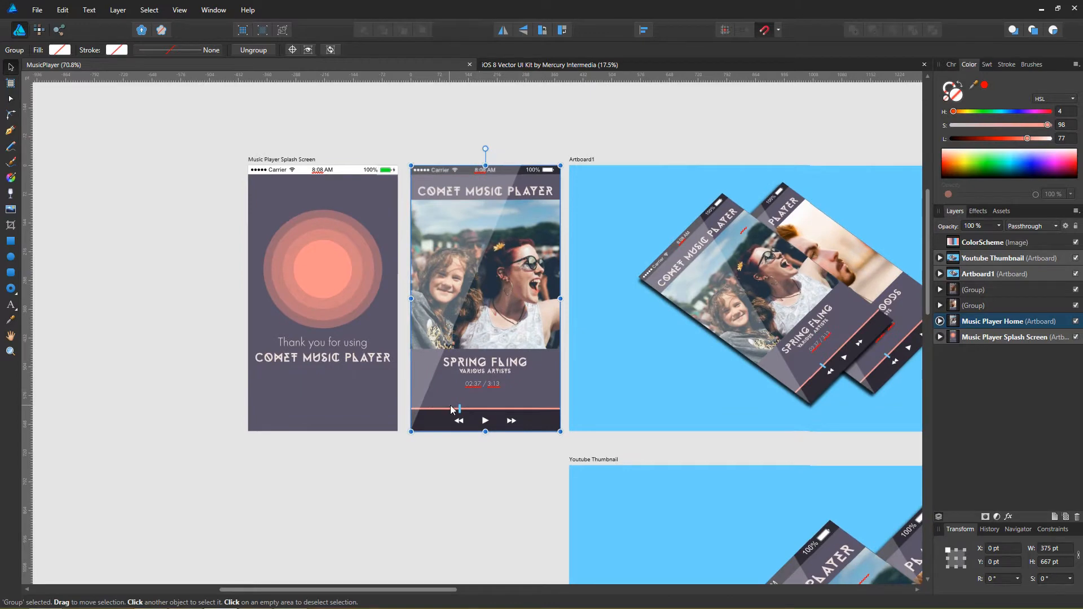
# Step: Create a new Devices document from the iPhone 6/7/8 (Retina) preset, with pixels as the document units
pyautogui.moveTo(505, 381); pyautogui.dragTo(434, 388)
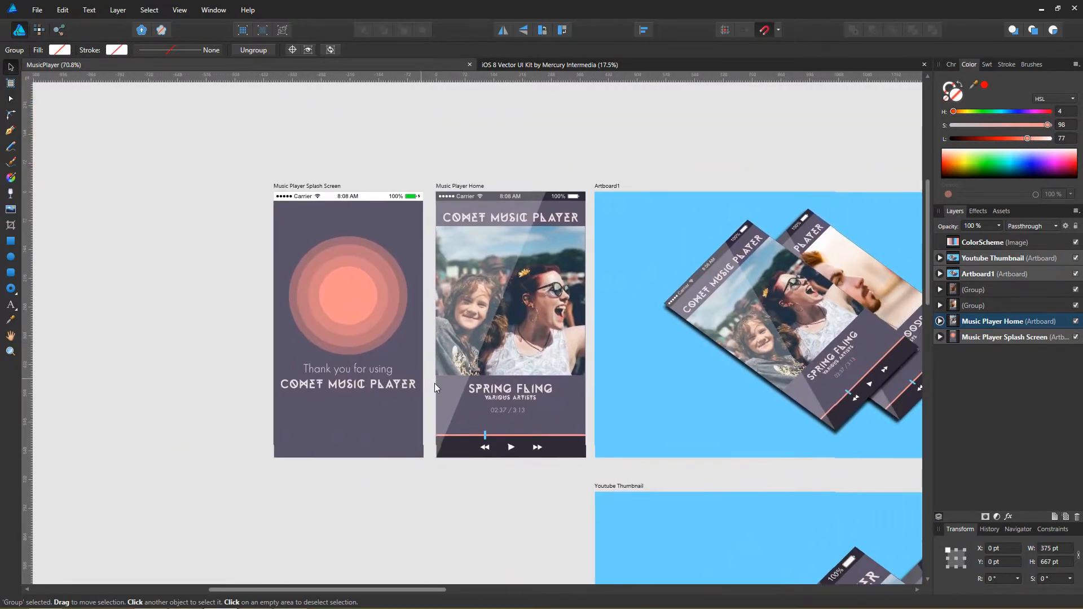
pyautogui.moveTo(543, 399); pyautogui.dragTo(644, 368)
pyautogui.click(35, 11)
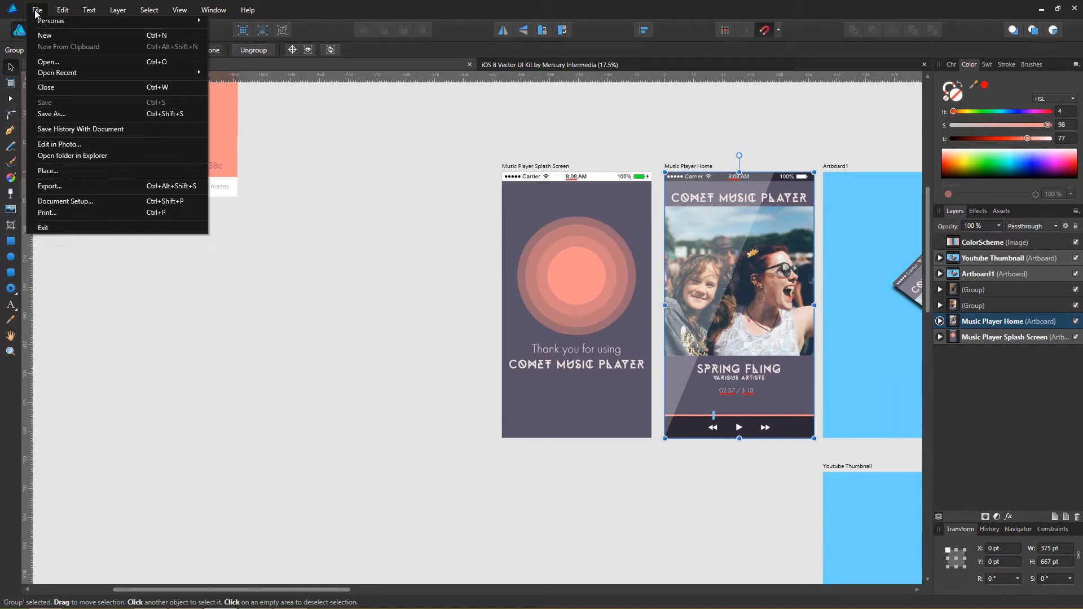
pyautogui.click(45, 35)
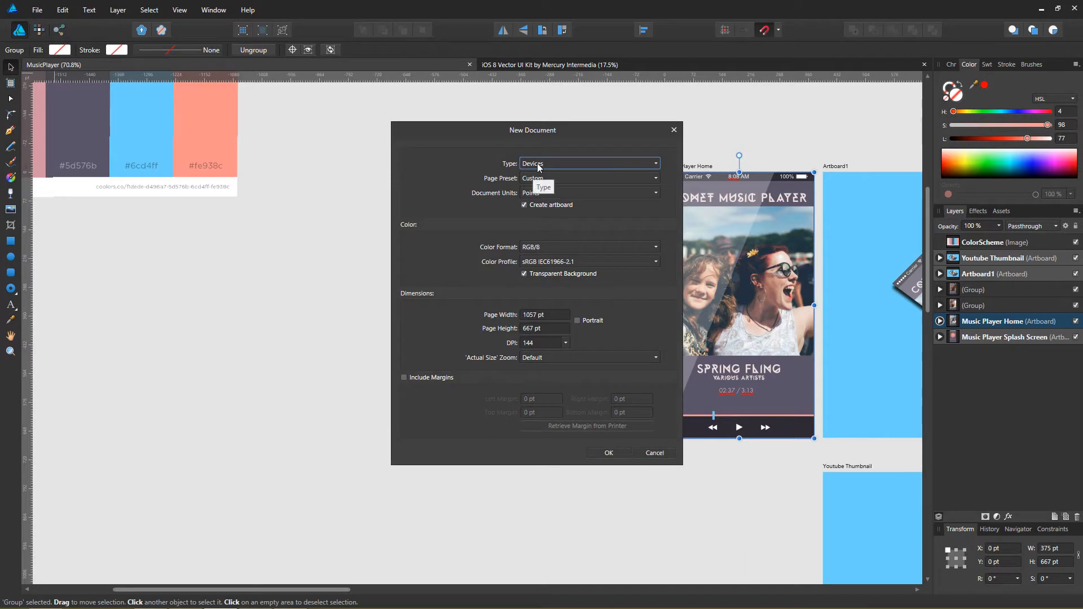
pyautogui.click(539, 165)
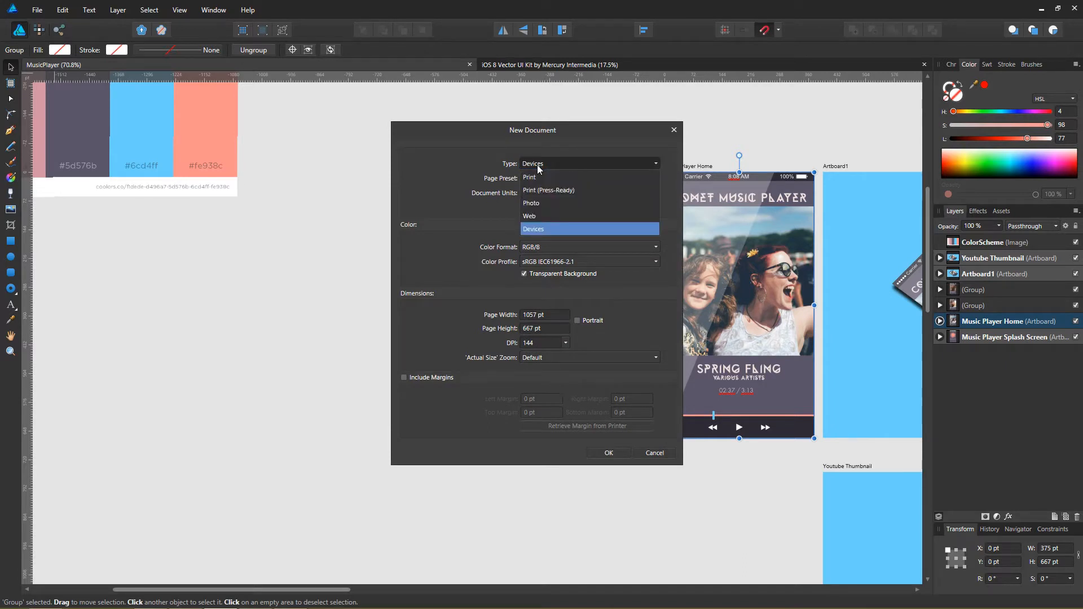
pyautogui.click(544, 230)
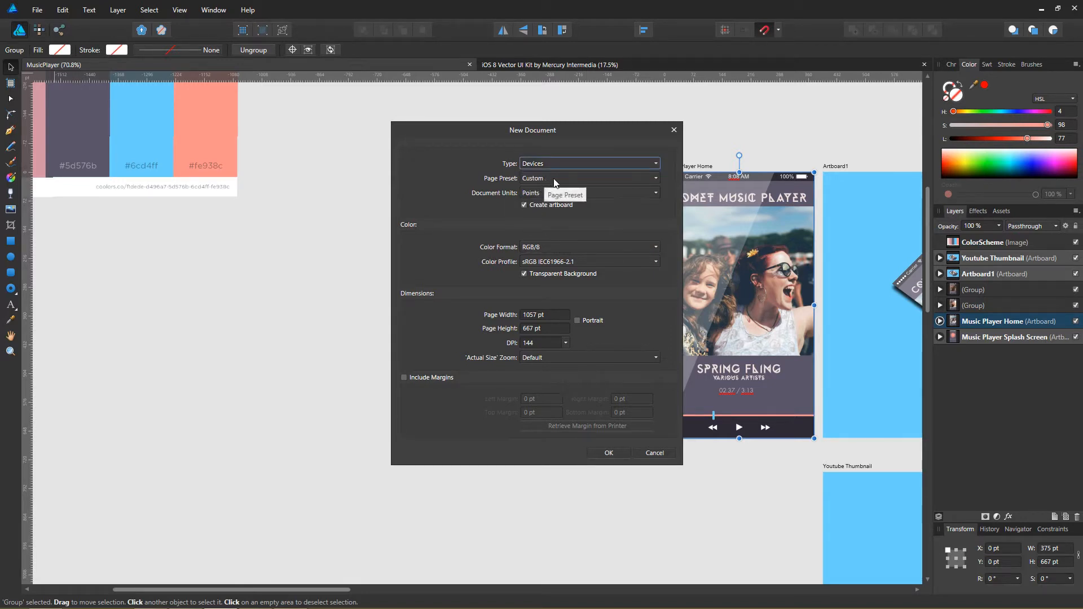
pyautogui.click(554, 178)
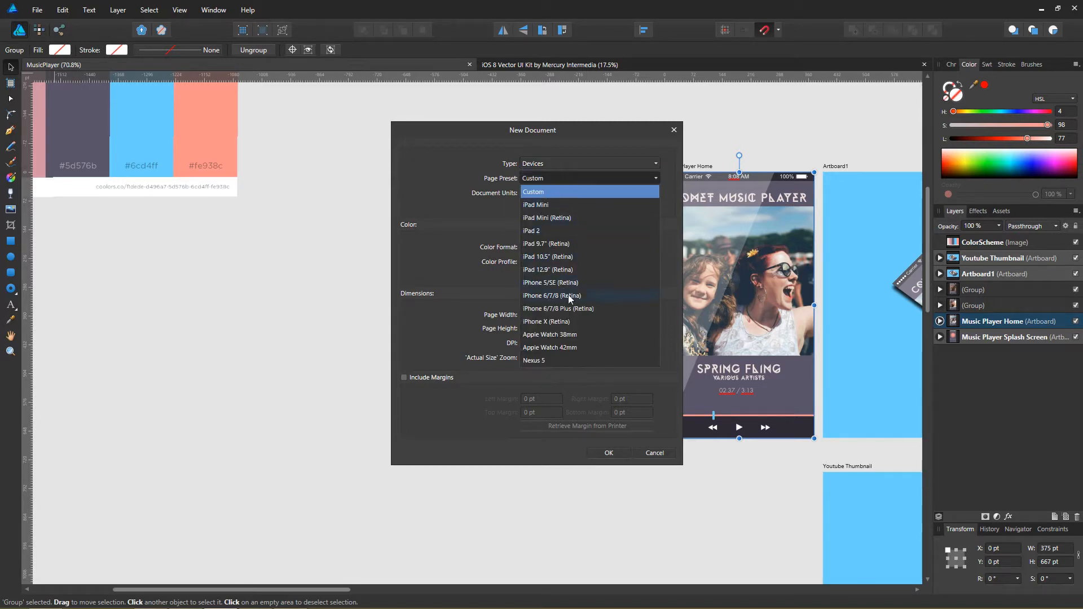
pyautogui.click(594, 296)
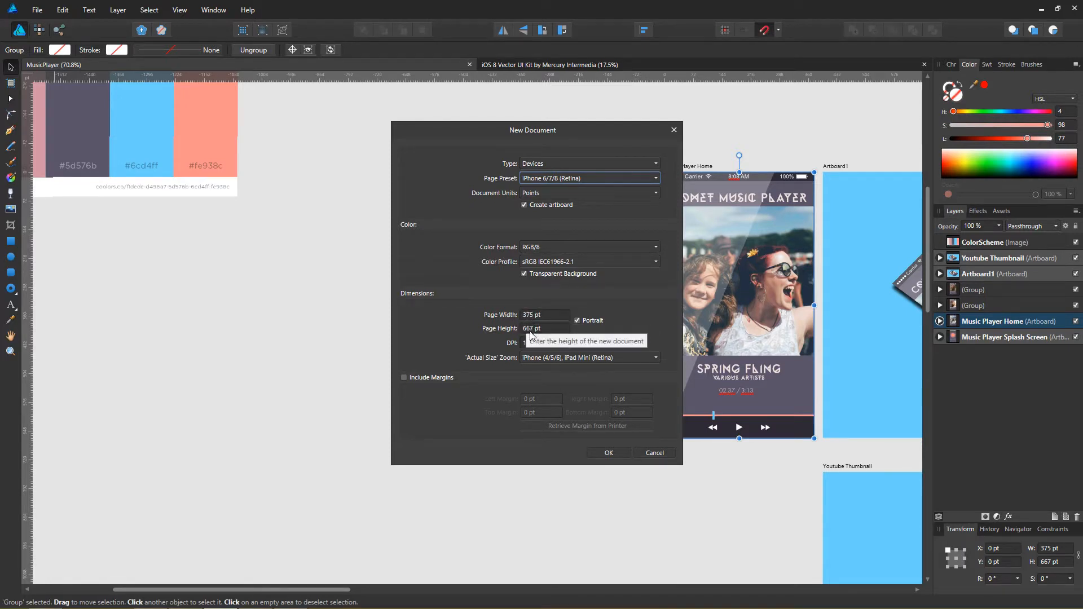
pyautogui.click(538, 194)
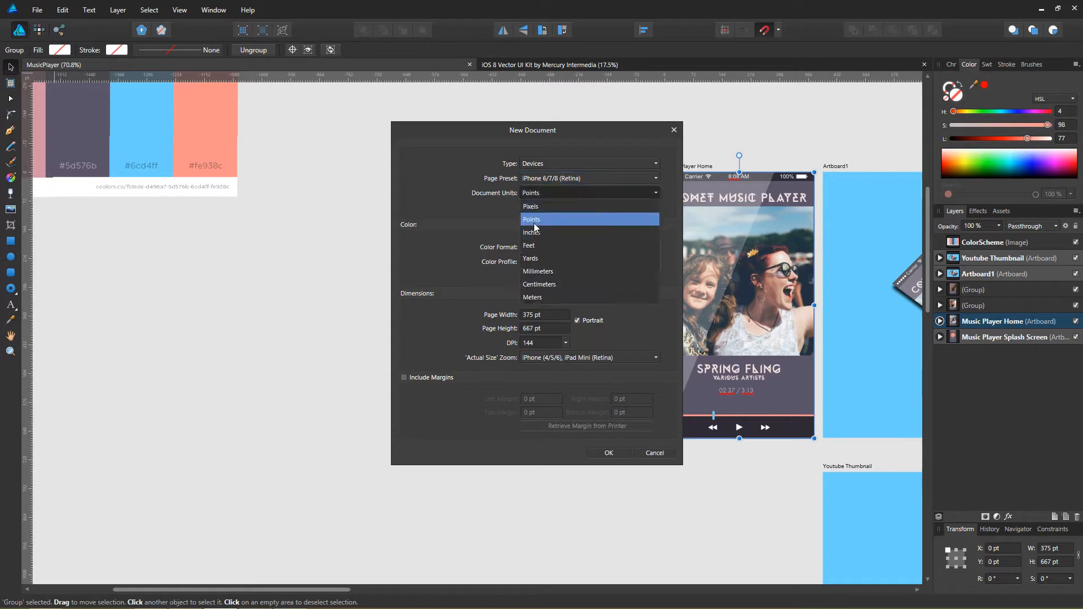
pyautogui.click(535, 207)
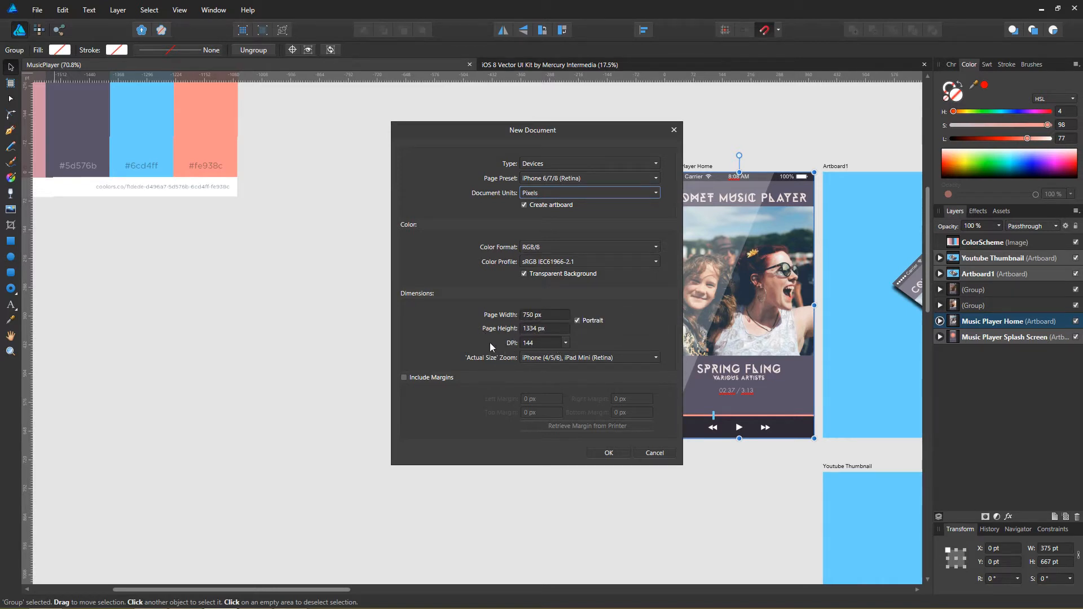
pyautogui.click(605, 458)
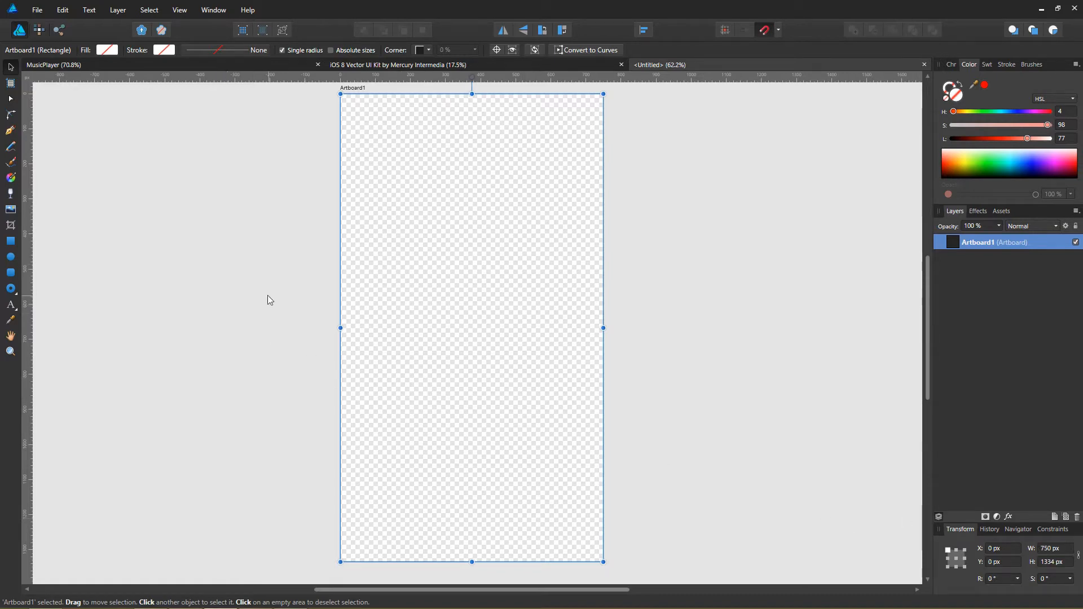
# Step: Look at the finished Youtube Thumbnail mockup in Windows Photo Viewer, and return to the new document
pyautogui.click(256, 597)
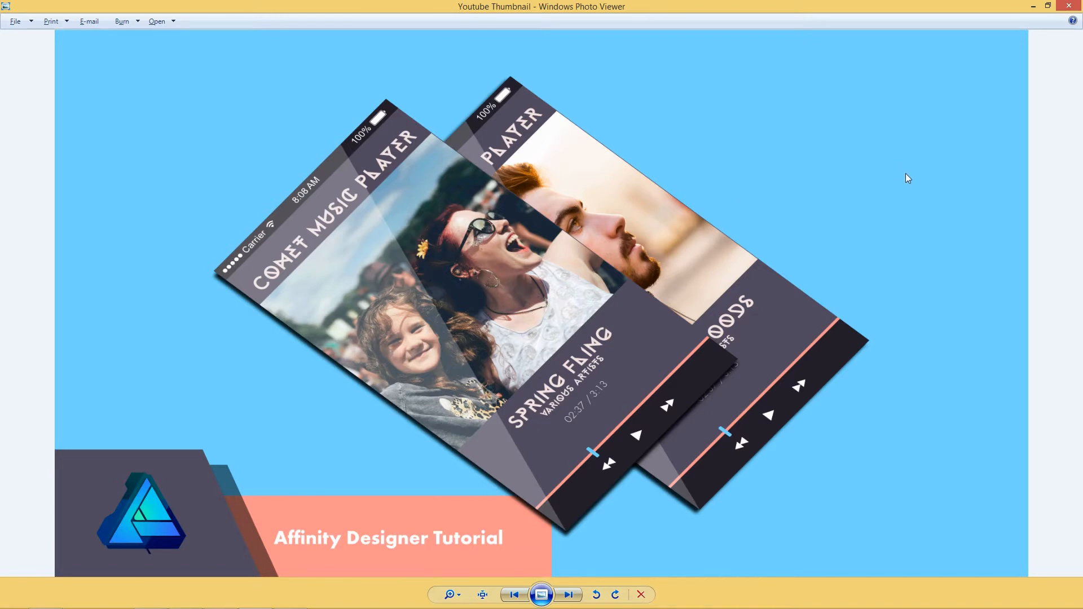
pyautogui.click(1032, 7)
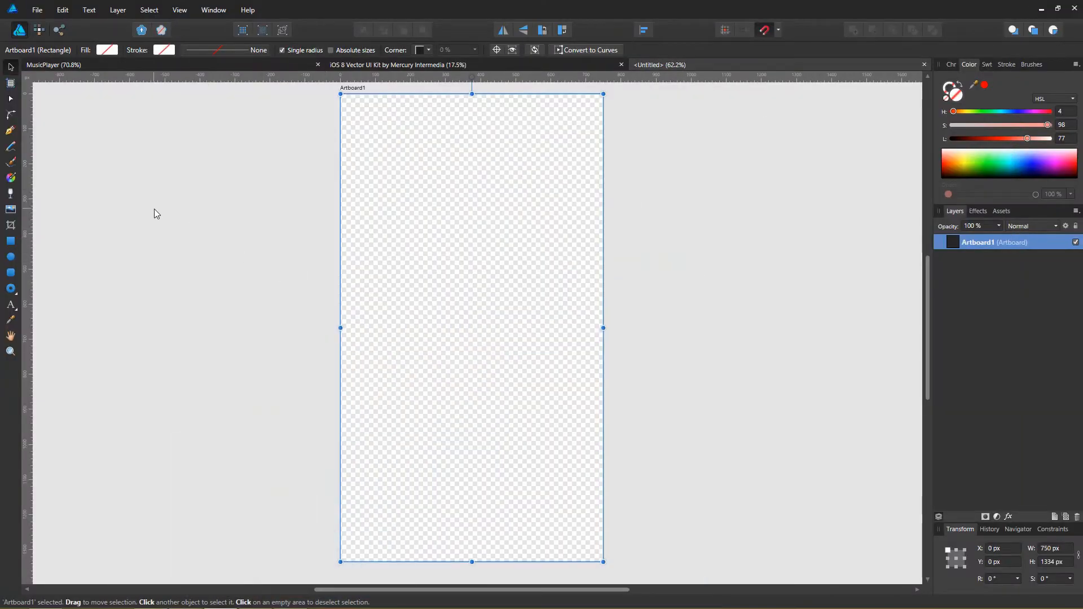
# Step: Place the ColorScheme image from the MusicAppUITutorial folder at its 1600 x 1000 px size beside the empty artboard
pyautogui.click(37, 11)
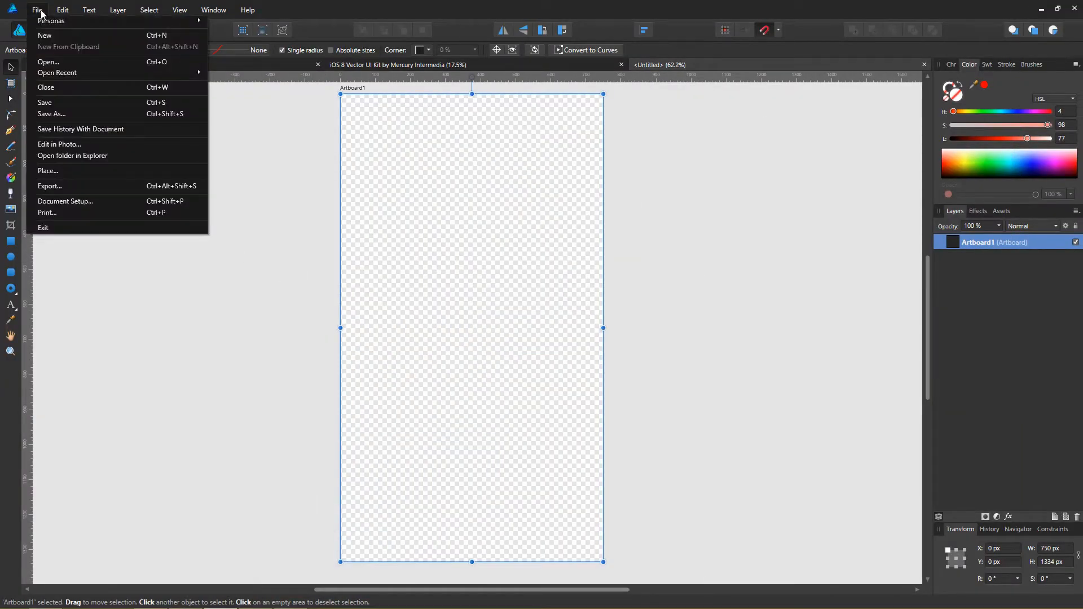
pyautogui.click(68, 171)
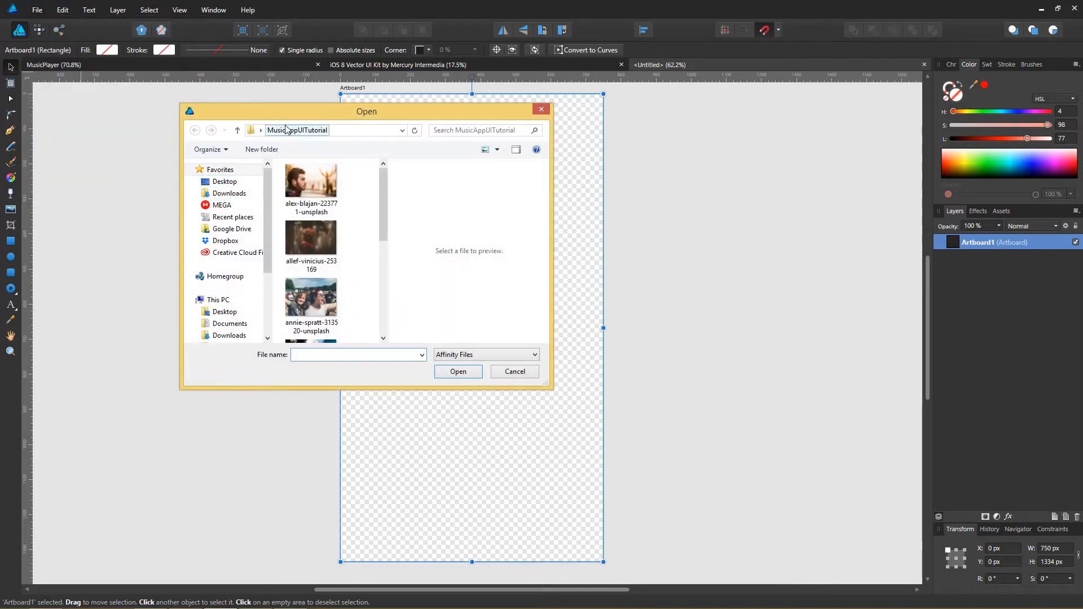
pyautogui.moveTo(381, 194); pyautogui.dragTo(371, 288)
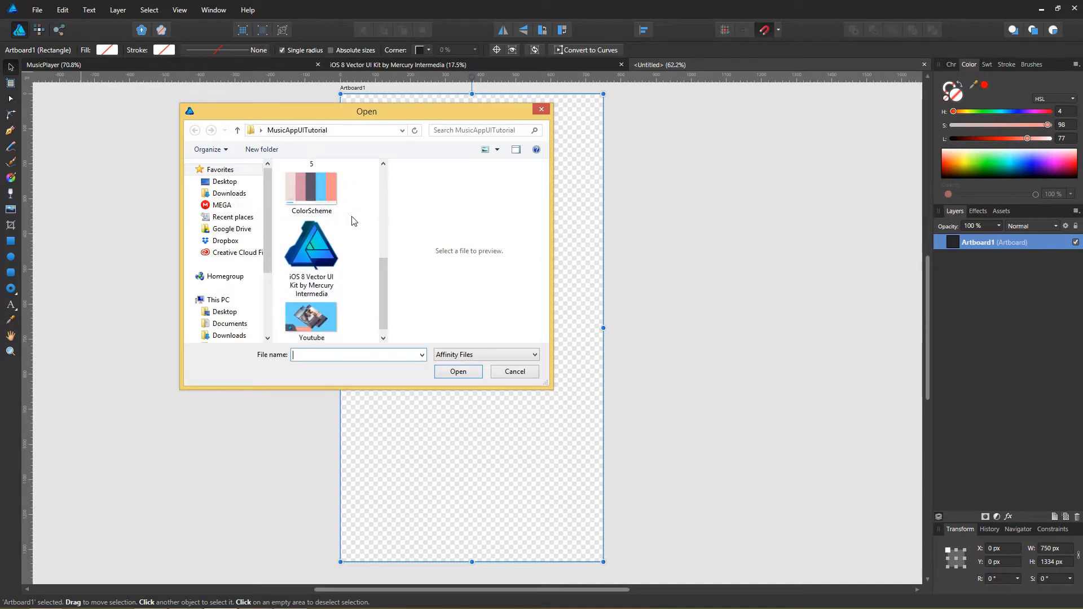
pyautogui.click(300, 198)
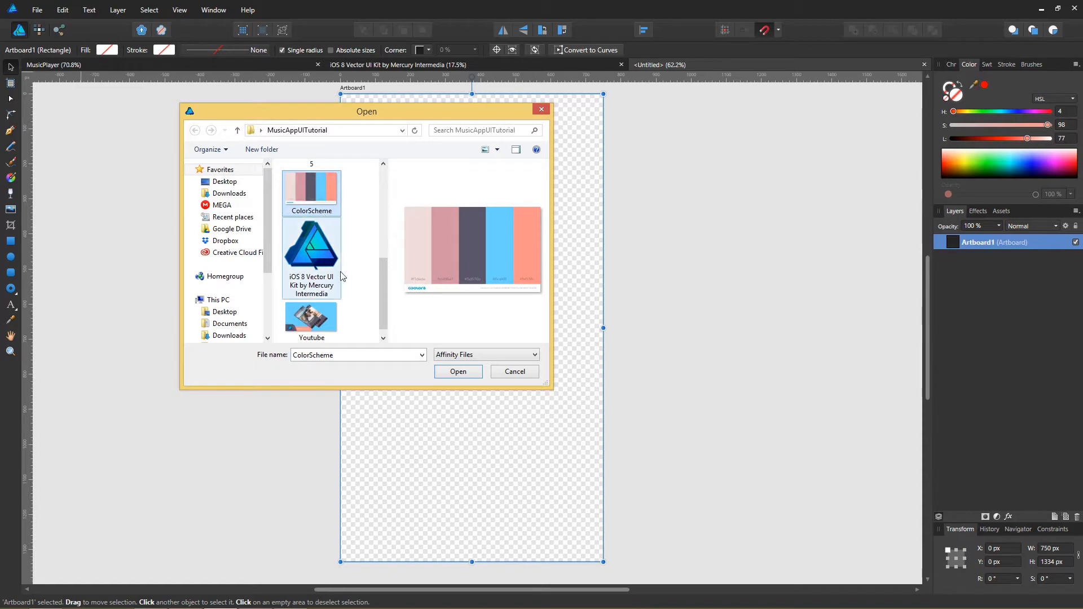
pyautogui.click(456, 372)
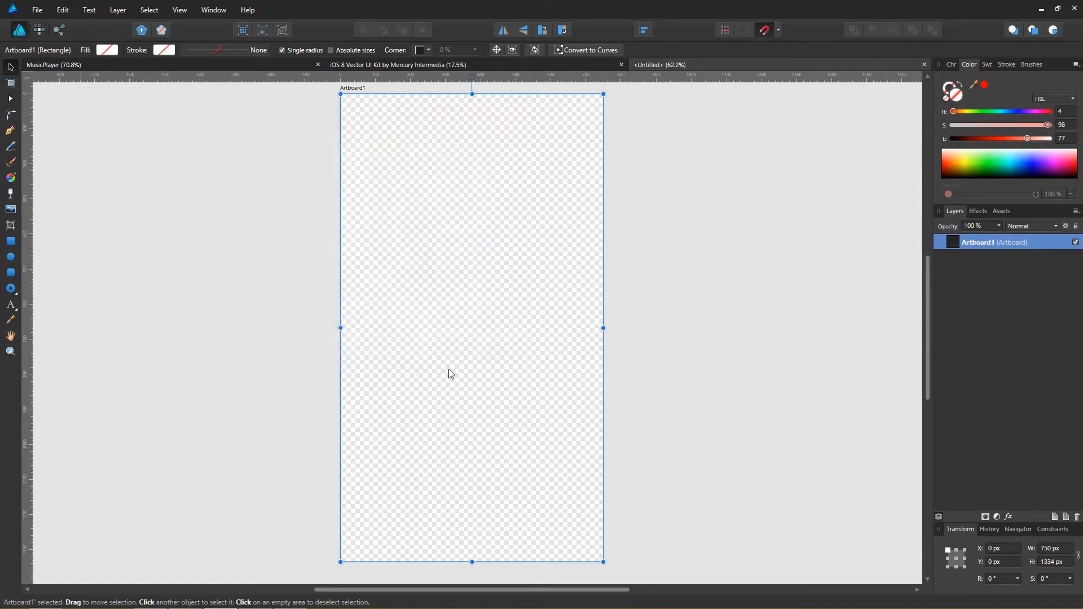
pyautogui.click(685, 233)
pyautogui.moveTo(639, 266); pyautogui.dragTo(86, 284)
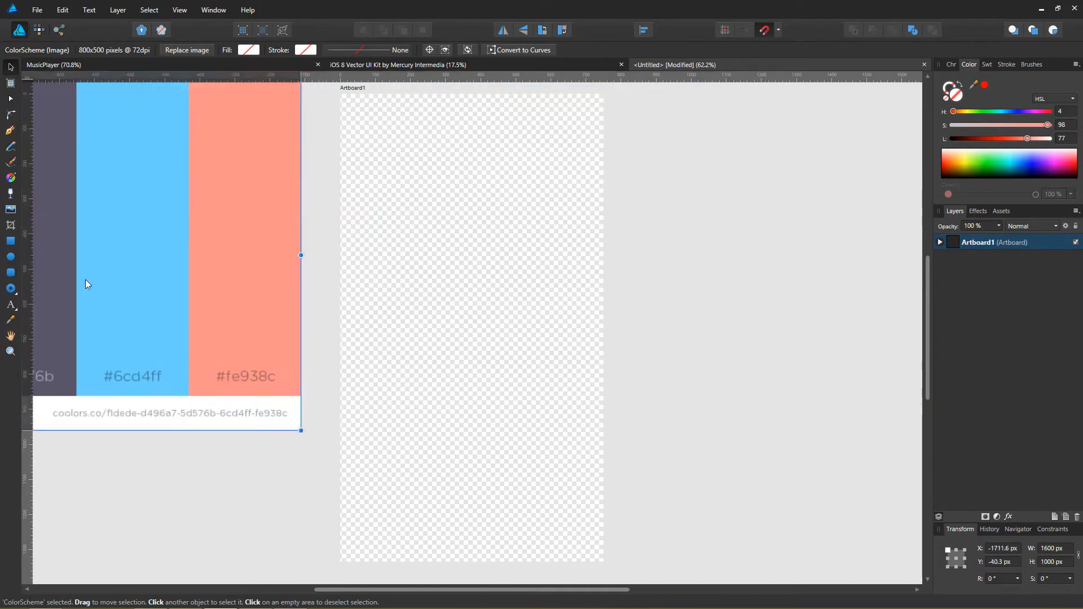
# Step: Switch the color model to RGB Hex for working with the palette's hex codes
pyautogui.moveTo(254, 297)
pyautogui.mouseDown()
pyautogui.moveTo(373, 307)
pyautogui.moveTo(528, 357)
pyautogui.mouseUp()
pyautogui.moveTo(447, 312); pyautogui.dragTo(571, 311)
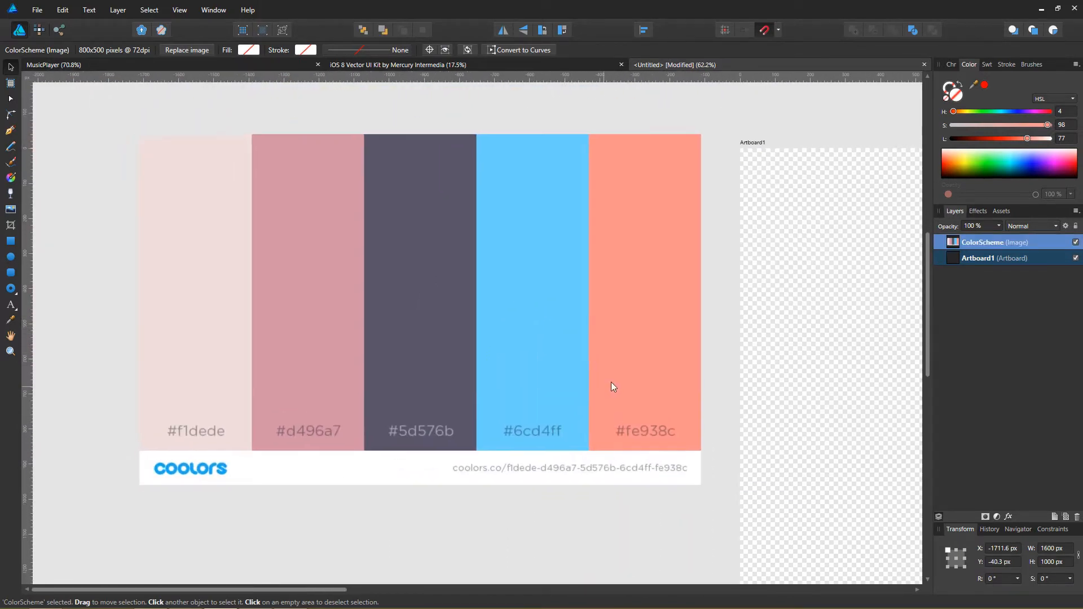
pyautogui.moveTo(609, 382); pyautogui.dragTo(668, 379)
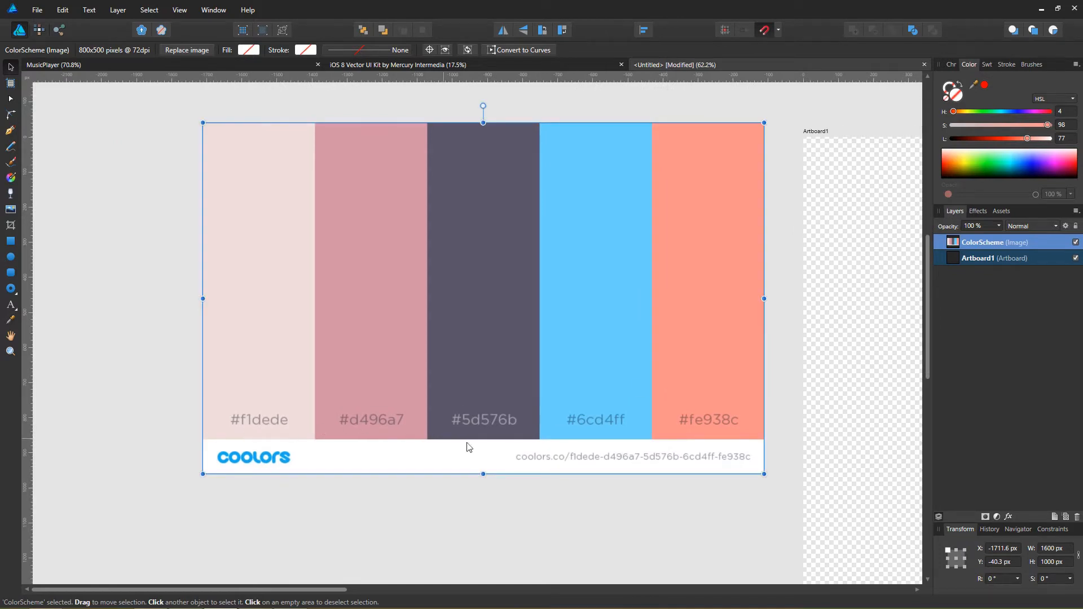
pyautogui.moveTo(599, 429)
pyautogui.mouseDown()
pyautogui.moveTo(563, 419)
pyautogui.moveTo(500, 425)
pyautogui.mouseUp()
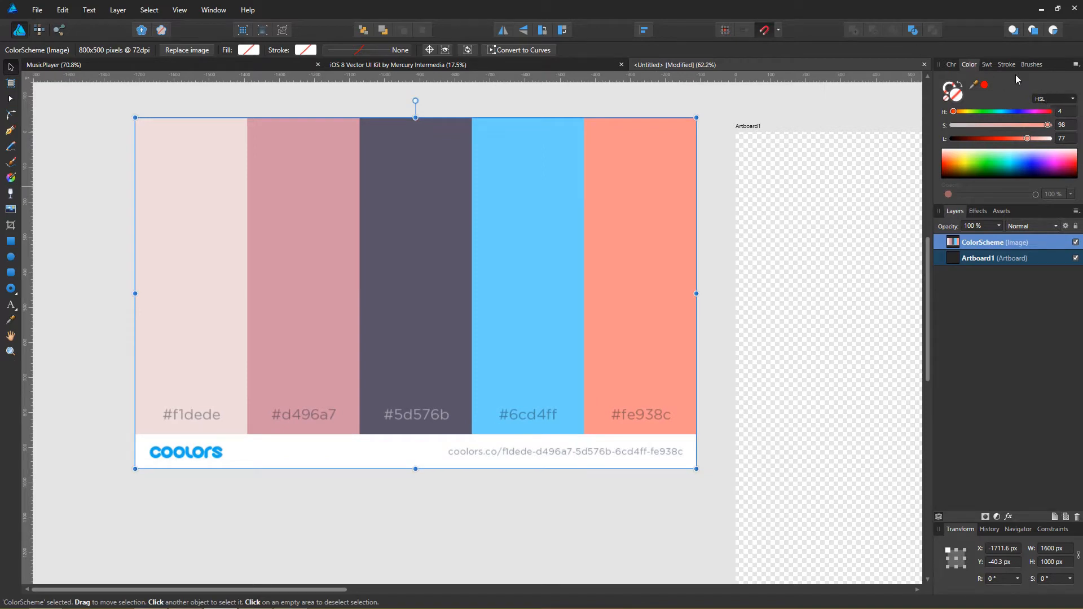
pyautogui.click(1074, 101)
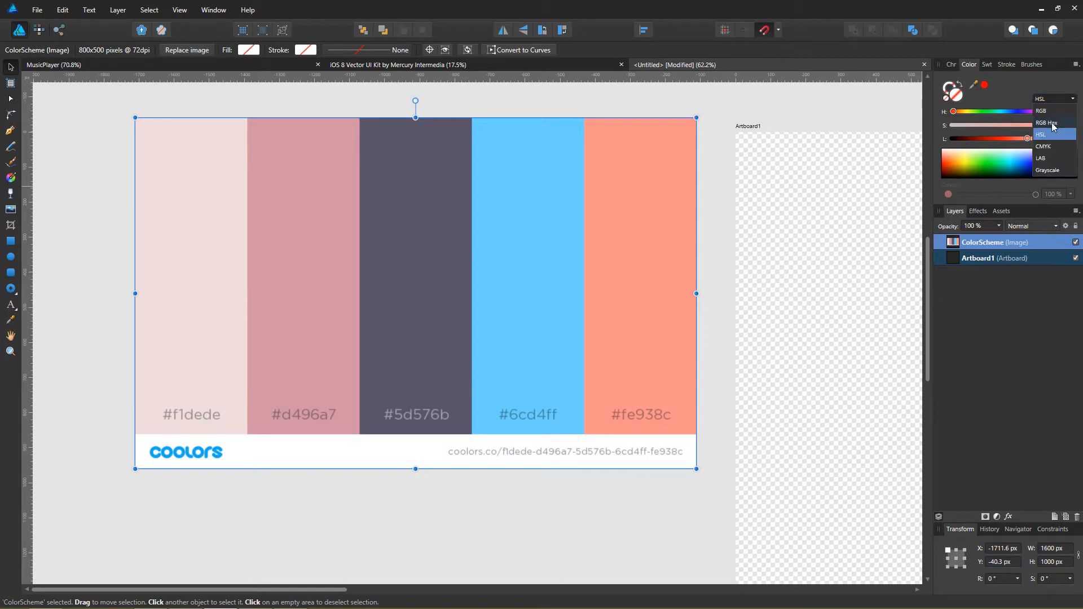
pyautogui.click(1052, 124)
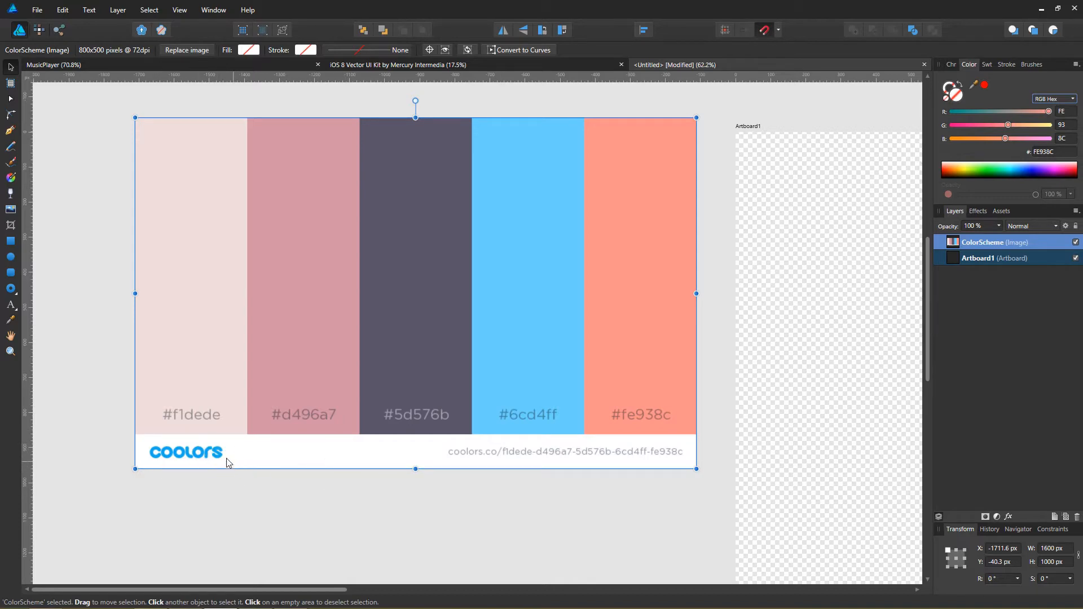
# Step: Lock the ColorScheme image layer
pyautogui.moveTo(193, 307)
pyautogui.mouseDown()
pyautogui.moveTo(231, 307)
pyautogui.moveTo(196, 306)
pyautogui.mouseUp()
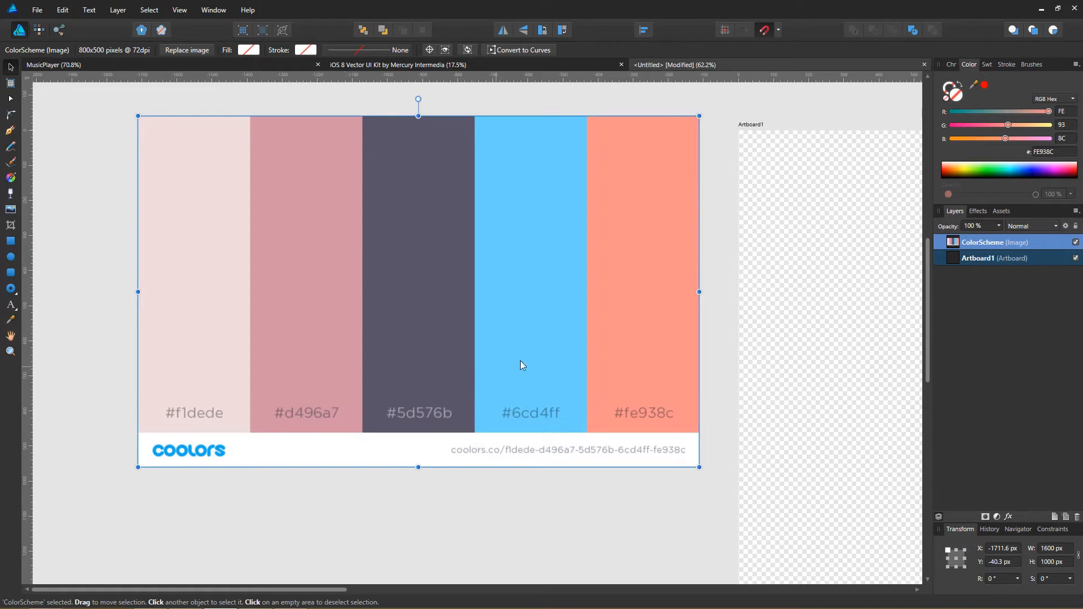
pyautogui.moveTo(496, 340); pyautogui.dragTo(379, 340)
pyautogui.moveTo(560, 388); pyautogui.dragTo(578, 366)
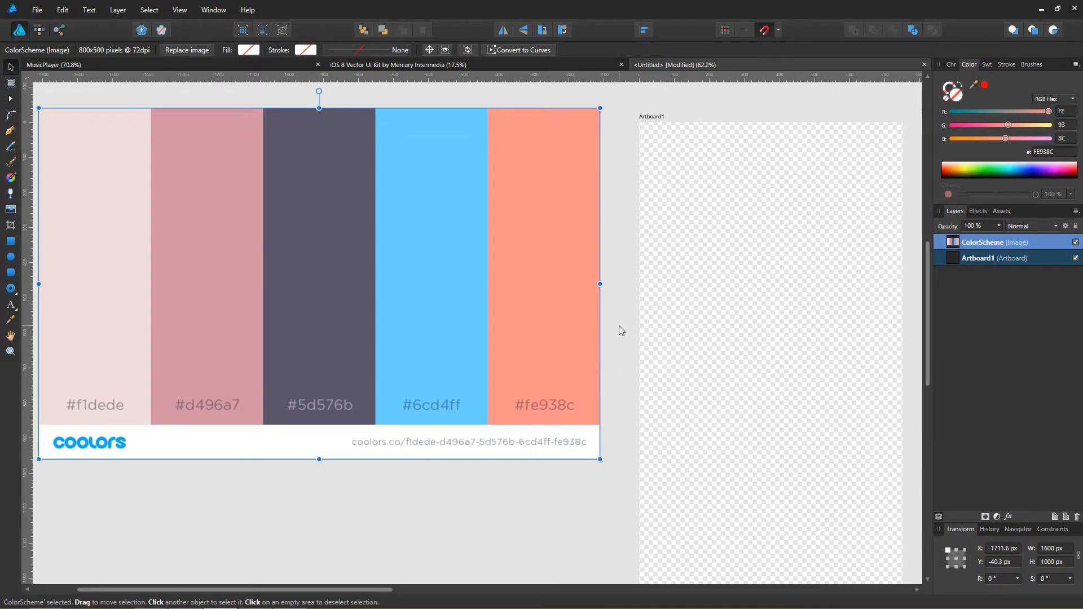
pyautogui.click(1075, 226)
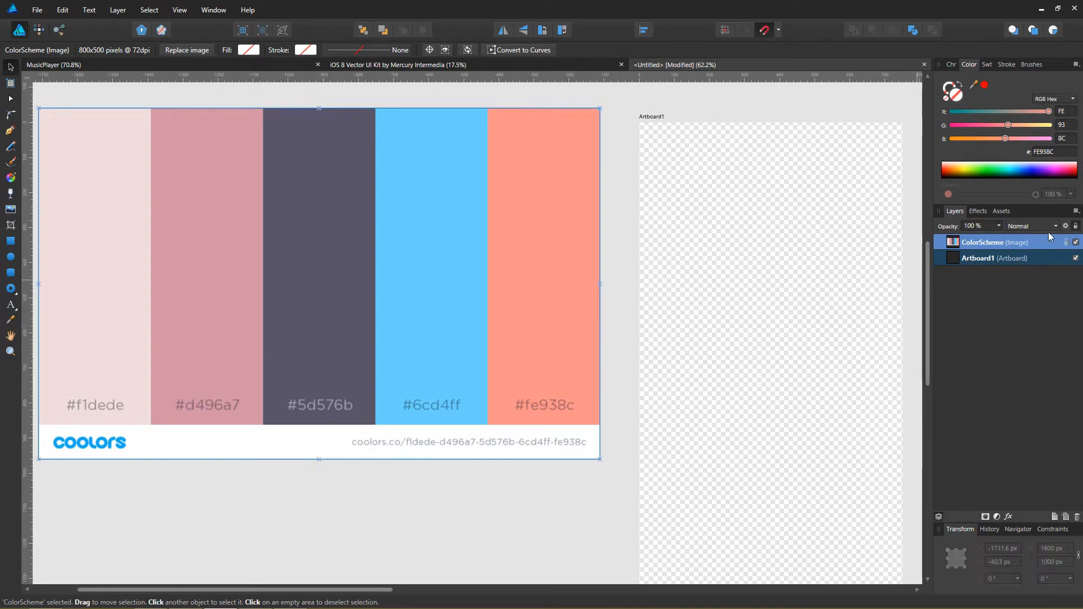
# Step: Reposition the artboard beside the locked ColorScheme image, clear of any overlap, undoing the misplaced moves
pyautogui.moveTo(654, 327); pyautogui.dragTo(697, 374)
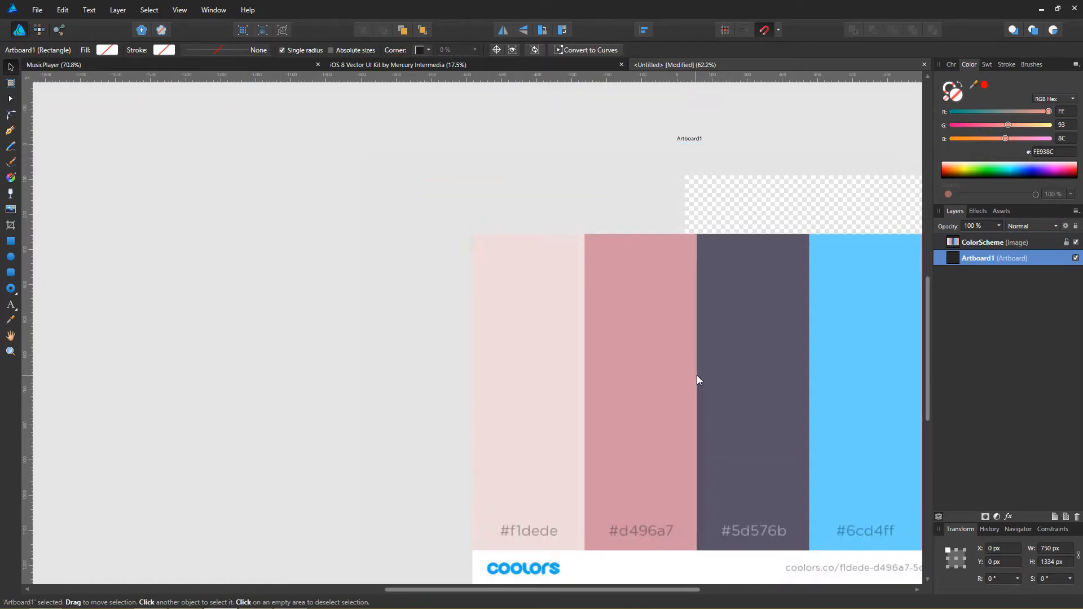
pyautogui.moveTo(526, 142); pyautogui.dragTo(682, 181)
pyautogui.hotkey('ctrl', 'z')
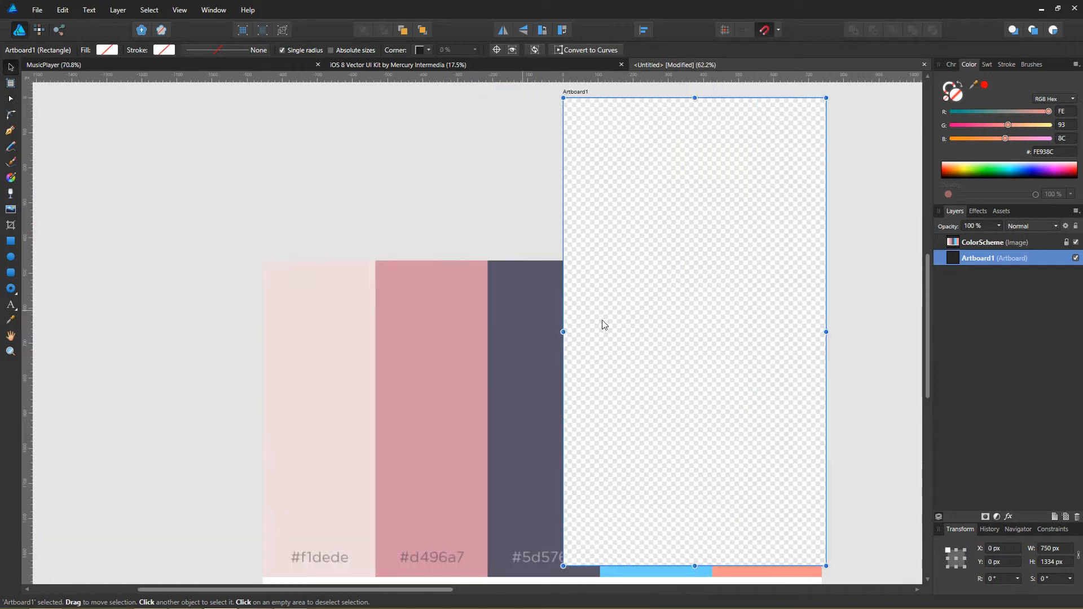
pyautogui.hotkey('ctrl', 'z')
pyautogui.scroll(-3, 449, 262)
pyautogui.moveTo(448, 262); pyautogui.dragTo(608, 332)
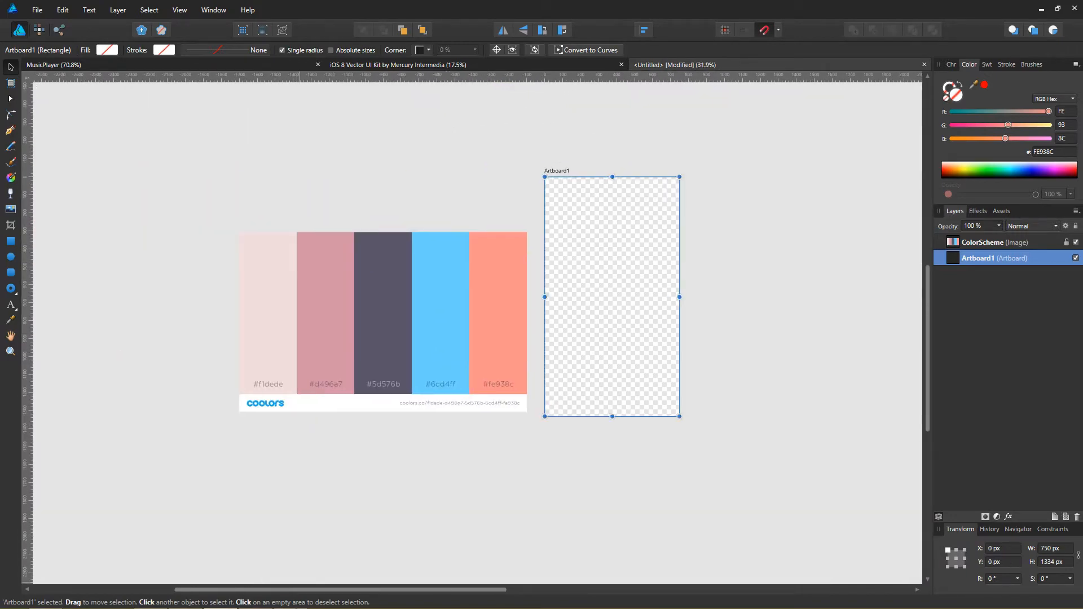
# Step: Check the snapping options and draw a 750 x 1334 px rectangle that covers the whole artboard from corner to corner
pyautogui.click(255, 598)
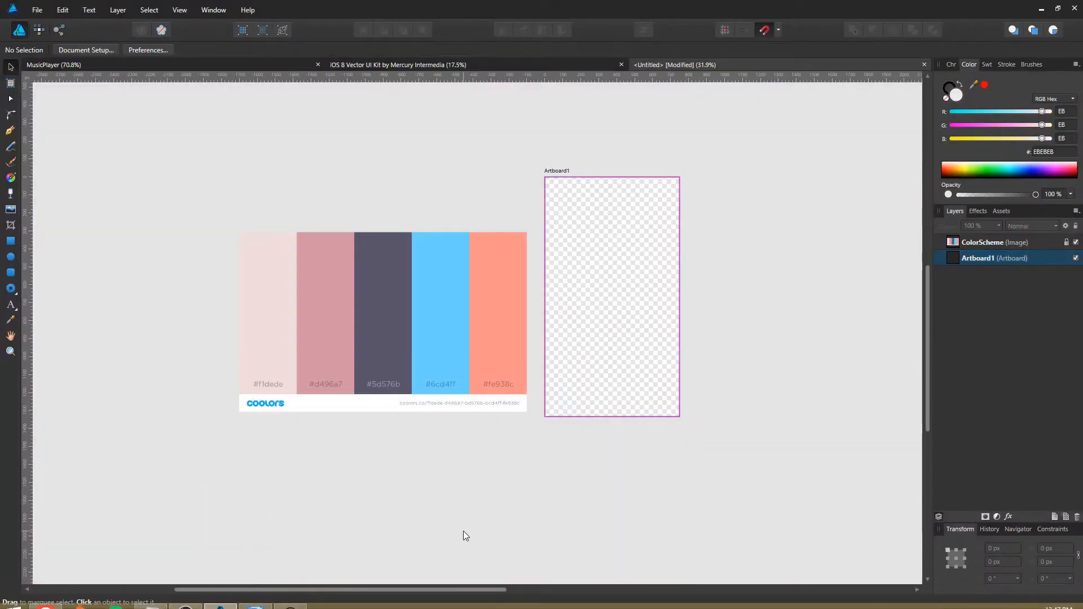
pyautogui.click(11, 242)
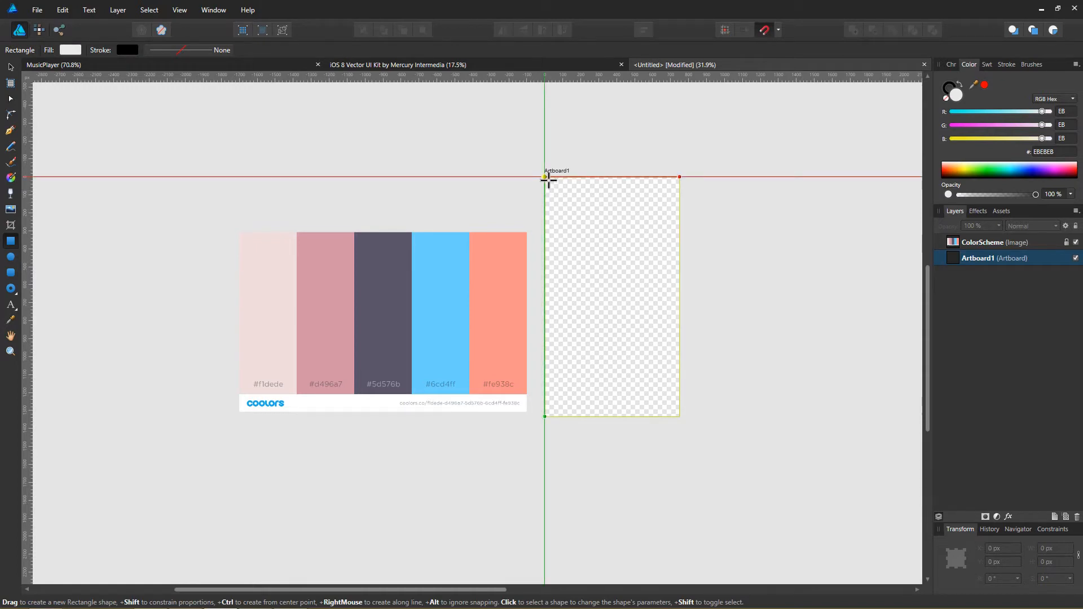
pyautogui.click(779, 30)
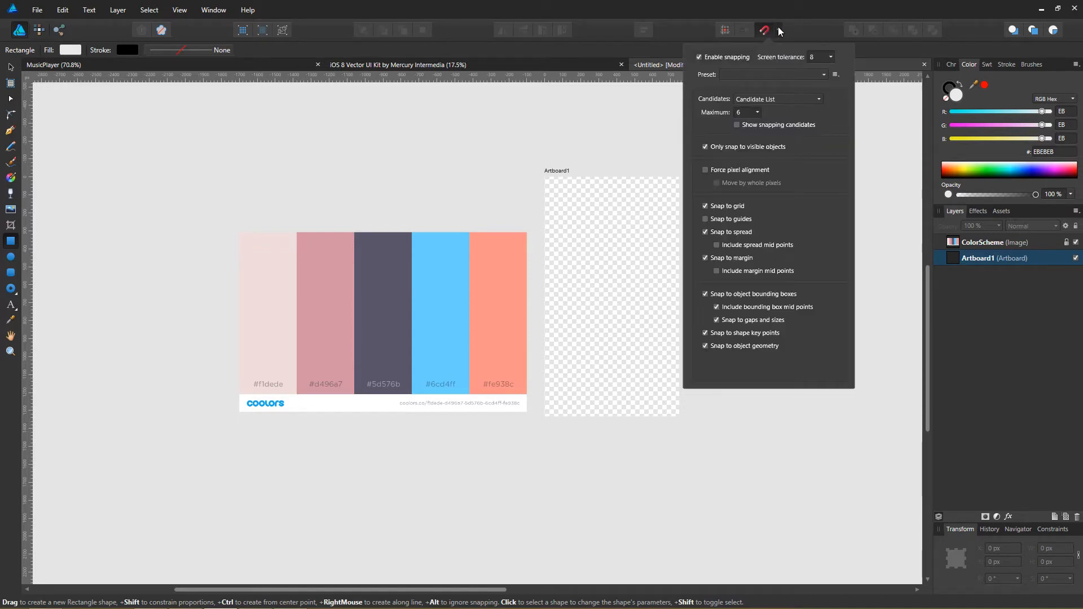
pyautogui.click(779, 29)
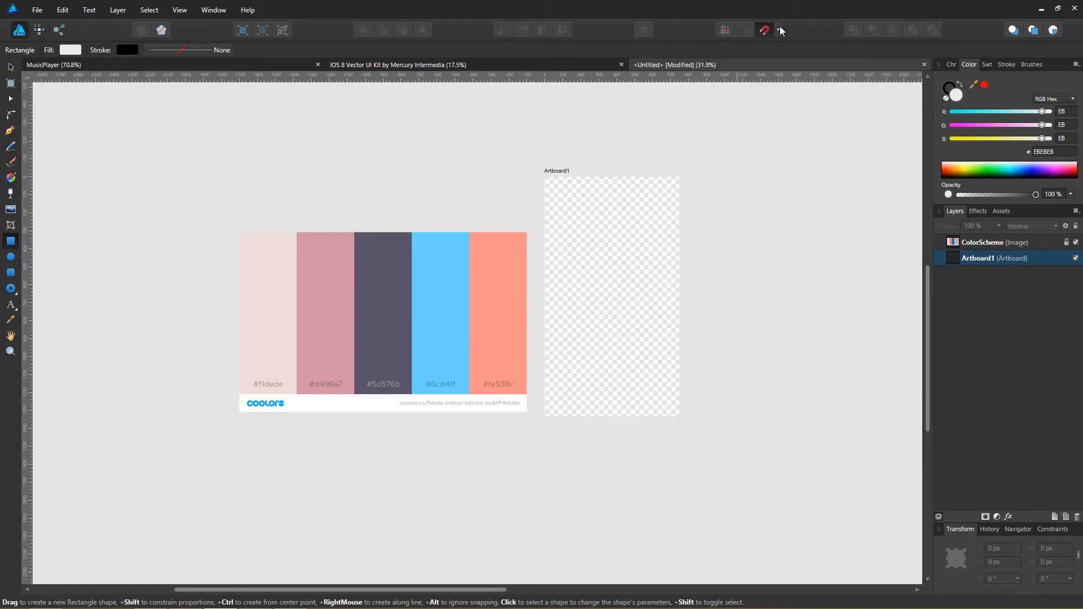
pyautogui.click(779, 30)
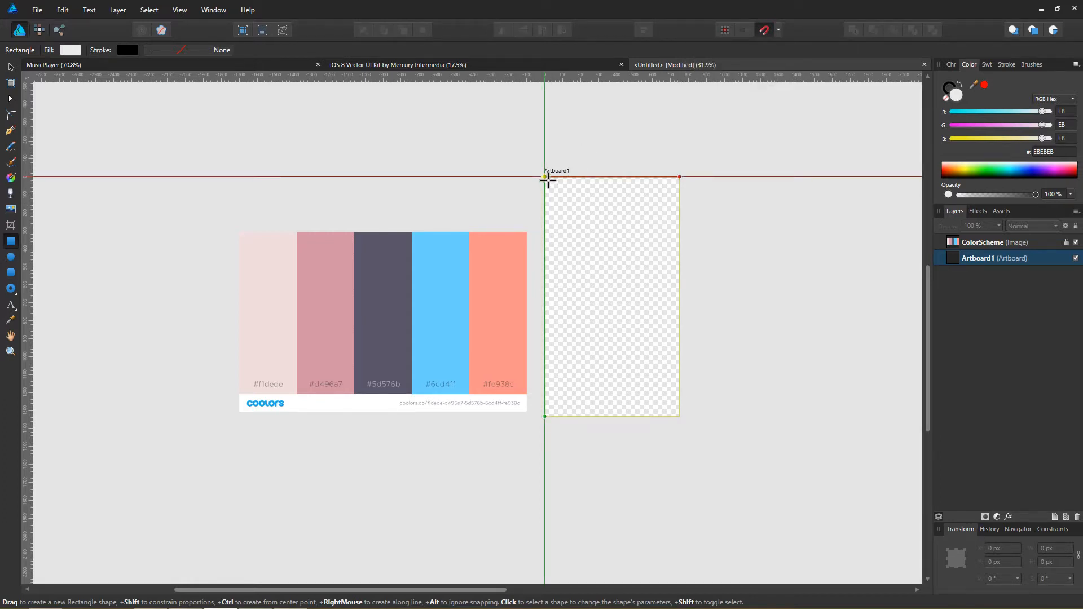
pyautogui.moveTo(548, 178); pyautogui.dragTo(681, 421)
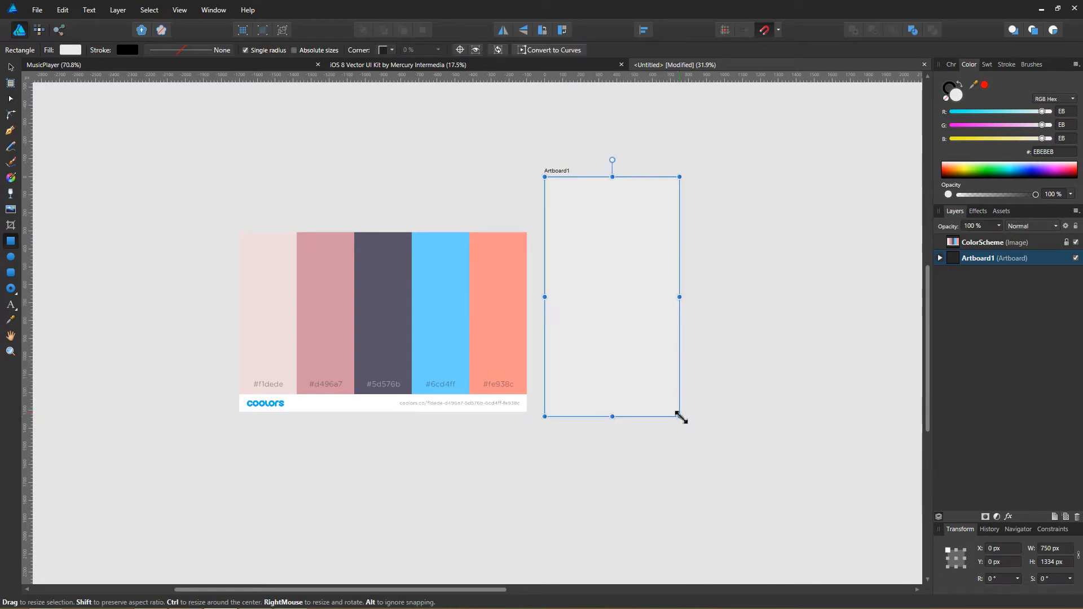
# Step: Rename the artboard as MusicPlayerUI
pyautogui.doubleClick(982, 258)
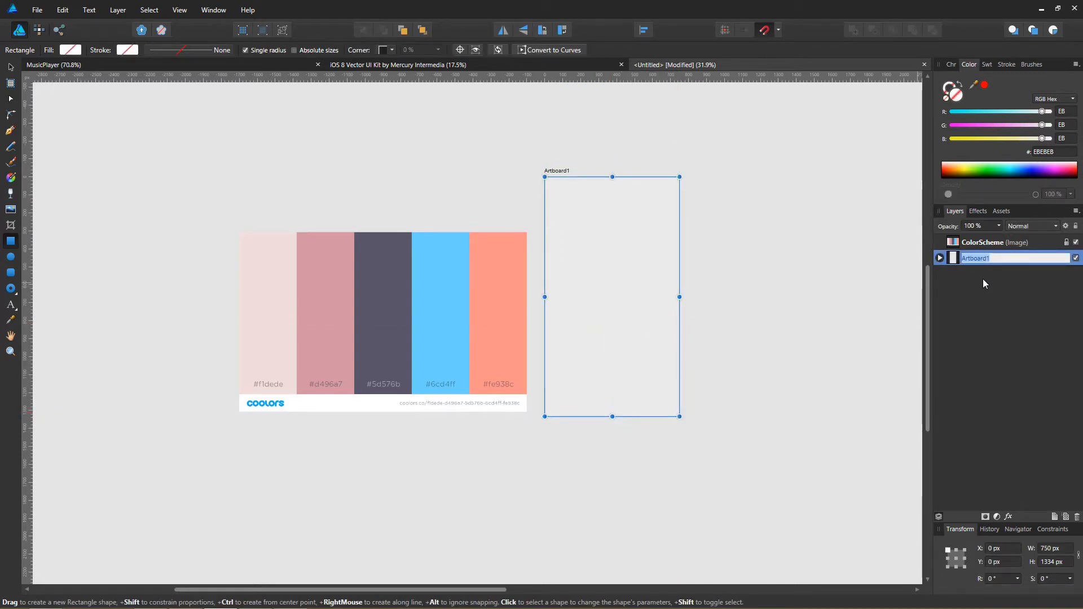
pyautogui.write('MusicPlayerUI')
pyautogui.press('Return')
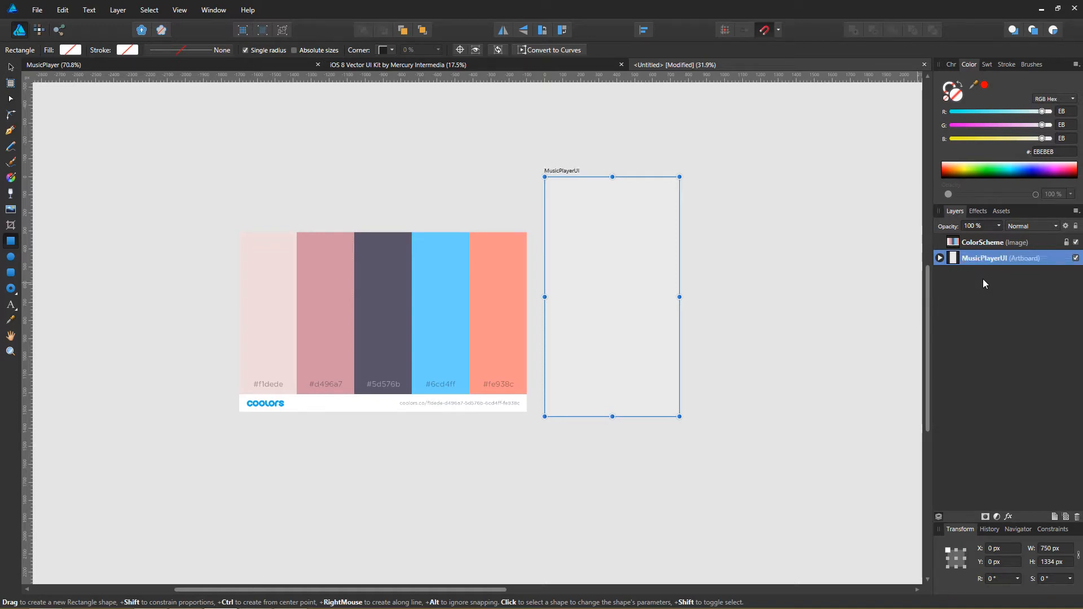
# Step: Rename the full-size rectangle inside the MusicPlayerUI artboard as BG
pyautogui.click(941, 258)
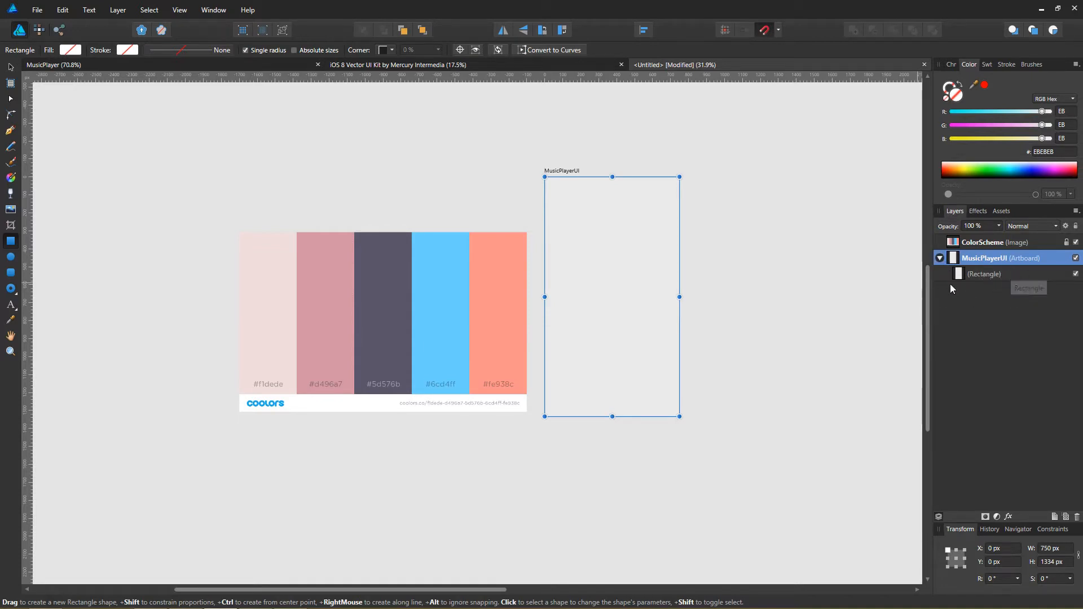
pyautogui.click(985, 275)
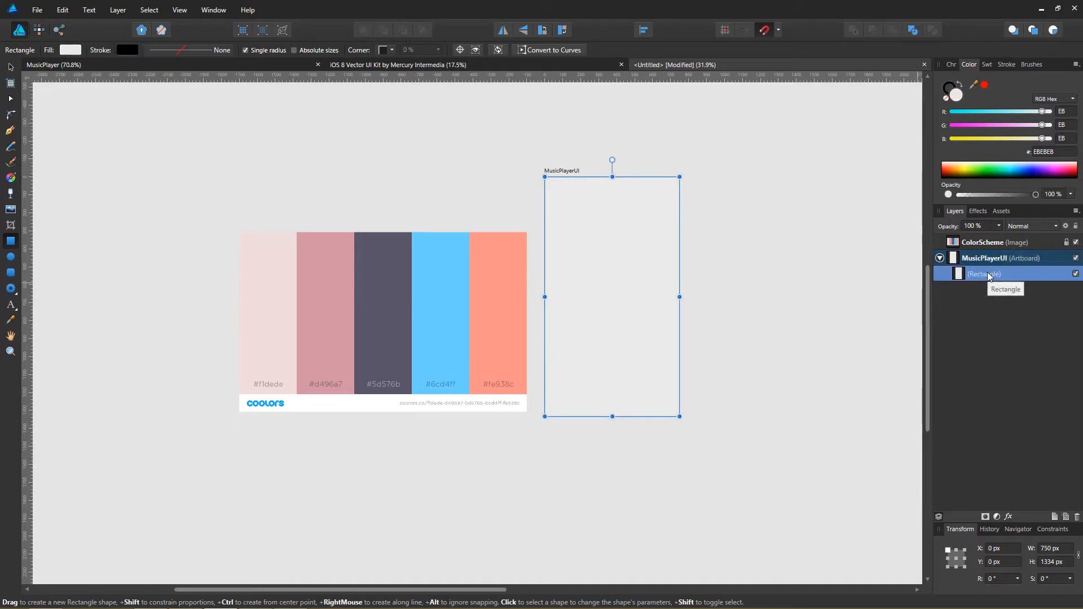
pyautogui.click(987, 273)
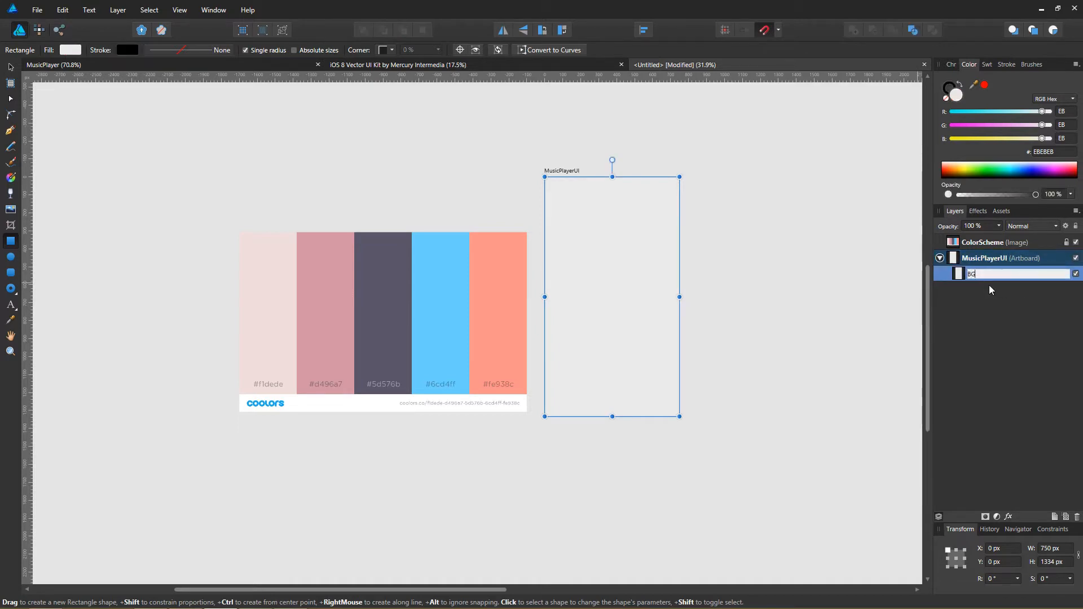
pyautogui.write('BG')
pyautogui.press('Return')
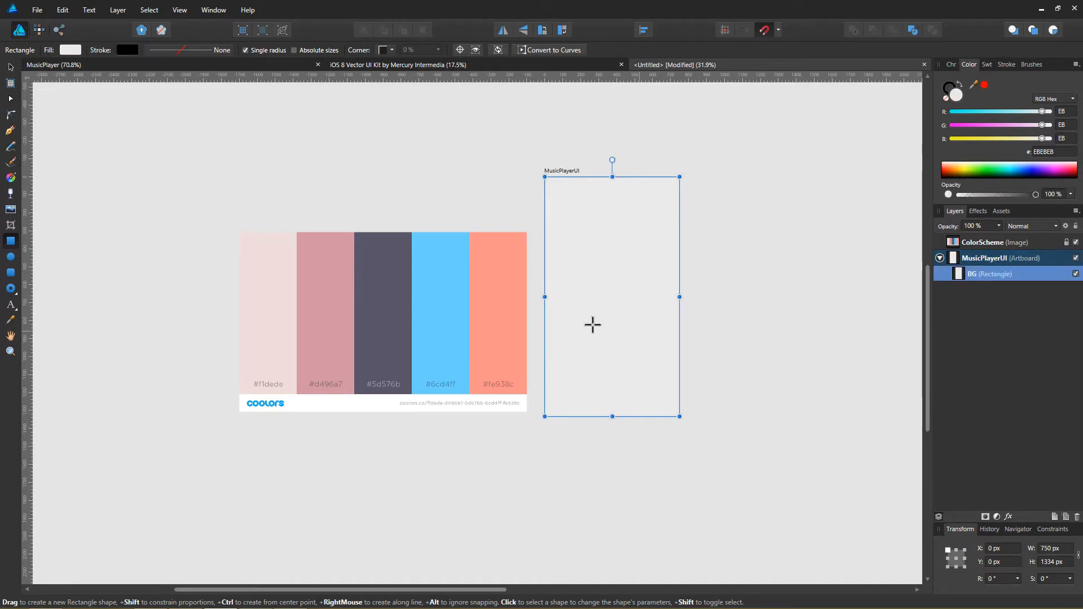
# Step: Fill the BG rectangle with the dark purple-grey #5d576b sampled from the ColorScheme palette image
pyautogui.click(409, 290)
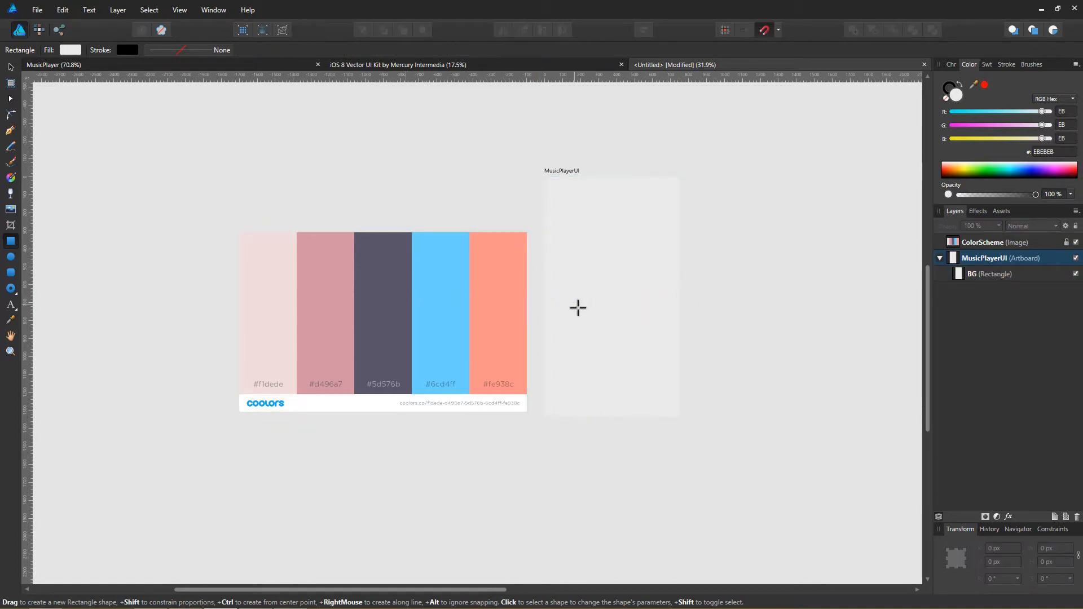
pyautogui.press('v')
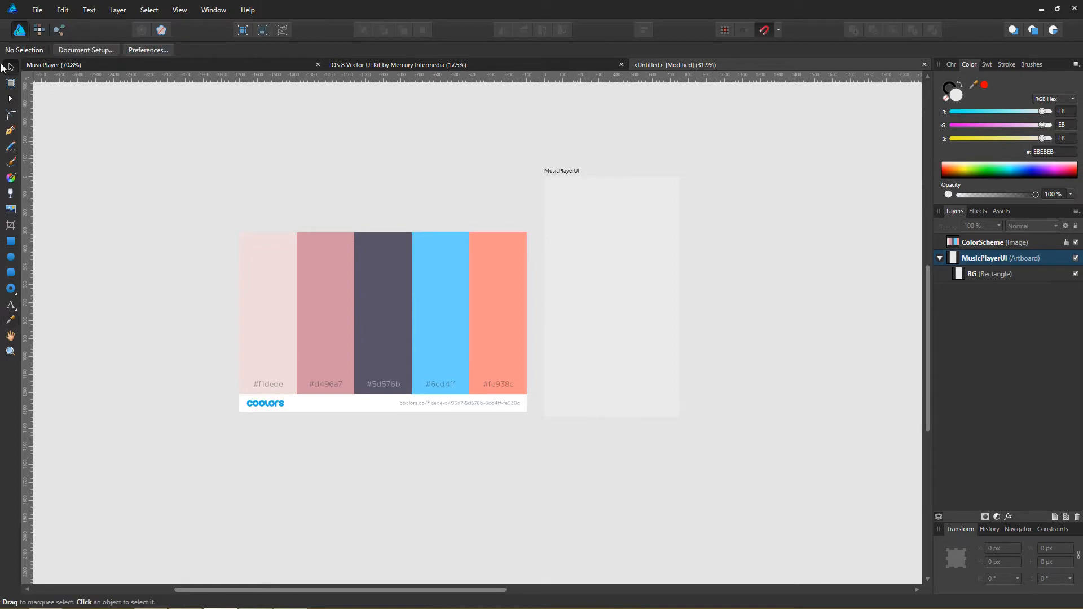
pyautogui.click(582, 229)
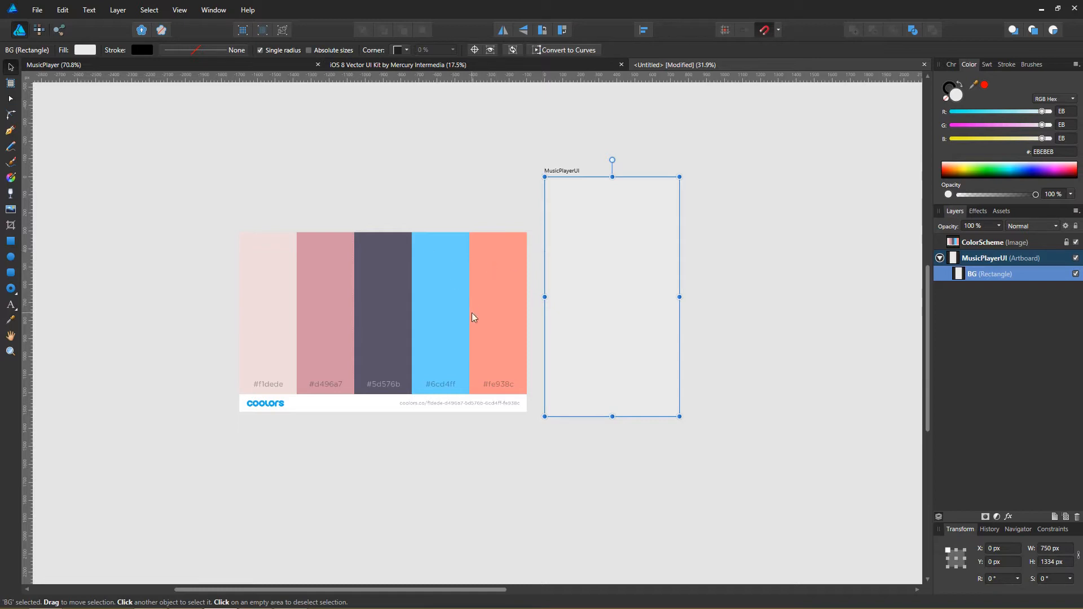
pyautogui.press('i')
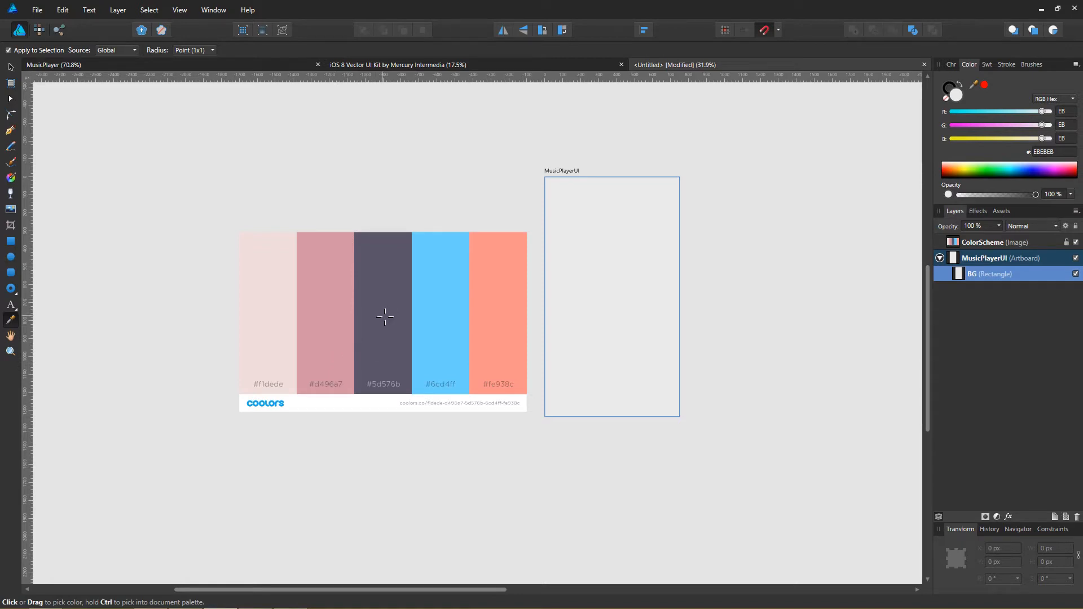
pyautogui.moveTo(377, 332); pyautogui.dragTo(393, 320)
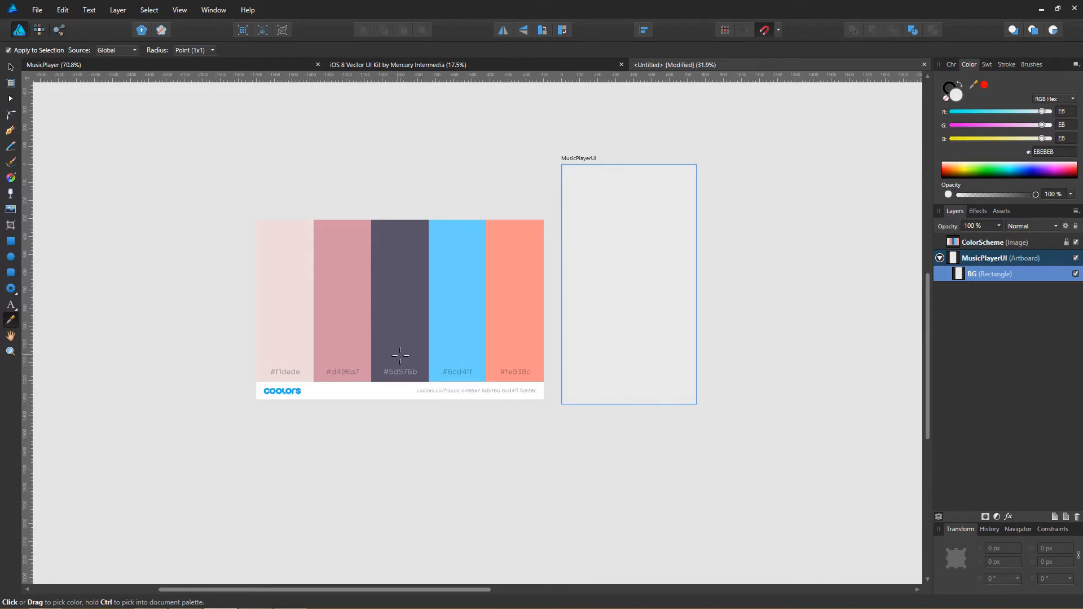
pyautogui.click(395, 303)
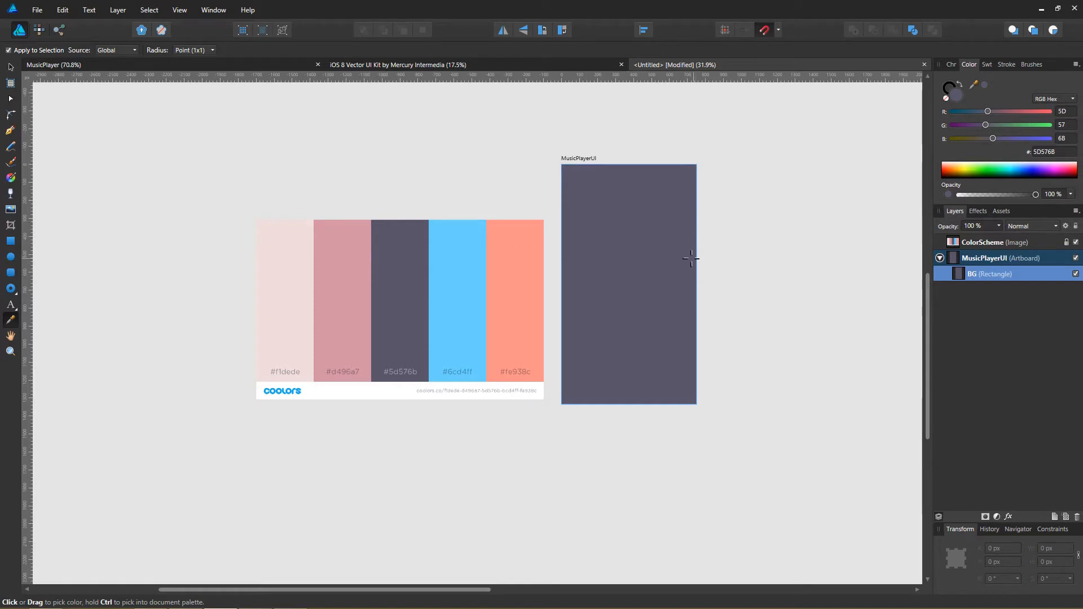
pyautogui.click(14, 69)
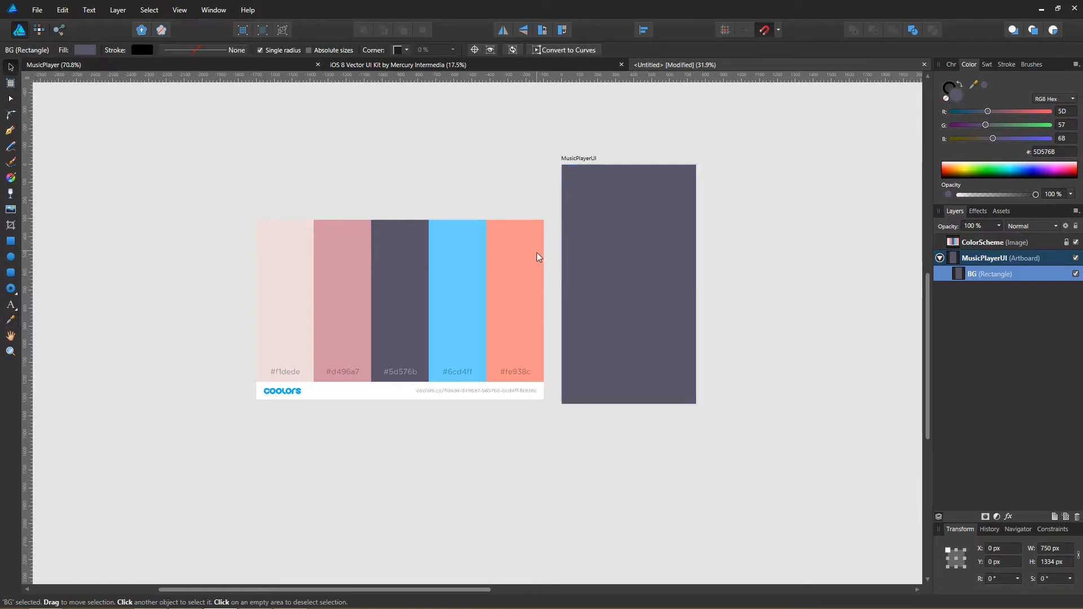
# Step: Lock the BG rectangle layer, unlock the ColorScheme image, and leave nothing selected
pyautogui.moveTo(536, 252); pyautogui.dragTo(368, 329)
pyautogui.moveTo(457, 278); pyautogui.dragTo(507, 263)
pyautogui.moveTo(411, 313); pyautogui.dragTo(448, 288)
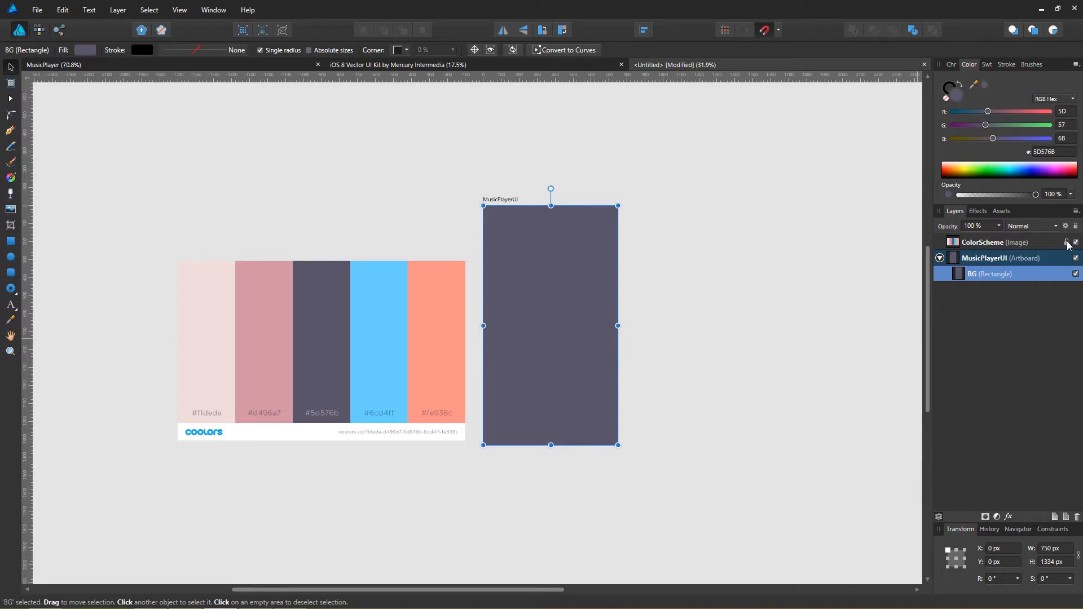
pyautogui.click(1063, 275)
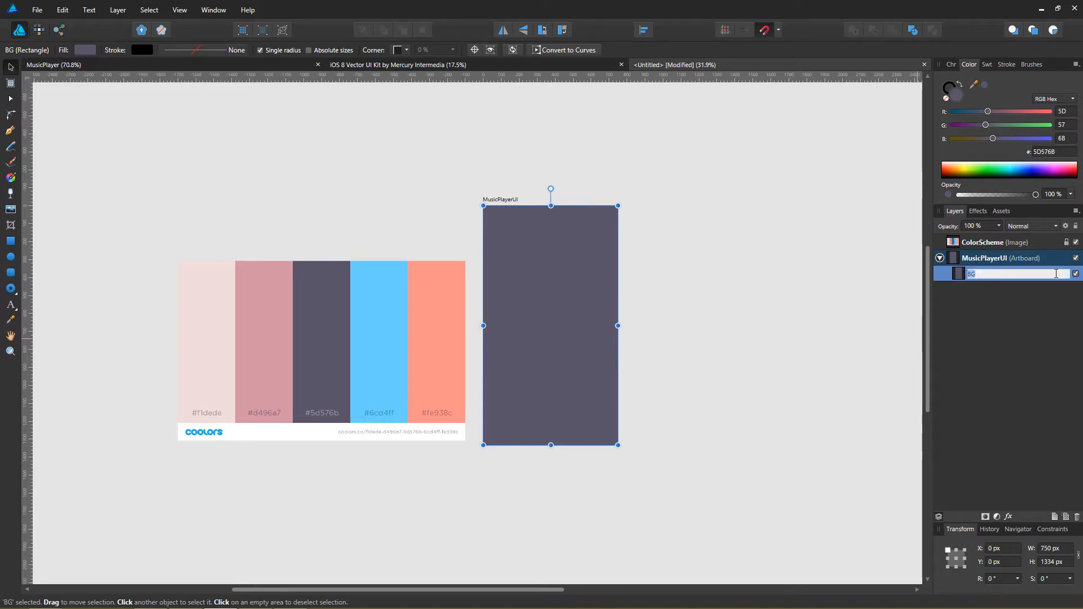
pyautogui.click(1051, 307)
pyautogui.click(1055, 275)
pyautogui.click(1066, 294)
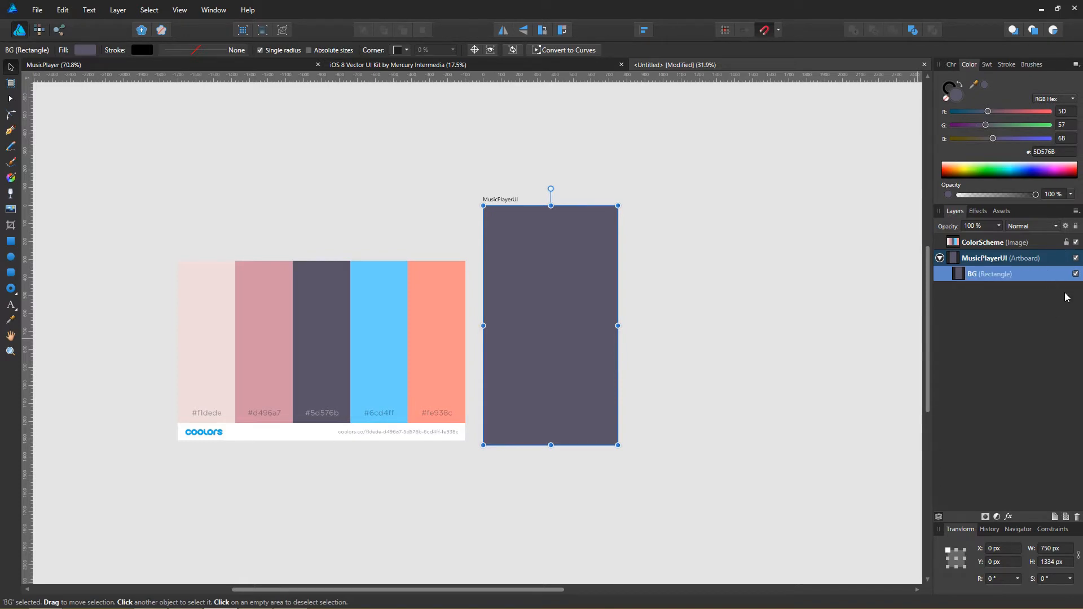
pyautogui.click(1076, 226)
pyautogui.click(663, 384)
pyautogui.moveTo(520, 298); pyautogui.dragTo(626, 364)
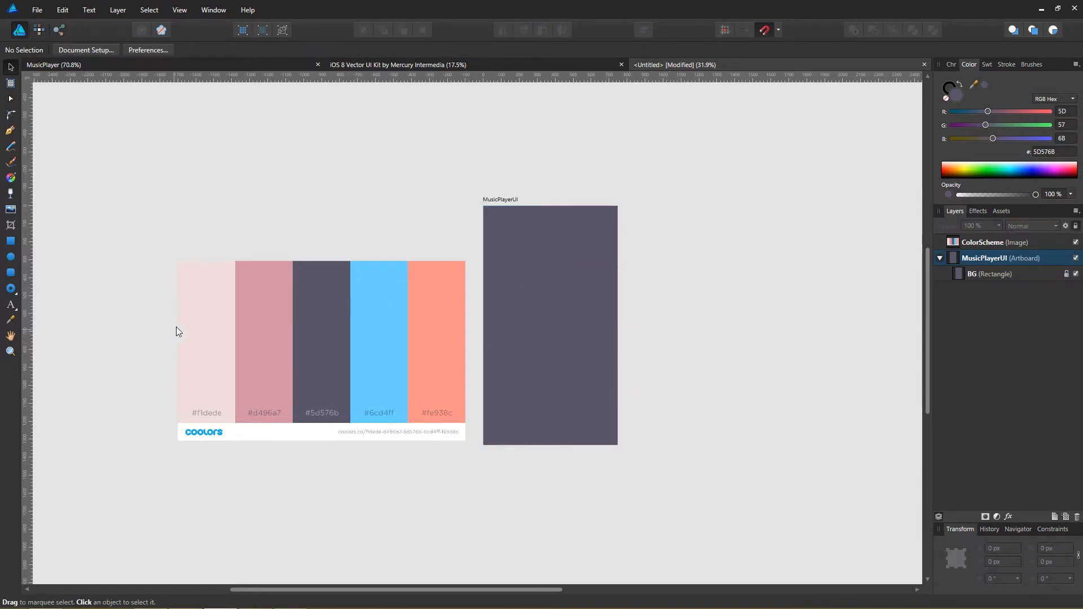
pyautogui.moveTo(169, 335); pyautogui.dragTo(204, 340)
# Step: Switch to Windows Photo Viewer to examine the finished music player design in the thumbnail image, and return to the document
pyautogui.moveTo(292, 604)
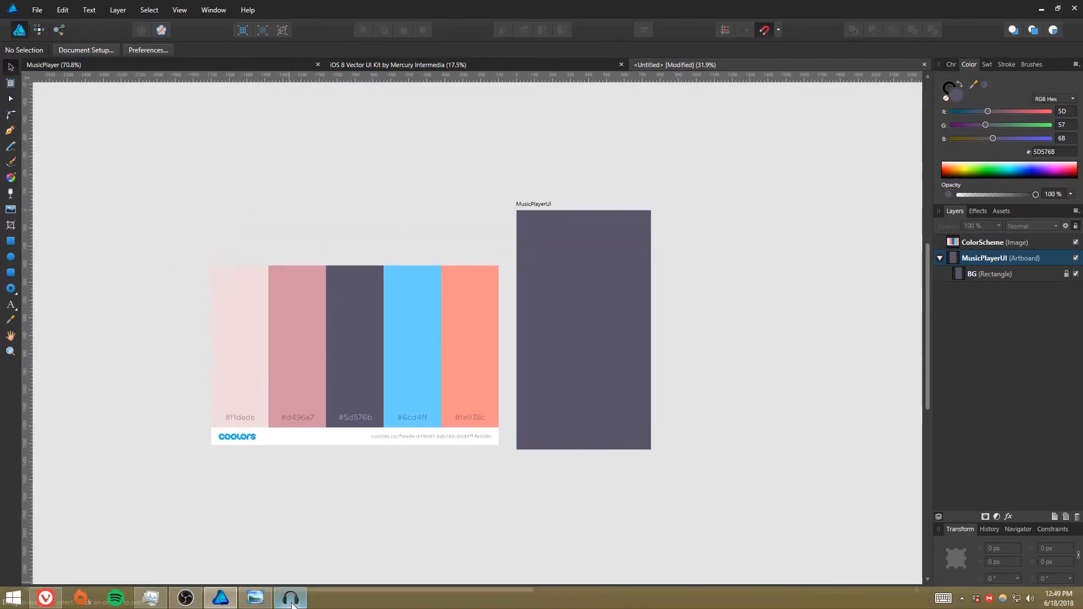
pyautogui.click(255, 599)
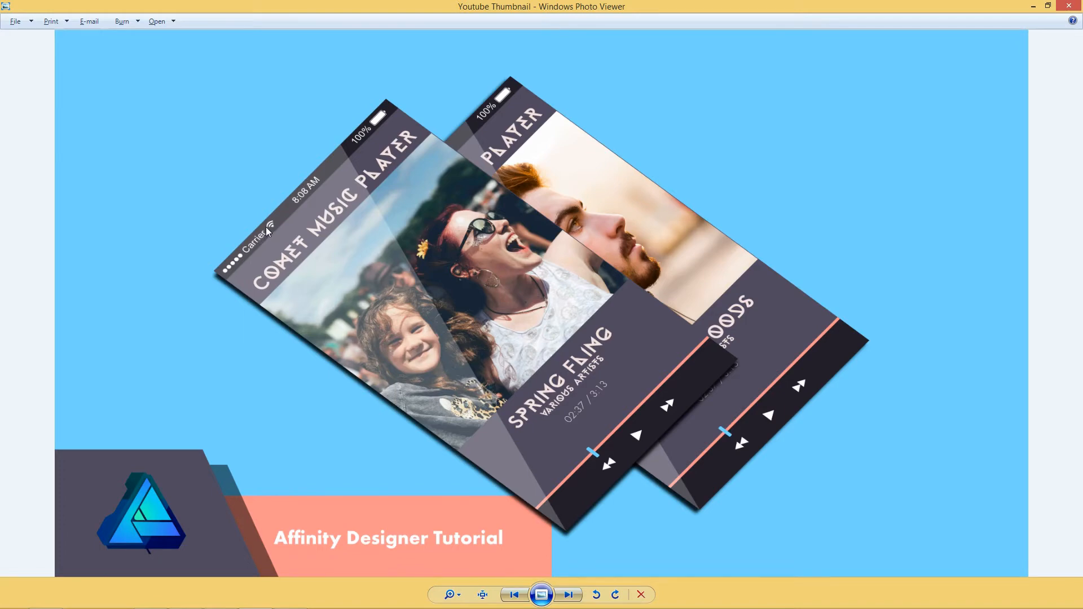
pyautogui.click(1034, 6)
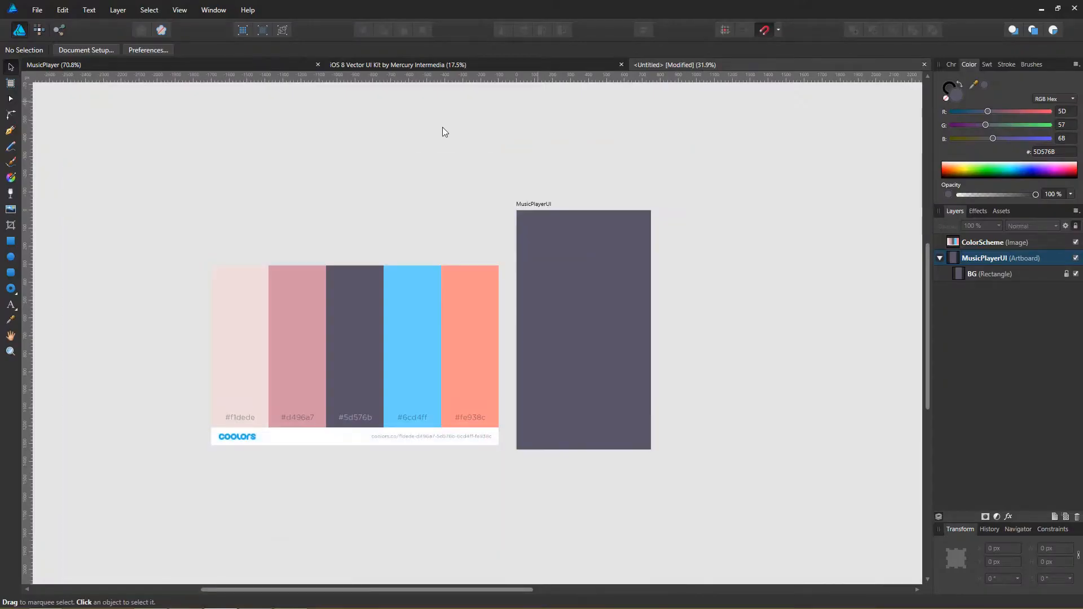
# Step: Open the iOS 8 Vector UI Kit document and examine the black status bars in its iPhone Status Bars section
pyautogui.click(380, 64)
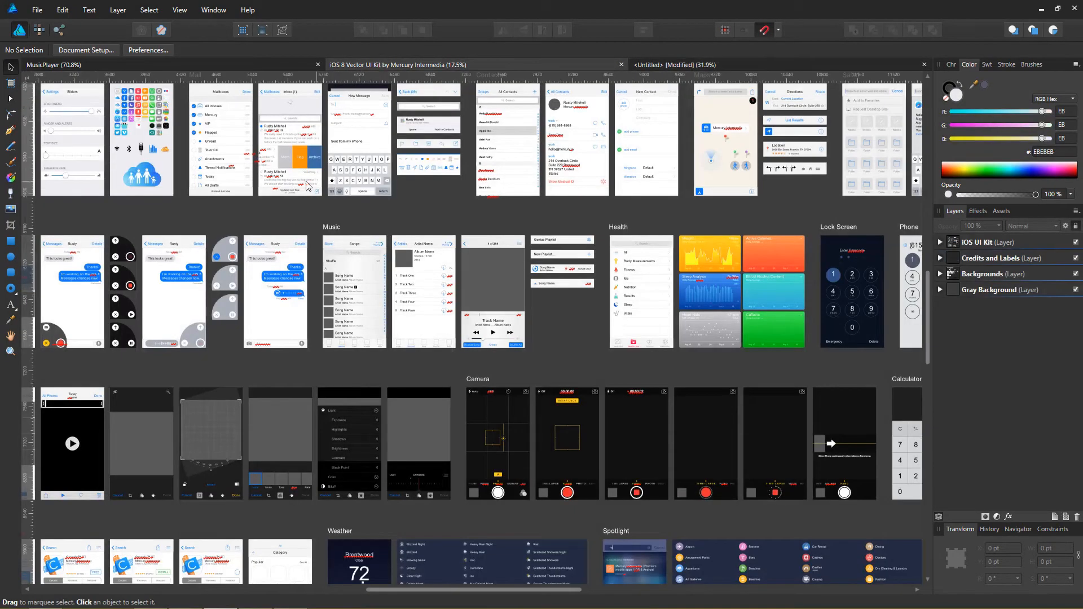
pyautogui.moveTo(198, 124); pyautogui.dragTo(391, 353)
pyautogui.scroll(-1, 348, 181)
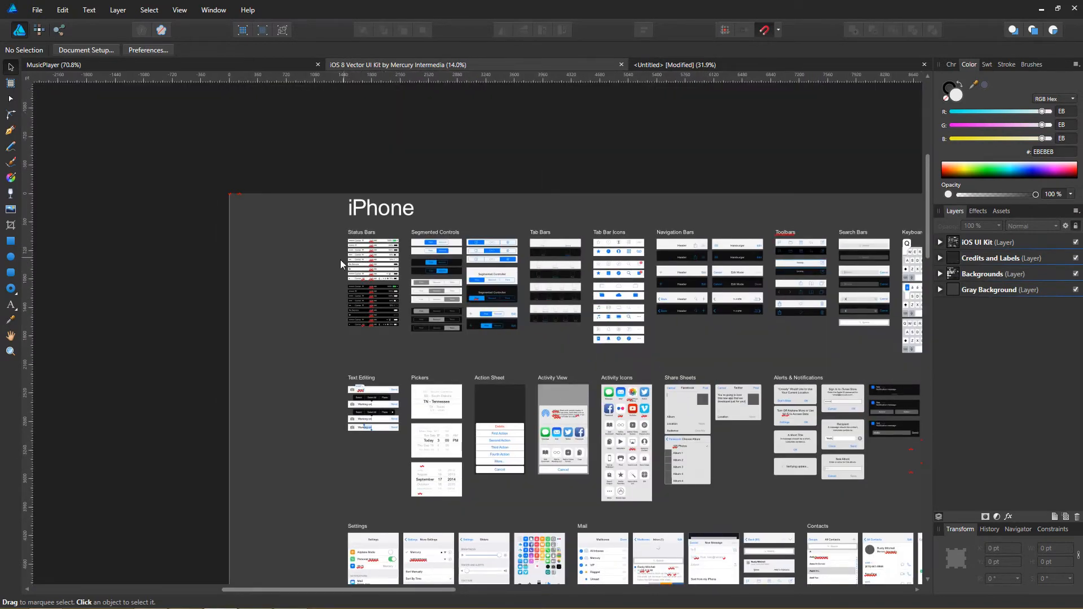
pyautogui.moveTo(324, 258)
pyautogui.mouseDown()
pyautogui.moveTo(448, 244)
pyautogui.moveTo(476, 212)
pyautogui.moveTo(404, 257)
pyautogui.moveTo(502, 306)
pyautogui.moveTo(445, 323)
pyautogui.mouseUp()
pyautogui.scroll(3, 530, 232)
pyautogui.scroll(1, 511, 312)
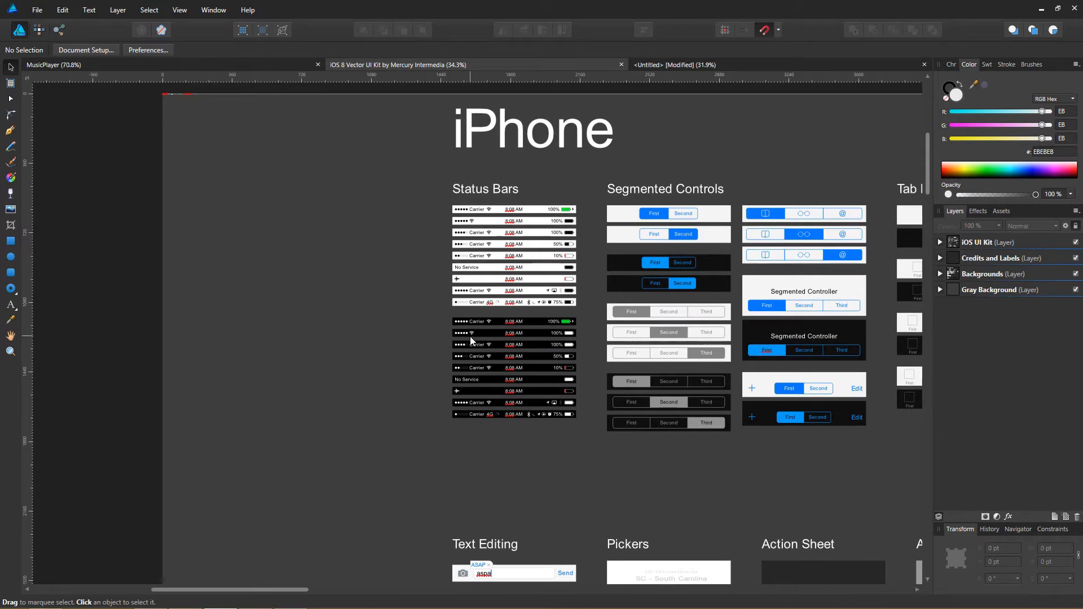
pyautogui.moveTo(578, 339); pyautogui.dragTo(467, 352)
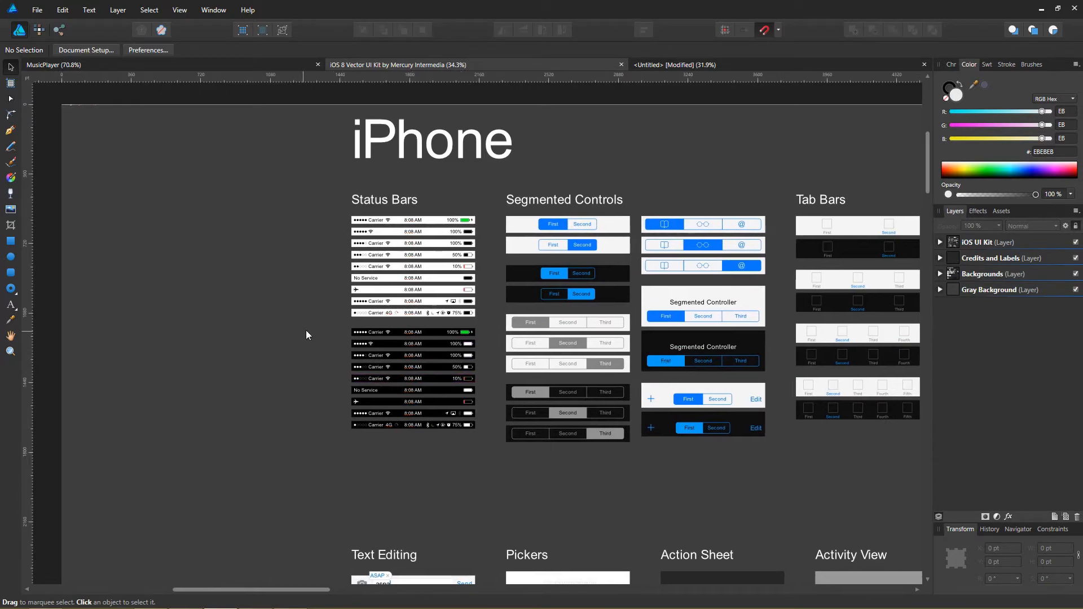
pyautogui.moveTo(306, 330); pyautogui.dragTo(340, 302)
pyautogui.scroll(1, 372, 306)
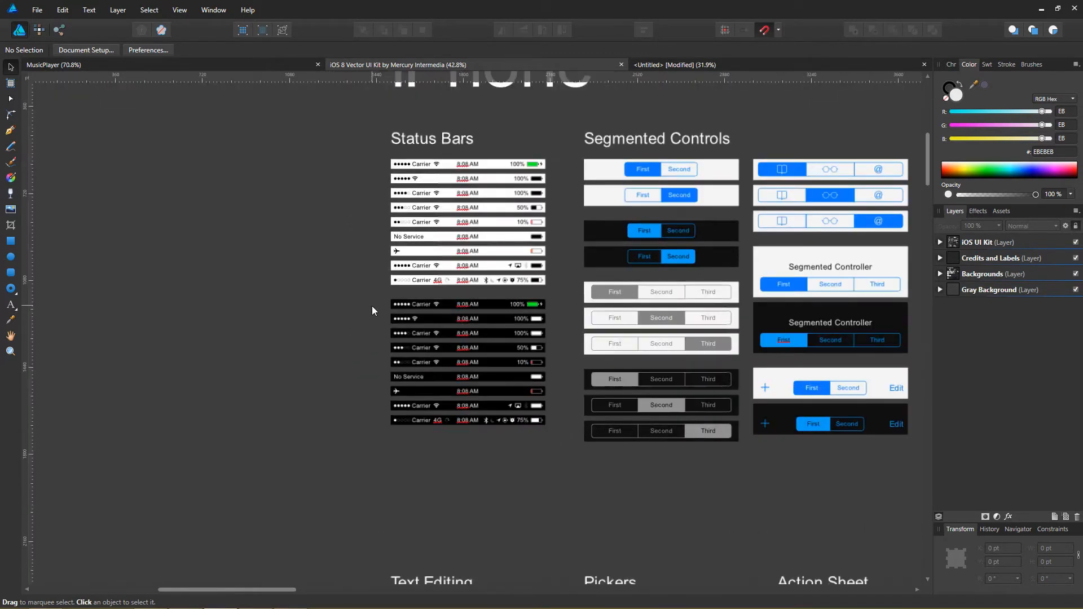
pyautogui.scroll(1, 371, 306)
pyautogui.moveTo(406, 323); pyautogui.dragTo(320, 401)
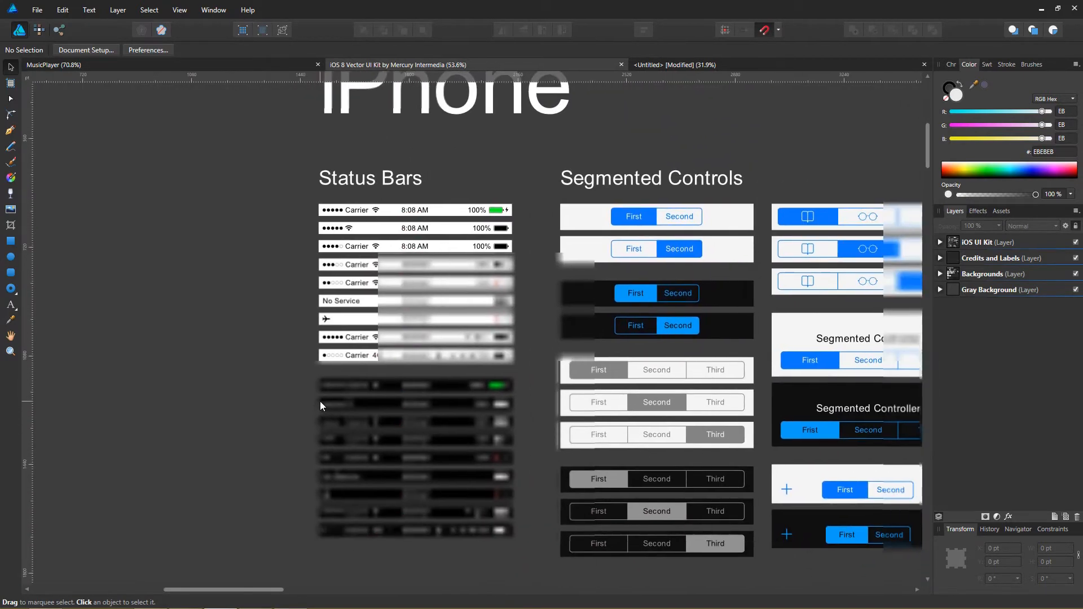
pyautogui.scroll(2, 320, 401)
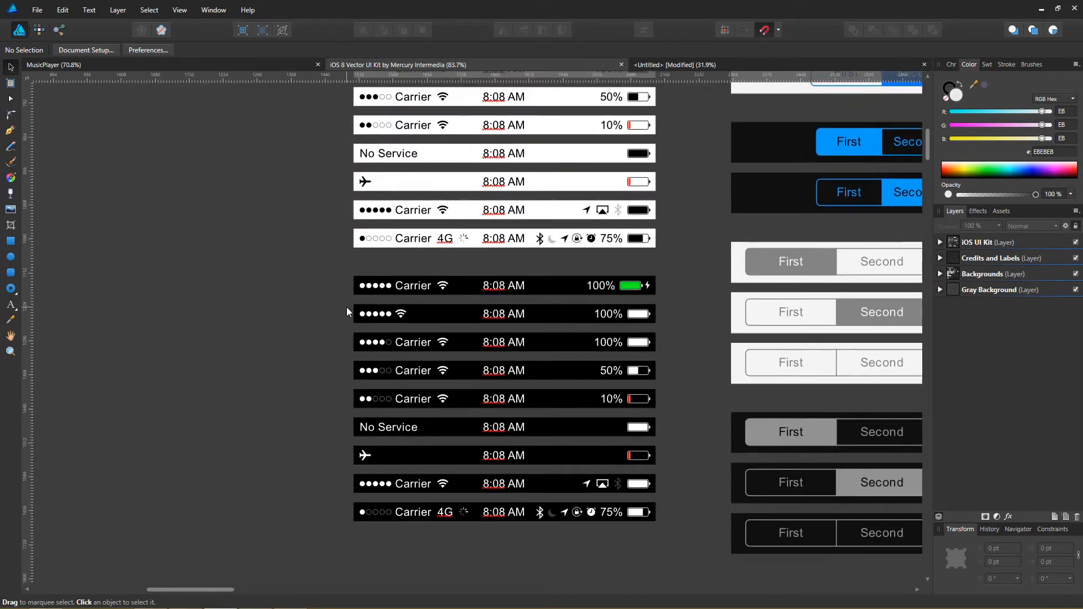
# Step: Copy the black 640 x 40 pt background rectangle of the second dark status bar in the UI kit
pyautogui.moveTo(346, 299)
pyautogui.mouseDown()
pyautogui.moveTo(650, 337)
pyautogui.moveTo(673, 327)
pyautogui.mouseUp()
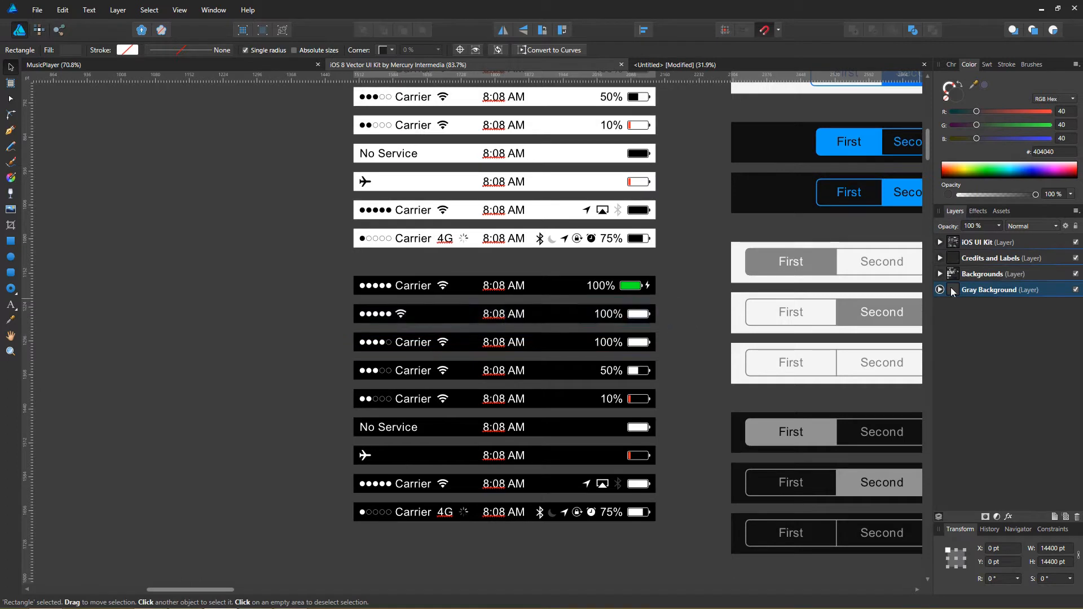
pyautogui.click(941, 290)
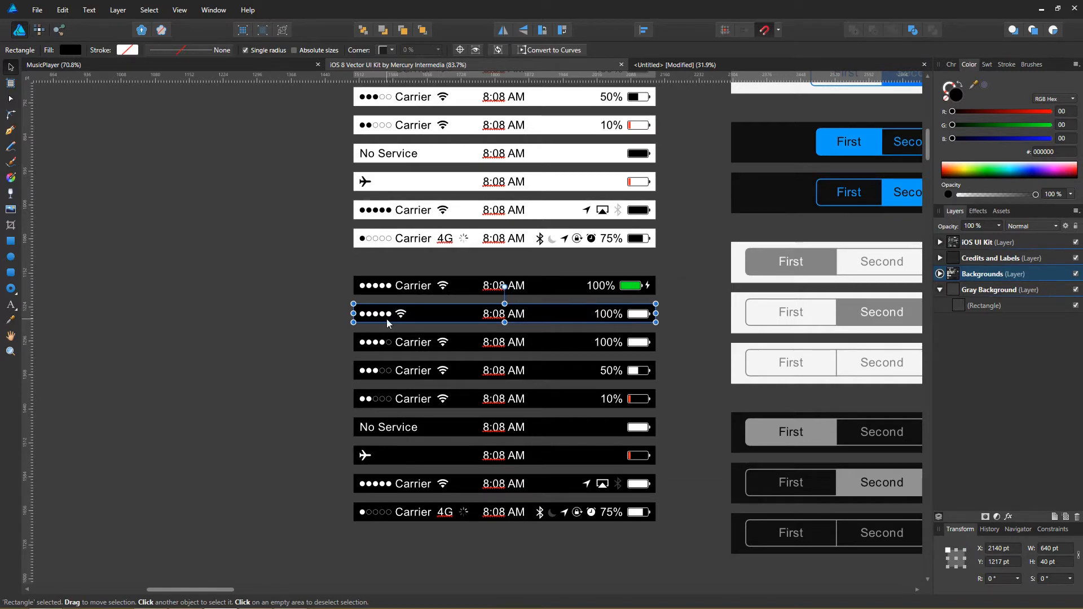
pyautogui.press('ctrl')
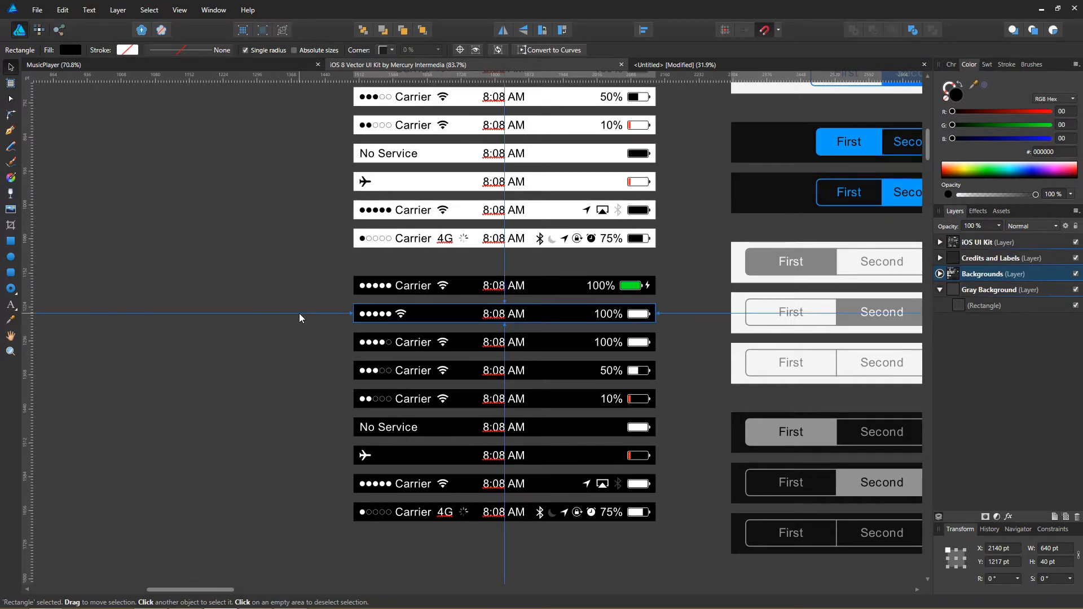
pyautogui.click(62, 10)
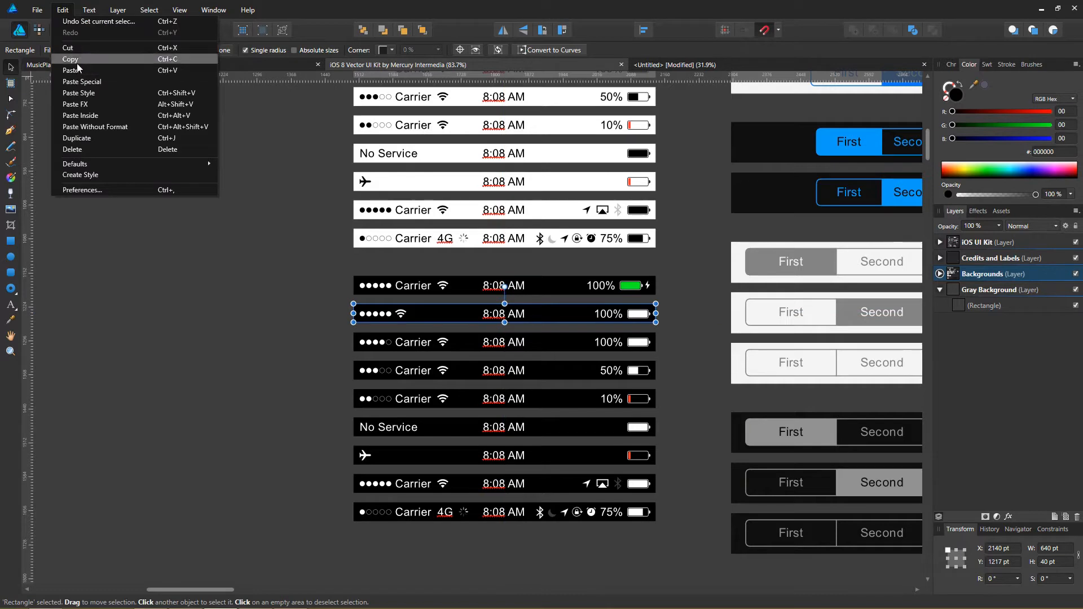
pyautogui.click(73, 286)
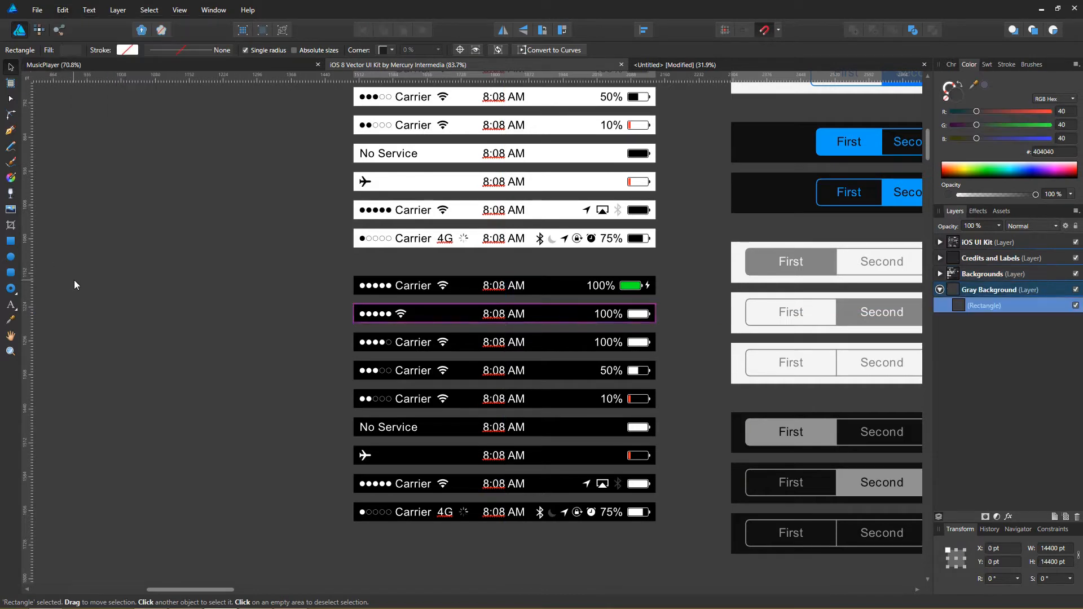
# Step: Paste the copied black status bar rectangle into the MusicPlayerUI artboard of the untitled document
pyautogui.click(683, 63)
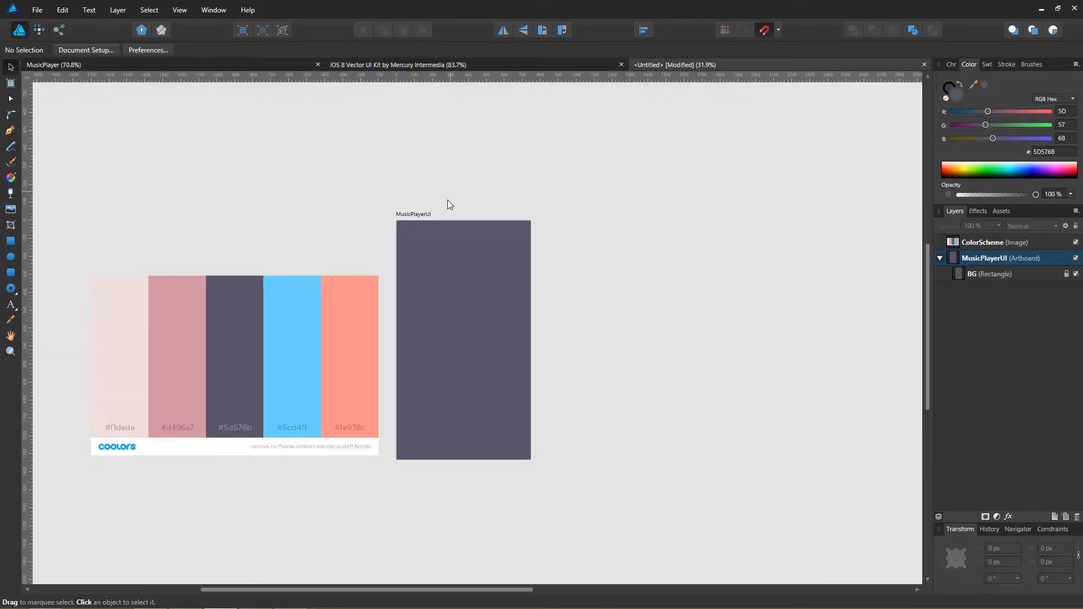
pyautogui.scroll(2, 455, 224)
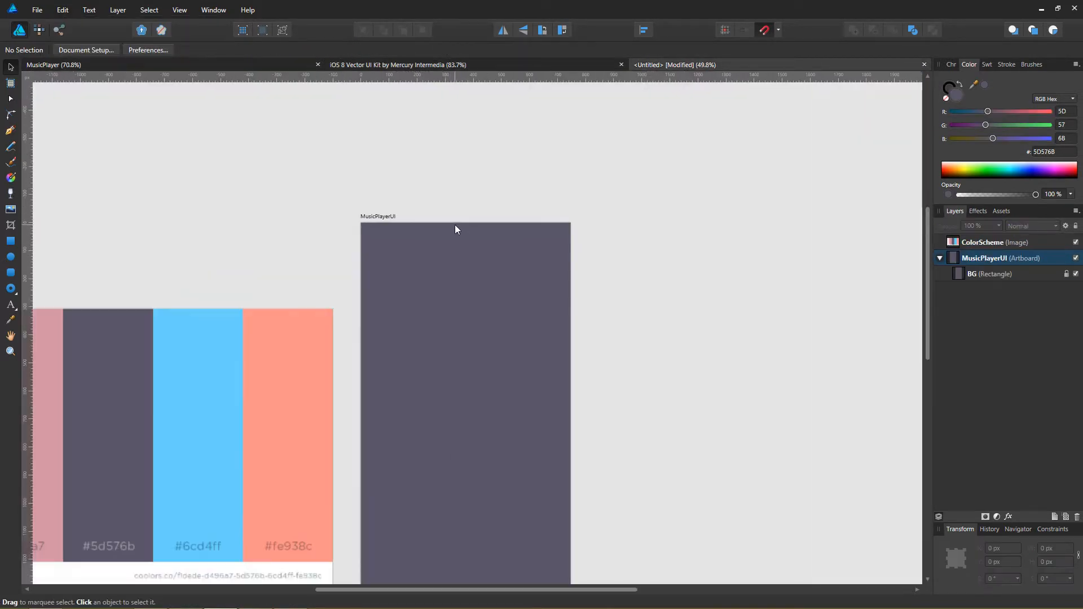
pyautogui.click(62, 10)
pyautogui.click(75, 75)
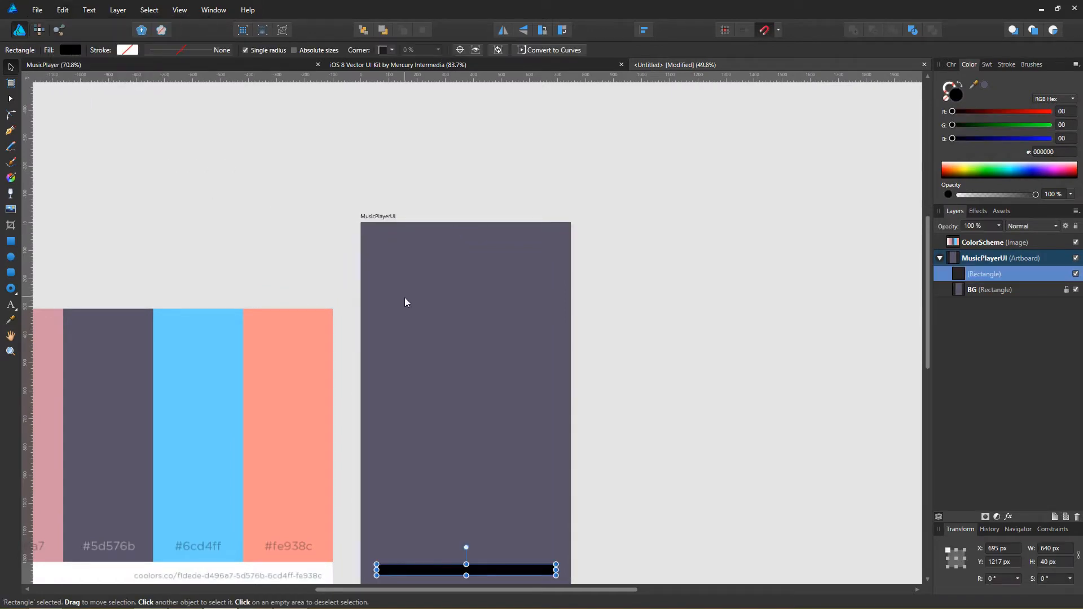
# Step: Remove the pasted black rectangle from the MusicPlayerUI artboard
pyautogui.scroll(-3, 405, 305)
pyautogui.scroll(2, 524, 511)
pyautogui.scroll(5, 528, 510)
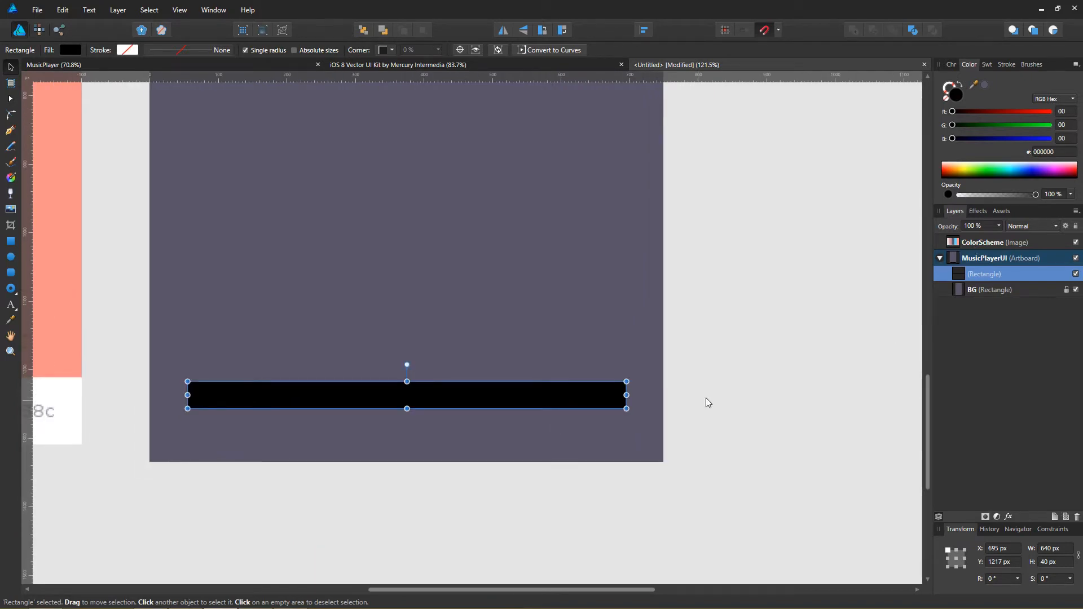
pyautogui.hotkey('ctrl', 'x')
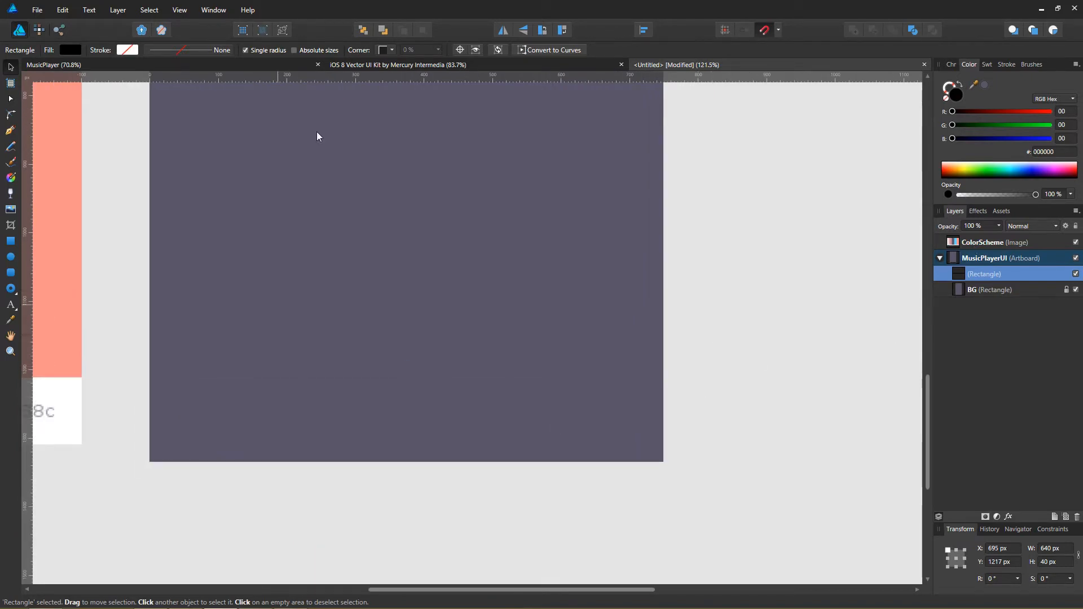
# Step: Switch to the iOS 8 Vector UI Kit document, expand its Backgrounds layer and examine the iPhone status bars
pyautogui.click(372, 66)
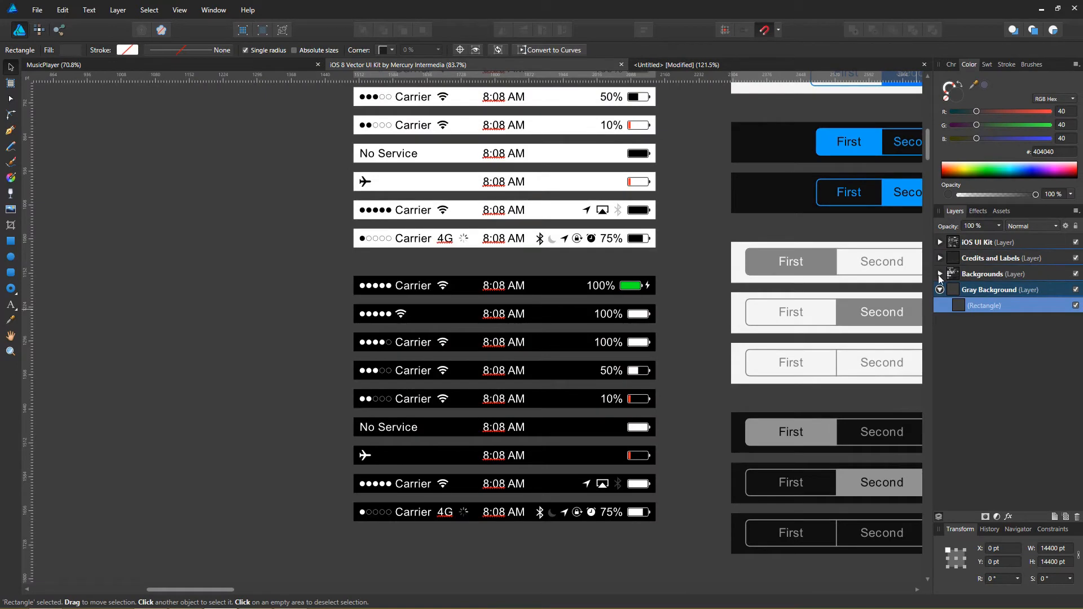
pyautogui.click(940, 274)
pyautogui.scroll(3, 469, 348)
pyautogui.scroll(6, 468, 348)
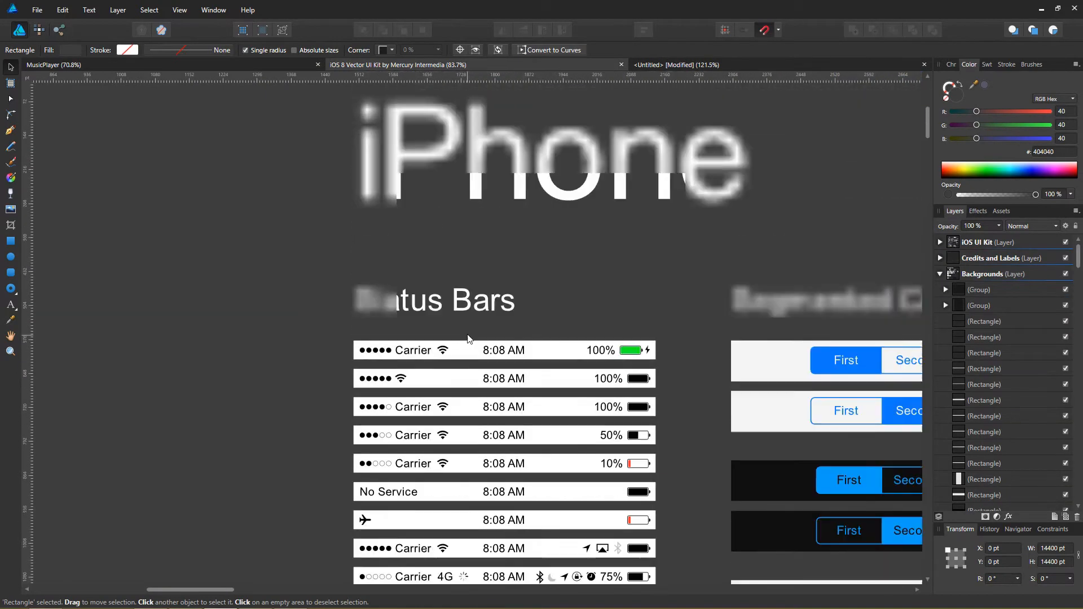
pyautogui.scroll(-3, 451, 382)
pyautogui.scroll(-7, 451, 382)
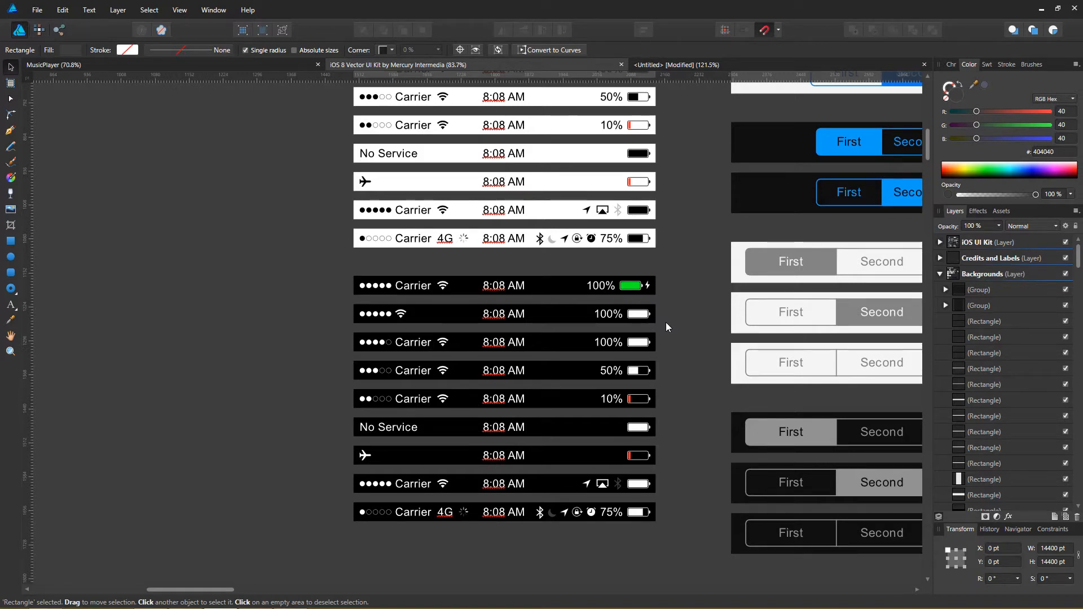
# Step: Try to select all parts of the second dark status bar in the UI kit together
pyautogui.moveTo(666, 323); pyautogui.dragTo(392, 324)
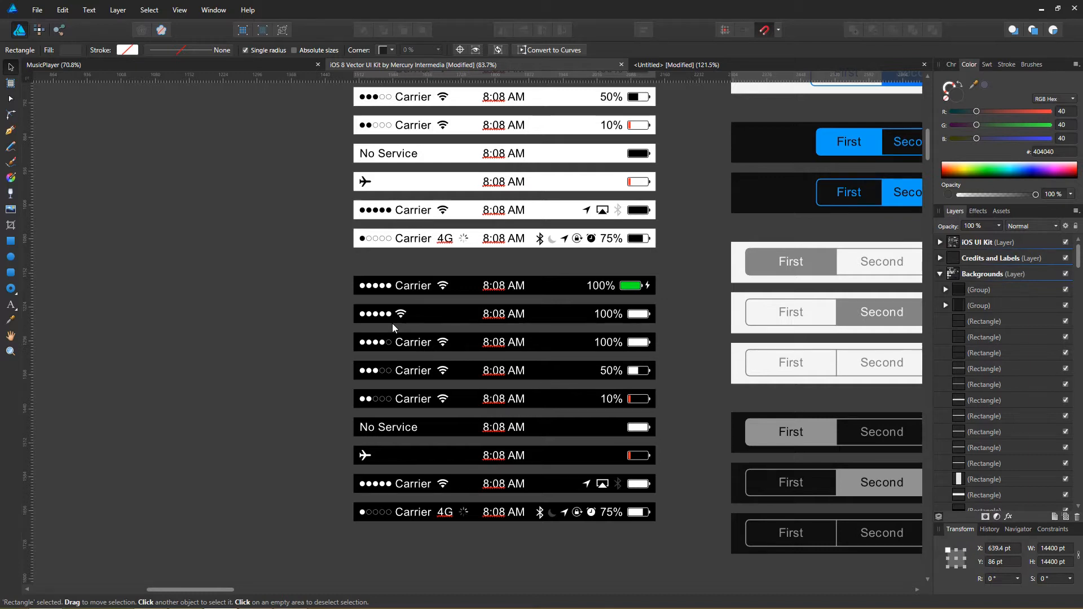
pyautogui.keyDown('ctrl'); pyautogui.scroll(3, 338, 310); pyautogui.keyUp('ctrl')
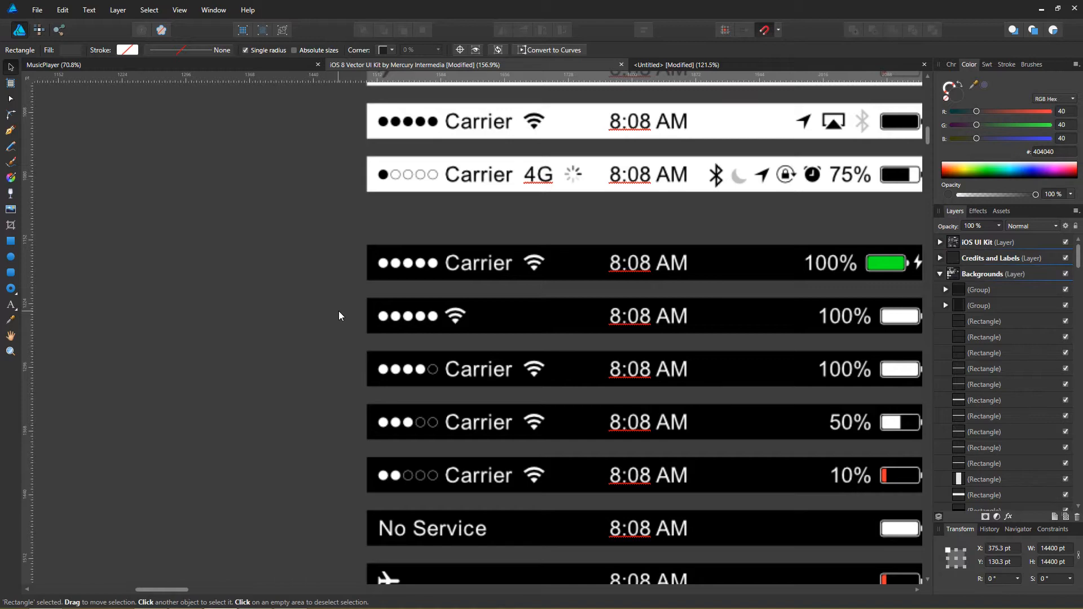
pyautogui.scroll(-1, 339, 316)
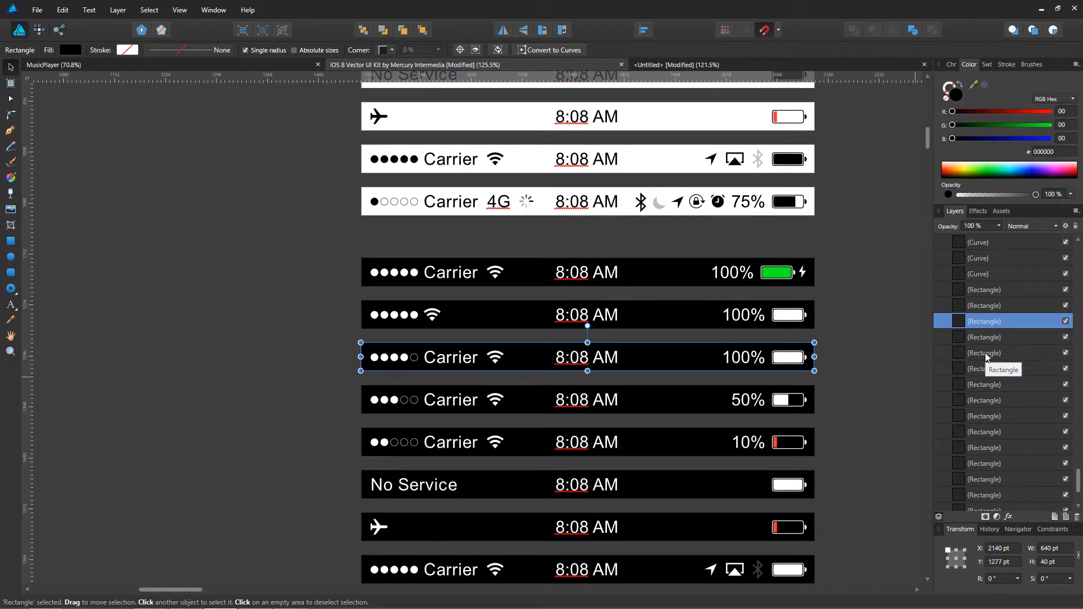
pyautogui.click(788, 366)
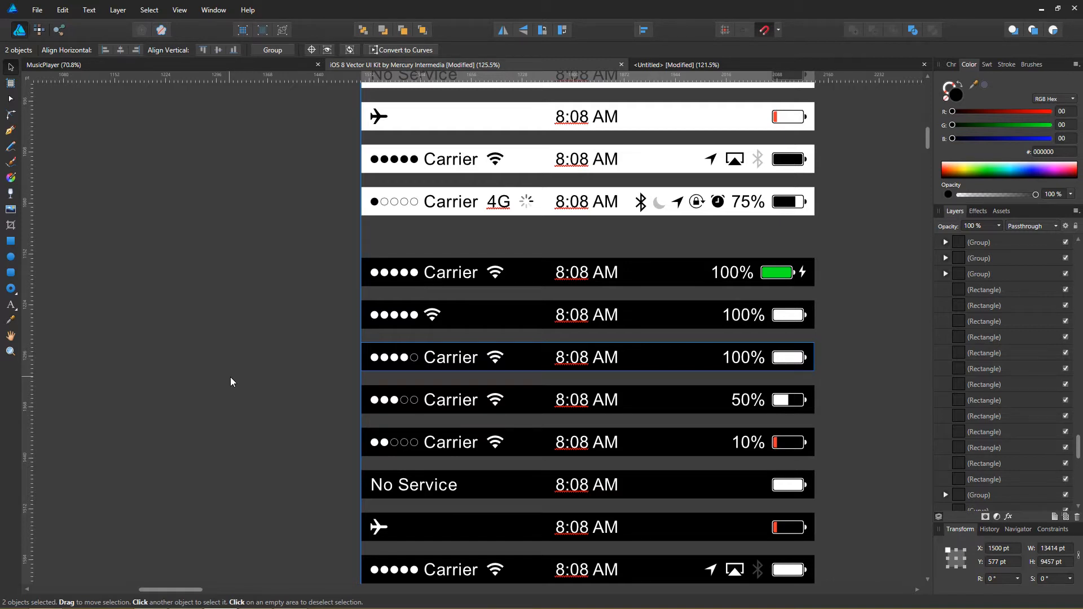
# Step: Select all UI kit objects and ungroup them so the status bar parts become separate objects
pyautogui.hotkey('ctrl', 'g')
pyautogui.hscroll(-3, 279, 365)
pyautogui.scroll(1, 279, 366)
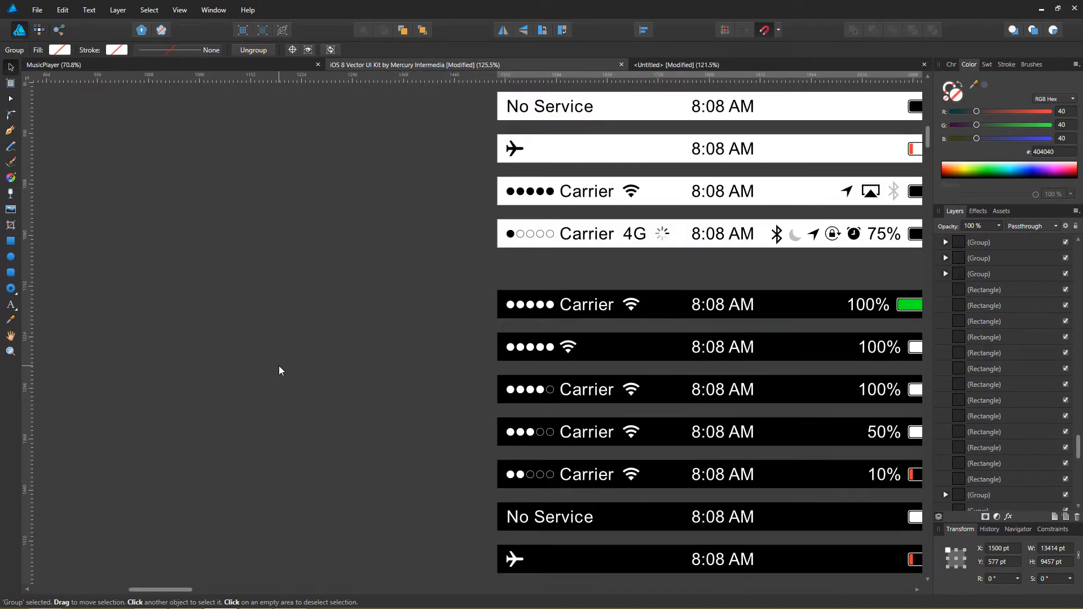
pyautogui.scroll(-5, 279, 366)
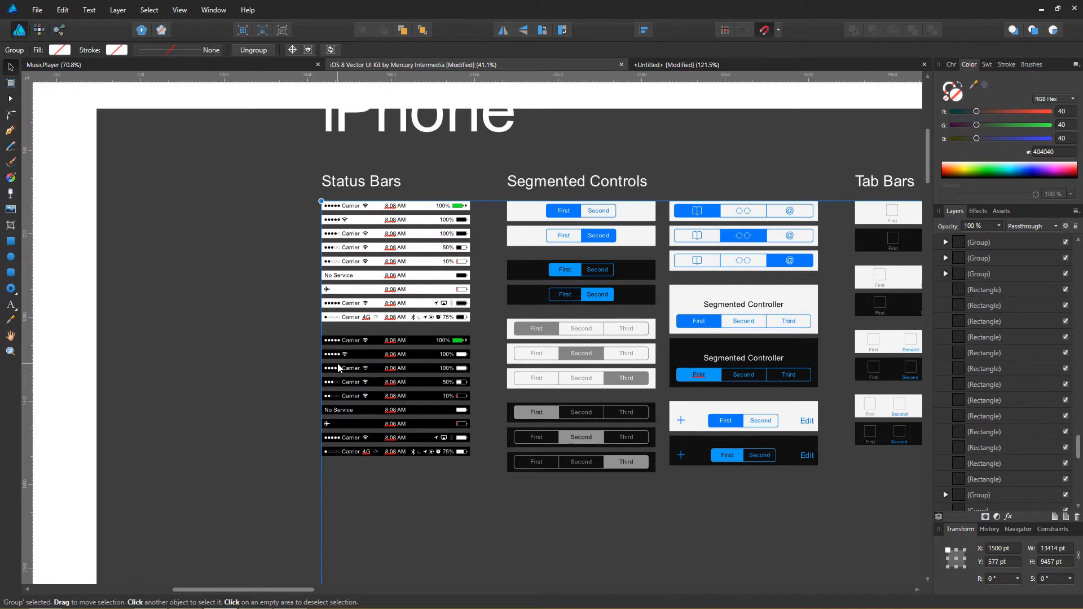
pyautogui.hotkey('ctrl', 'a')
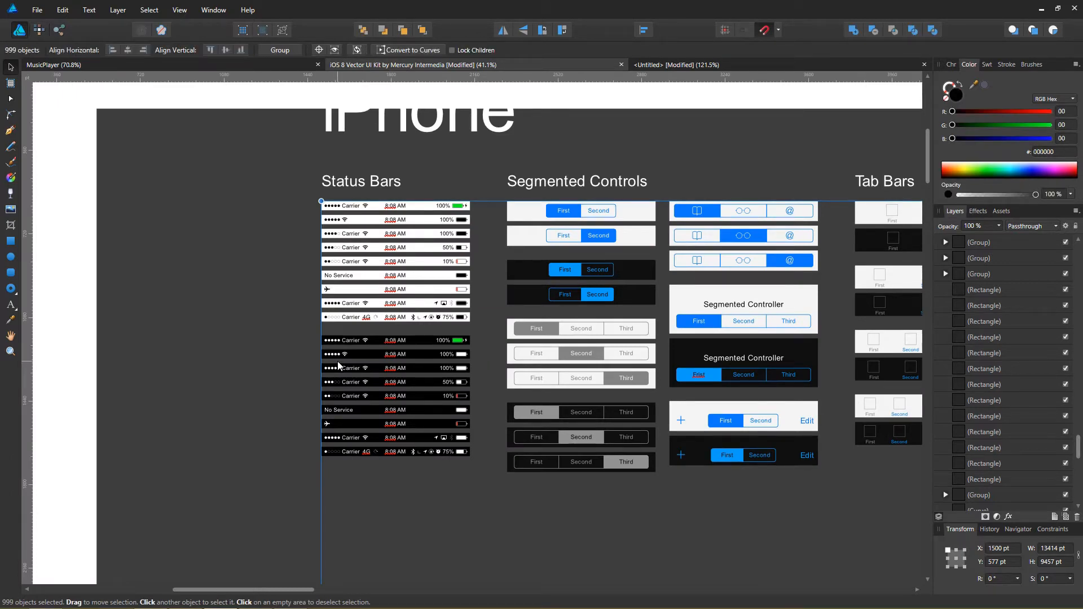
pyautogui.hotkey('ctrl', 'shift', 'g')
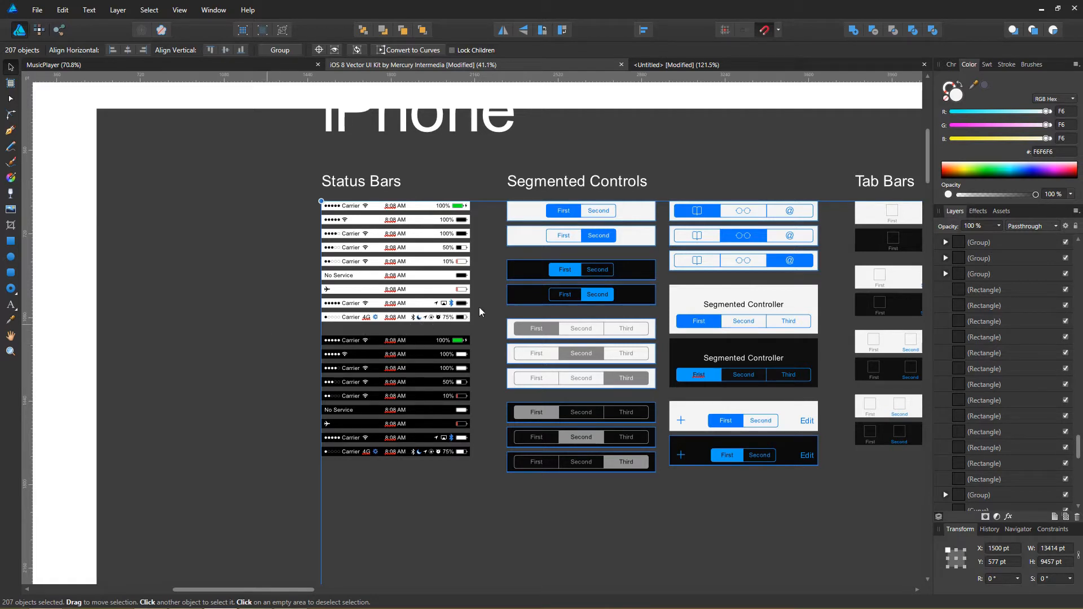
# Step: Locate the large gray rectangle in the UI kit's Gray Background layer and lock it
pyautogui.click(263, 394)
pyautogui.moveTo(263, 394); pyautogui.dragTo(153, 459)
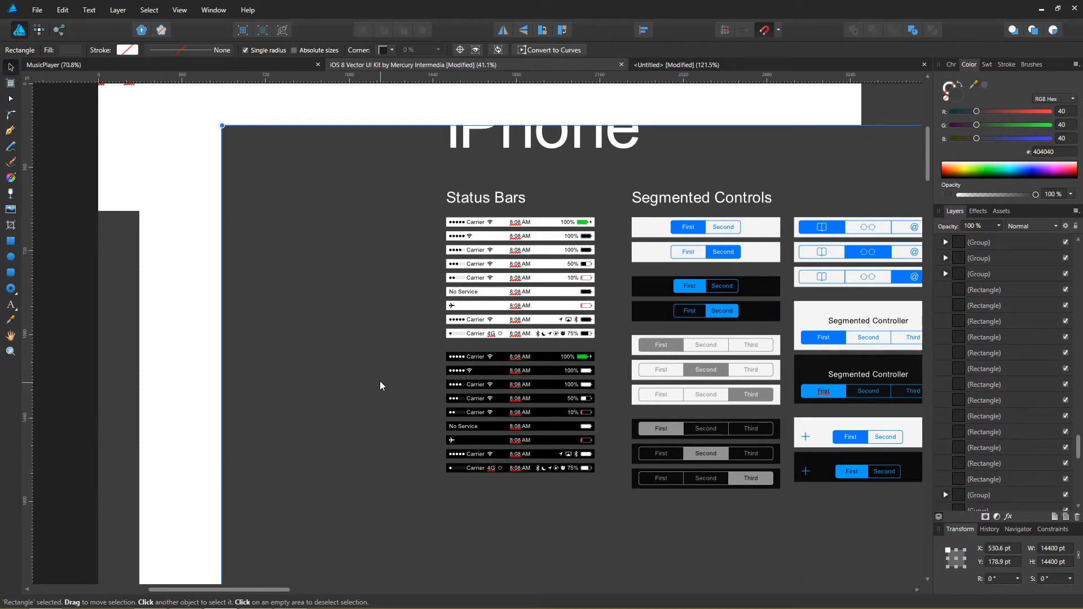
pyautogui.scroll(5, 446, 330)
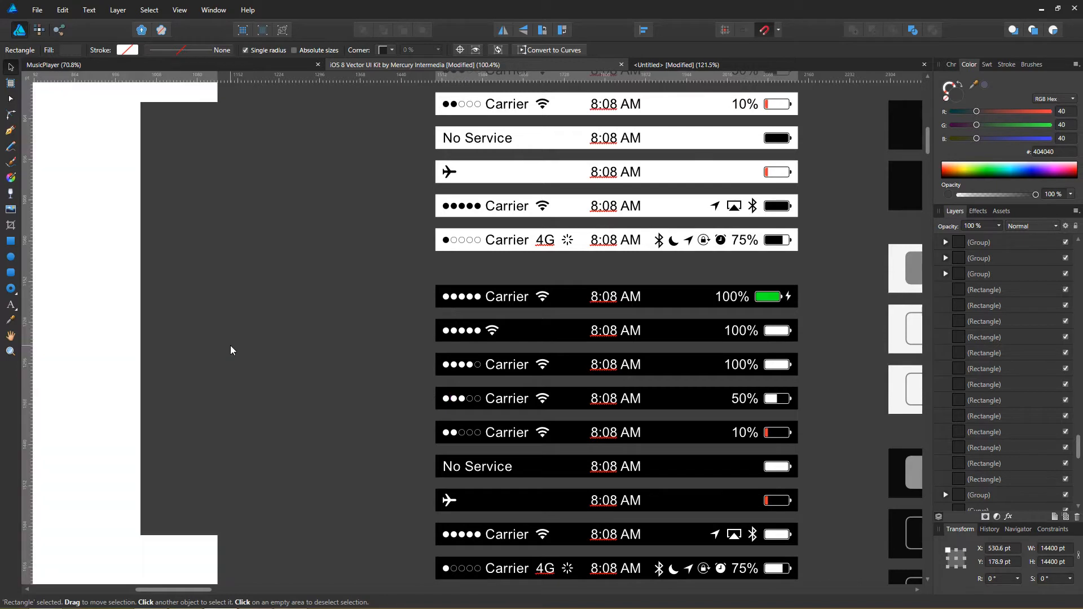
pyautogui.rightClick(181, 295)
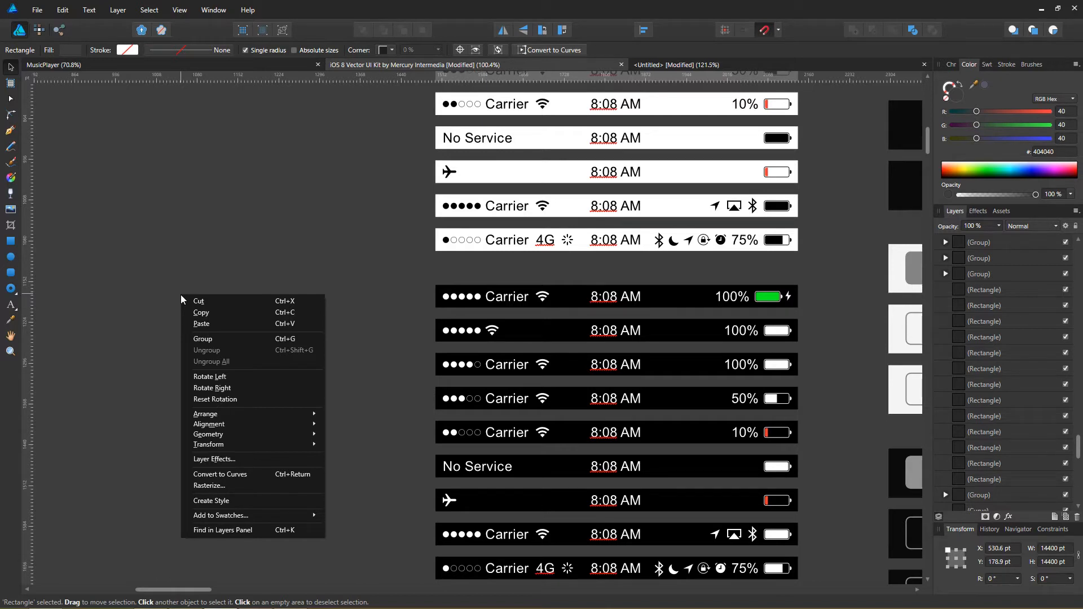
pyautogui.click(223, 530)
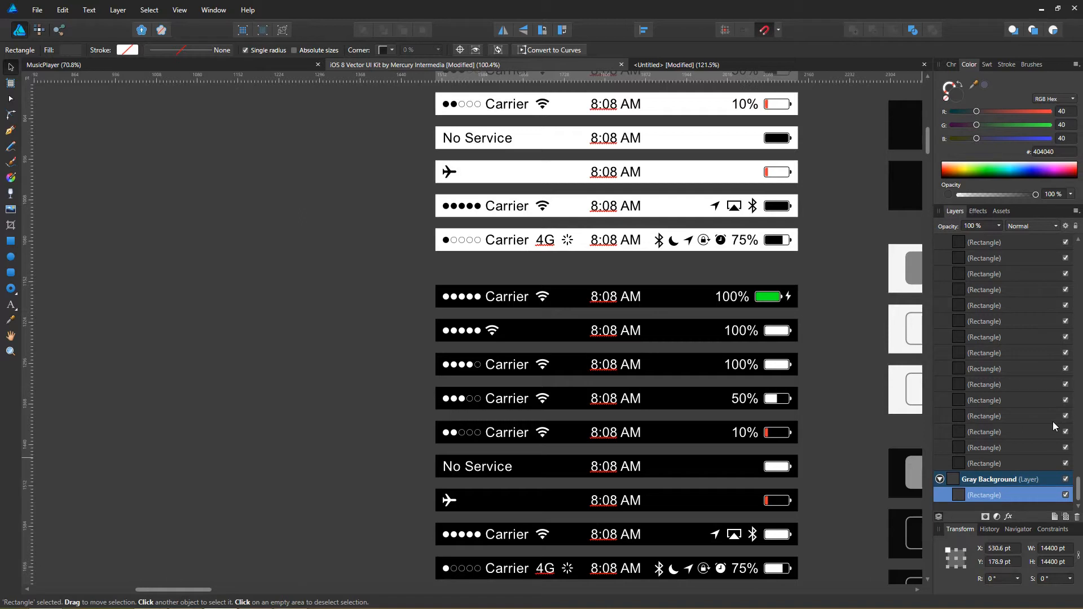
pyautogui.click(1056, 495)
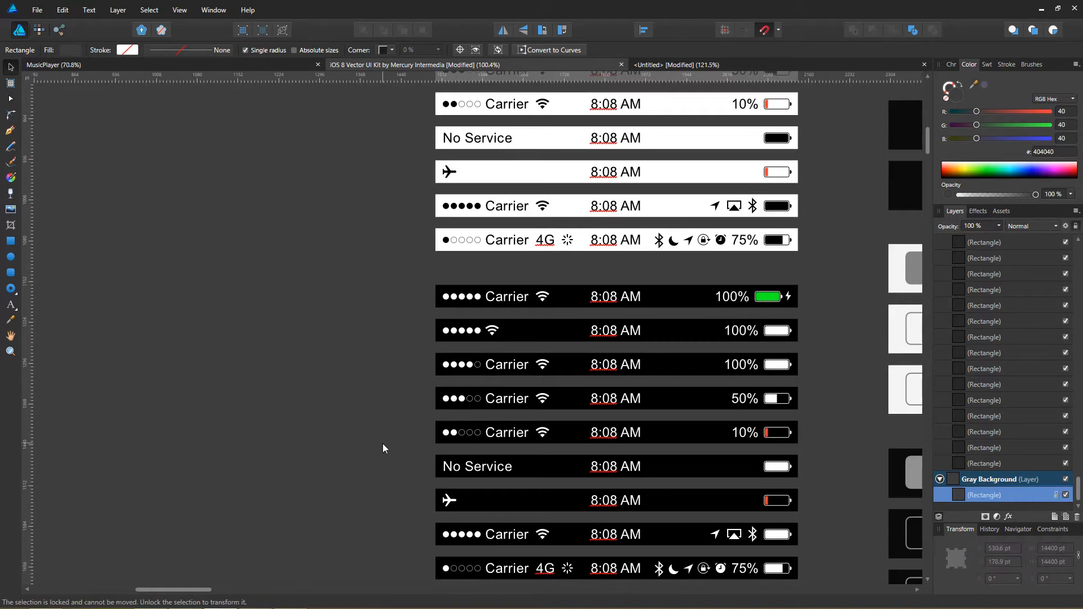
# Step: Select all parts of the second dark status bar in the UI kit, including its background, and copy them
pyautogui.click(419, 315)
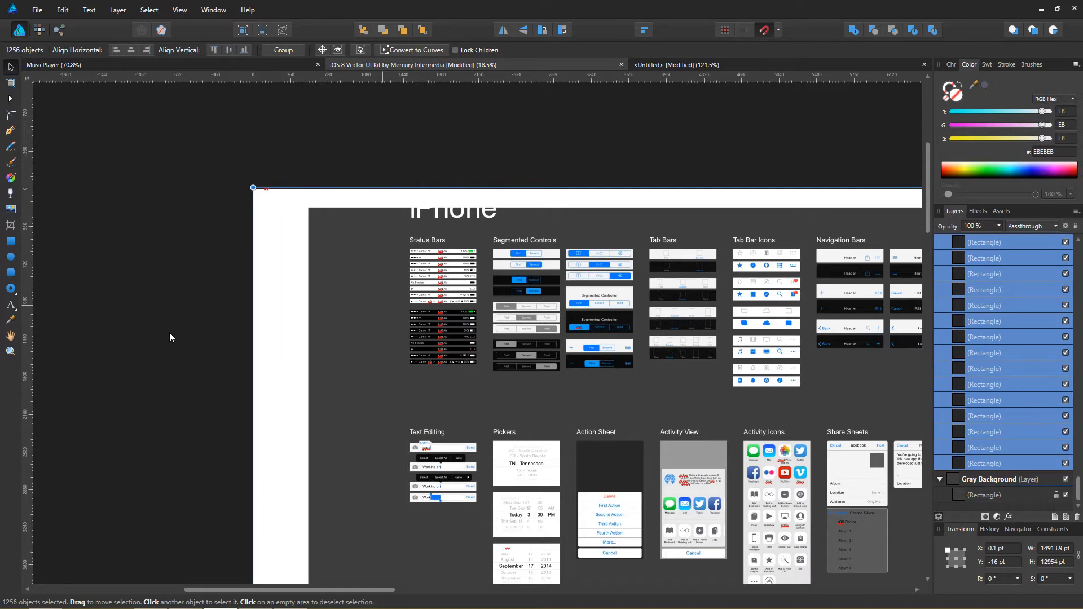
pyautogui.click(340, 355)
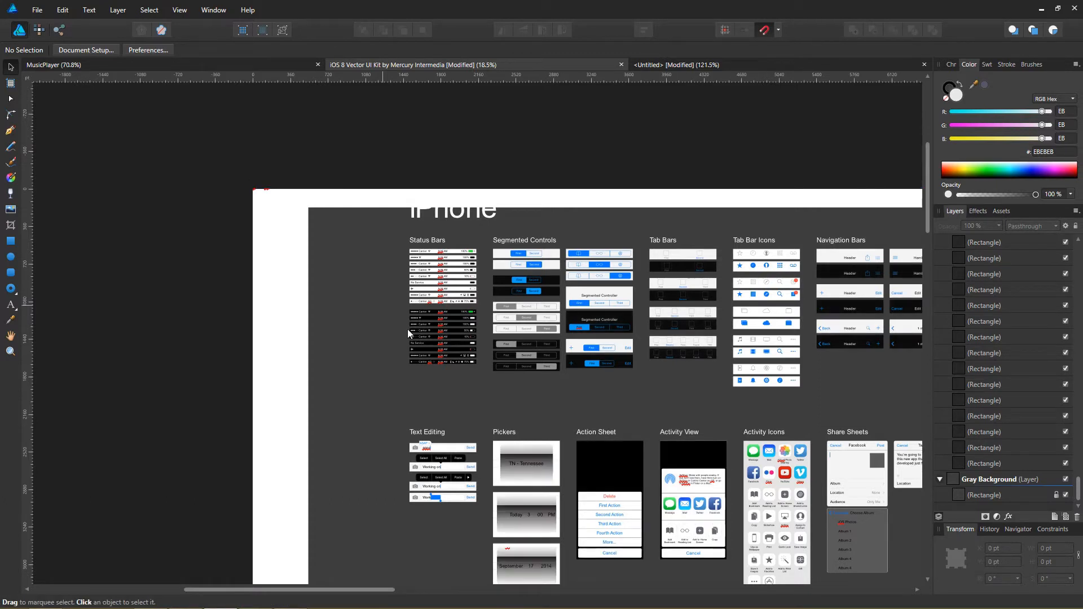
pyautogui.moveTo(312, 353); pyautogui.dragTo(461, 368)
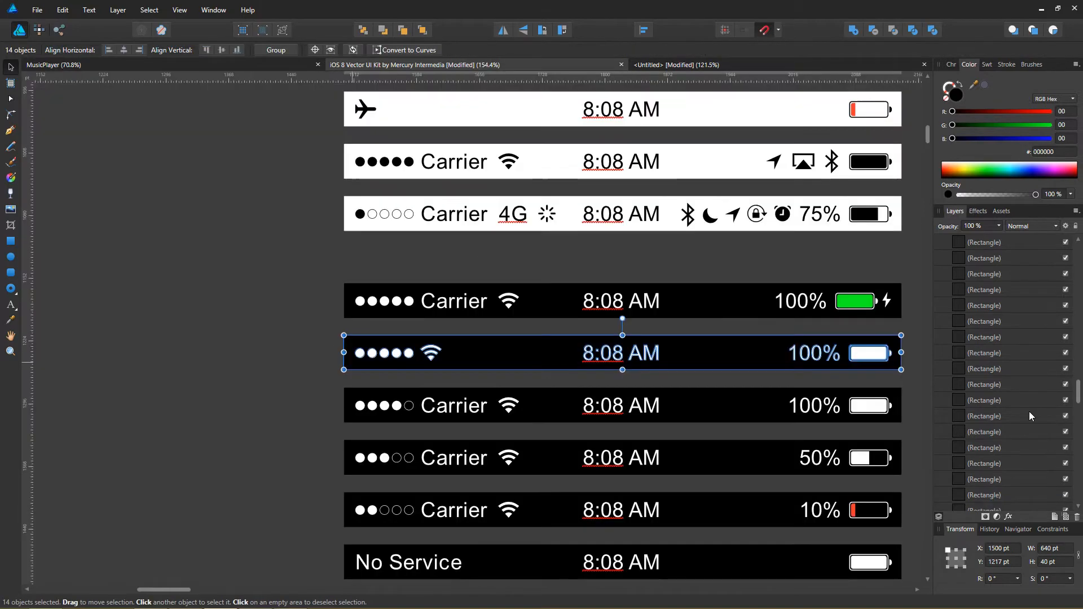
pyautogui.scroll(5, 1022, 411)
pyautogui.scroll(5, 1021, 414)
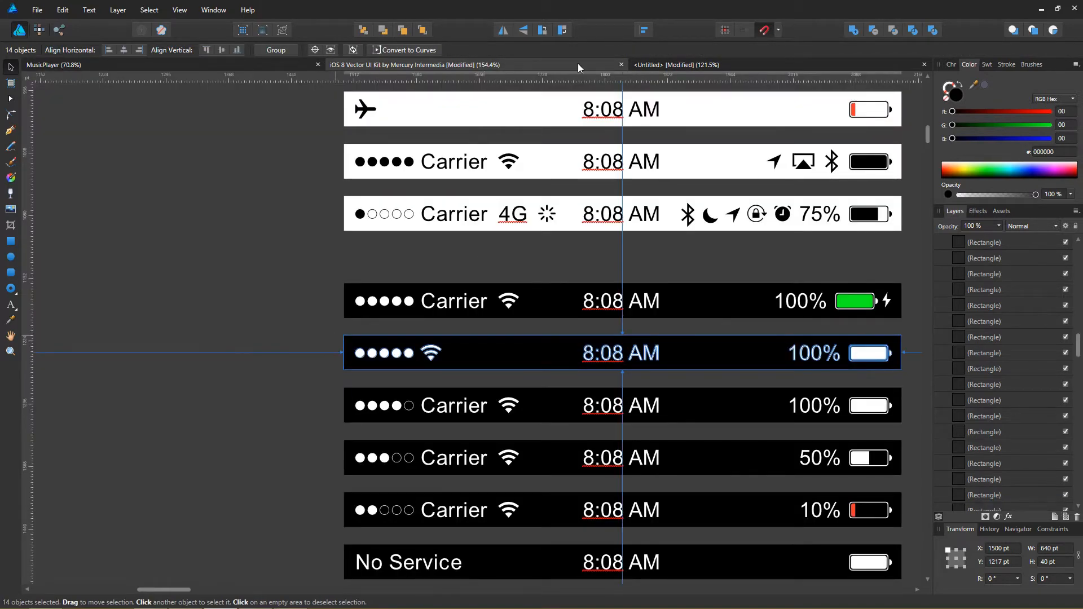
# Step: Switch to the untitled document and paste the copied status bar parts into the MusicPlayerUI artboard
pyautogui.click(668, 63)
pyautogui.scroll(5, 441, 204)
pyautogui.scroll(-5, 346, 230)
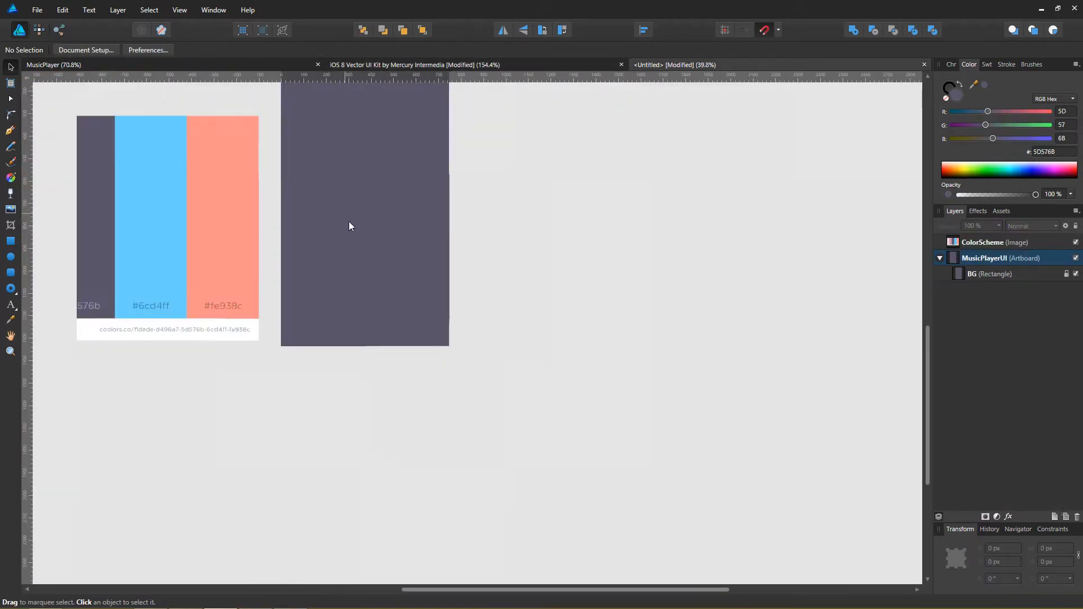
pyautogui.moveTo(349, 221); pyautogui.dragTo(459, 386)
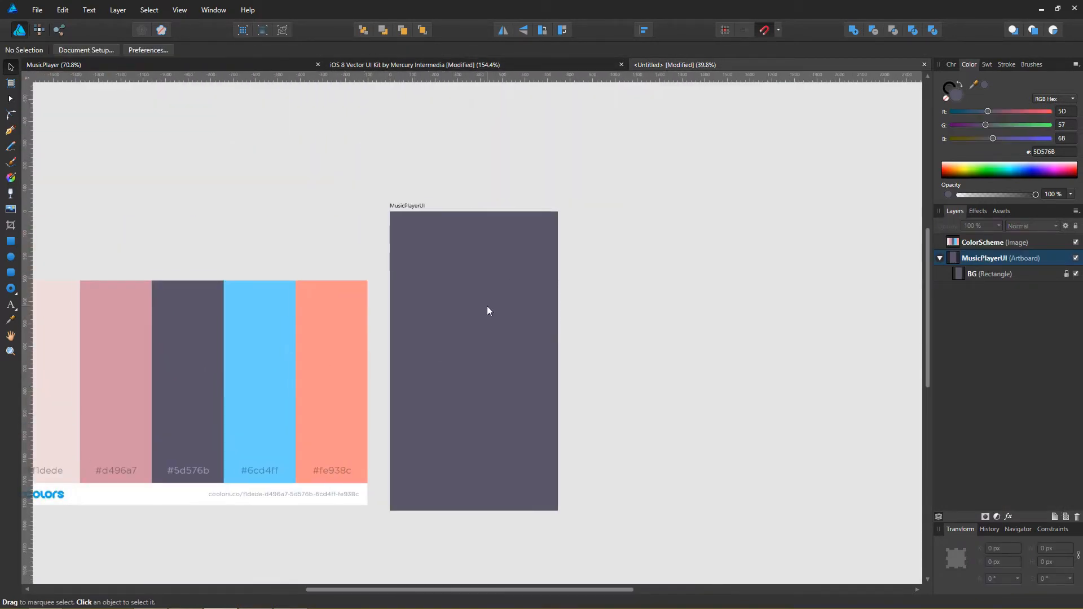
pyautogui.hotkey('ctrl', 'v')
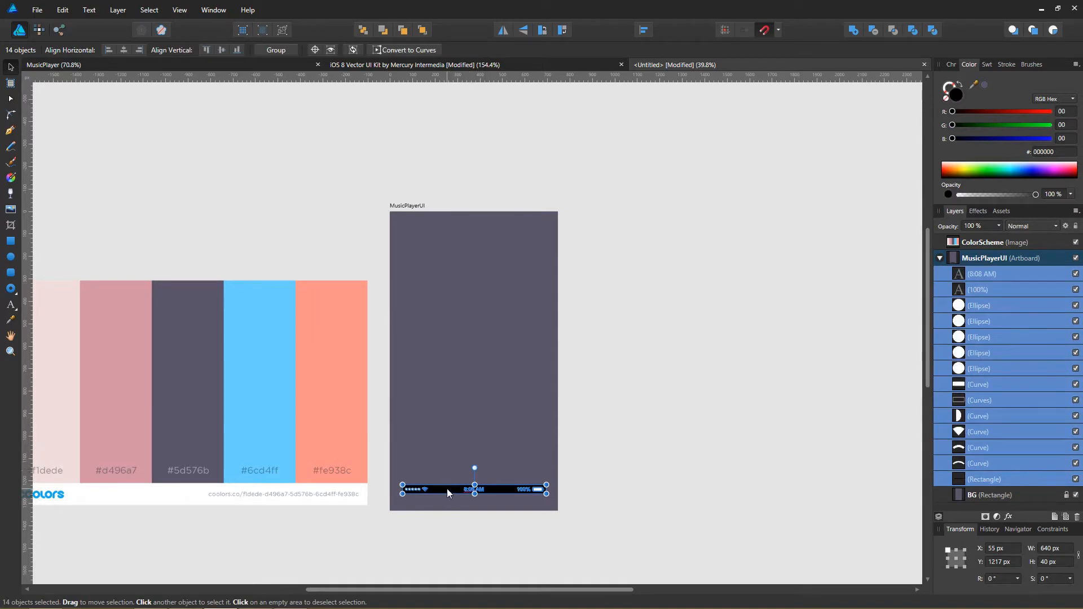
# Step: Group the pasted status bar parts and name the group "Status Bar"
pyautogui.hotkey('ctrl', 'g')
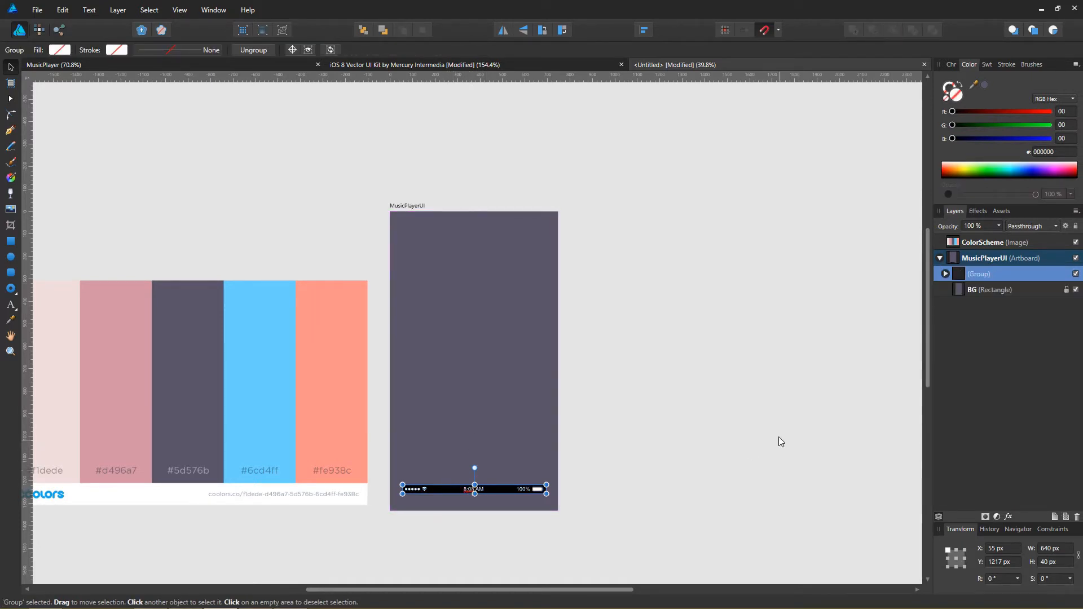
pyautogui.doubleClick(979, 274)
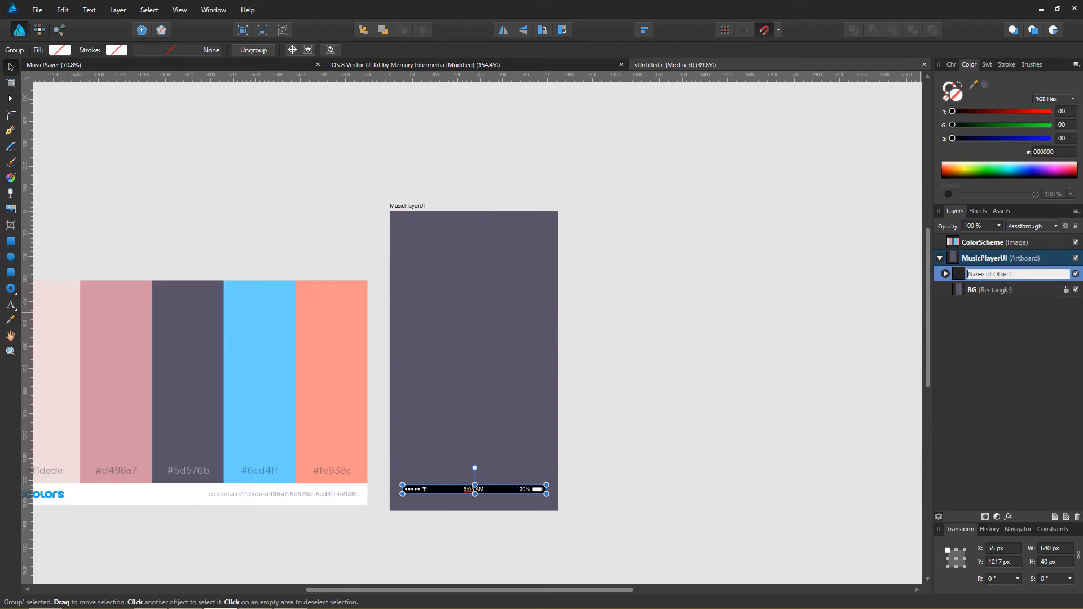
pyautogui.write('Status Bar')
pyautogui.press('Return')
# Step: Move the Status Bar group to the artboard's upper-left corner and scale it proportionally to the full 750 px artboard width
pyautogui.moveTo(454, 491); pyautogui.dragTo(432, 217)
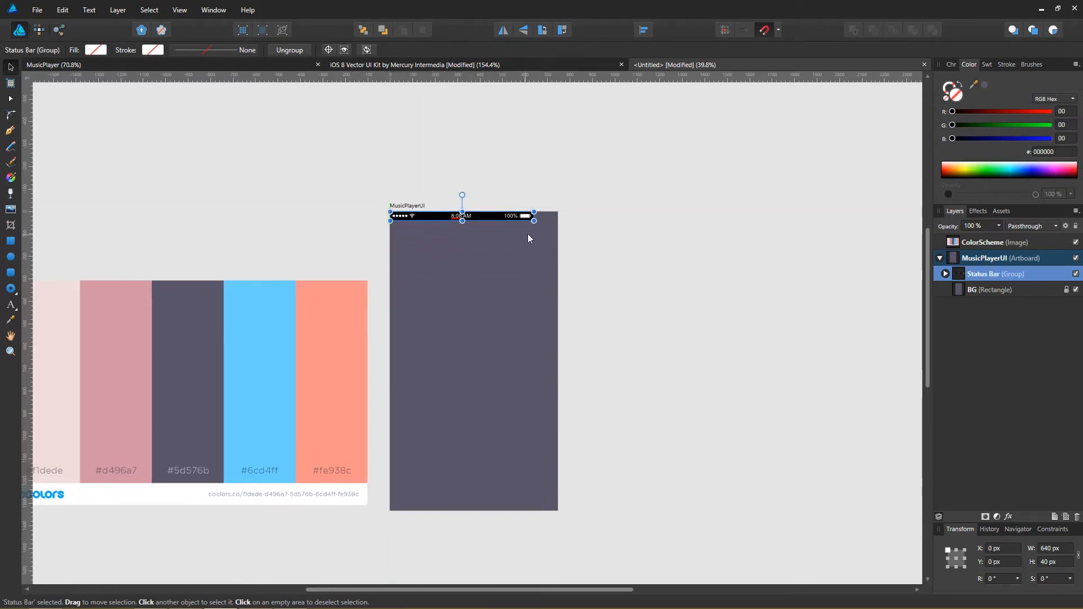
pyautogui.moveTo(535, 223); pyautogui.dragTo(561, 235)
pyautogui.click(594, 270)
# Step: Examine the status bar's fit across the upper edge of the MusicPlayerUI artboard
pyautogui.scroll(4, 411, 344)
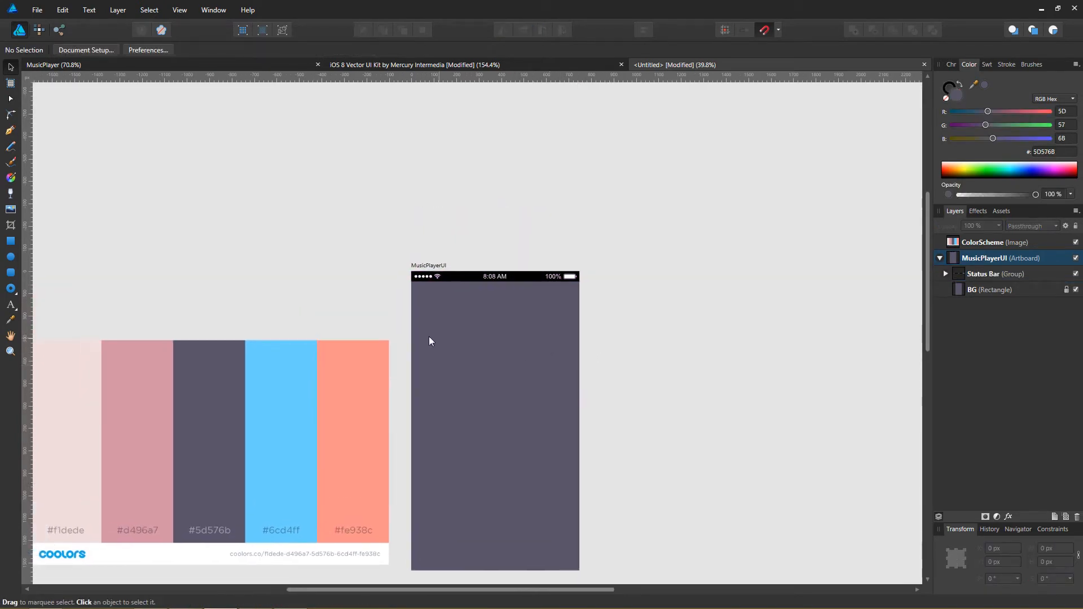
pyautogui.scroll(4, 404, 394)
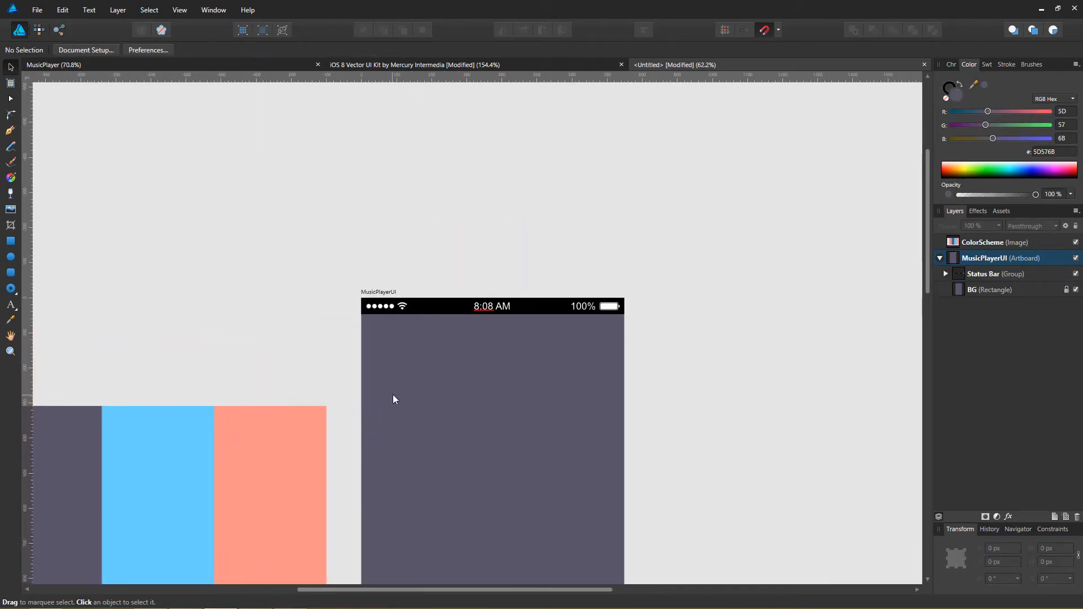
pyautogui.scroll(2, 404, 389)
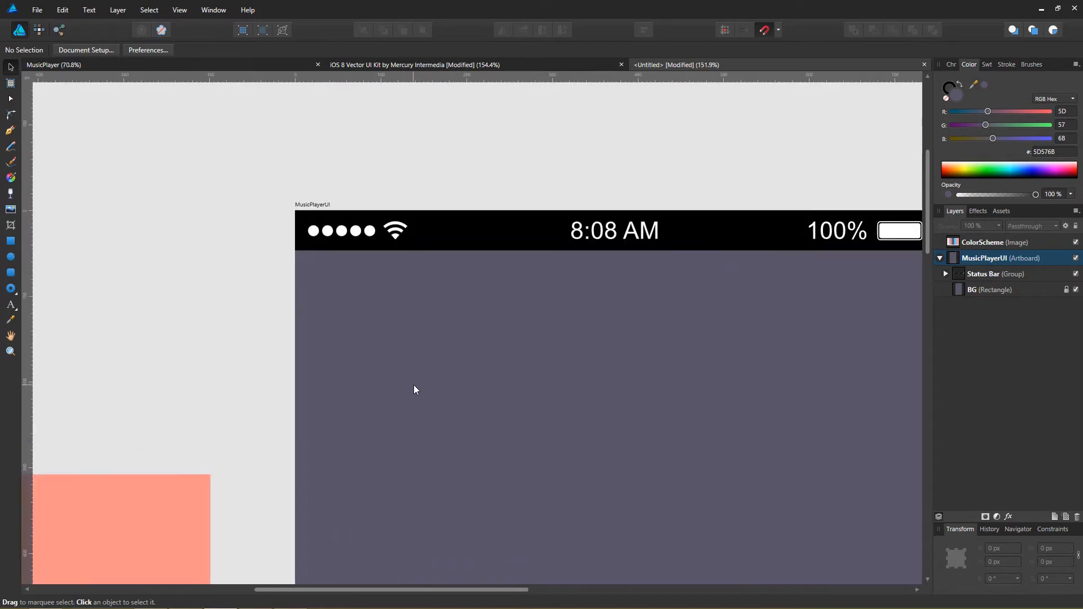
pyautogui.scroll(-1, 463, 367)
pyautogui.scroll(-2, 500, 365)
pyautogui.scroll(-2, 507, 372)
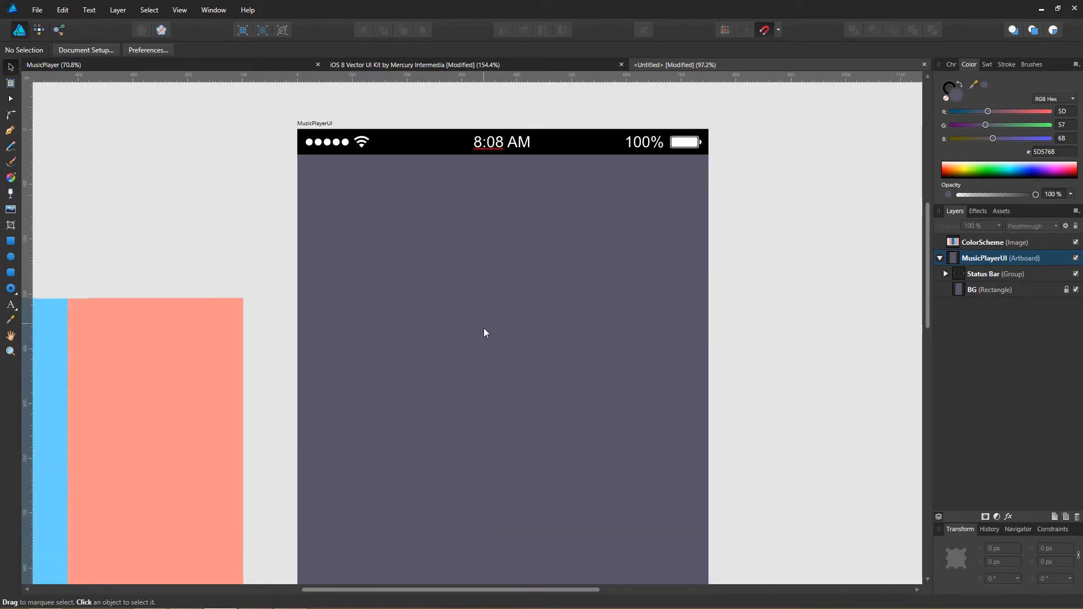
pyautogui.scroll(-1, 485, 331)
pyautogui.scroll(-3, 481, 358)
pyautogui.moveTo(455, 400); pyautogui.dragTo(456, 359)
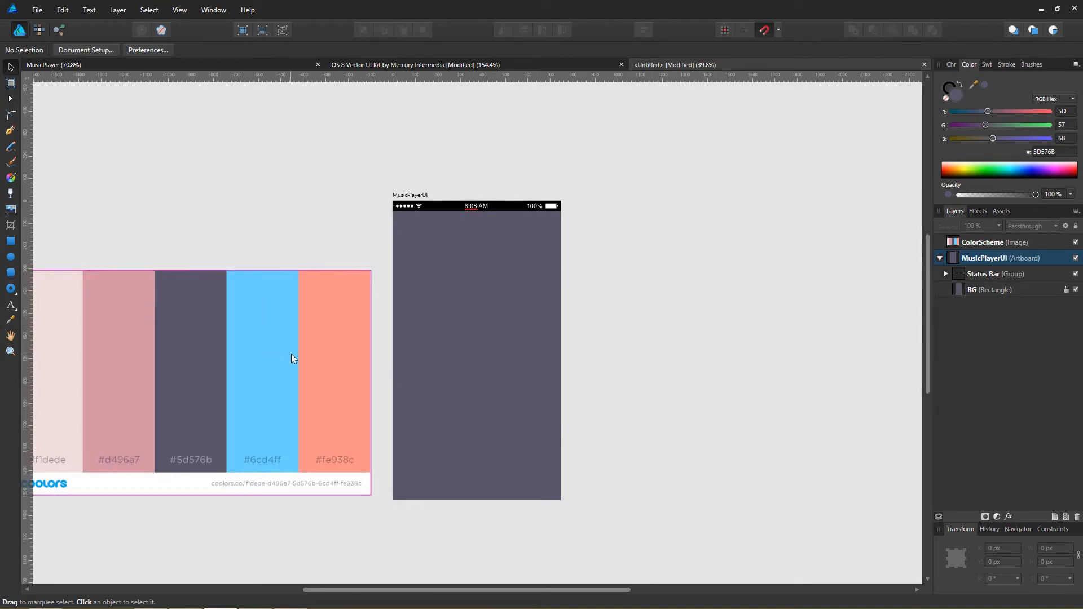
# Step: Lock the Status Bar group and deselect it
pyautogui.click(1039, 274)
pyautogui.click(1076, 227)
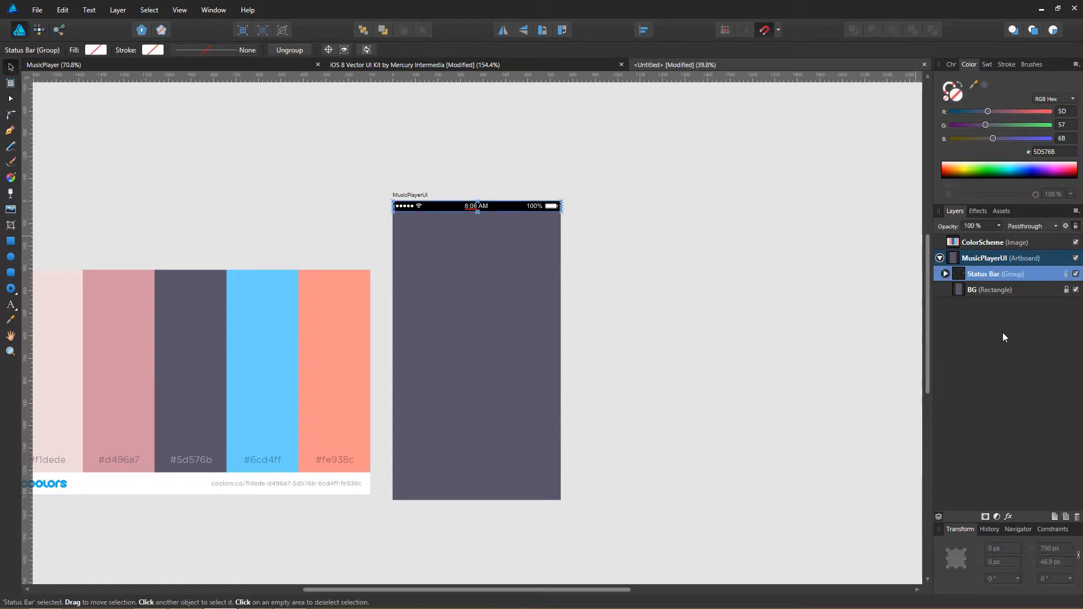
pyautogui.click(649, 341)
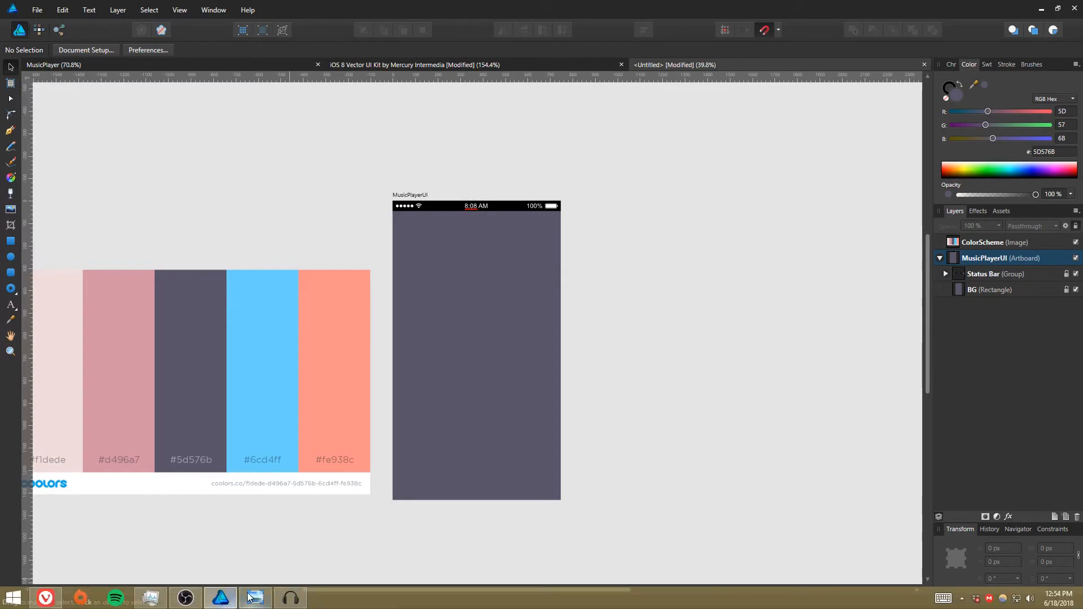
# Step: Check the finished music player mockup in Windows Photo Viewer and return to the MusicPlayerUI artboard
pyautogui.click(263, 592)
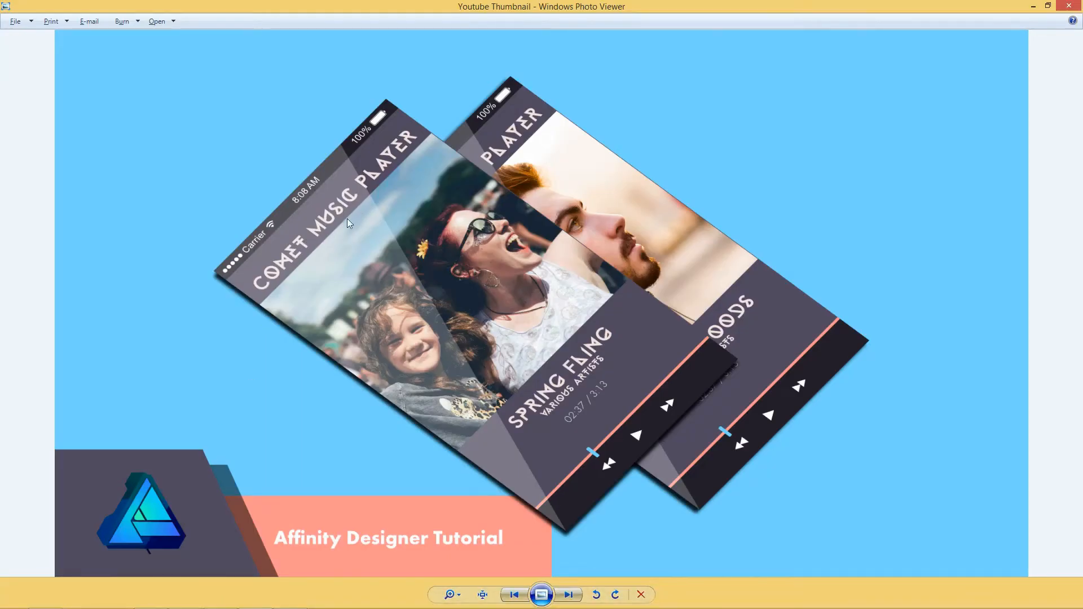
pyautogui.click(1033, 5)
pyautogui.moveTo(365, 232); pyautogui.dragTo(395, 277)
pyautogui.moveTo(328, 276); pyautogui.dragTo(341, 258)
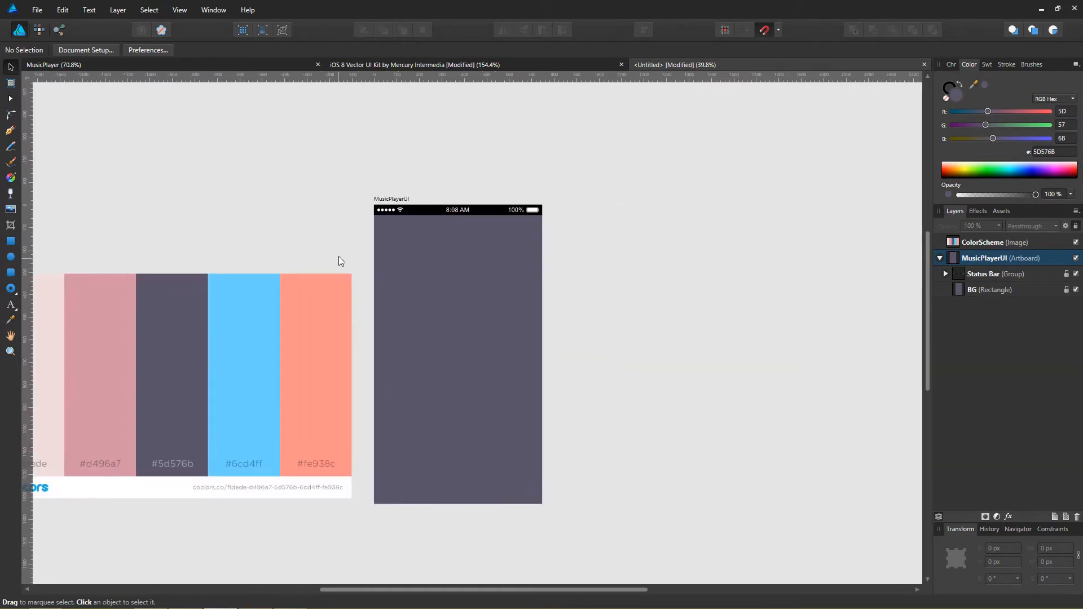
pyautogui.scroll(4, 422, 238)
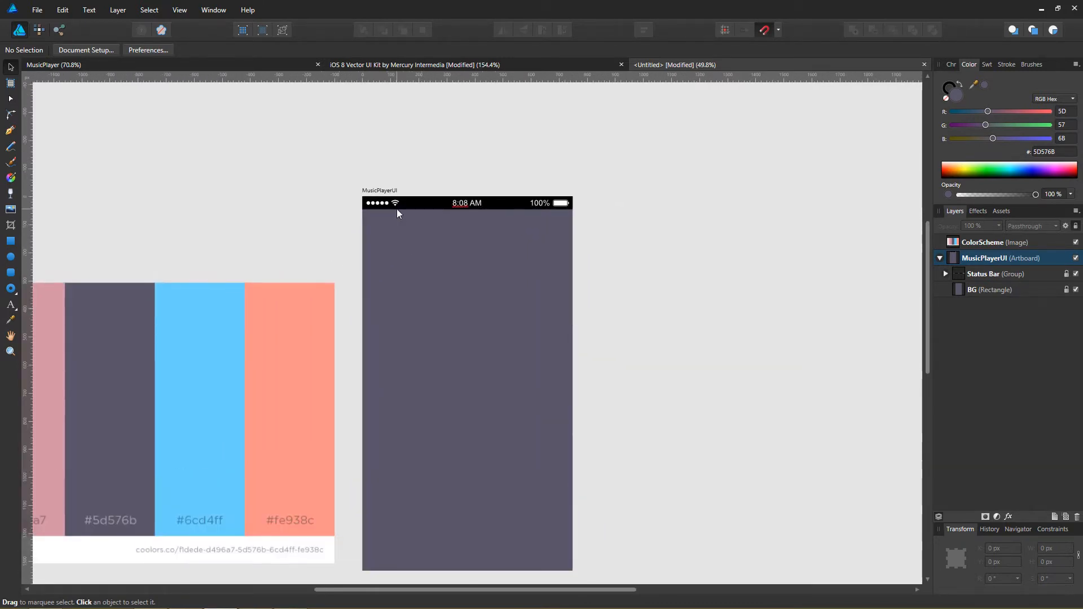
# Step: Start an art text object just below the status bar and check the app title in the reference mockup
pyautogui.press('t')
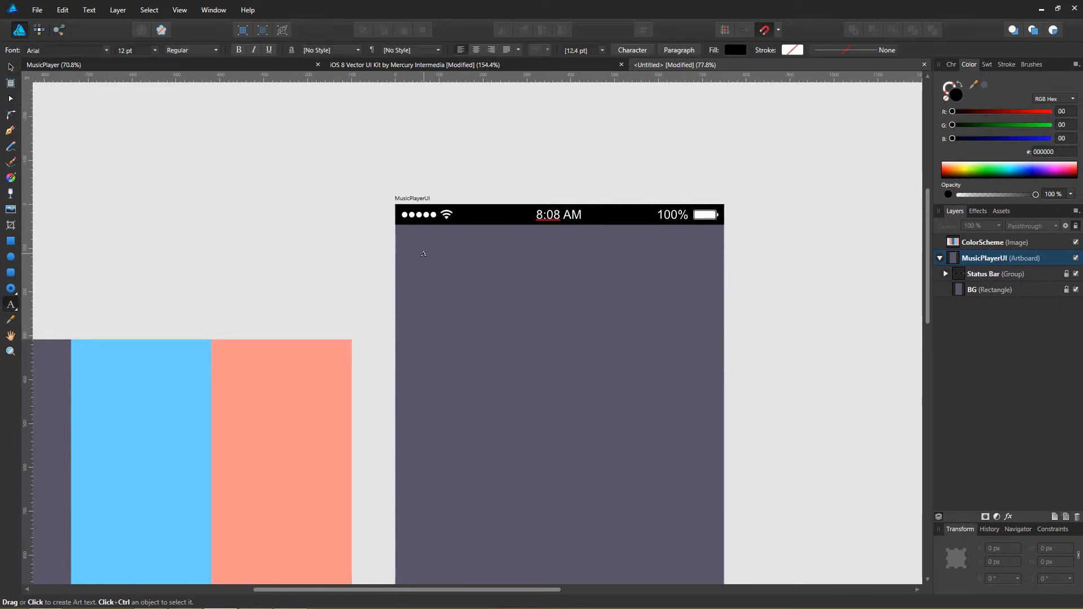
pyautogui.hscroll(-1, 446, 255)
pyautogui.moveTo(446, 255); pyautogui.dragTo(490, 247)
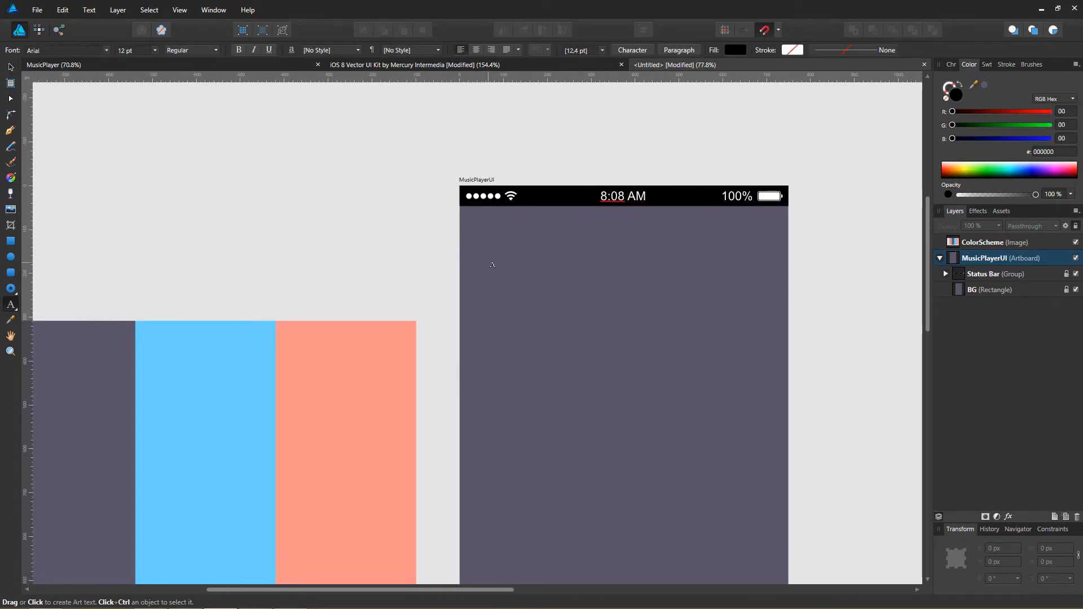
pyautogui.click(516, 214)
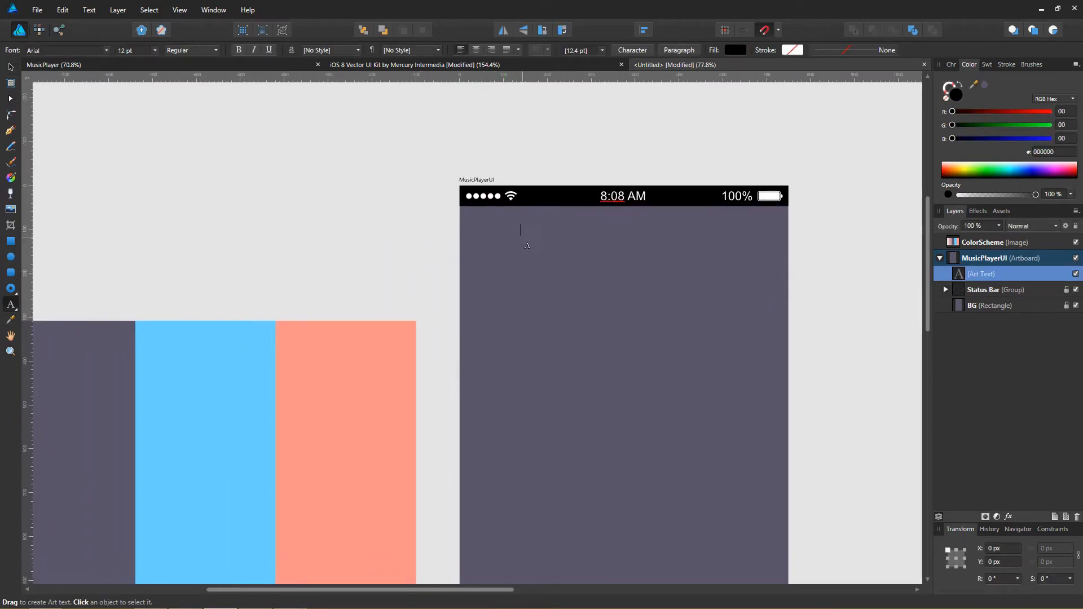
pyautogui.hotkey('alt', 'Tab')
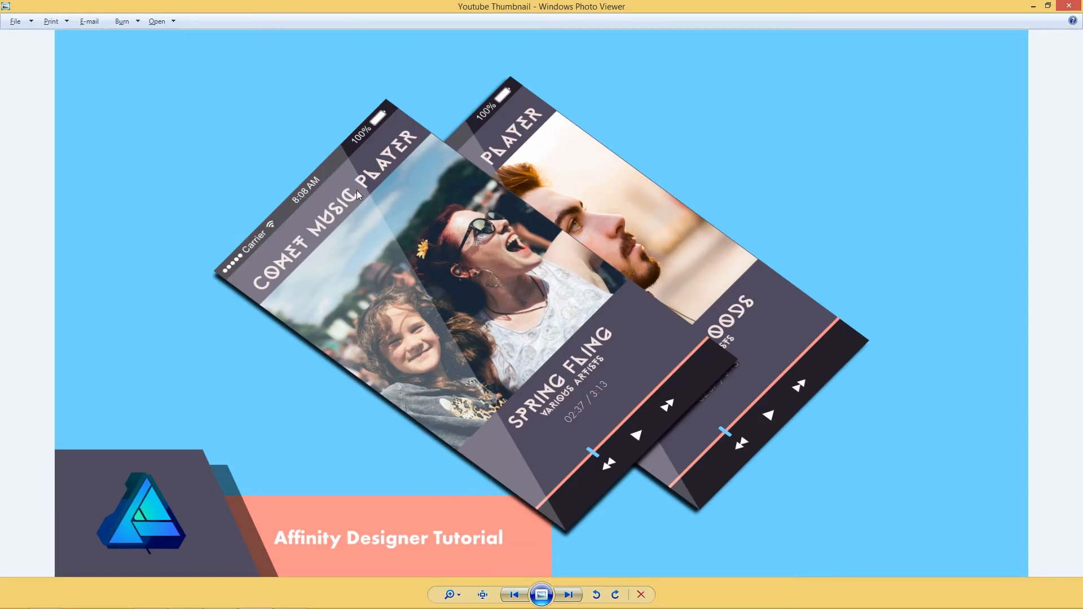
pyautogui.hotkey('alt', 'Tab')
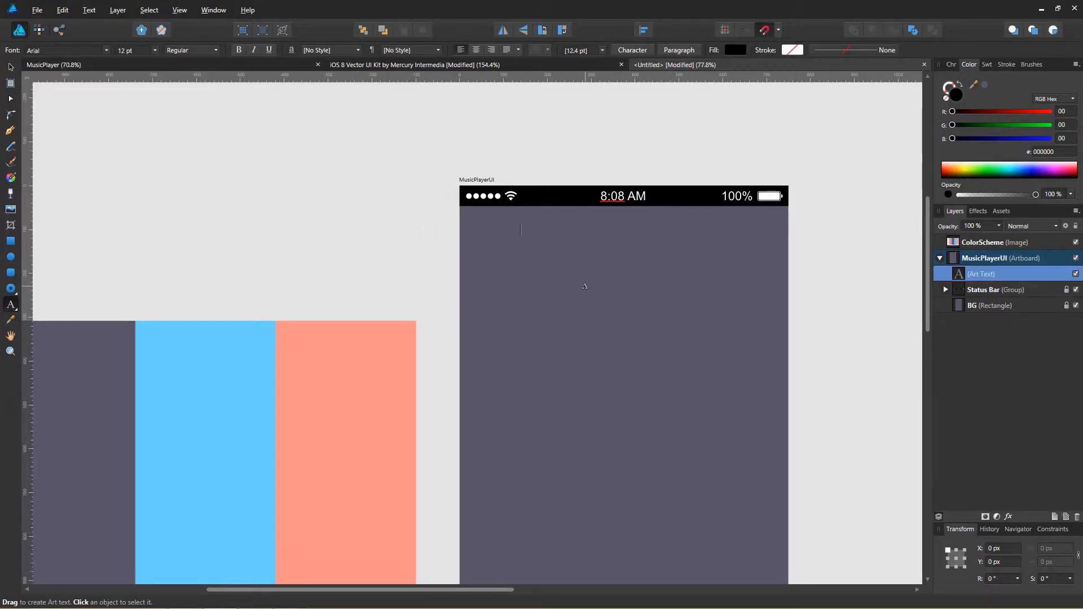
pyautogui.write('Brand')
pyautogui.press('BackSpace')
pyautogui.press('BackSpace')
pyautogui.press('BackSpace')
pyautogui.press('BackSpace')
pyautogui.press('BackSpace')
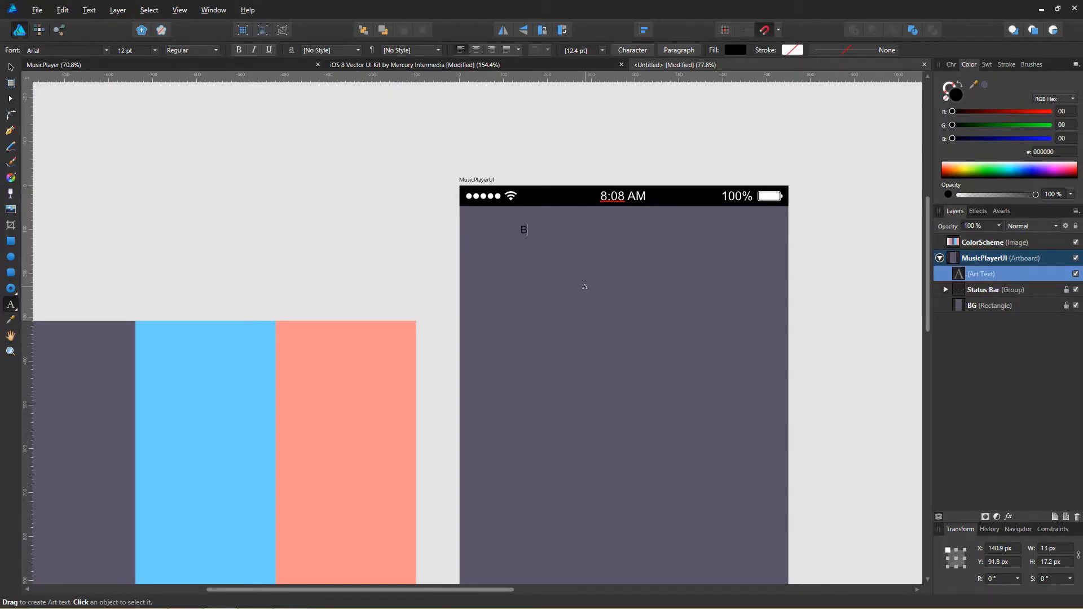
# Step: Enter "Comet Music Player" as the title text and set its font to Neptune Trial
pyautogui.write('Comet Music Pla')
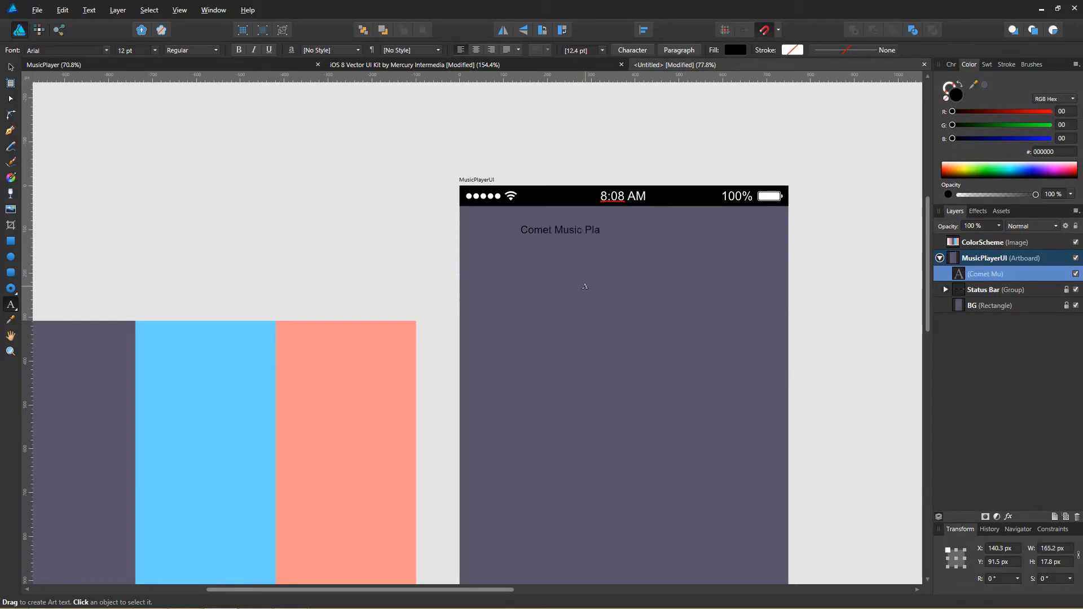
pyautogui.write('yer')
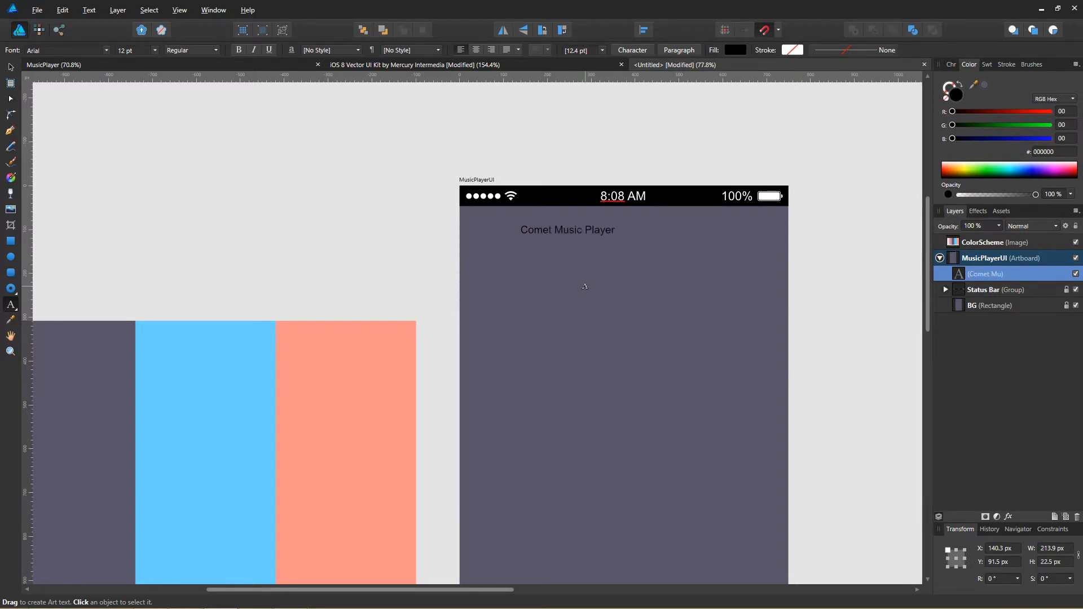
pyautogui.hotkey('ctrl', 'a')
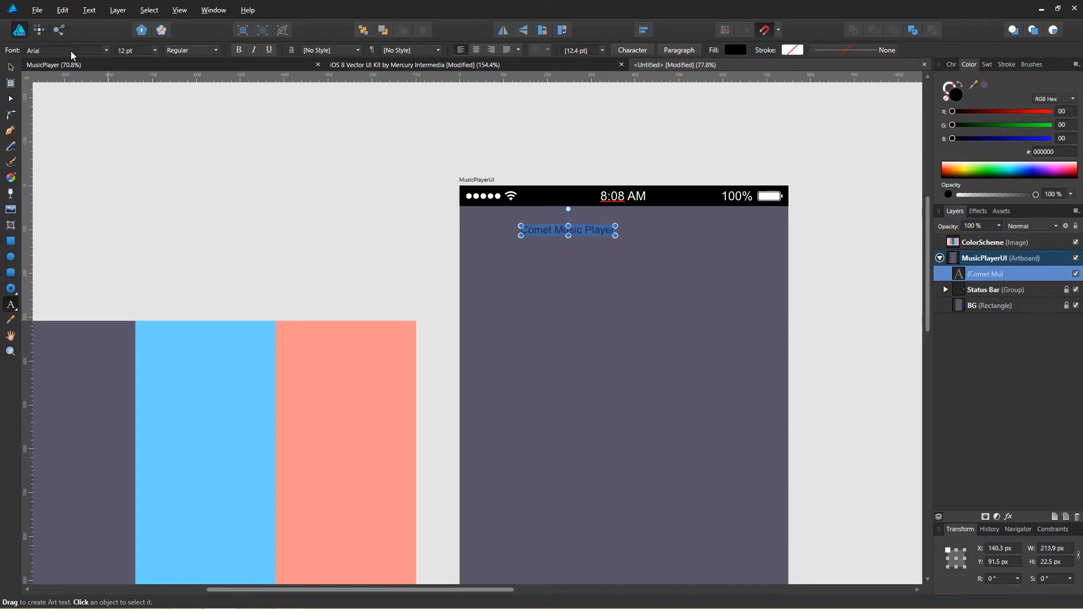
pyautogui.click(107, 50)
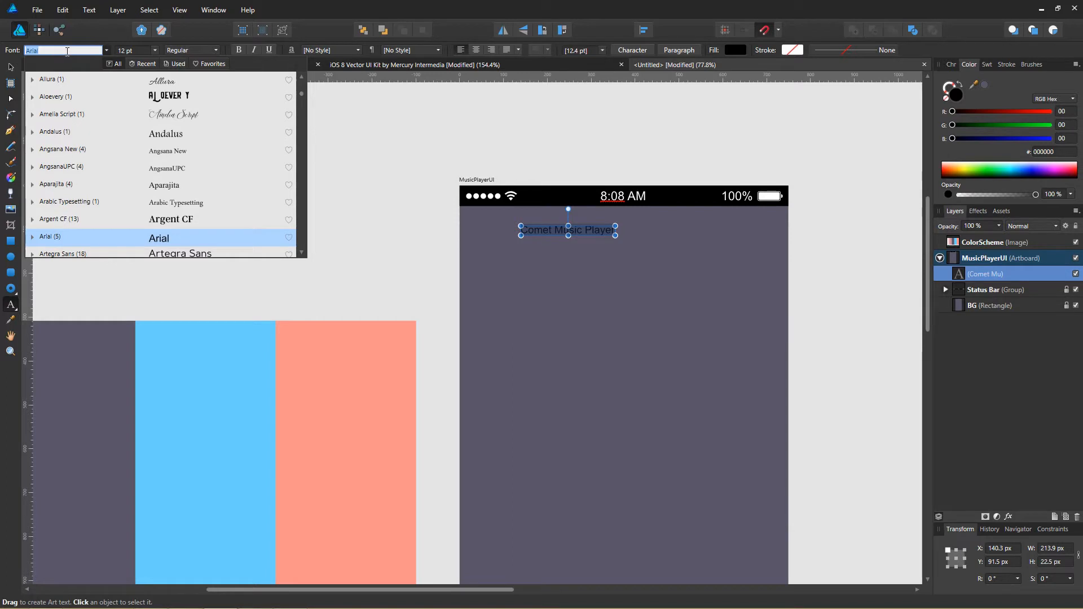
pyautogui.write('nept')
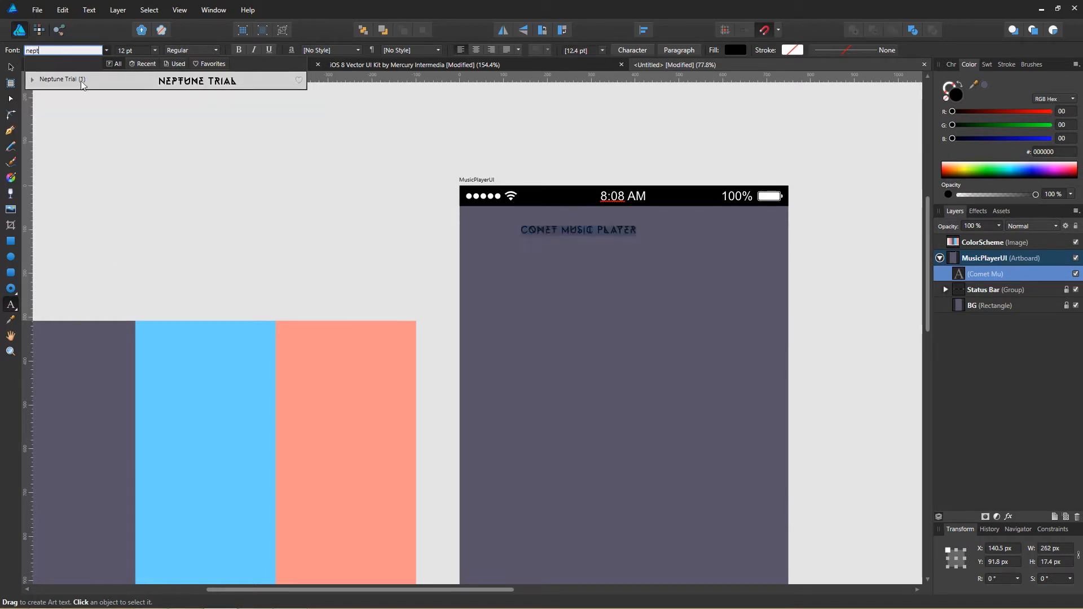
pyautogui.click(84, 82)
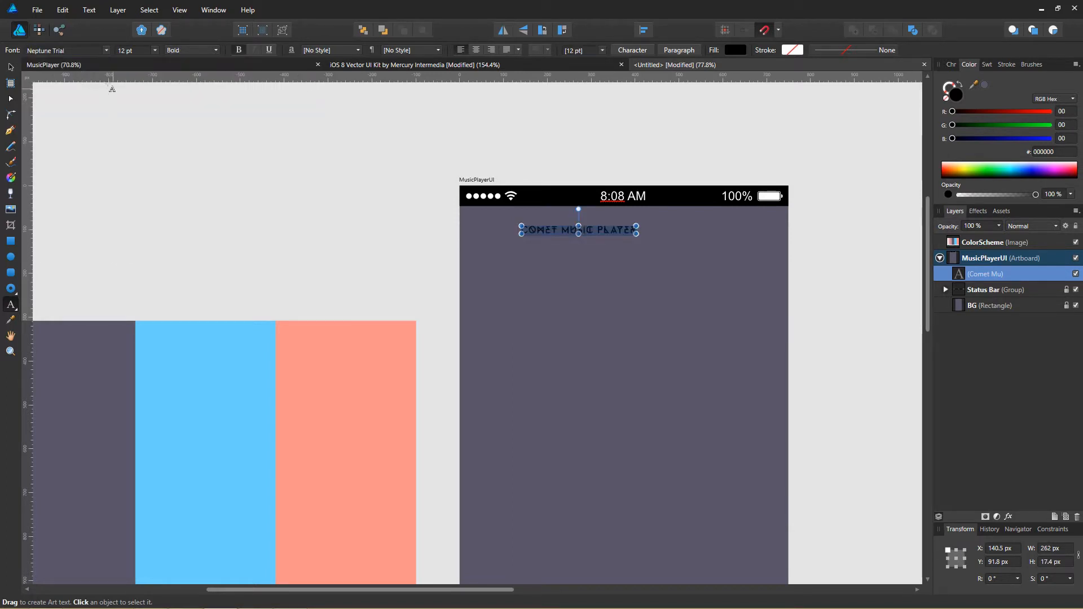
# Step: Center the "Comet Music Player" title horizontally on the artboard
pyautogui.click(13, 67)
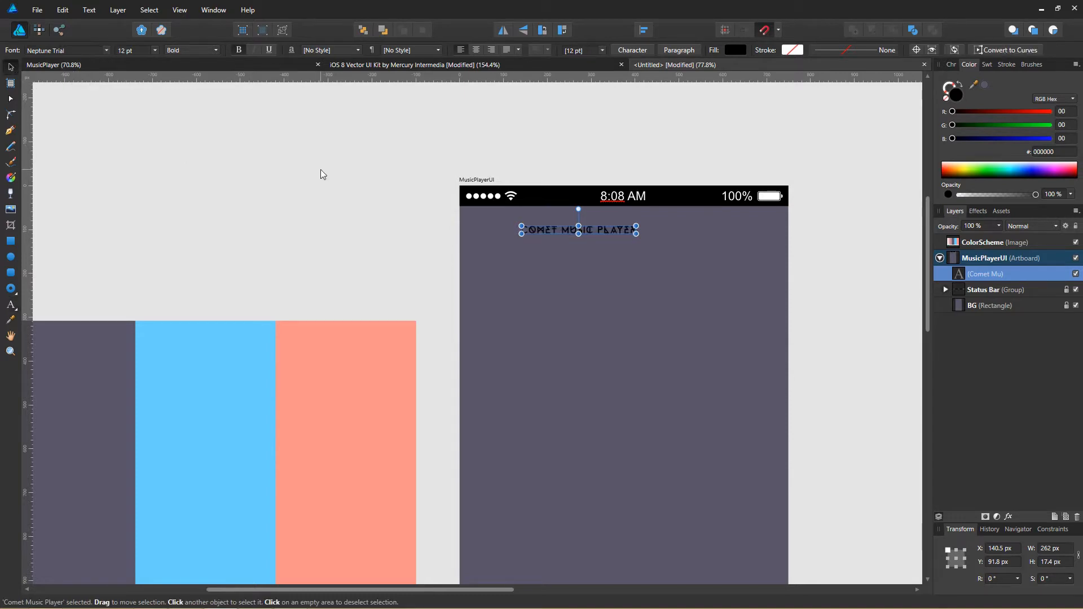
pyautogui.moveTo(588, 226); pyautogui.dragTo(492, 251)
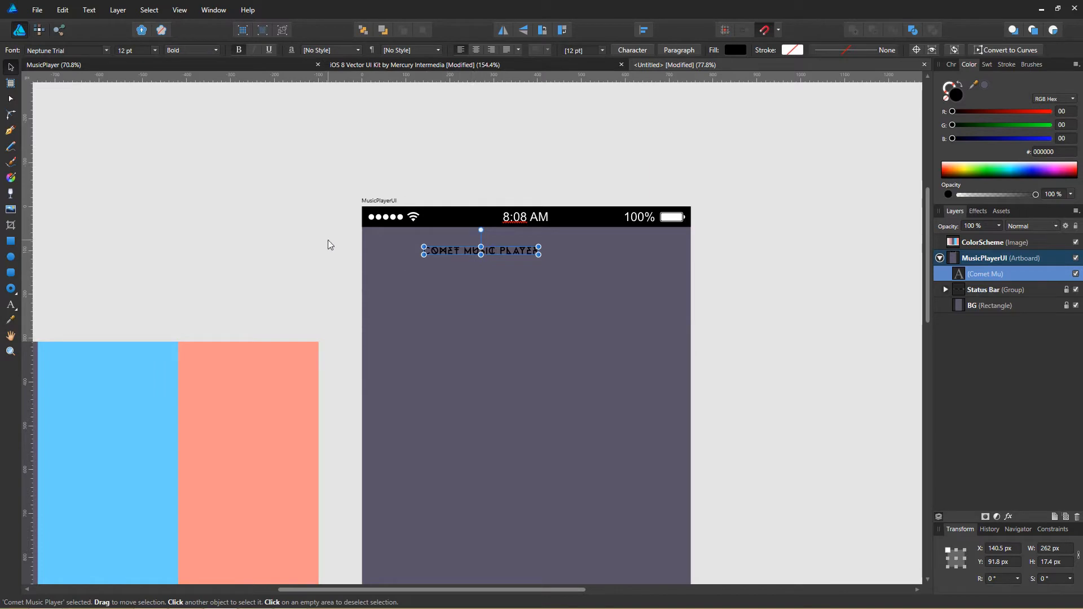
pyautogui.moveTo(330, 230); pyautogui.dragTo(309, 193)
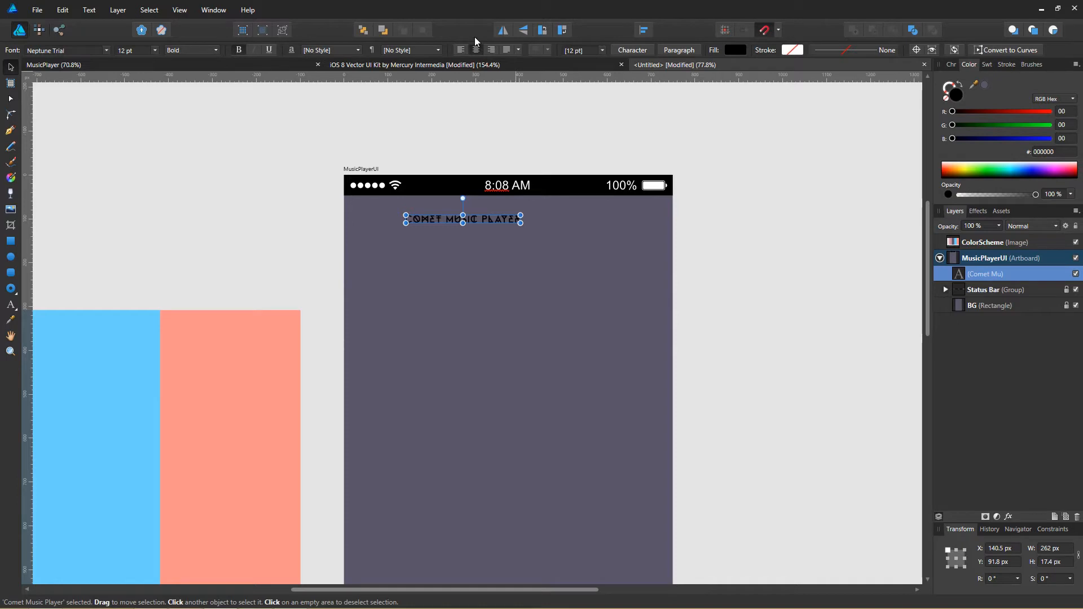
pyautogui.click(645, 32)
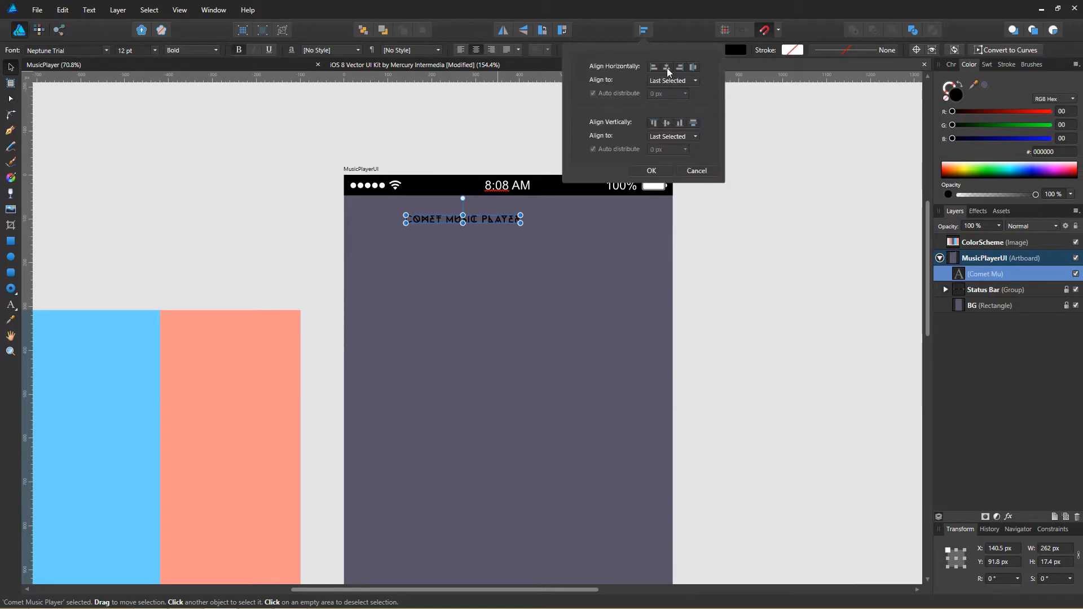
pyautogui.click(667, 68)
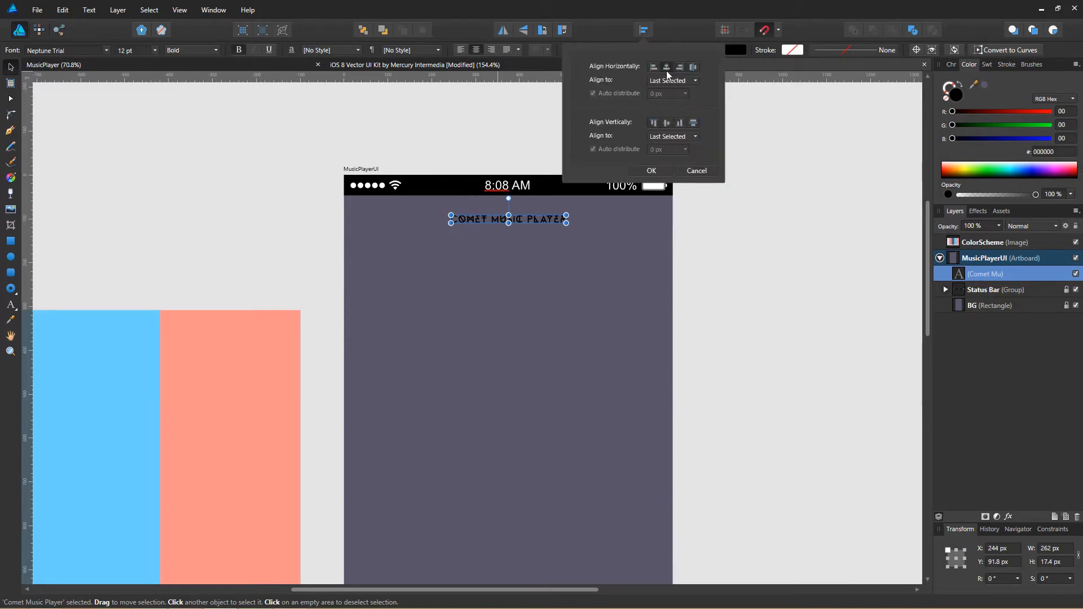
pyautogui.click(652, 170)
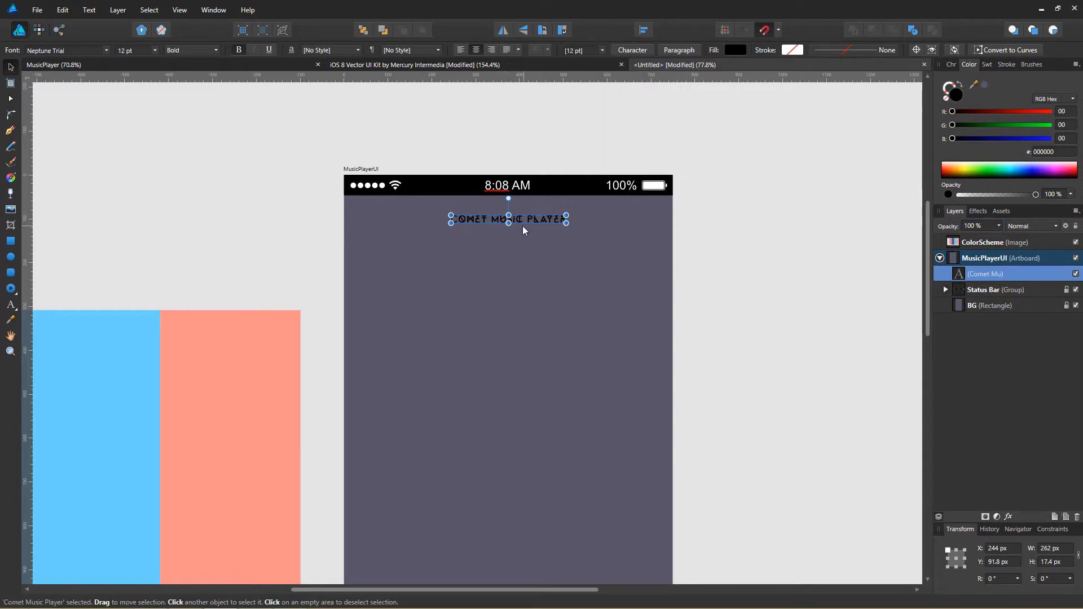
# Step: Scale the title up proportionally to about 706 px wide, nearly filling the artboard's width
pyautogui.scroll(2, 509, 225)
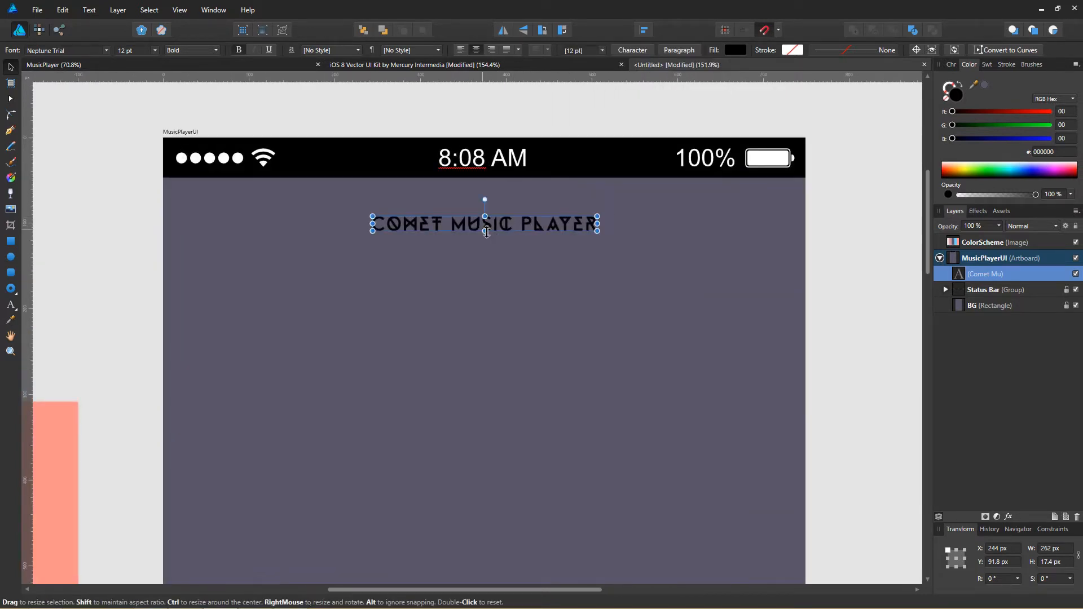
pyautogui.moveTo(486, 231); pyautogui.dragTo(490, 254)
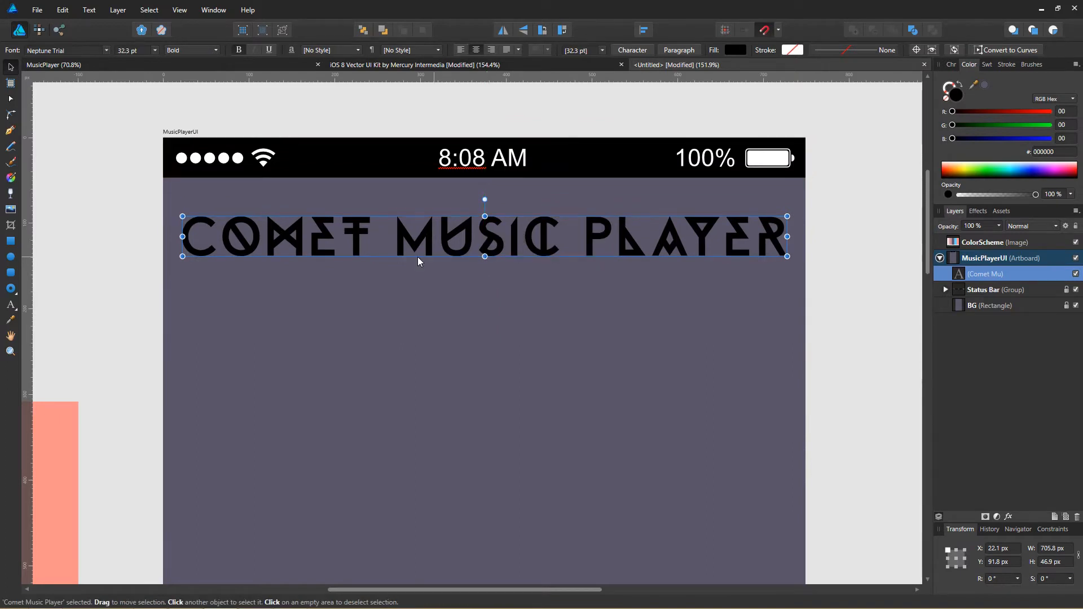
pyautogui.moveTo(368, 251); pyautogui.dragTo(489, 221)
pyautogui.scroll(-3, 449, 220)
pyautogui.scroll(-1, 435, 238)
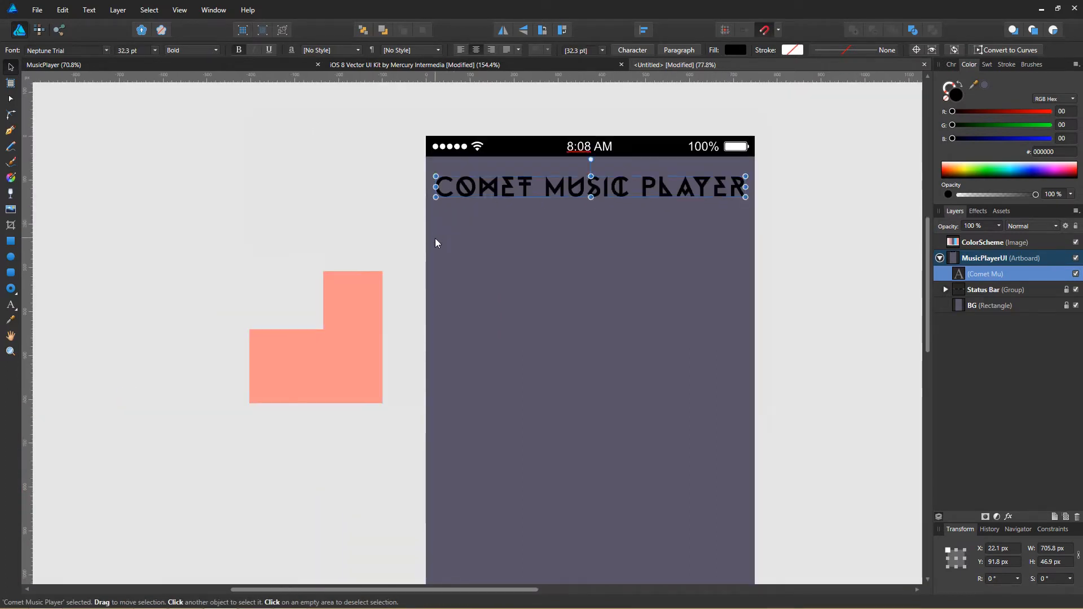
# Step: Examine the enlarged title's fit on the artboard beside the color palette and check it against the reference mockup
pyautogui.scroll(-4, 432, 239)
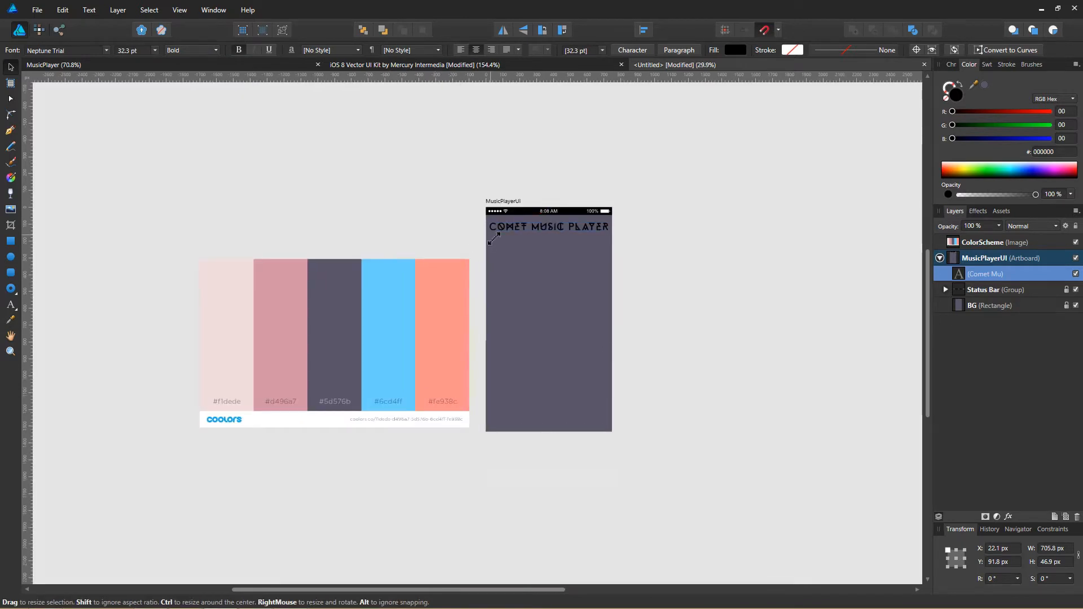
pyautogui.scroll(1, 404, 254)
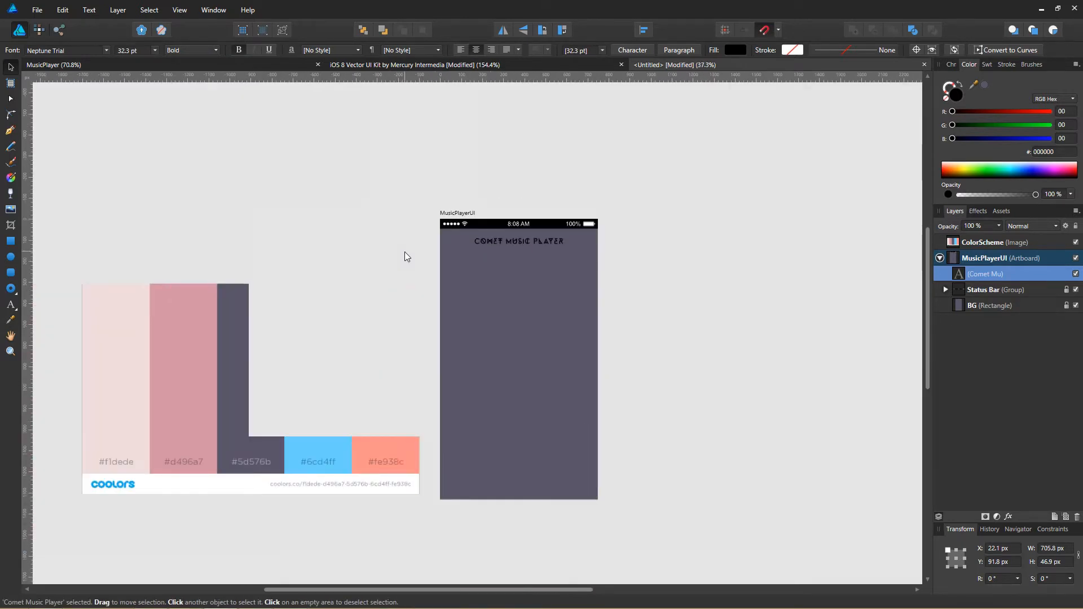
pyautogui.scroll(2, 404, 252)
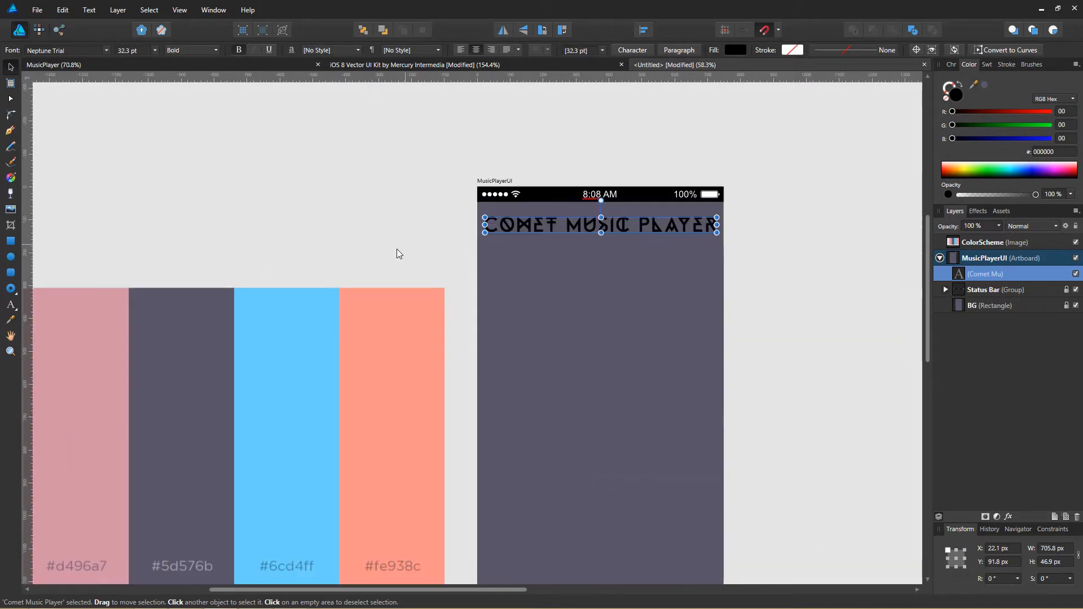
pyautogui.moveTo(423, 235); pyautogui.dragTo(455, 236)
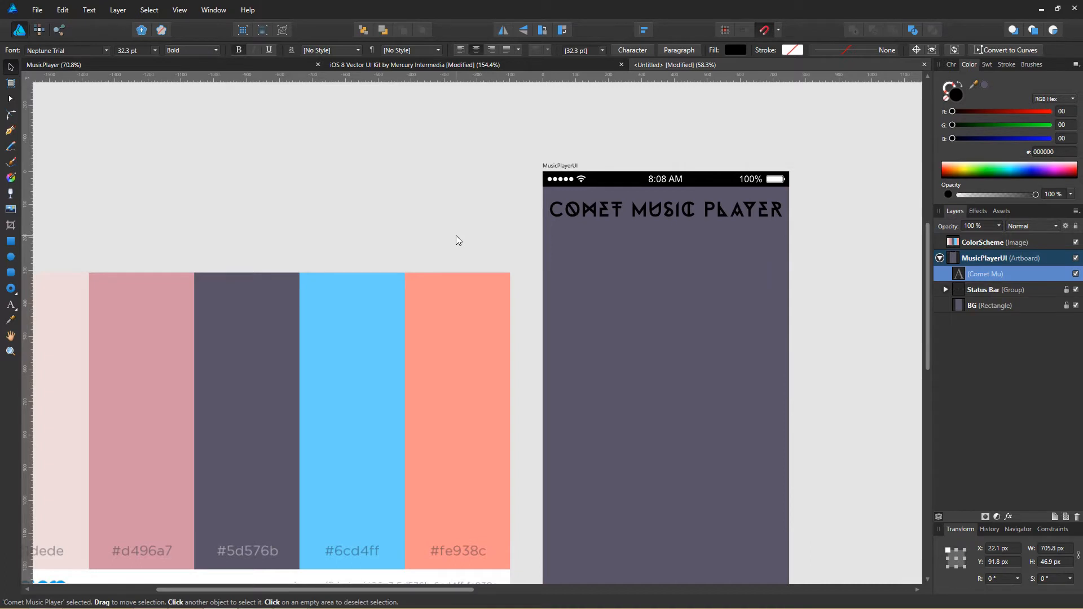
pyautogui.moveTo(456, 235); pyautogui.dragTo(498, 218)
pyautogui.moveTo(256, 604)
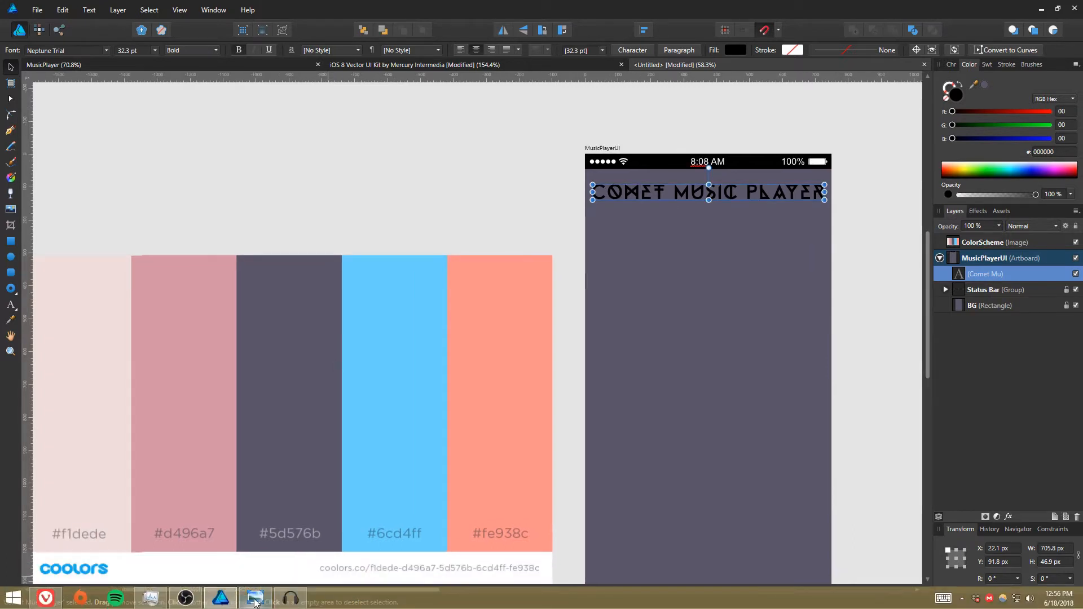
pyautogui.click(256, 605)
pyautogui.click(248, 606)
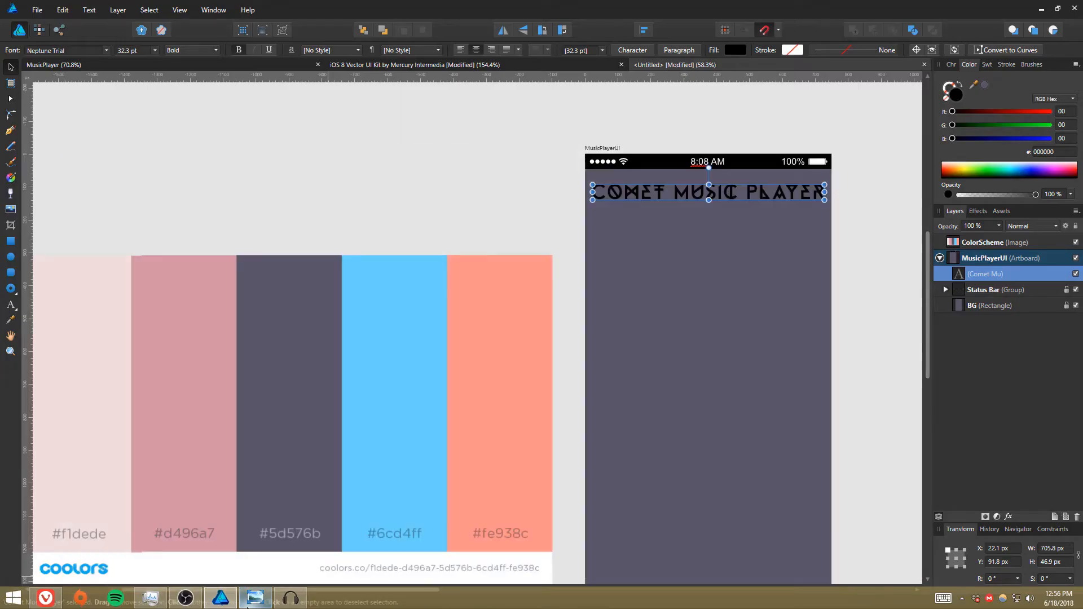
# Step: Recolor the title text with the light pink #f1dede swatch sampled from the color palette image
pyautogui.moveTo(245, 519); pyautogui.dragTo(342, 467)
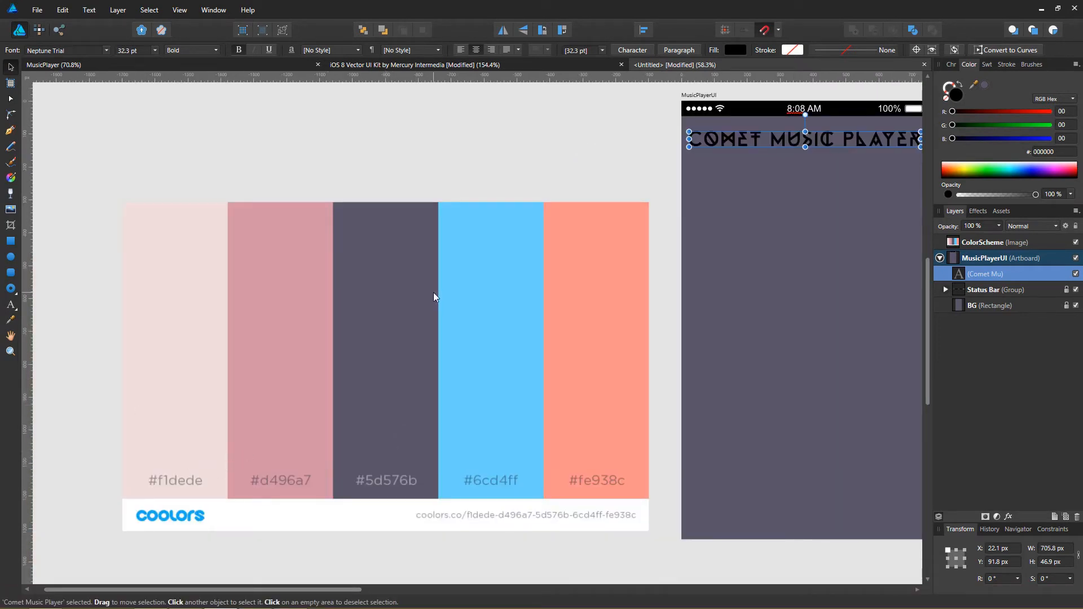
pyautogui.press('i')
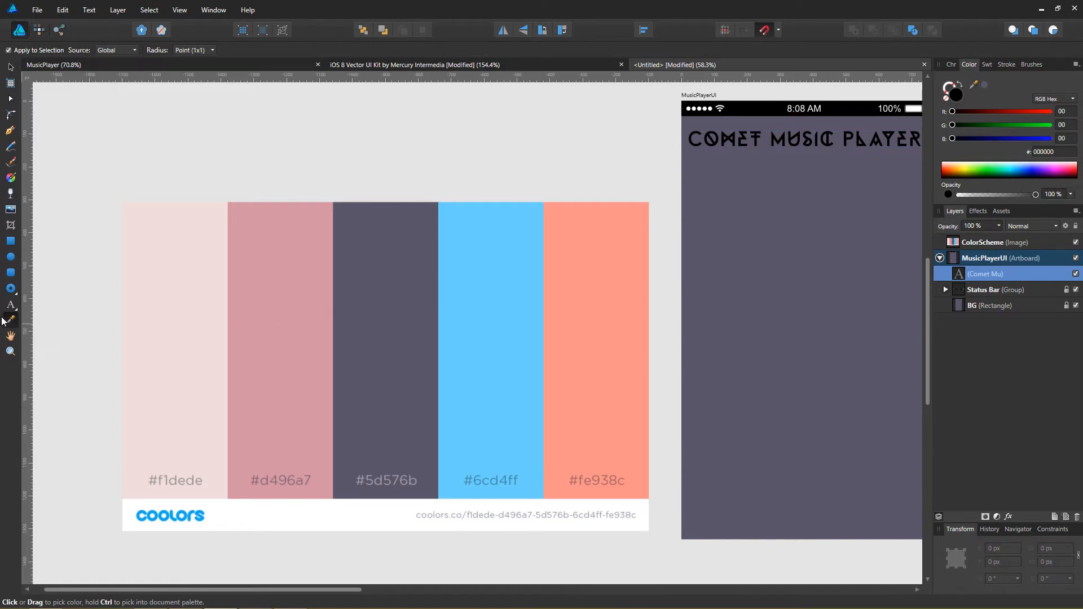
pyautogui.click(190, 347)
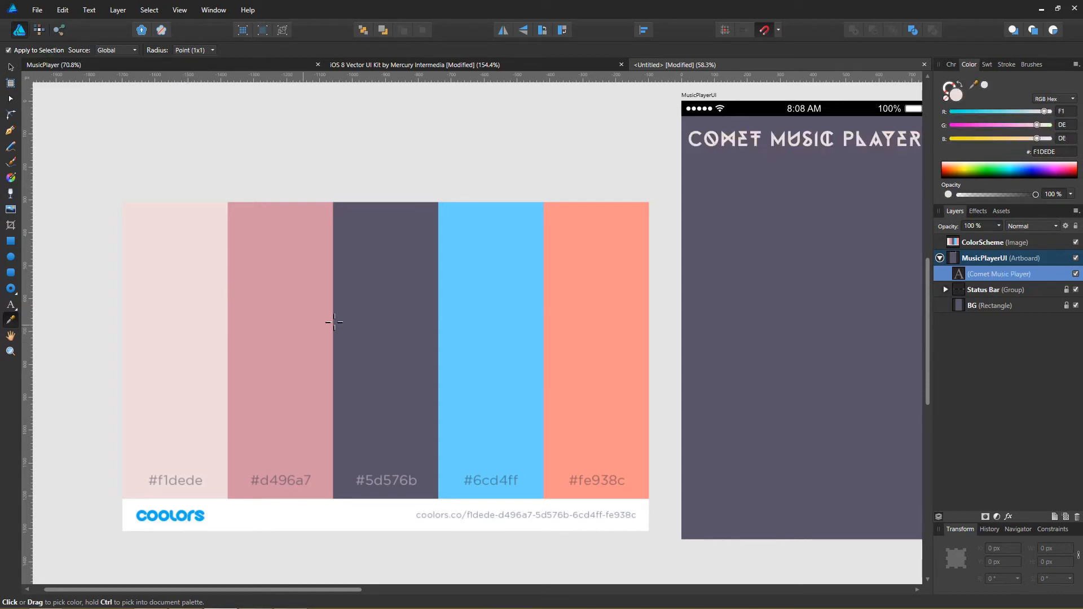
pyautogui.hscroll(5, 334, 322)
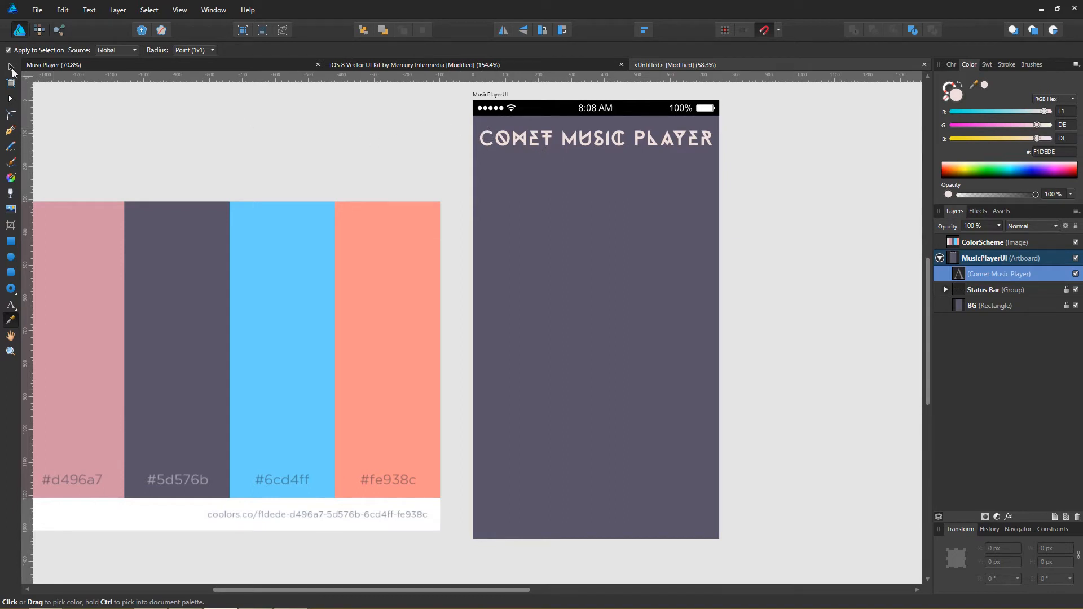
pyautogui.click(12, 68)
pyautogui.moveTo(244, 148); pyautogui.dragTo(349, 159)
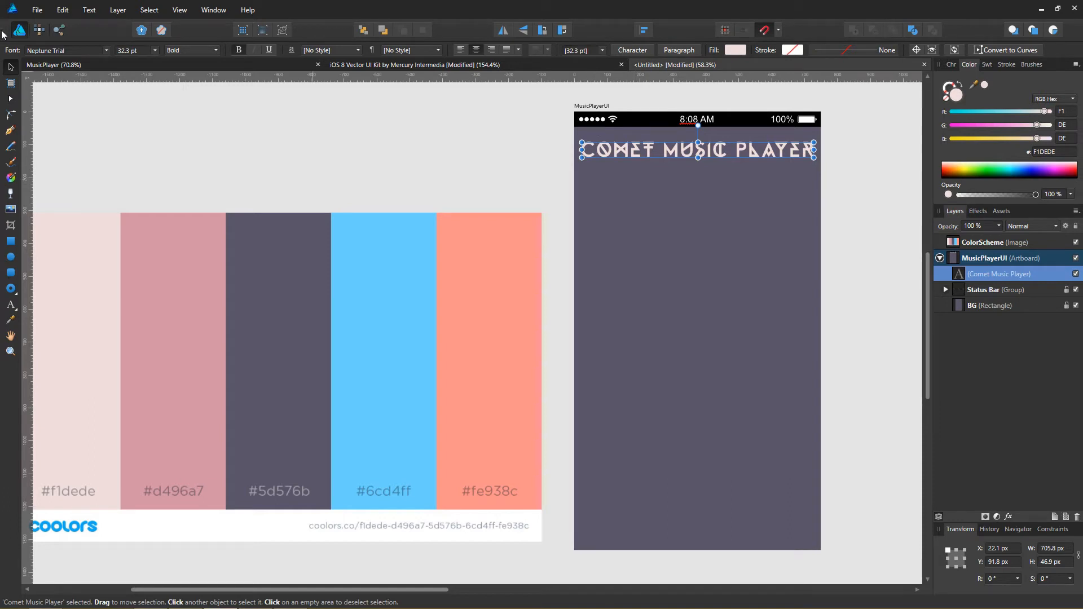
# Step: Check the reference mockup, and draw a rectangle 750 px by 750 px across the artboard's full width, just below the title
pyautogui.moveTo(217, 274)
pyautogui.mouseDown()
pyautogui.moveTo(303, 293)
pyautogui.moveTo(232, 260)
pyautogui.moveTo(221, 269)
pyautogui.mouseUp()
pyautogui.moveTo(348, 241); pyautogui.dragTo(310, 251)
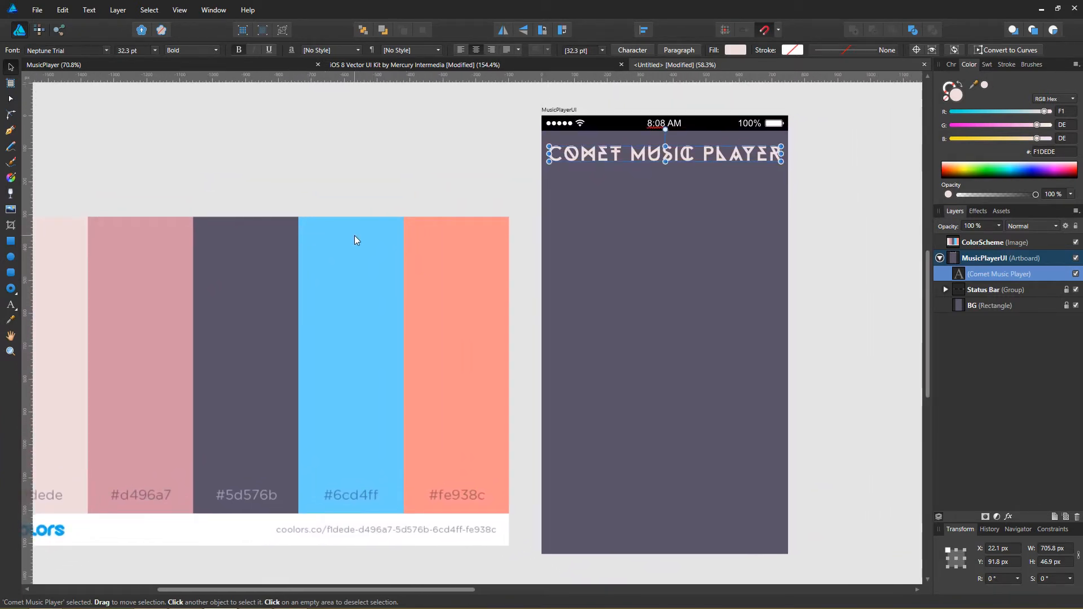
pyautogui.moveTo(450, 263); pyautogui.dragTo(419, 246)
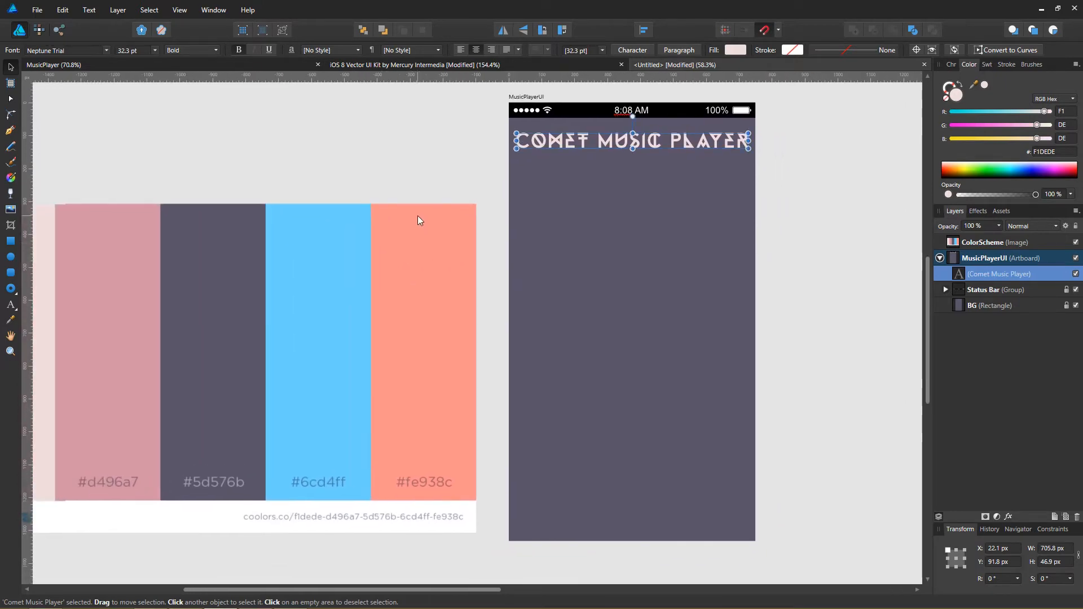
pyautogui.click(255, 599)
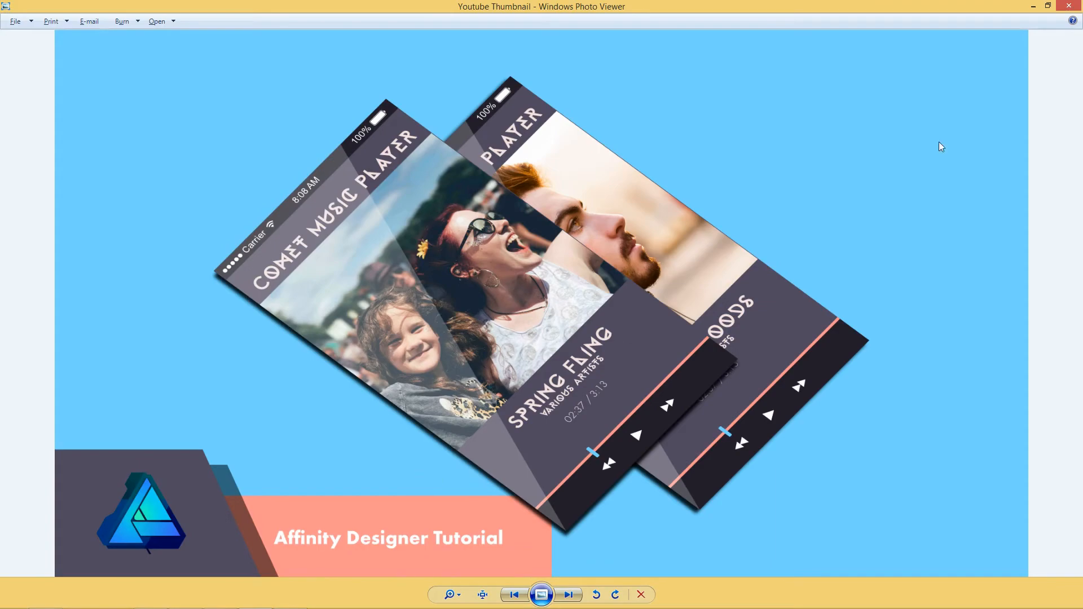
pyautogui.click(1036, 7)
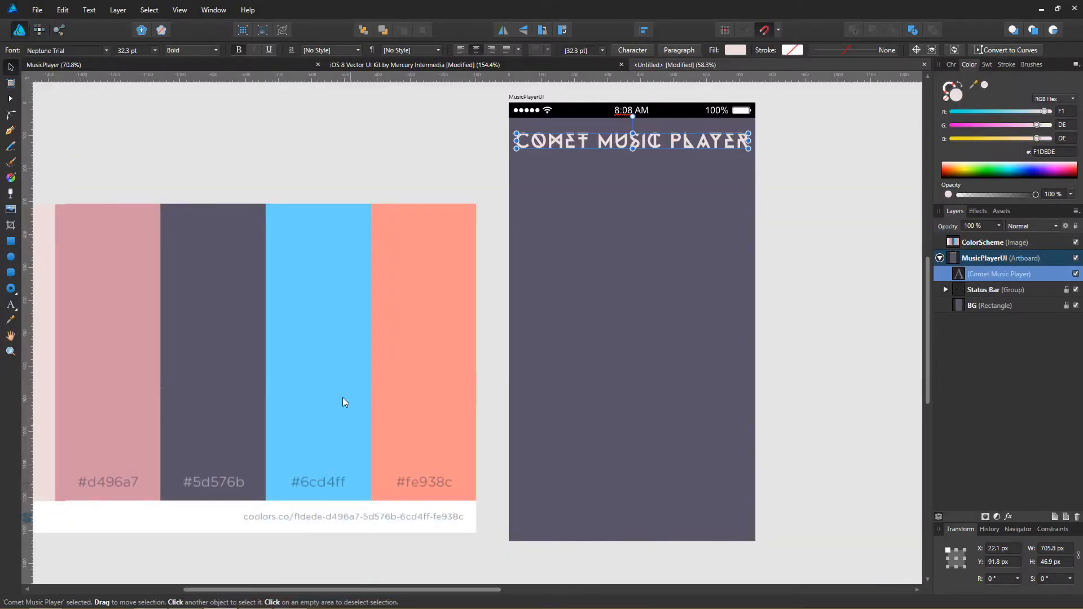
pyautogui.click(11, 240)
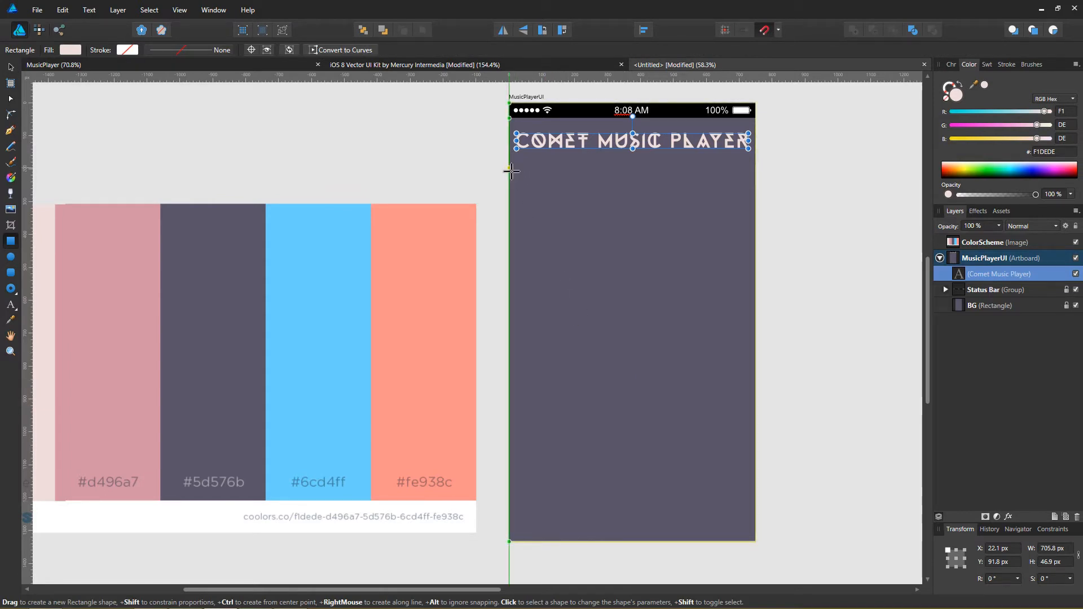
pyautogui.moveTo(511, 171); pyautogui.dragTo(760, 416)
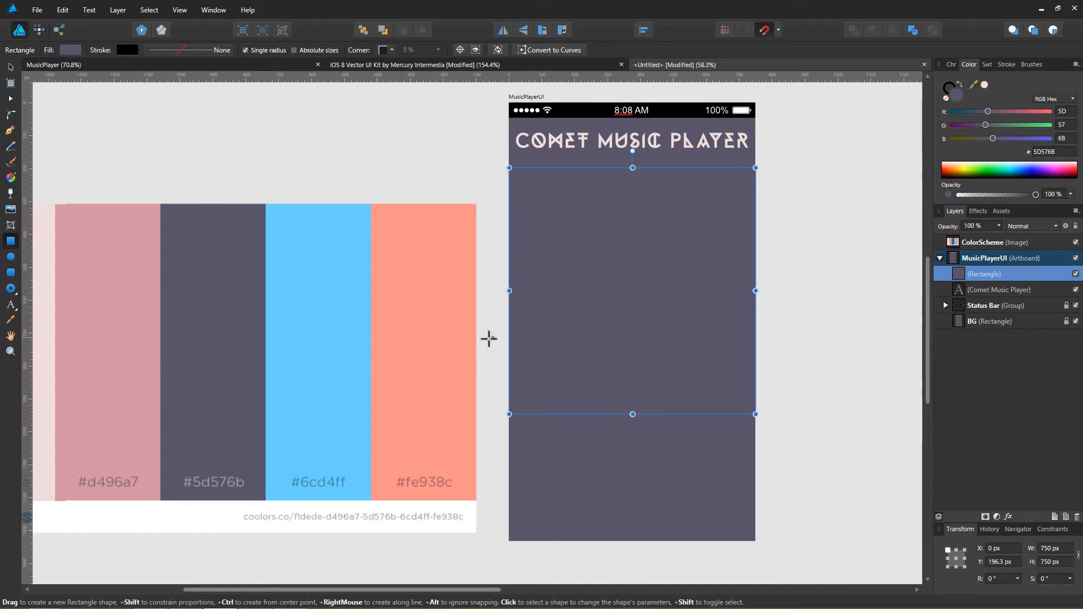
# Step: Recolor the new rectangle with the light blue #6cd4ff swatch sampled from the color palette image
pyautogui.moveTo(360, 399); pyautogui.dragTo(433, 382)
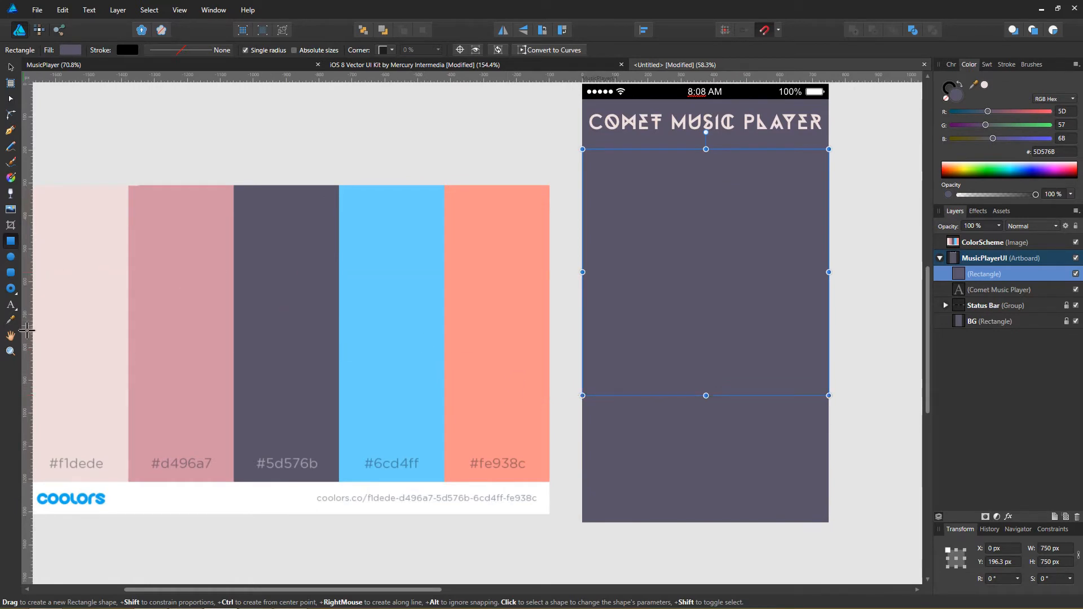
pyautogui.click(11, 320)
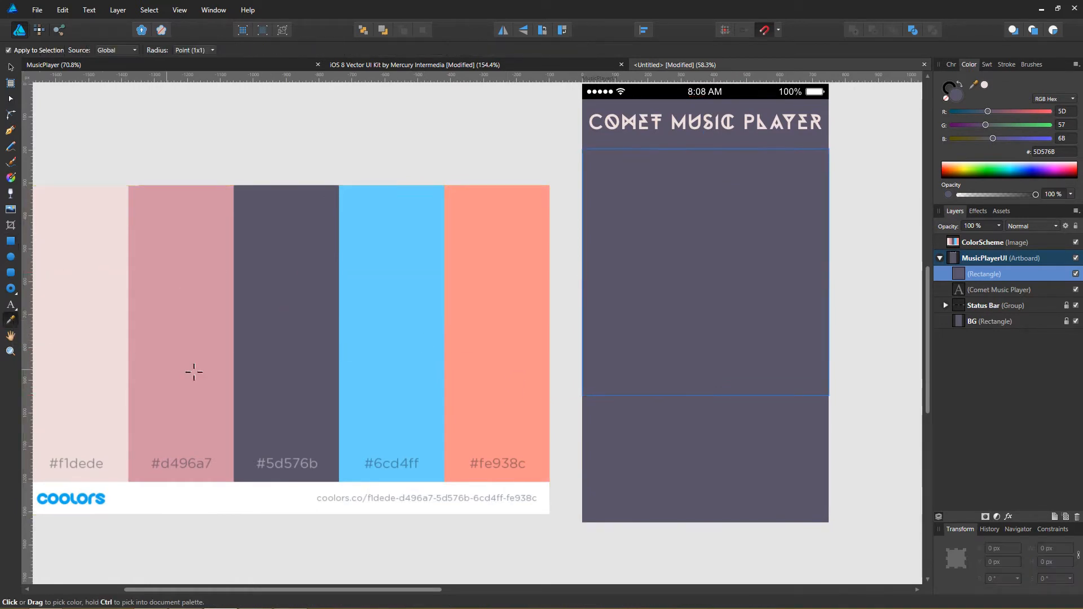
pyautogui.click(438, 368)
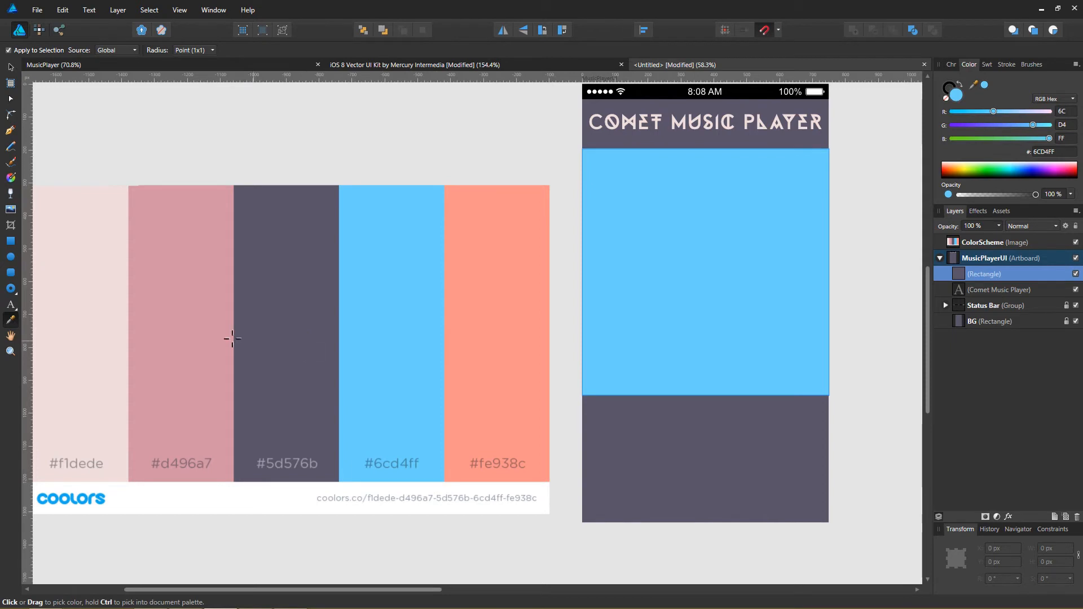
# Step: Extend the blue rectangle downward to a height of about 781 px, keeping its full artboard width
pyautogui.click(10, 67)
pyautogui.moveTo(201, 278); pyautogui.dragTo(147, 282)
pyautogui.moveTo(245, 279); pyautogui.dragTo(265, 273)
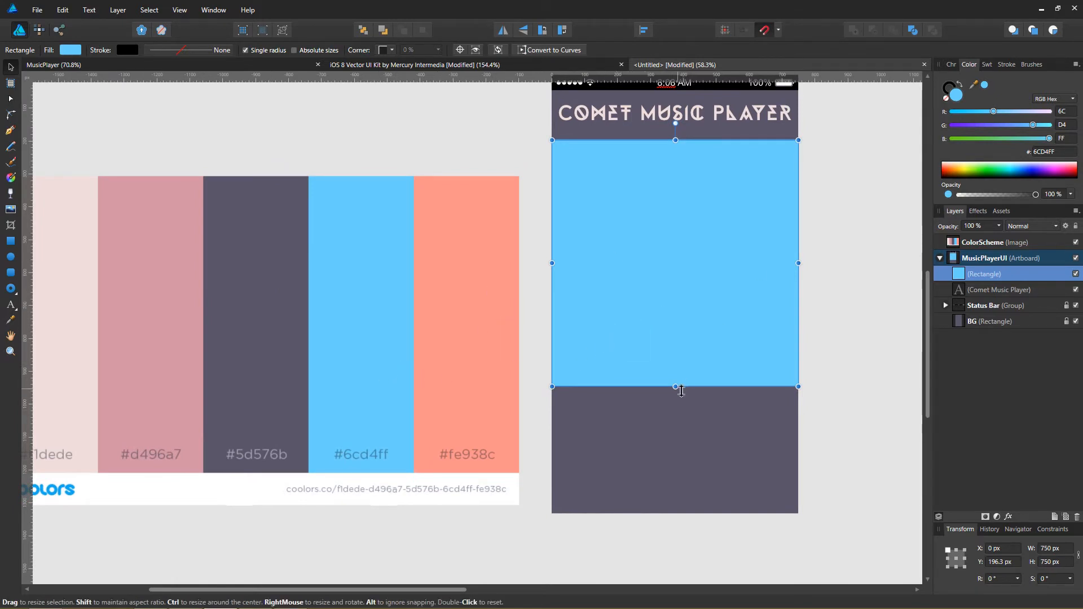
pyautogui.moveTo(682, 386); pyautogui.dragTo(681, 396)
pyautogui.moveTo(653, 431)
pyautogui.mouseDown()
pyautogui.moveTo(723, 399)
pyautogui.moveTo(646, 435)
pyautogui.mouseUp()
pyautogui.click(37, 10)
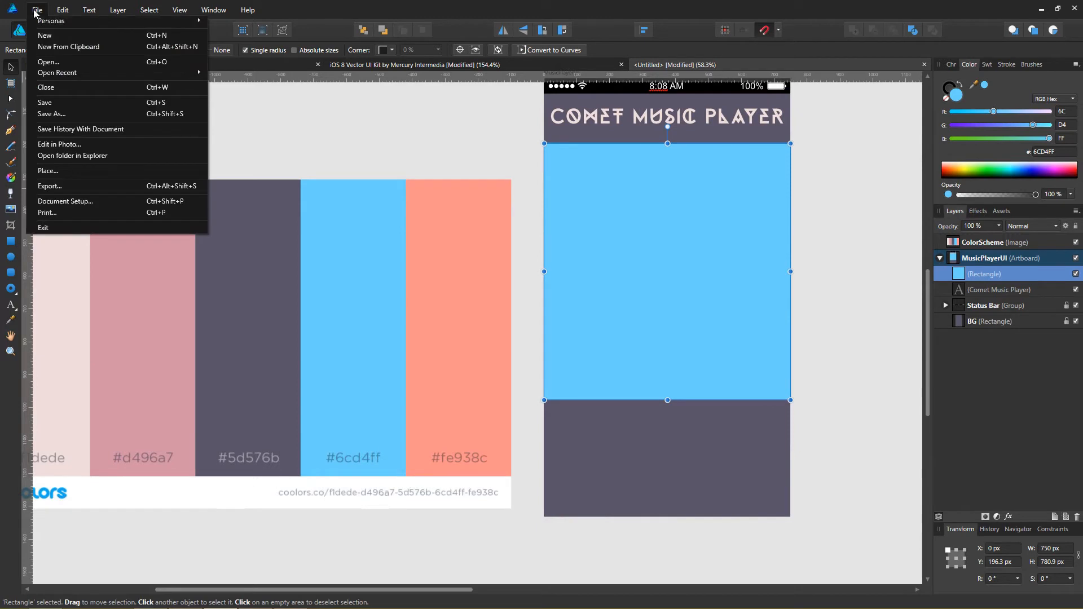
pyautogui.click(56, 171)
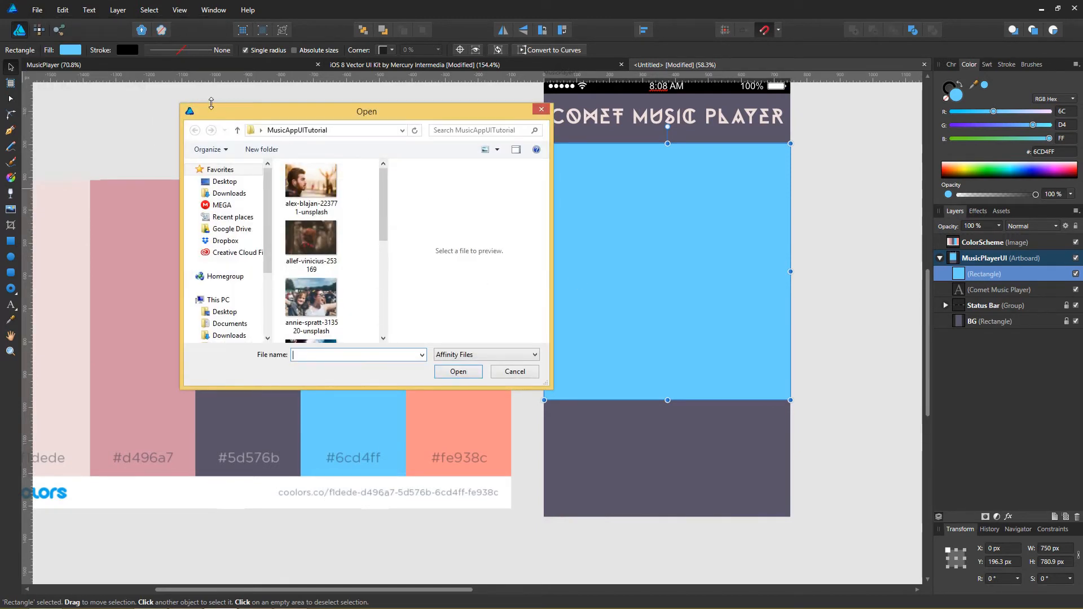
pyautogui.moveTo(208, 116); pyautogui.dragTo(288, 110)
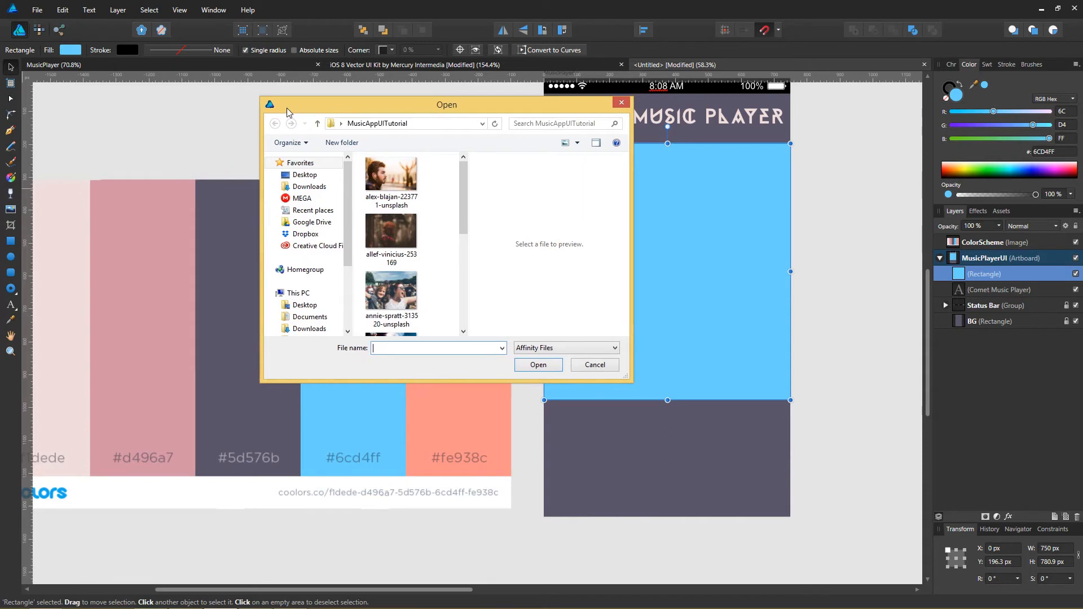
pyautogui.press('Escape')
# Step: Place the sparkler portrait photo (file ending in 208615) beside the artboard at about 1377 px wide, level with the blue rectangle's upper edge
pyautogui.click(45, 13)
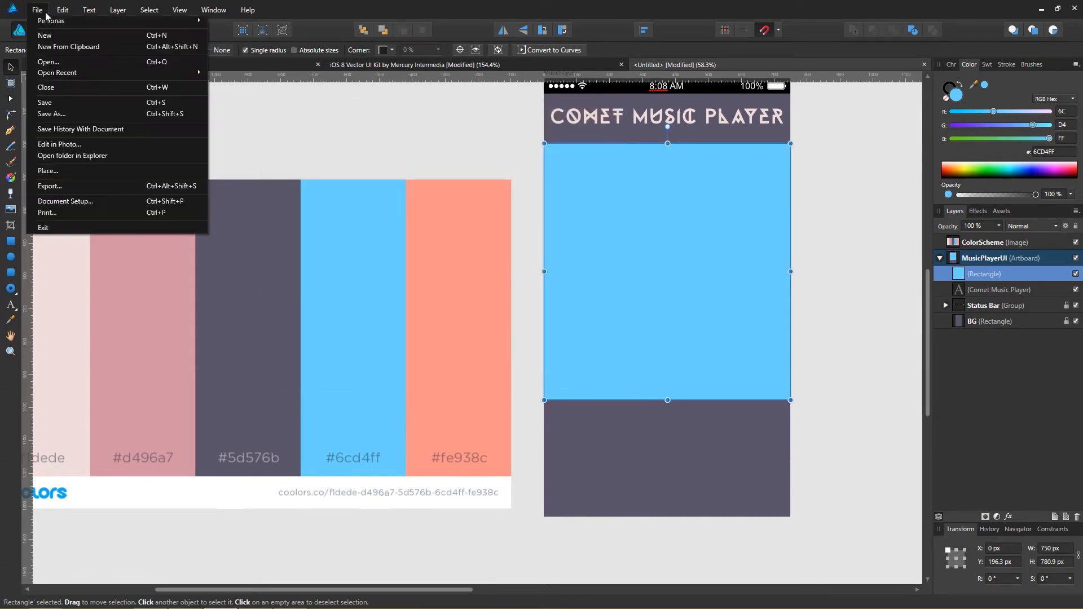
pyautogui.click(54, 173)
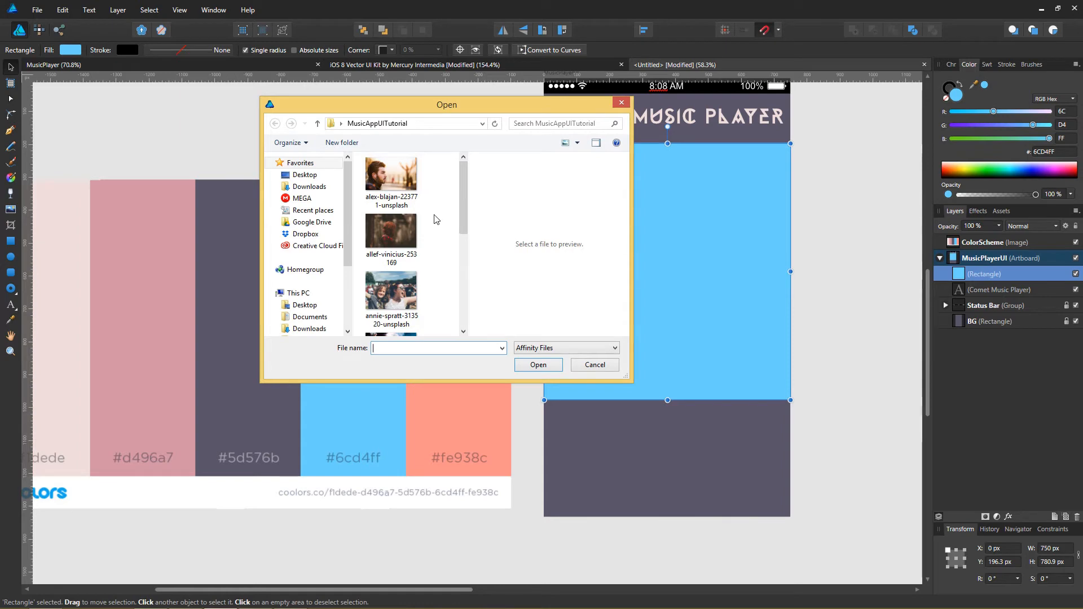
pyautogui.moveTo(463, 198); pyautogui.dragTo(458, 249)
pyautogui.click(391, 226)
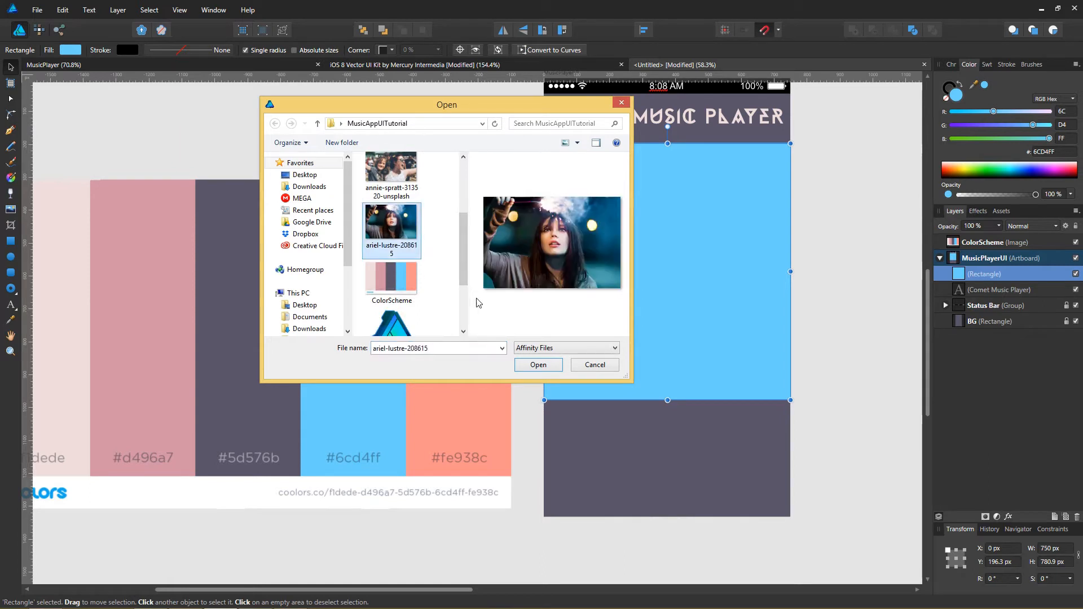
pyautogui.click(538, 365)
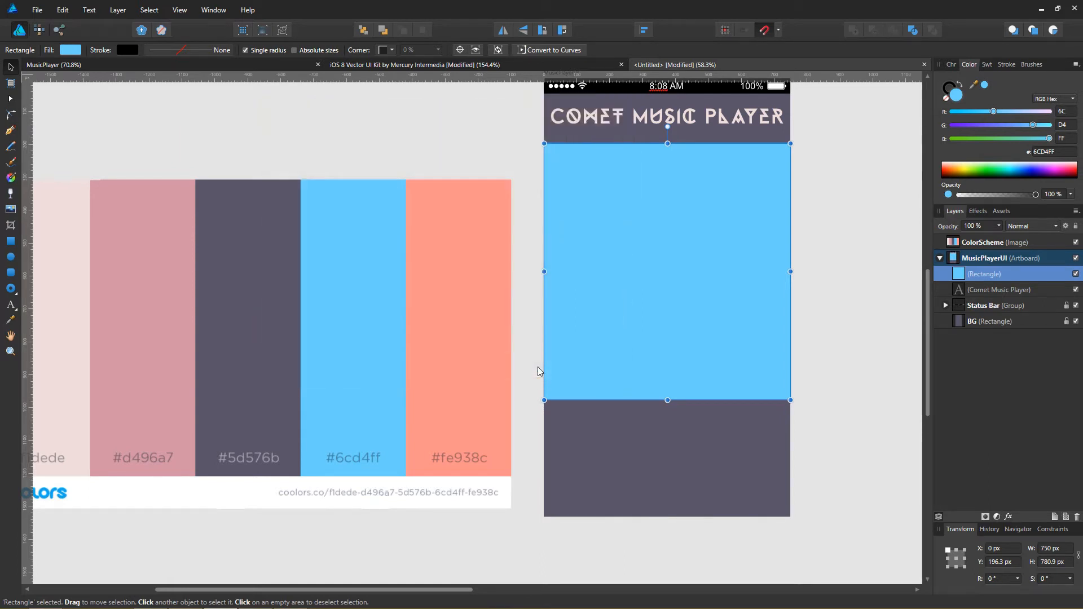
pyautogui.moveTo(634, 317); pyautogui.dragTo(379, 355)
pyautogui.moveTo(528, 163); pyautogui.dragTo(869, 489)
pyautogui.moveTo(887, 495); pyautogui.dragTo(941, 524)
pyautogui.moveTo(756, 385); pyautogui.dragTo(656, 391)
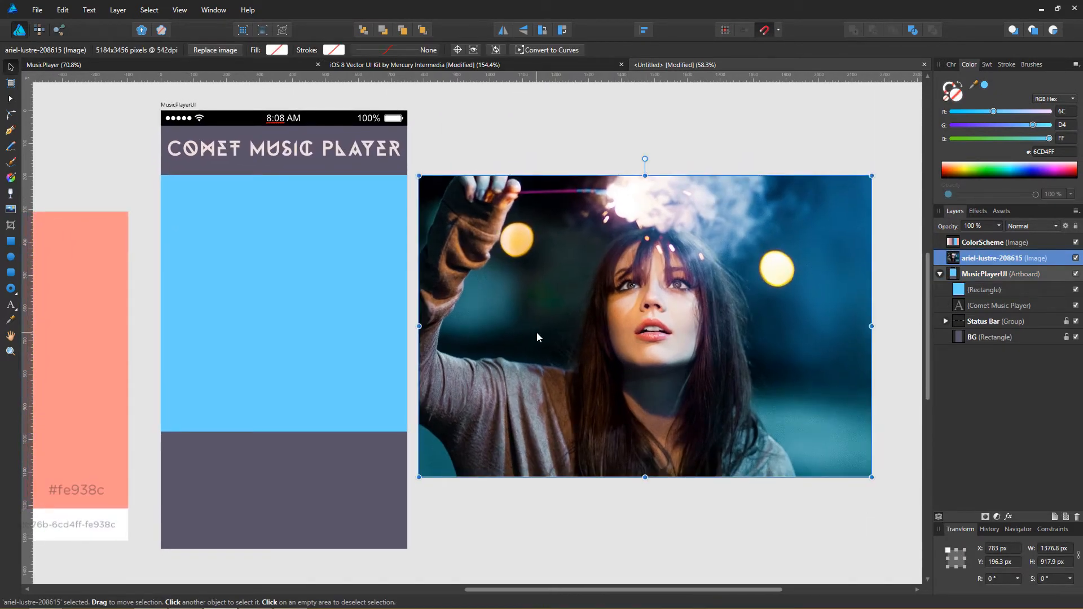
# Step: Scale the placed photo proportionally to about 1465 px wide
pyautogui.moveTo(526, 305); pyautogui.dragTo(553, 316)
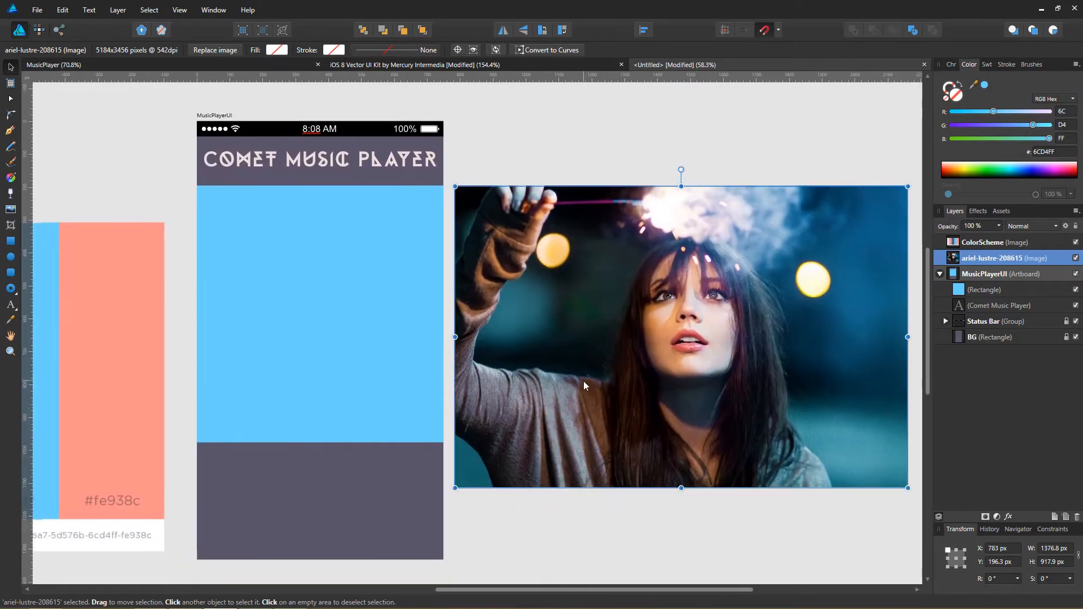
pyautogui.moveTo(708, 373); pyautogui.dragTo(600, 349)
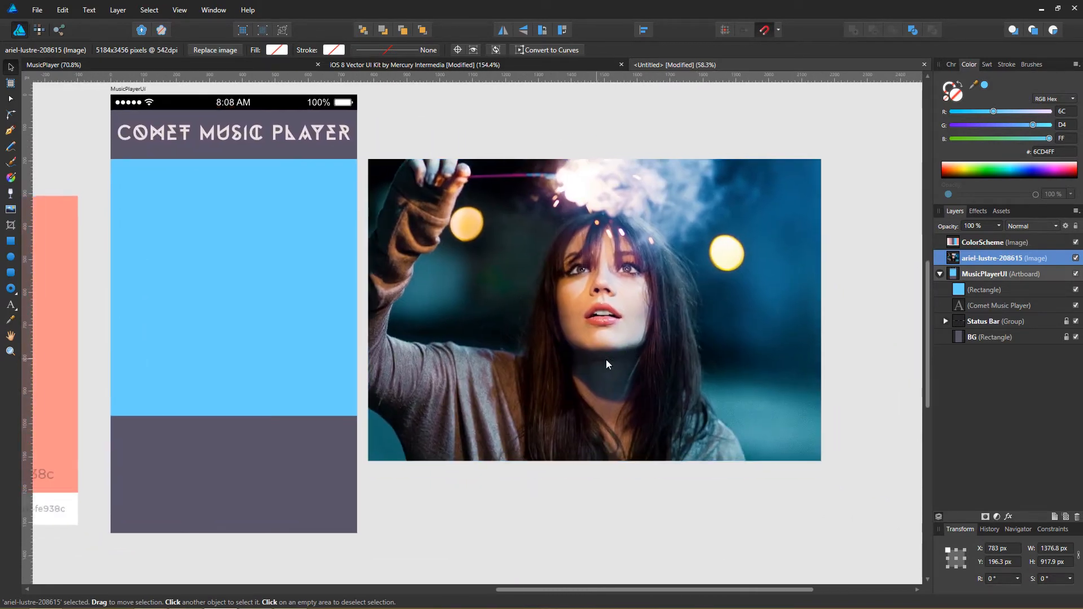
pyautogui.moveTo(836, 462); pyautogui.dragTo(520, 306)
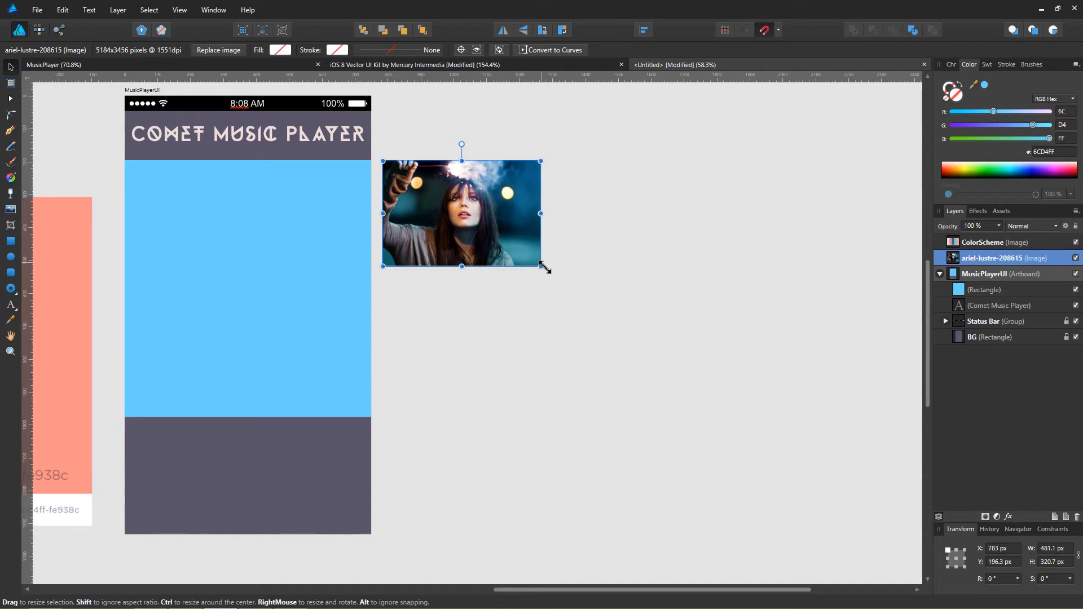
pyautogui.moveTo(543, 268); pyautogui.dragTo(884, 463)
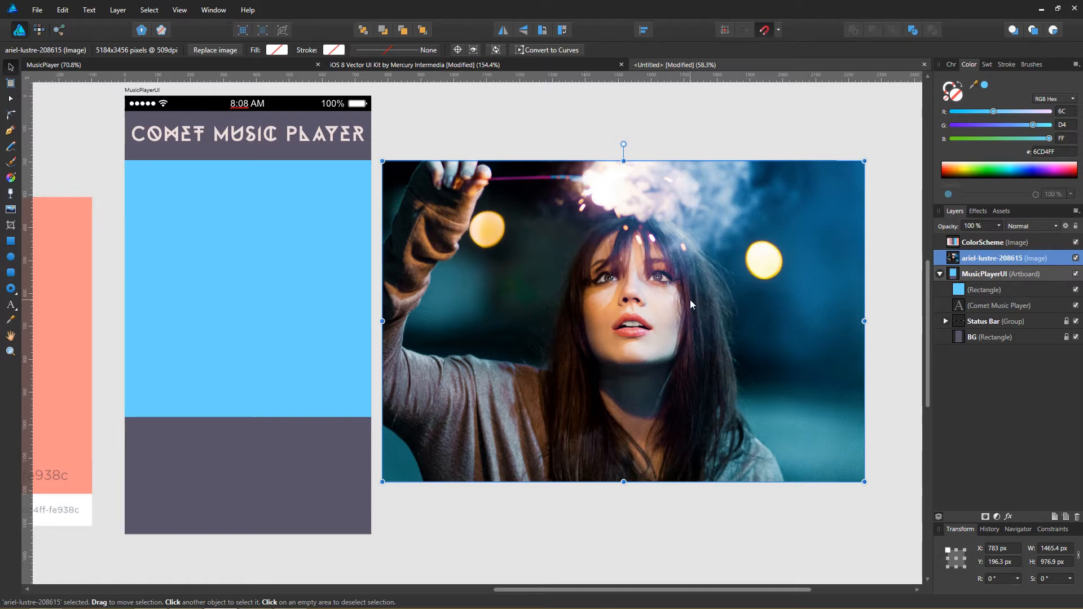
# Step: Move the photo onto the artboard, centered horizontally over the blue rectangle with its upper edge just below the title
pyautogui.moveTo(697, 302); pyautogui.dragTo(356, 285)
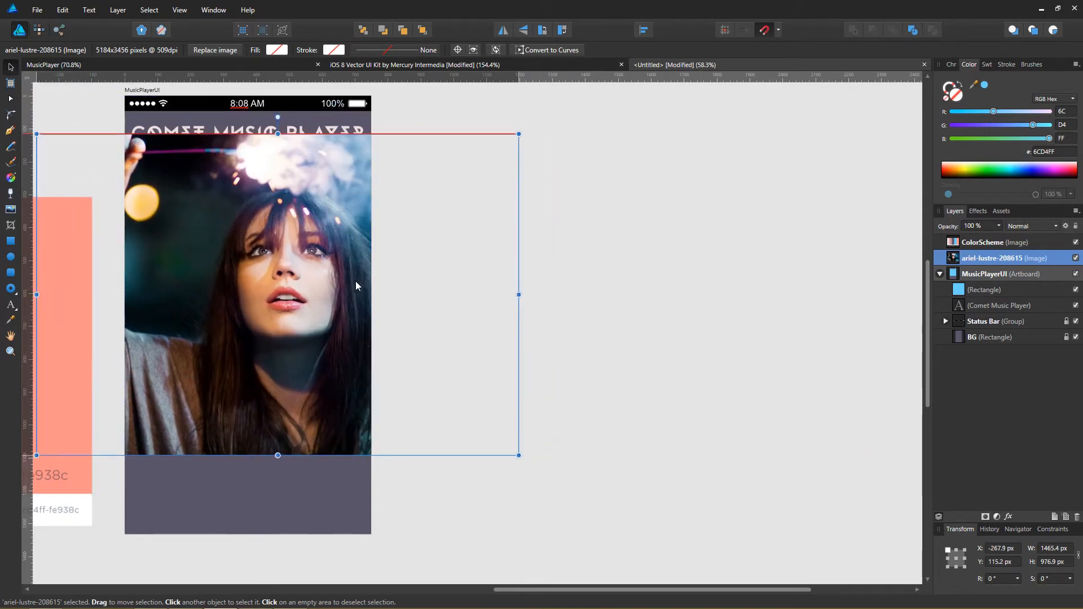
pyautogui.moveTo(356, 286); pyautogui.dragTo(703, 283)
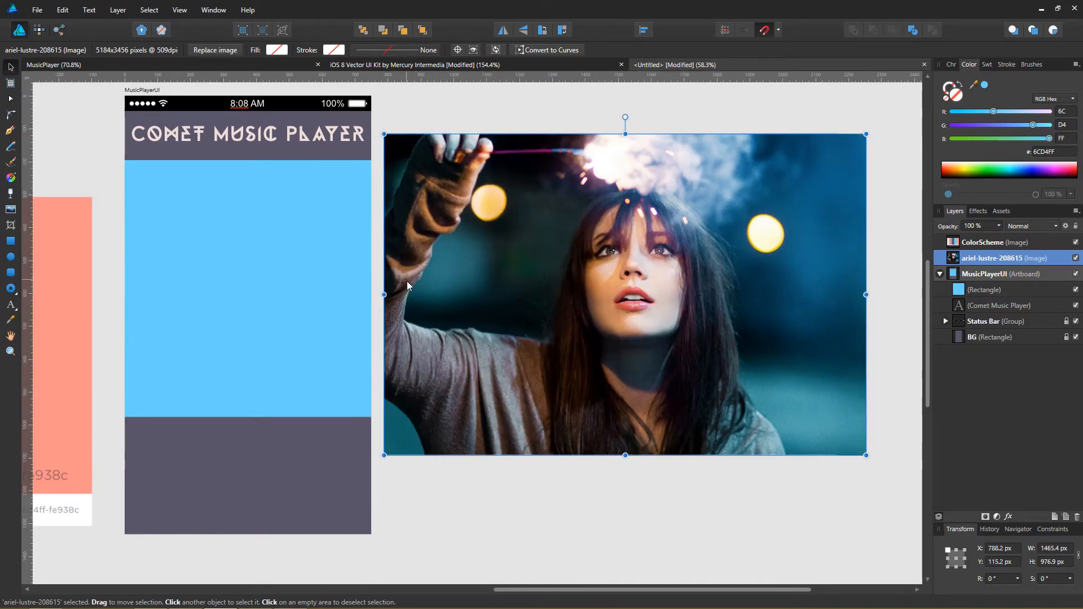
pyautogui.moveTo(565, 308); pyautogui.dragTo(252, 310)
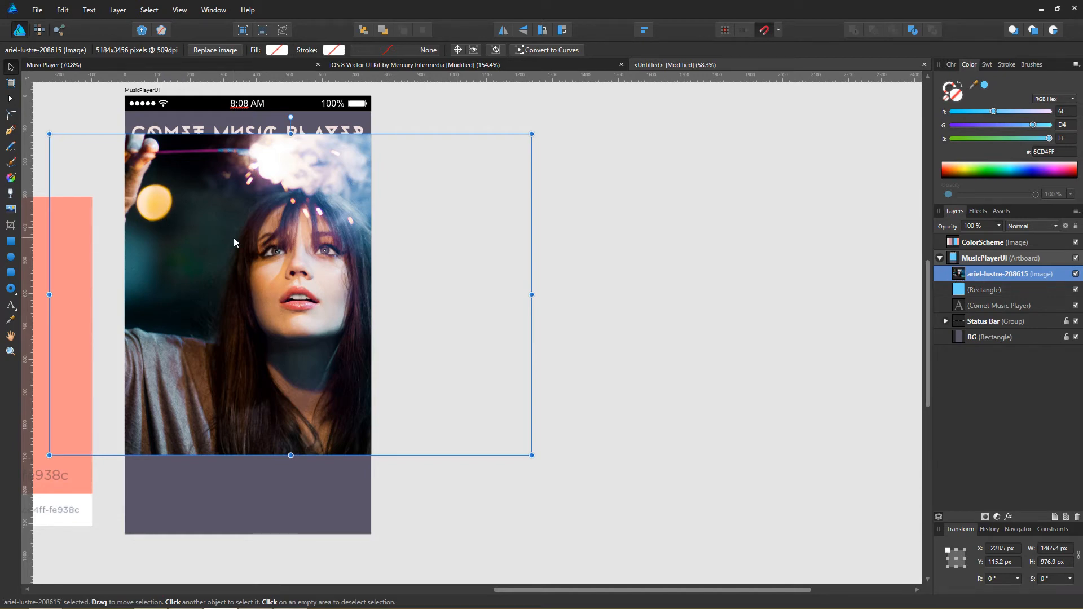
pyautogui.moveTo(234, 238); pyautogui.dragTo(198, 267)
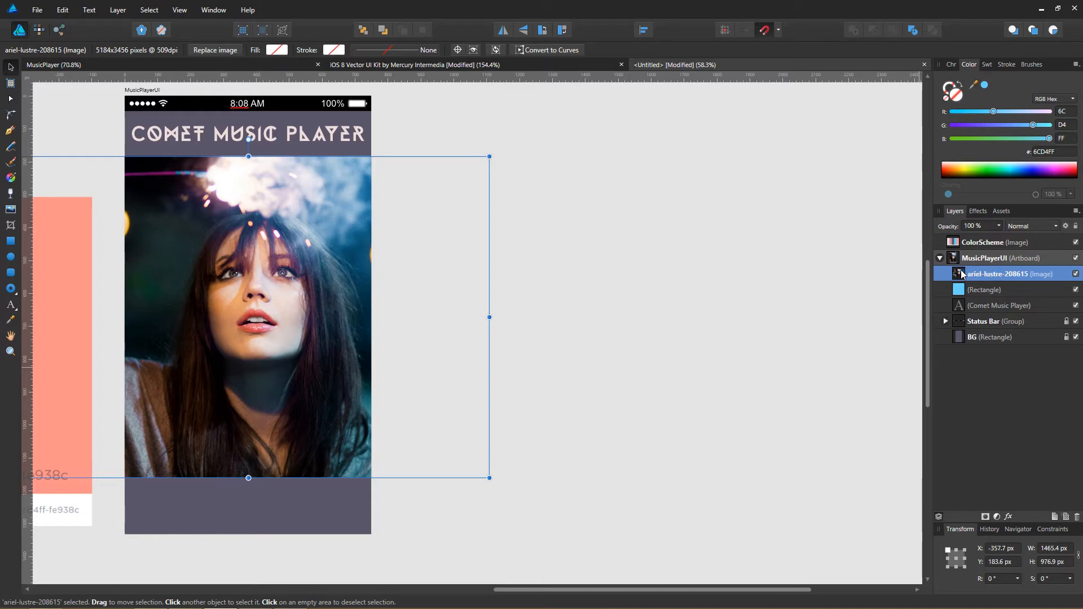
# Step: Clip the photo inside the blue rectangle by nesting its layer, and expand the rectangle's layer to show the nested image
pyautogui.moveTo(963, 275); pyautogui.dragTo(986, 295)
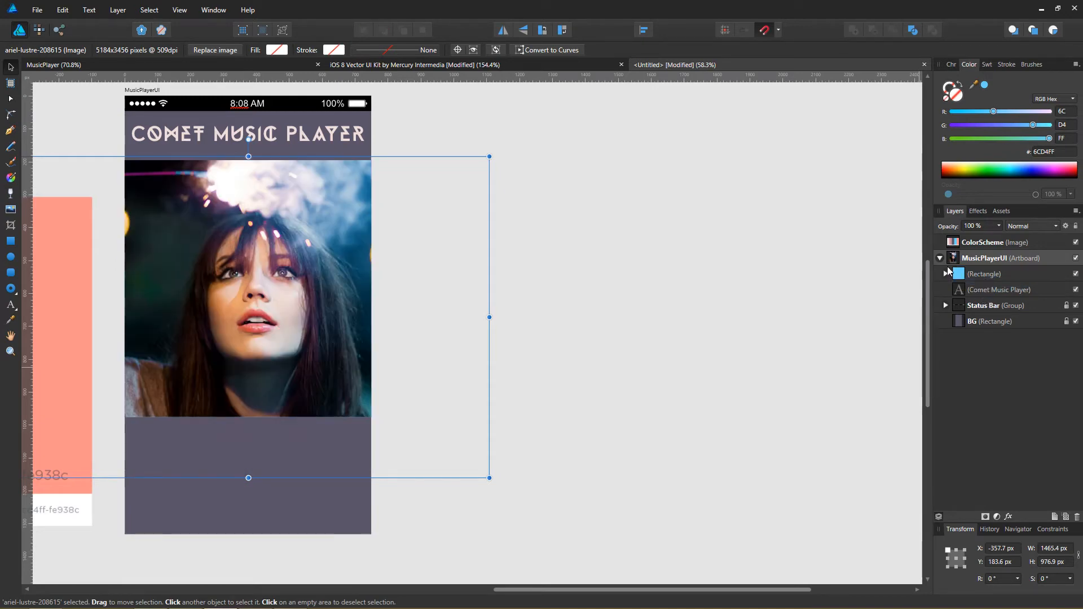
pyautogui.click(949, 275)
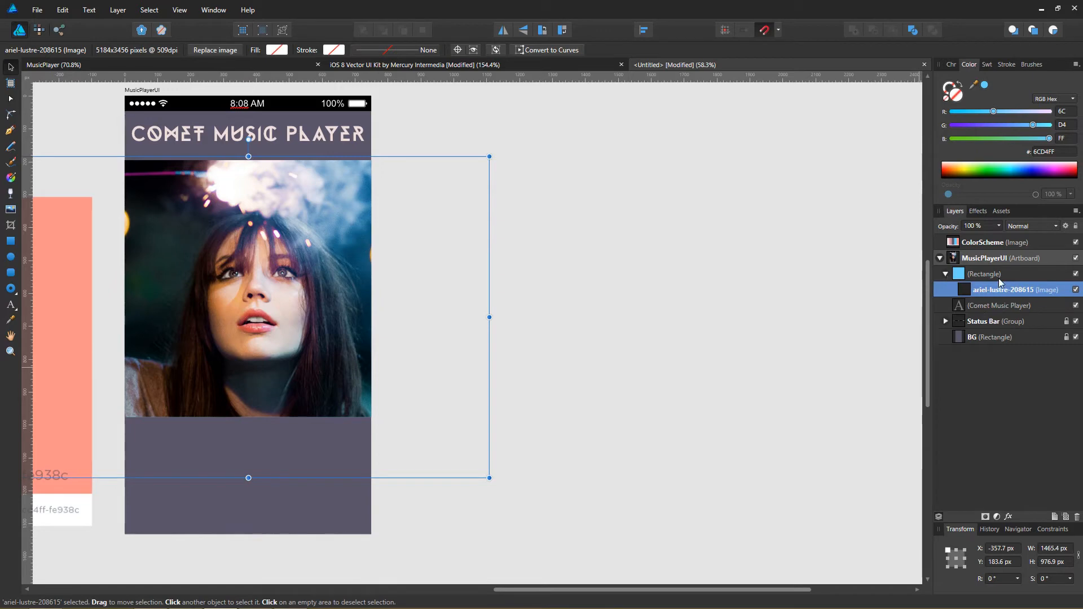
pyautogui.click(946, 274)
pyautogui.click(945, 274)
# Step: Scale the clipped photo down proportionally to about 1284 px wide and recenter it so it still fills the rectangle
pyautogui.moveTo(247, 323); pyautogui.dragTo(250, 309)
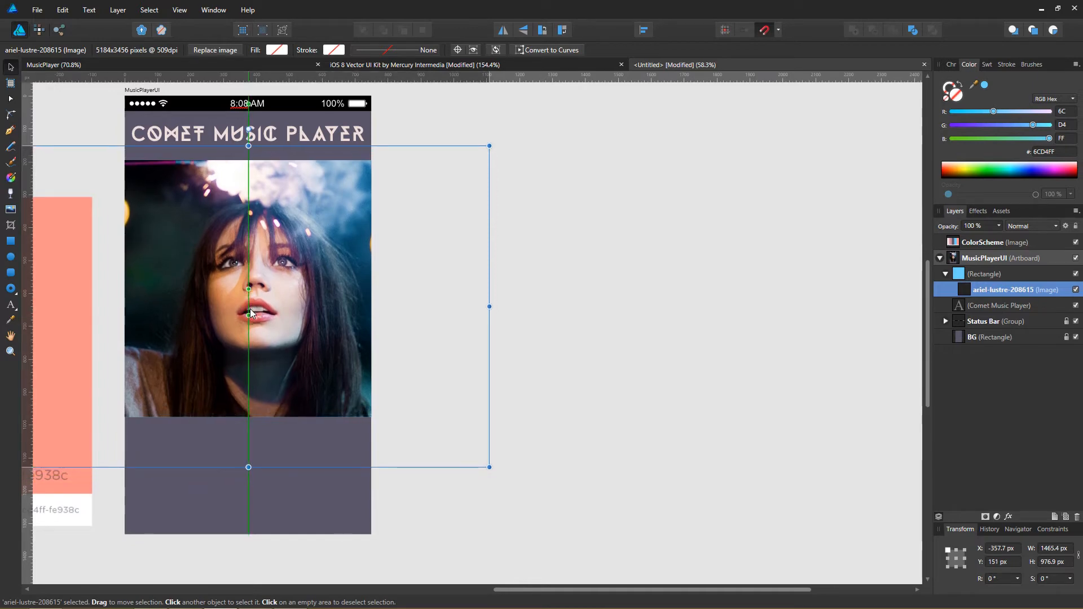
pyautogui.moveTo(490, 472); pyautogui.dragTo(416, 450)
pyautogui.moveTo(259, 368); pyautogui.dragTo(289, 381)
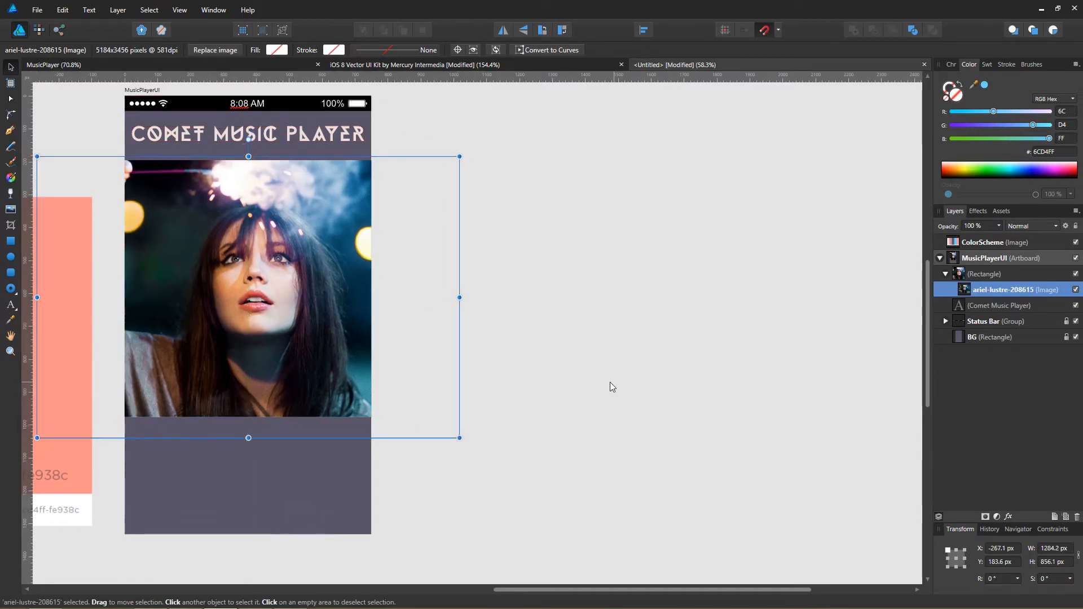
# Step: Compare the artboard with its clipped photo against the reference mockup, and select the title text
pyautogui.click(483, 370)
pyautogui.moveTo(483, 370); pyautogui.dragTo(638, 361)
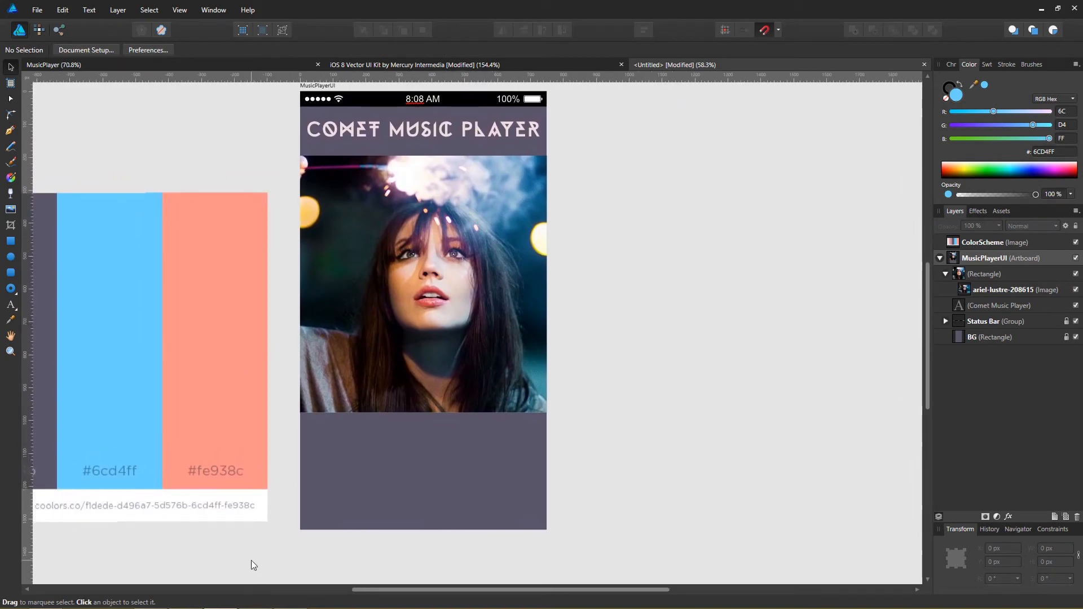
pyautogui.moveTo(260, 608)
pyautogui.click(12, 291)
pyautogui.scroll(-1, 562, 429)
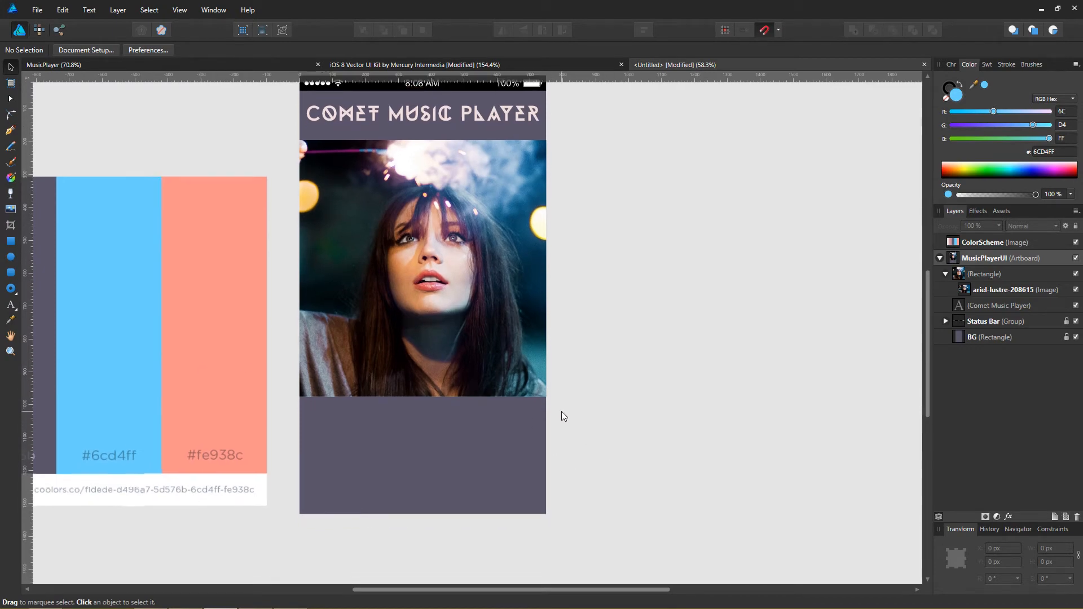
pyautogui.moveTo(292, 603)
pyautogui.click(254, 601)
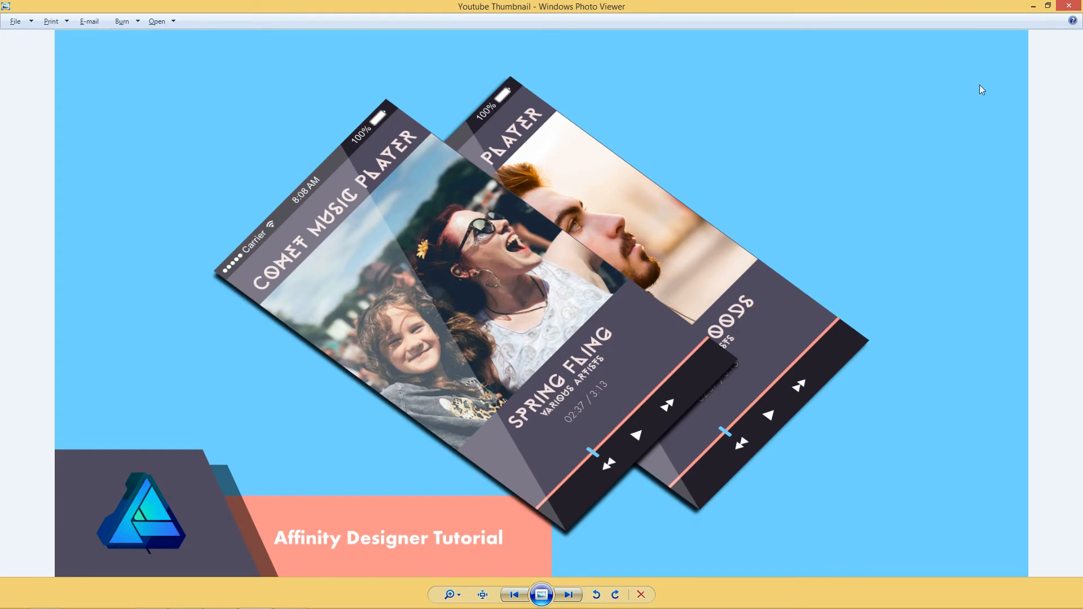
pyautogui.click(1034, 6)
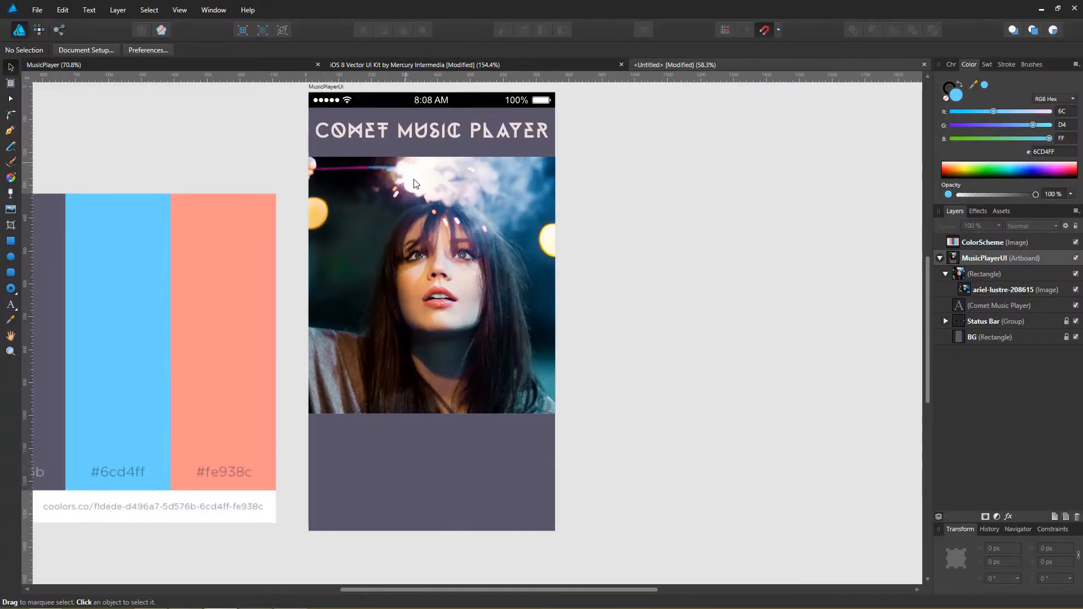
pyautogui.click(419, 151)
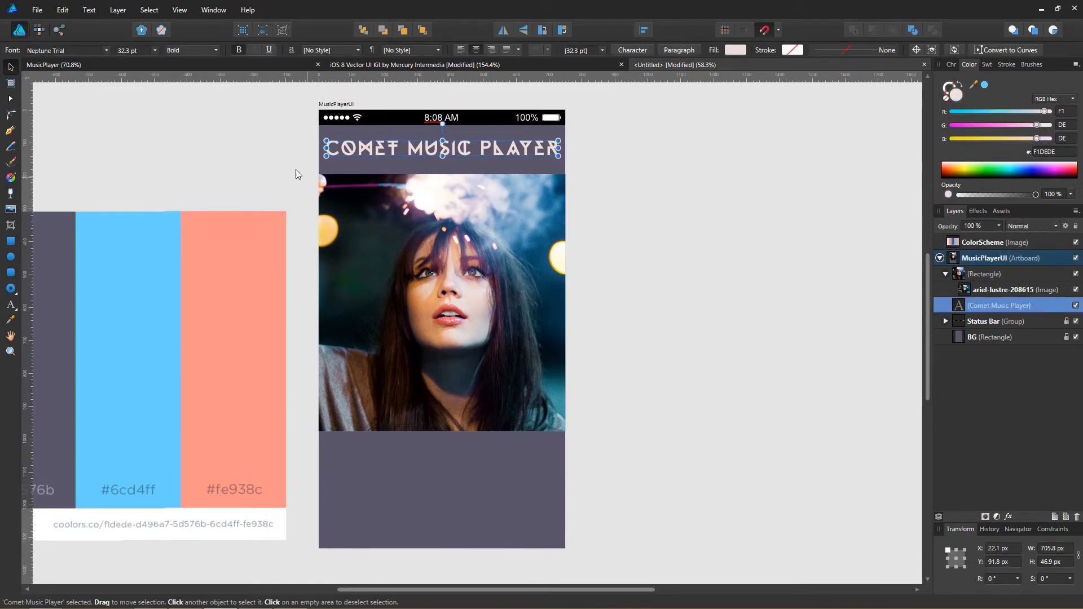
# Step: Duplicate the "Comet Music Player" title straight down to just below the photo and select all of the copy's text
pyautogui.press('alt')
pyautogui.moveTo(367, 150); pyautogui.dragTo(391, 463)
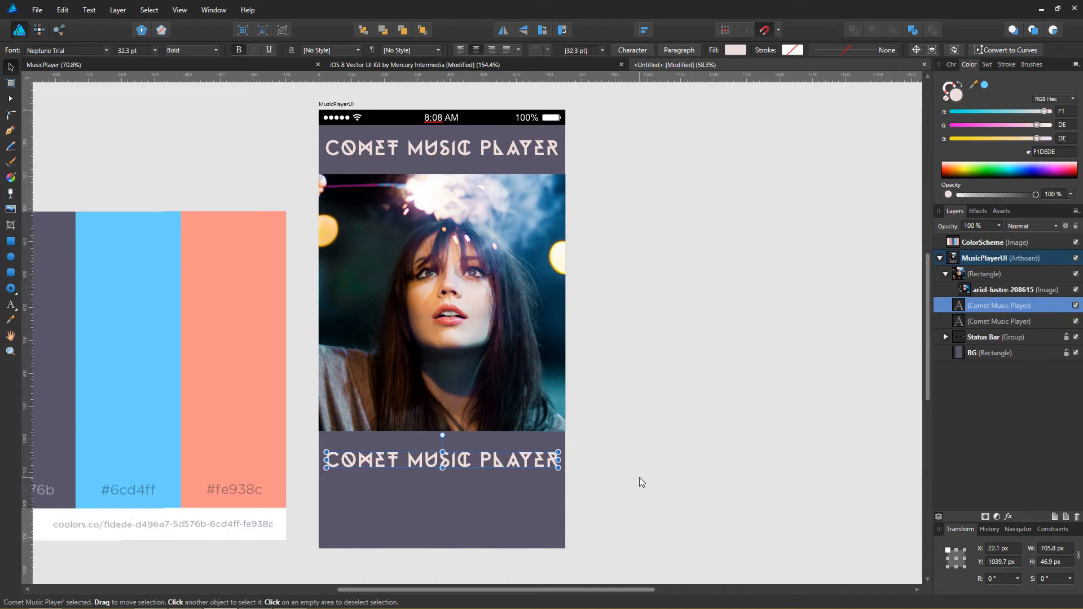
pyautogui.click(641, 482)
pyautogui.moveTo(557, 404); pyautogui.dragTo(631, 369)
pyautogui.doubleClick(521, 415)
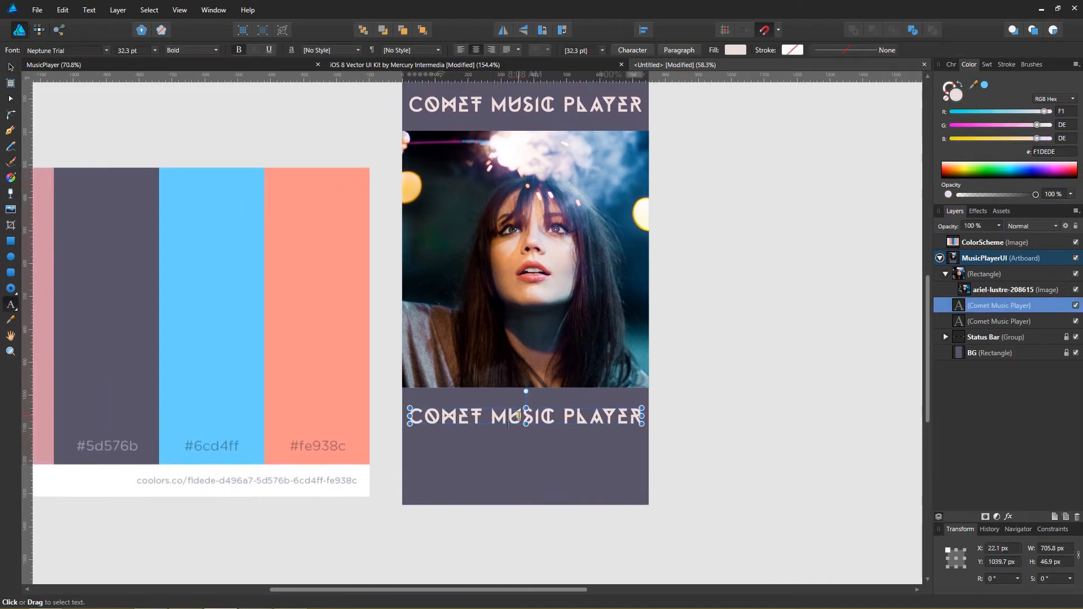
pyautogui.hotkey('ctrl', 'a')
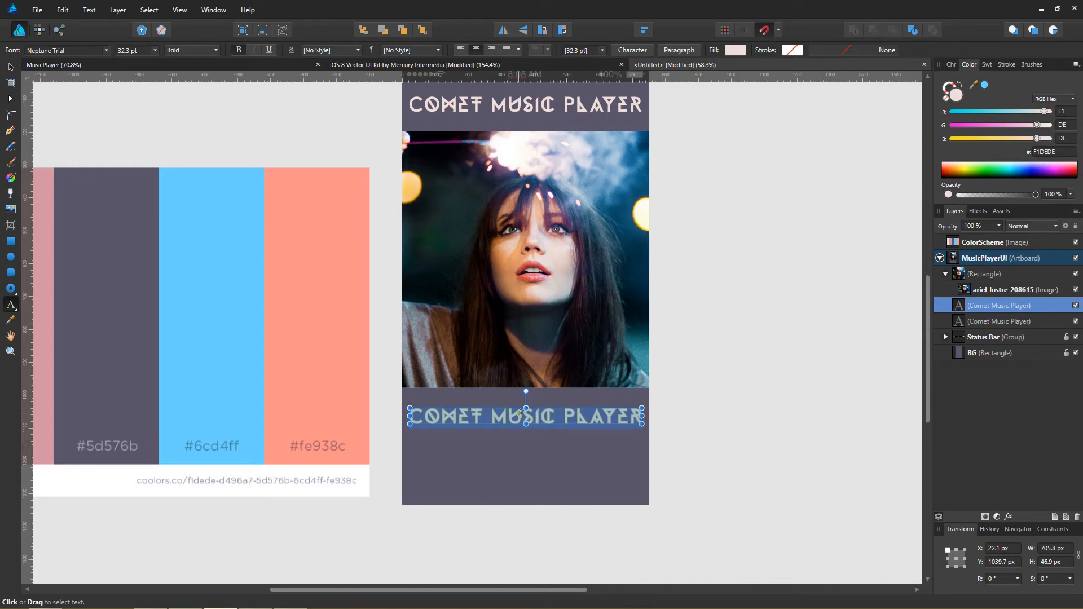
pyautogui.write('SPRIN')
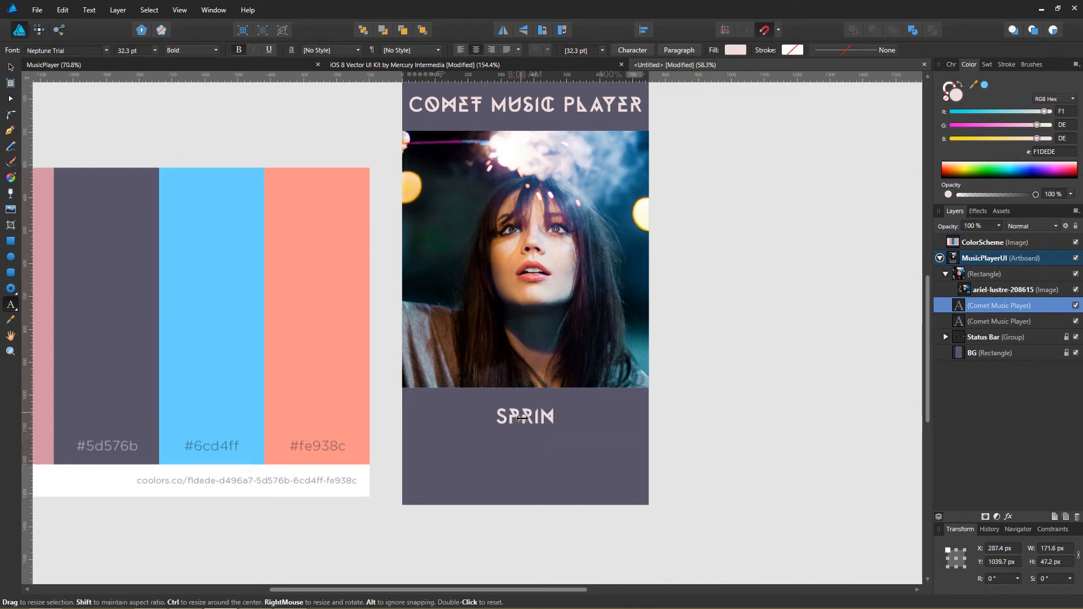
pyautogui.press('BackSpace')
pyautogui.press('BackSpace')
pyautogui.press('BackSpace')
pyautogui.press('BackSpace')
pyautogui.press('BackSpace')
# Step: Enter FIREWORKS as the song title in the text below the photo
pyautogui.write('FIREWORKS')
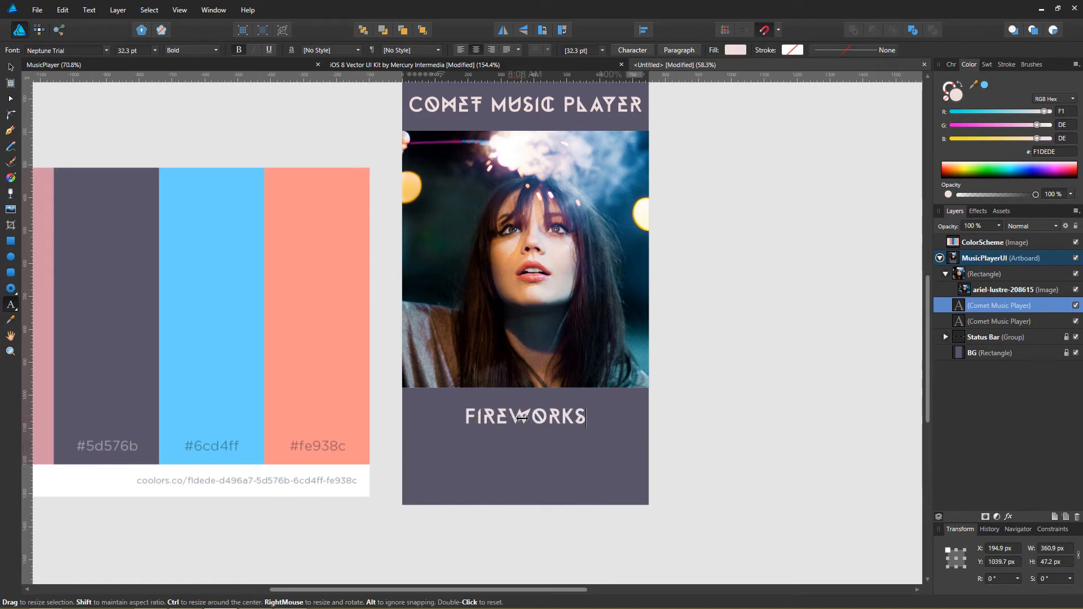
pyautogui.press('Escape')
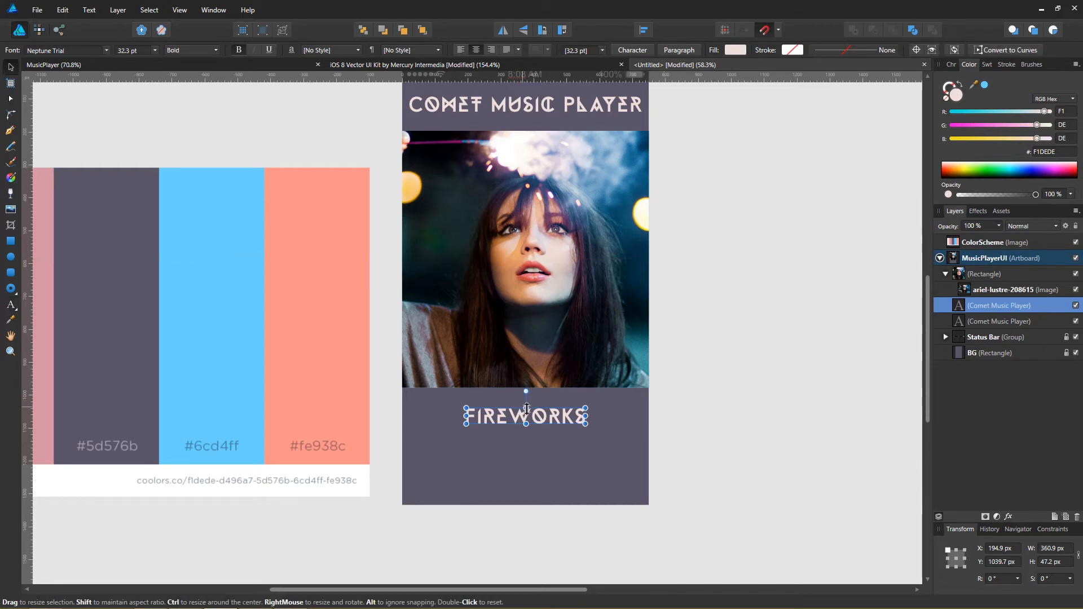
# Step: Duplicate the song title directly beneath itself and scale the copy down around its center to about 217 px wide
pyautogui.moveTo(507, 410); pyautogui.dragTo(491, 451)
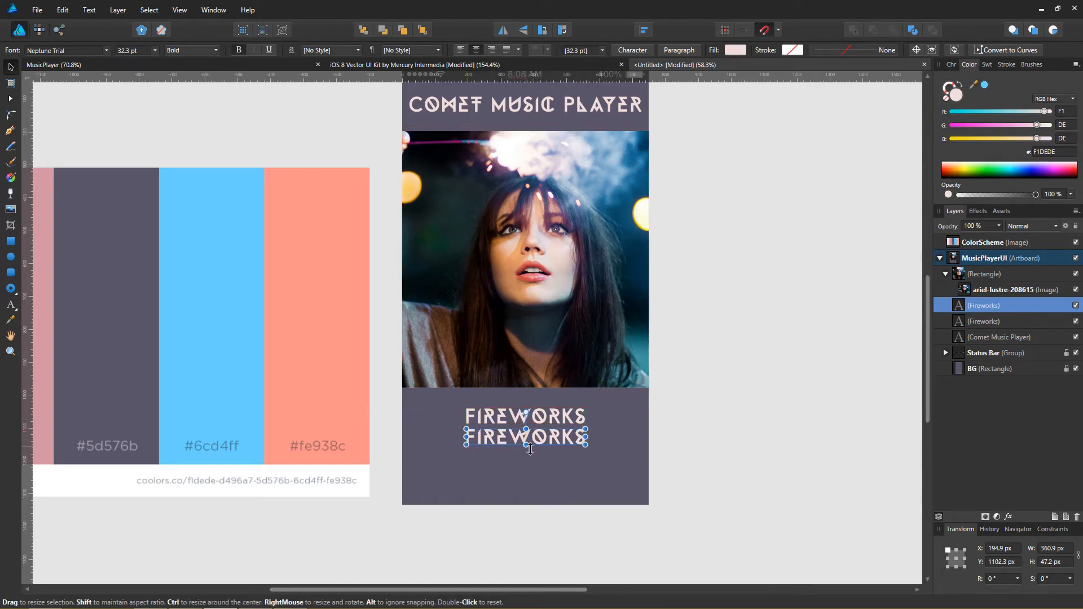
pyautogui.moveTo(532, 448); pyautogui.dragTo(543, 436)
# Step: Replace the smaller copy's text with the artist's full name and deselect it
pyautogui.press('t')
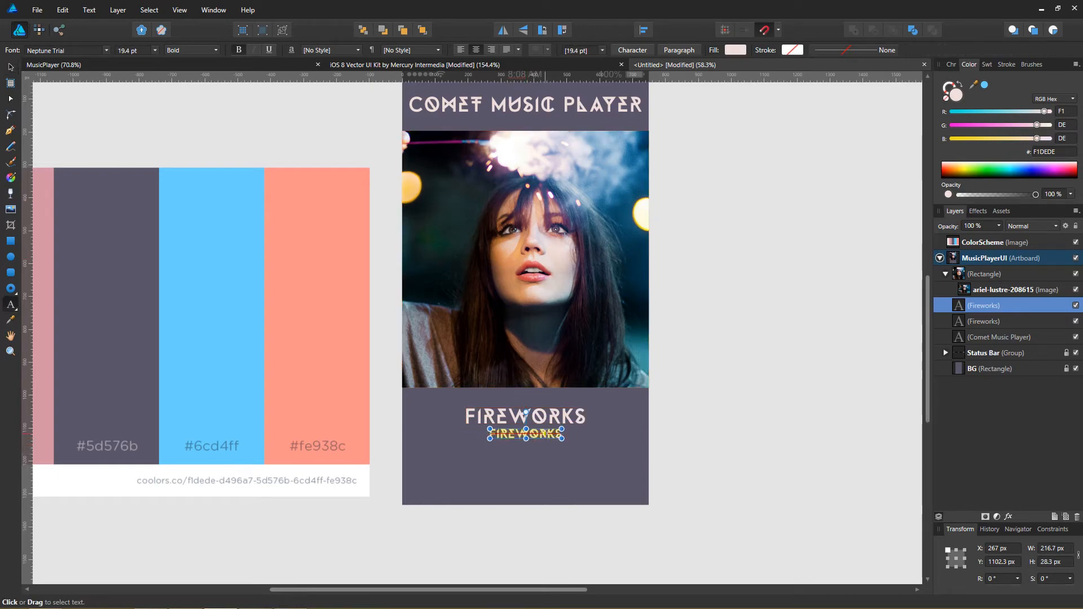
pyautogui.hotkey('ctrl', 'a')
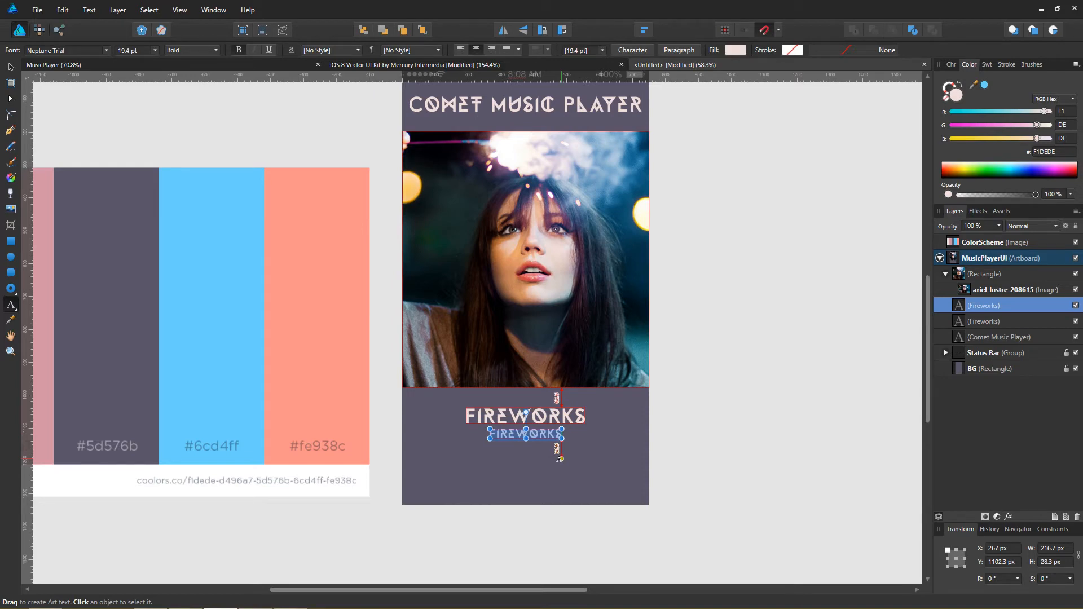
pyautogui.write('Sarah J')
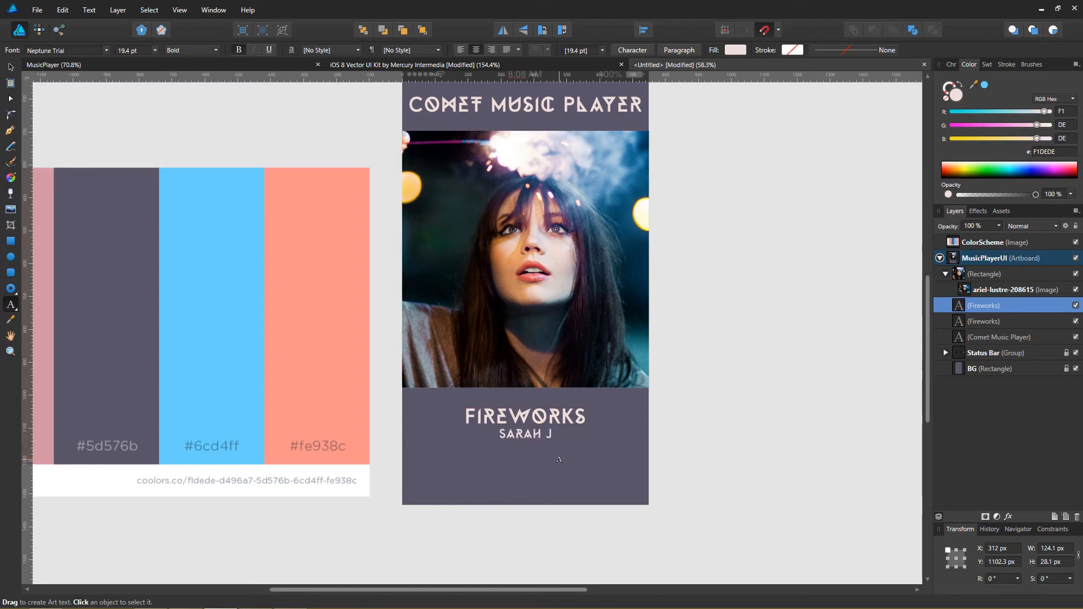
pyautogui.write('ones')
pyautogui.press('Escape')
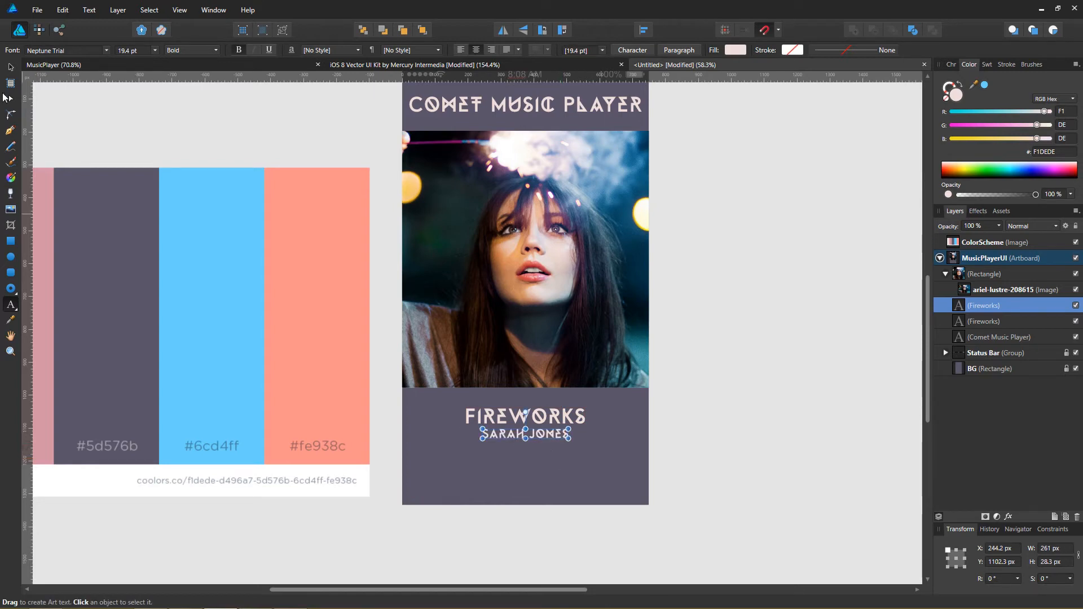
pyautogui.click(10, 67)
pyautogui.click(693, 457)
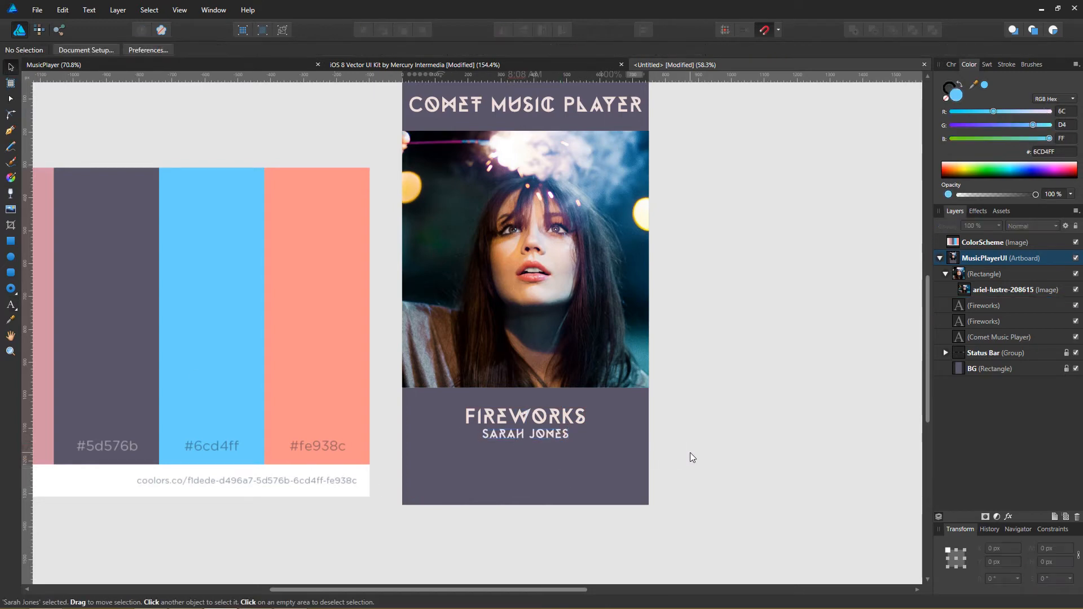
# Step: Review the artboard layout and compare it with the reference mockup, examining the control bar beneath the song details
pyautogui.hscroll(5, 594, 370)
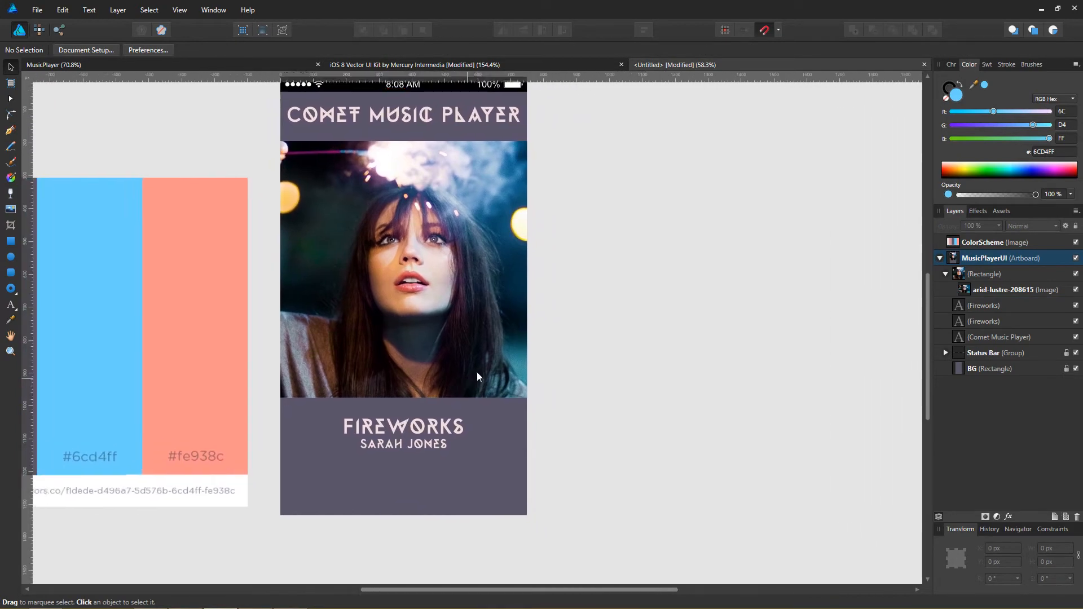
pyautogui.hscroll(-2, 477, 374)
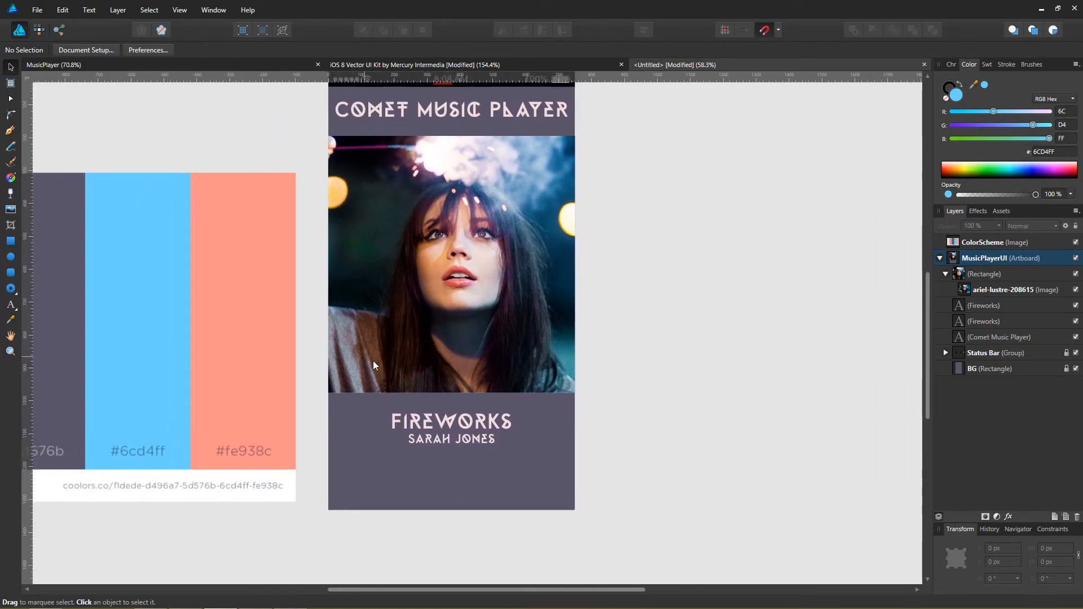
pyautogui.moveTo(374, 360); pyautogui.dragTo(394, 402)
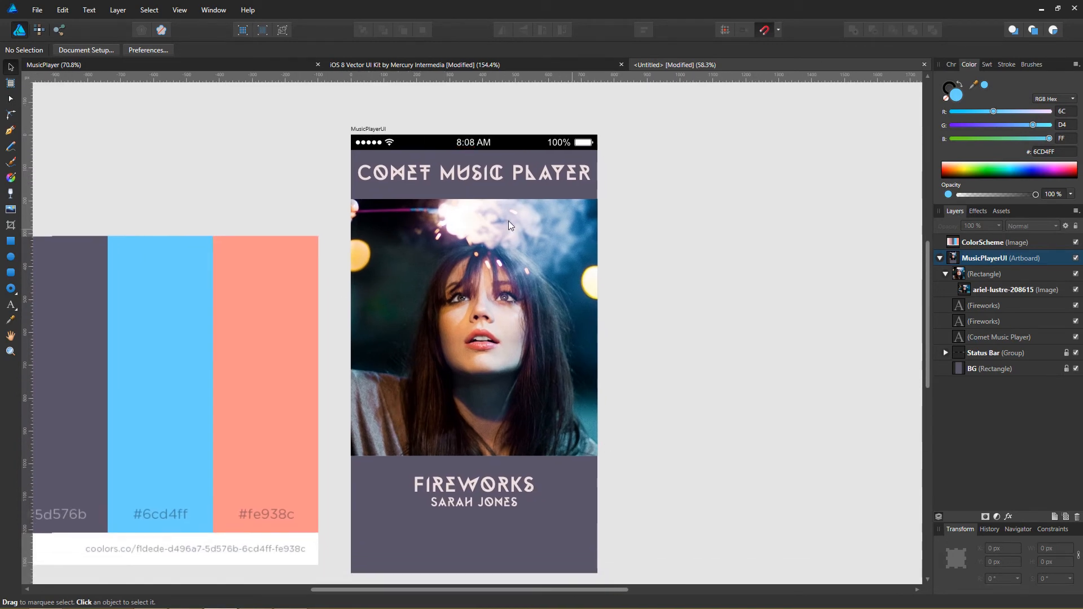
pyautogui.scroll(-4, 430, 356)
pyautogui.hscroll(-3, 430, 355)
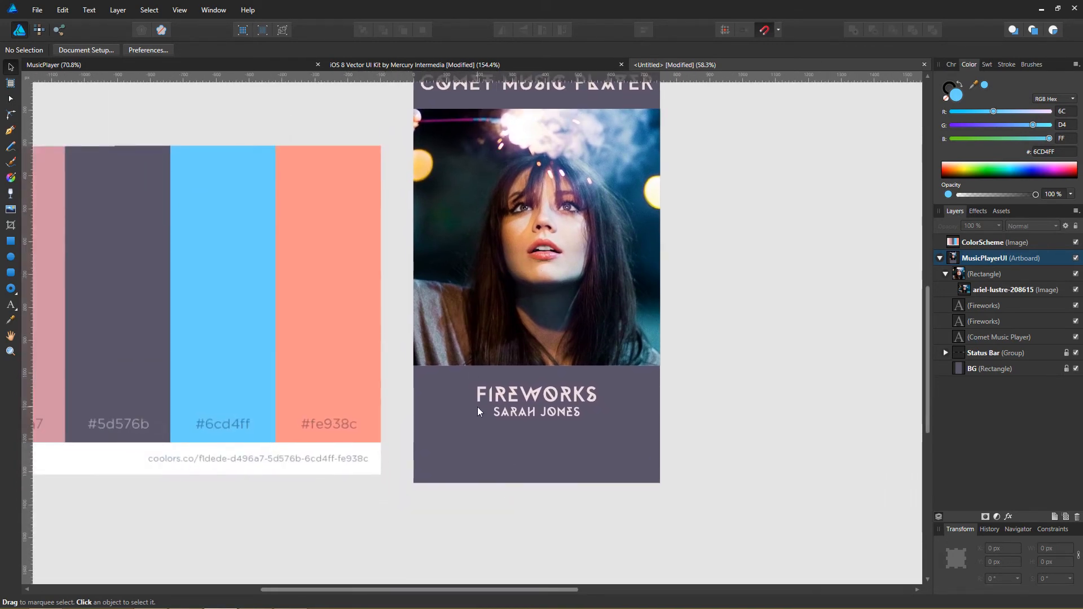
pyautogui.moveTo(478, 408); pyautogui.dragTo(387, 472)
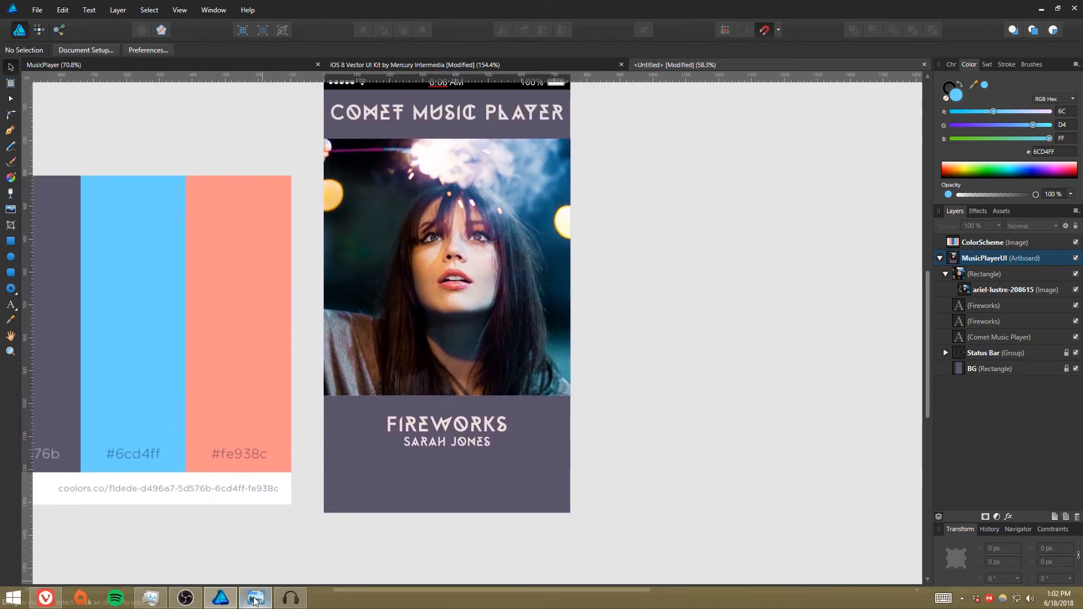
pyautogui.moveTo(256, 599)
pyautogui.click(344, 522)
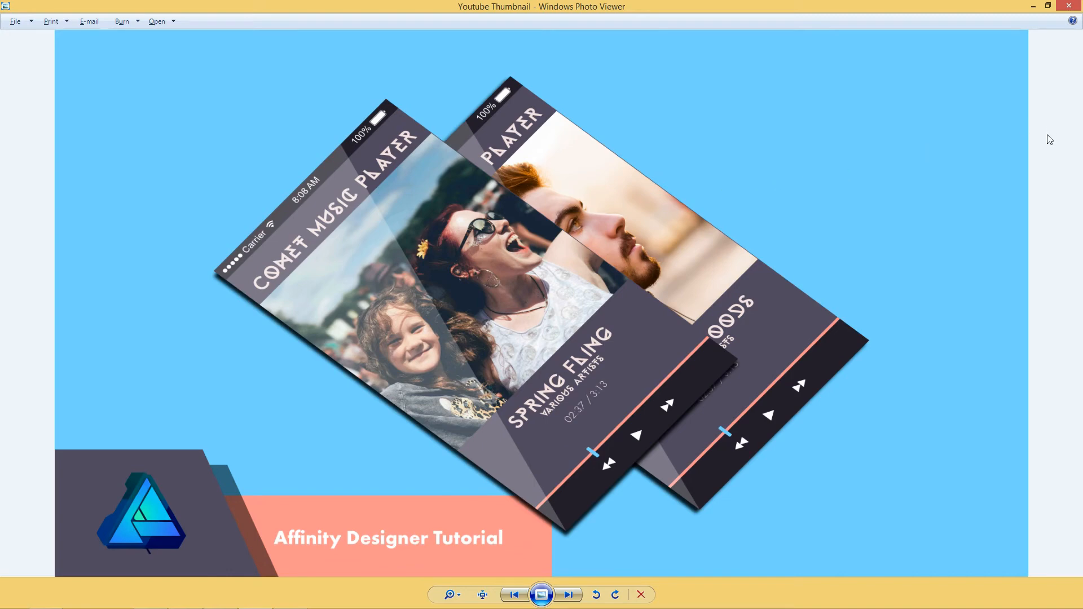
pyautogui.click(1035, 6)
pyautogui.moveTo(401, 380); pyautogui.dragTo(509, 318)
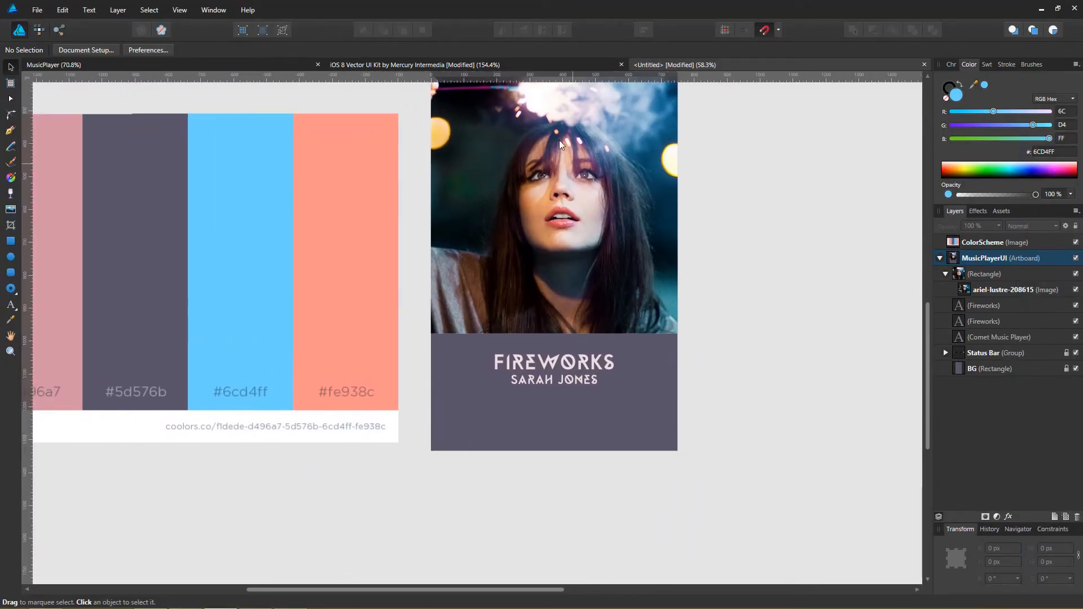
# Step: Switch to the iOS 8 UI kit document and examine the playback controls on its Music player screen
pyautogui.click(424, 64)
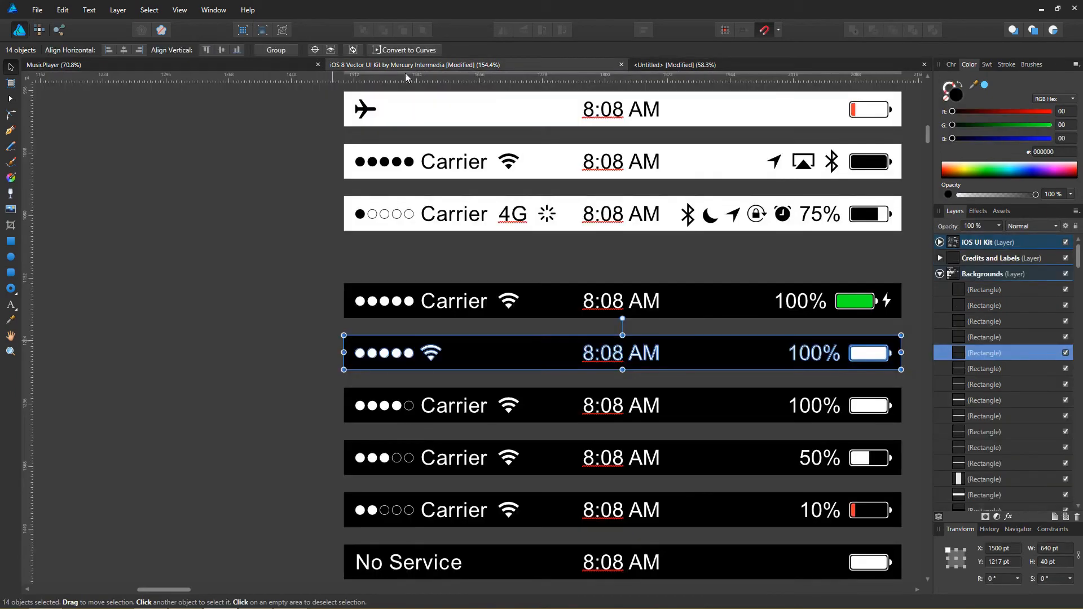
pyautogui.scroll(-2, 404, 290)
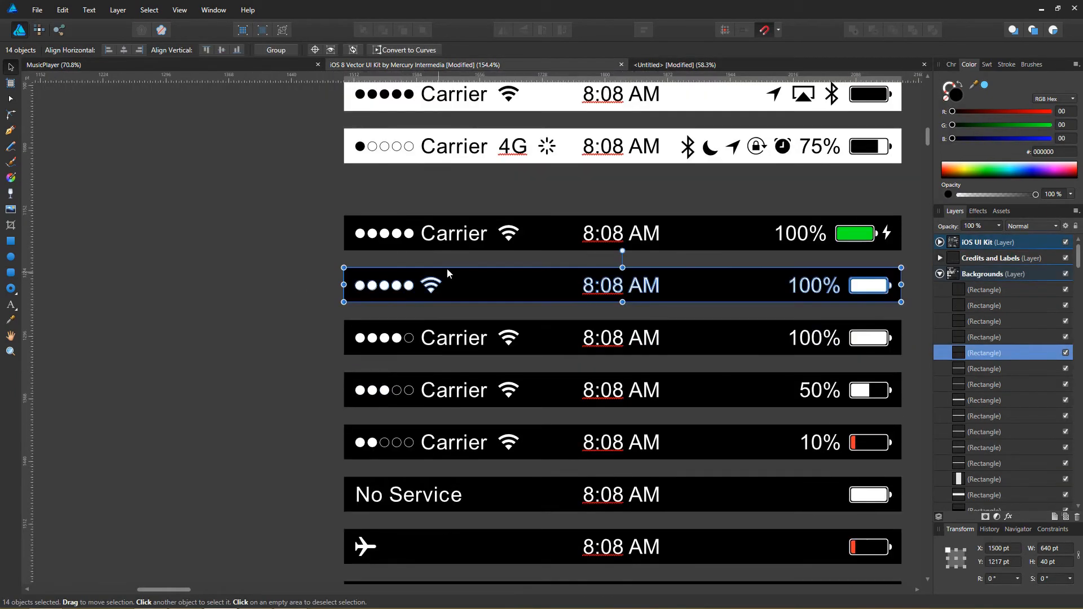
pyautogui.scroll(-5, 451, 269)
pyautogui.scroll(-5, 519, 299)
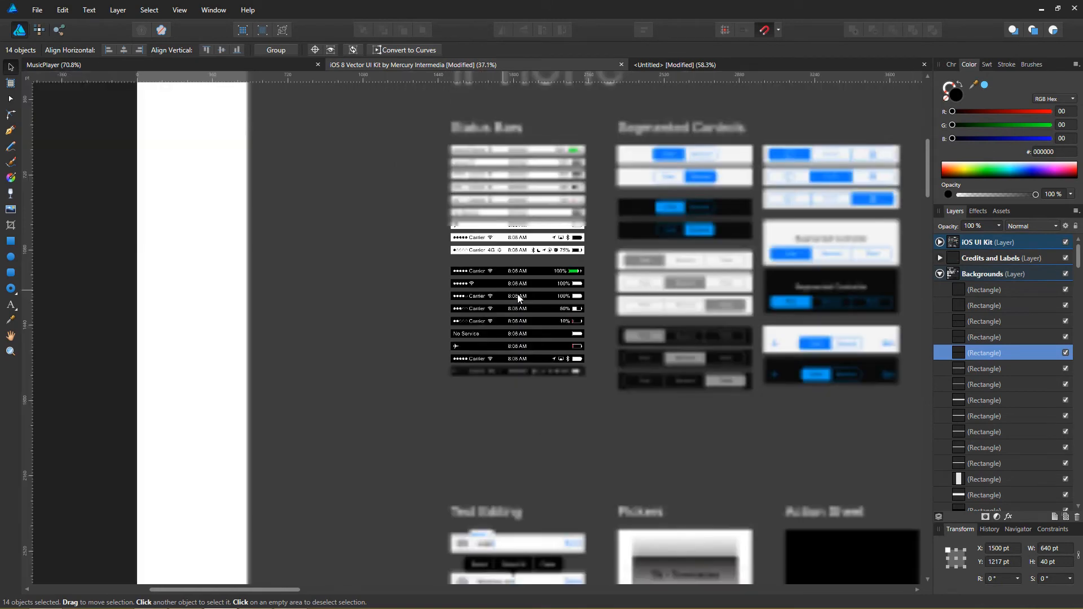
pyautogui.scroll(-1, 708, 390)
pyautogui.moveTo(708, 396); pyautogui.dragTo(503, 268)
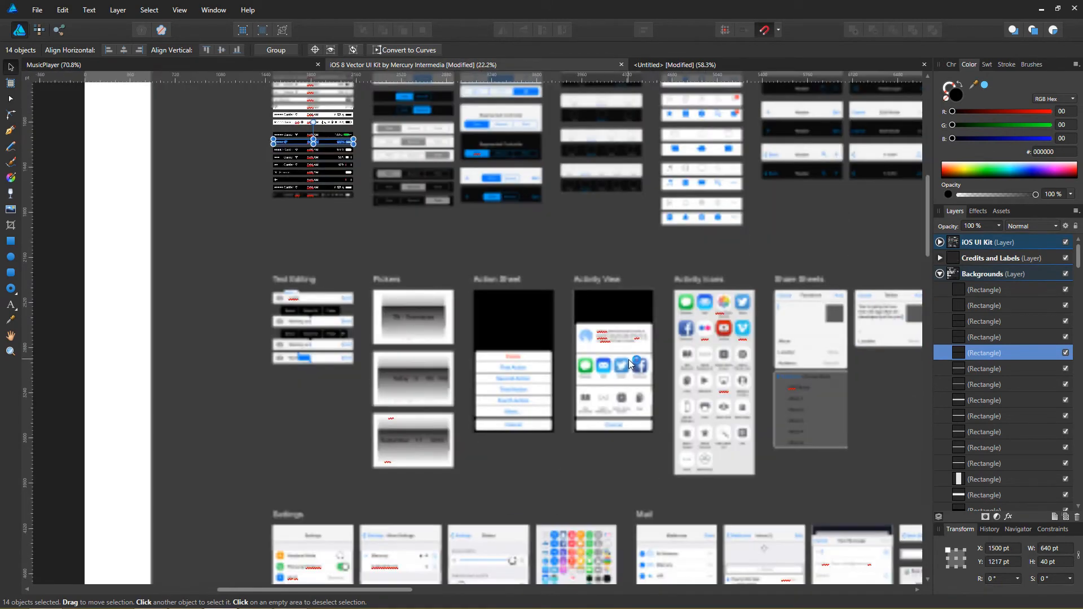
pyautogui.moveTo(672, 386); pyautogui.dragTo(591, 201)
pyautogui.moveTo(656, 340)
pyautogui.mouseDown()
pyautogui.moveTo(626, 202)
pyautogui.moveTo(490, 282)
pyautogui.moveTo(416, 273)
pyautogui.mouseUp()
pyautogui.moveTo(435, 351); pyautogui.dragTo(388, 306)
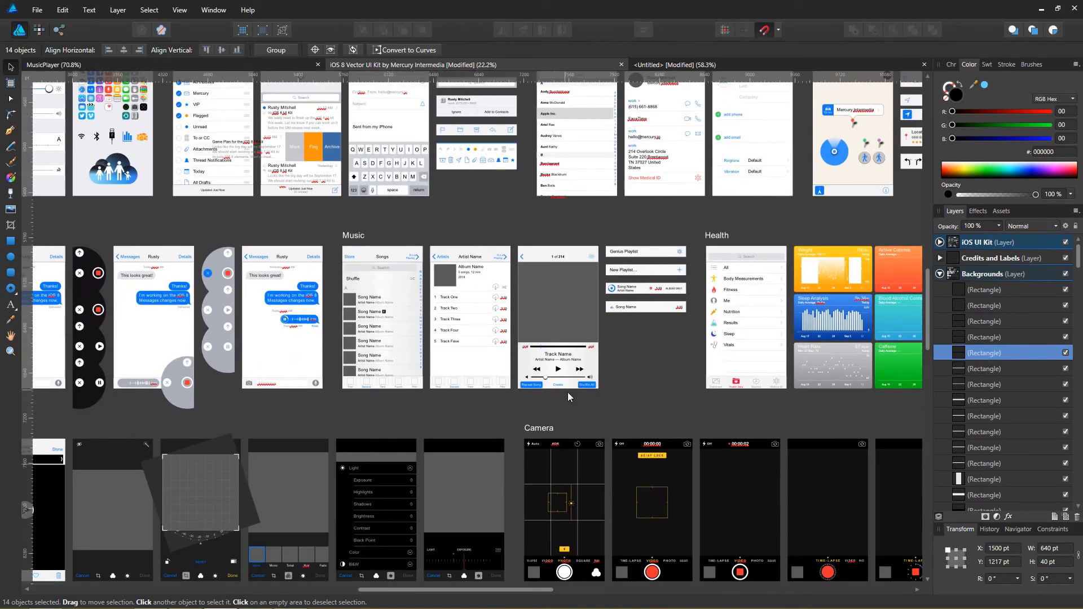
pyautogui.scroll(3, 564, 388)
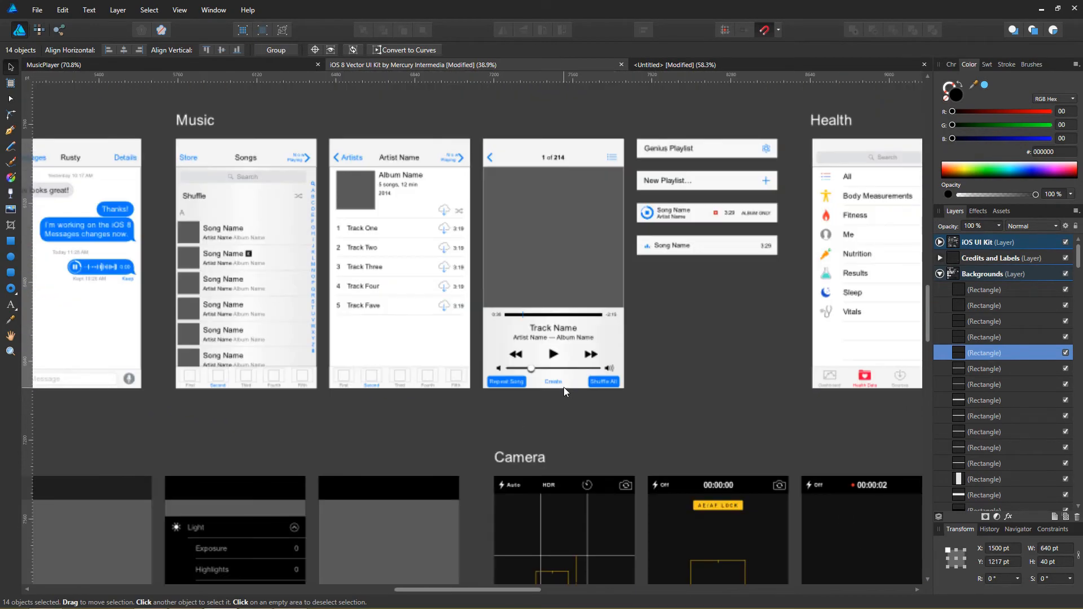
pyautogui.scroll(1, 556, 362)
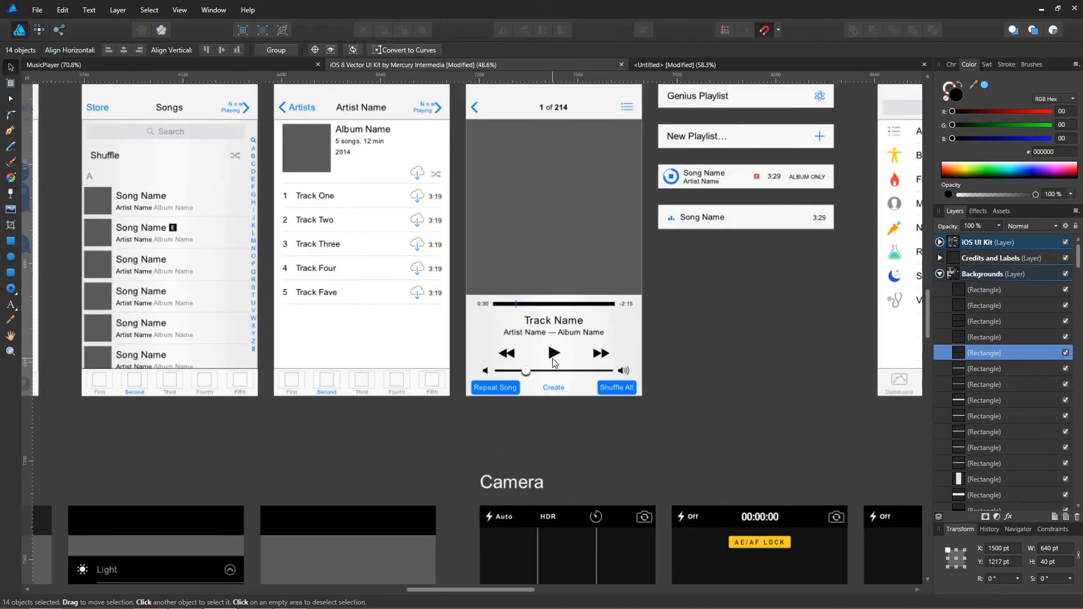
pyautogui.scroll(1, 553, 362)
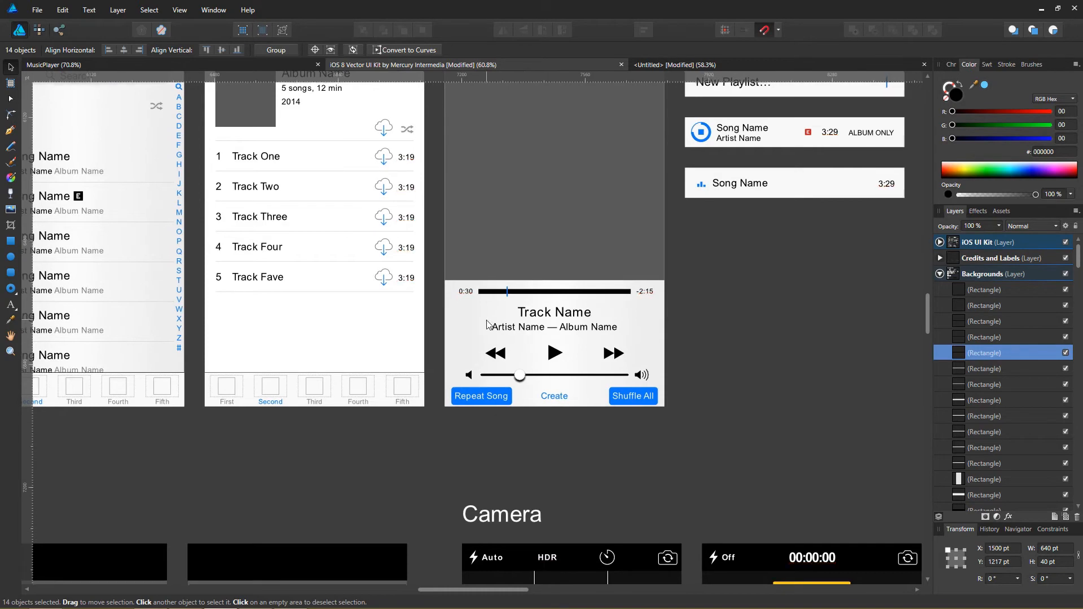
pyautogui.moveTo(488, 325); pyautogui.dragTo(564, 361)
# Step: In the untitled document, draw a full-width rectangle about 750 by 167 px along the artboard's bottom edge
pyautogui.click(657, 65)
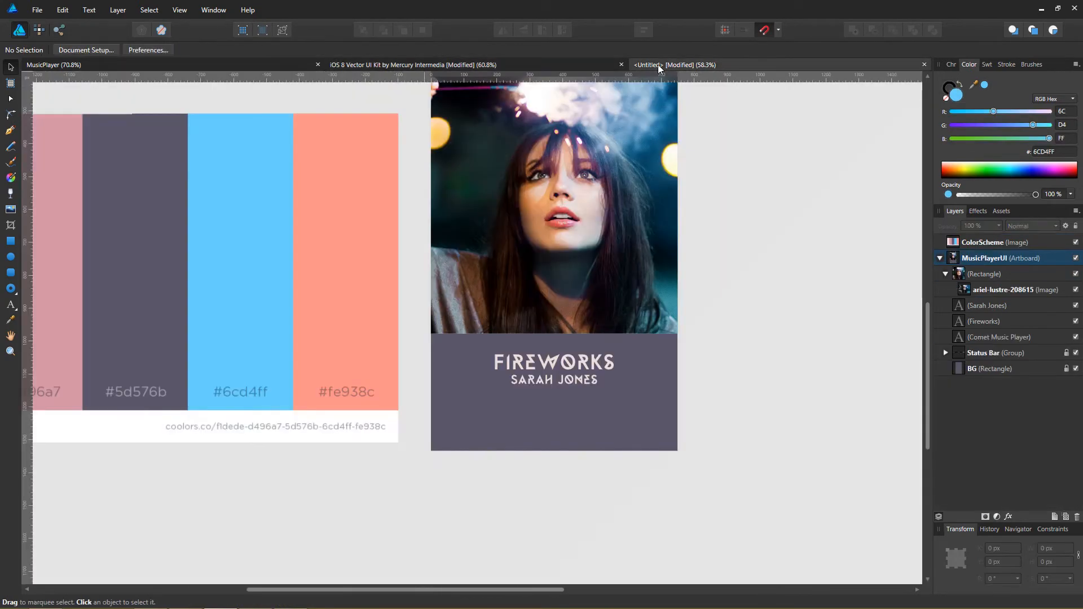
pyautogui.hscroll(2, 363, 315)
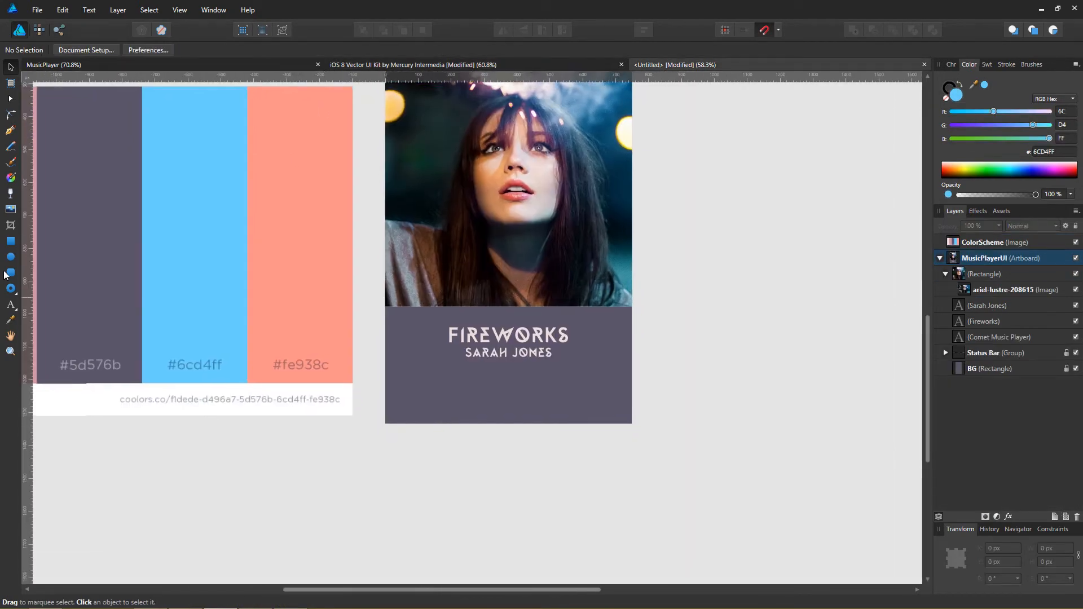
pyautogui.click(10, 242)
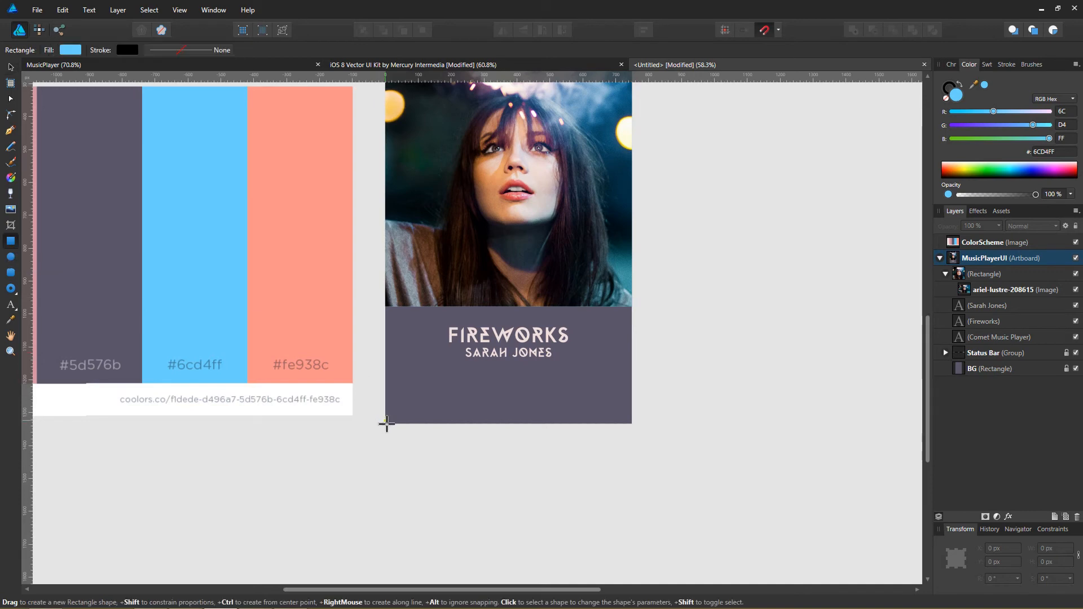
pyautogui.moveTo(390, 426)
pyautogui.mouseDown()
pyautogui.moveTo(396, 389)
pyautogui.moveTo(617, 384)
pyautogui.moveTo(633, 370)
pyautogui.mouseUp()
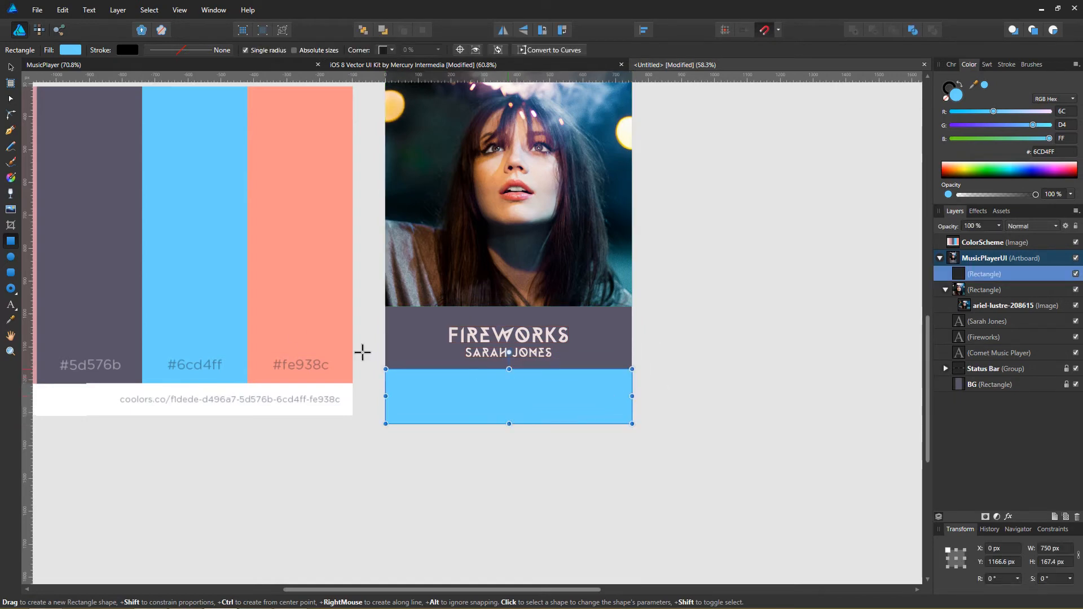
pyautogui.click(10, 67)
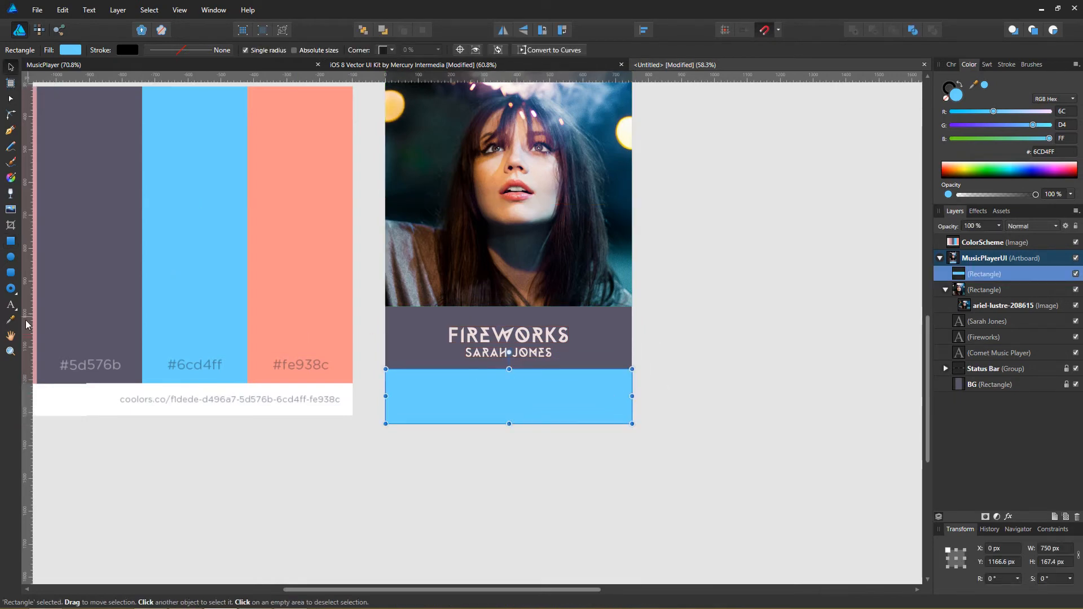
# Step: Draw an equal-sided-box triangle about 59 by 59 px with the Triangle tool, to the right of the song title
pyautogui.click(15, 290)
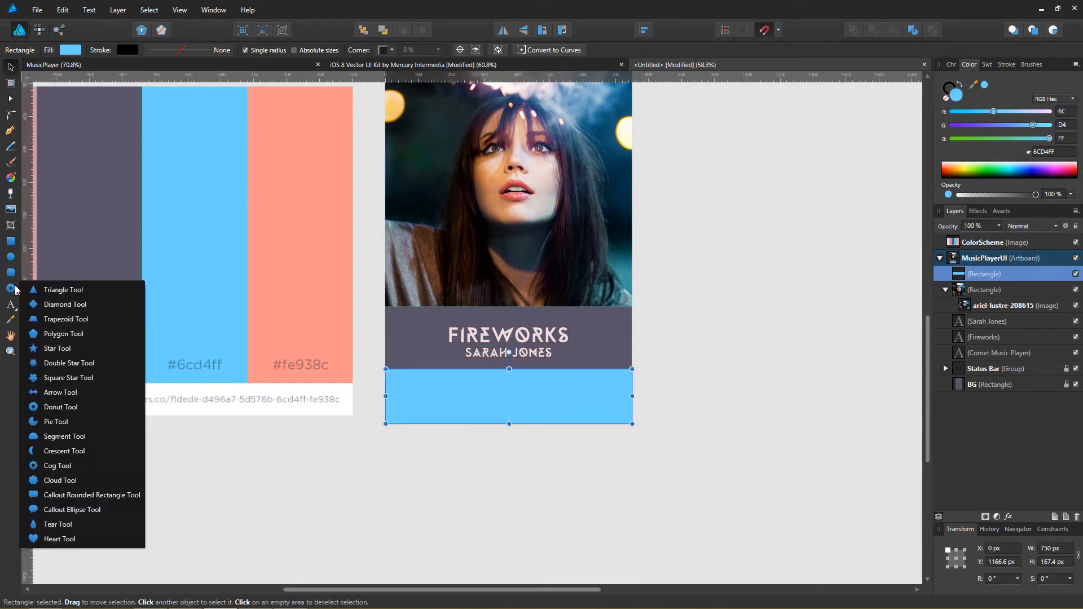
pyautogui.click(90, 294)
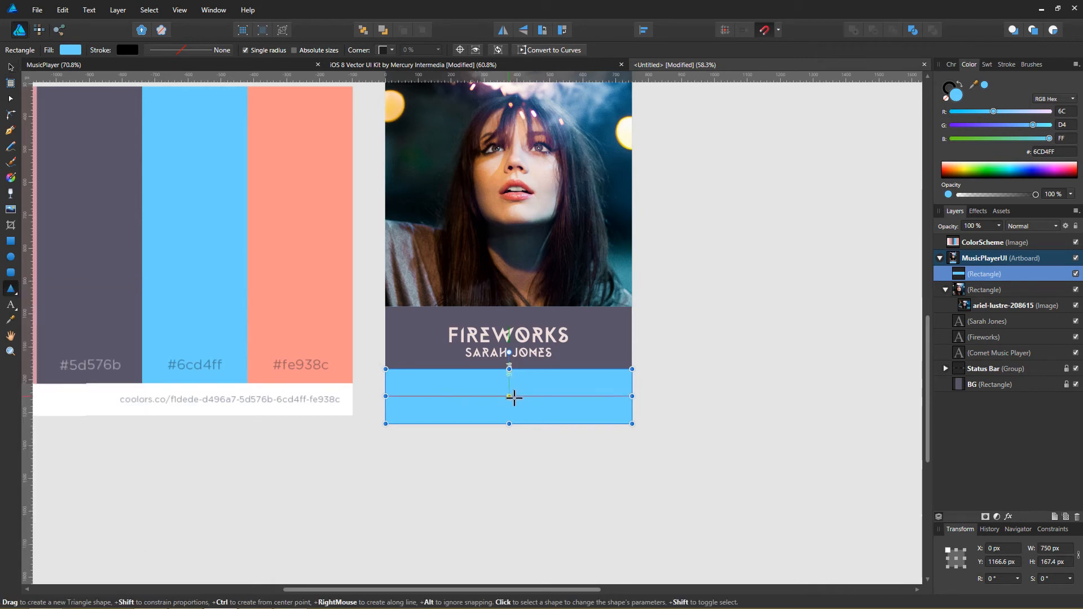
pyautogui.press('ctrl')
pyautogui.moveTo(600, 343)
pyautogui.mouseDown()
pyautogui.moveTo(615, 338)
pyautogui.moveTo(613, 359)
pyautogui.mouseUp()
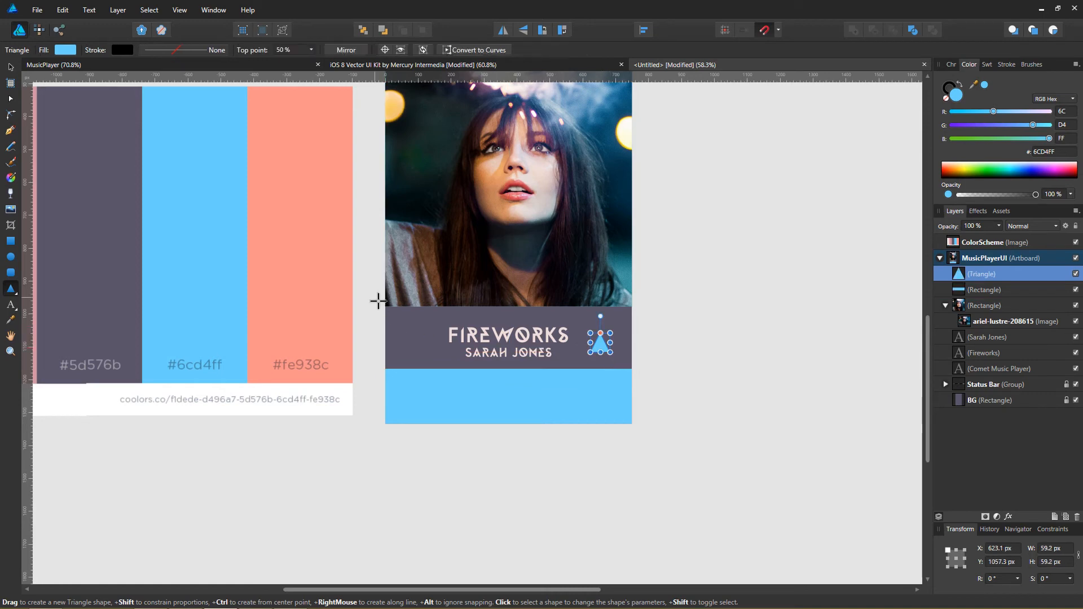
# Step: Fill the triangle with the palette's #5d576b, rotate it to point right, and place it in the centre of the blue bar
pyautogui.press('i')
pyautogui.click(123, 346)
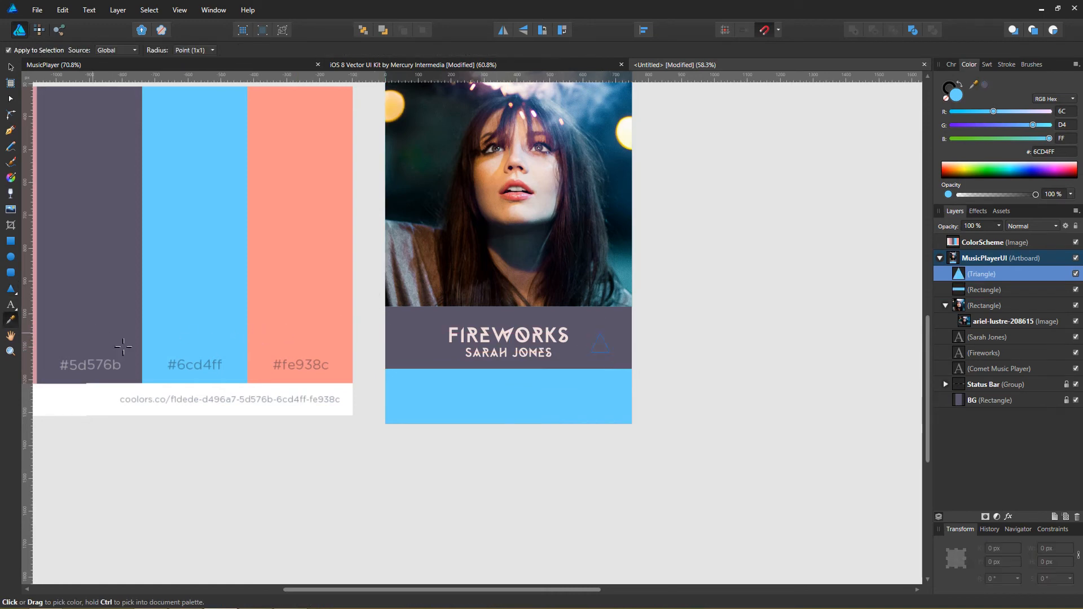
pyautogui.click(10, 67)
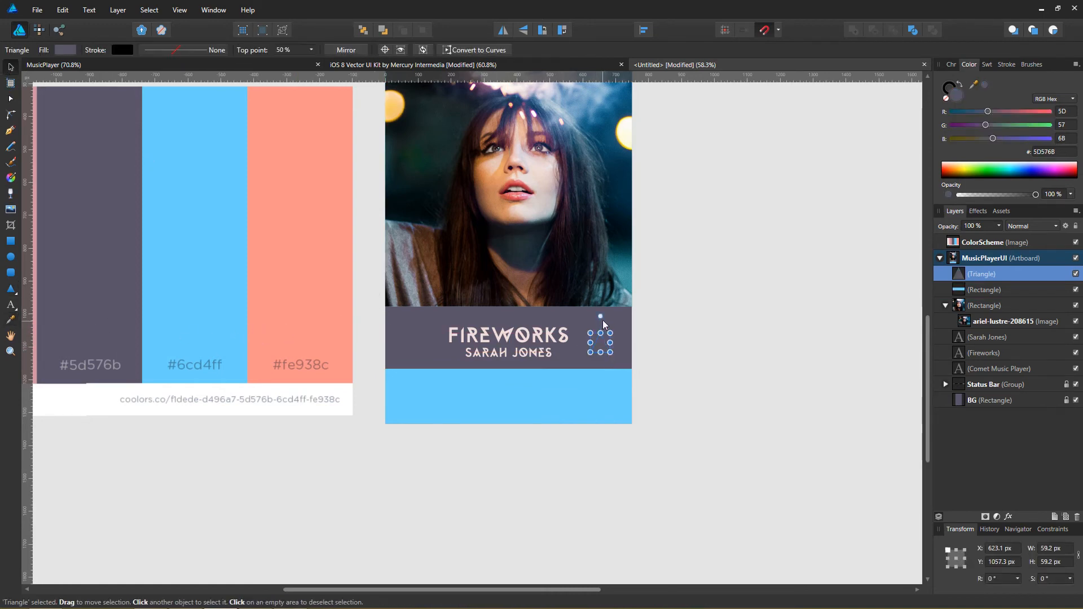
pyautogui.moveTo(601, 317); pyautogui.dragTo(511, 398)
pyautogui.click(546, 451)
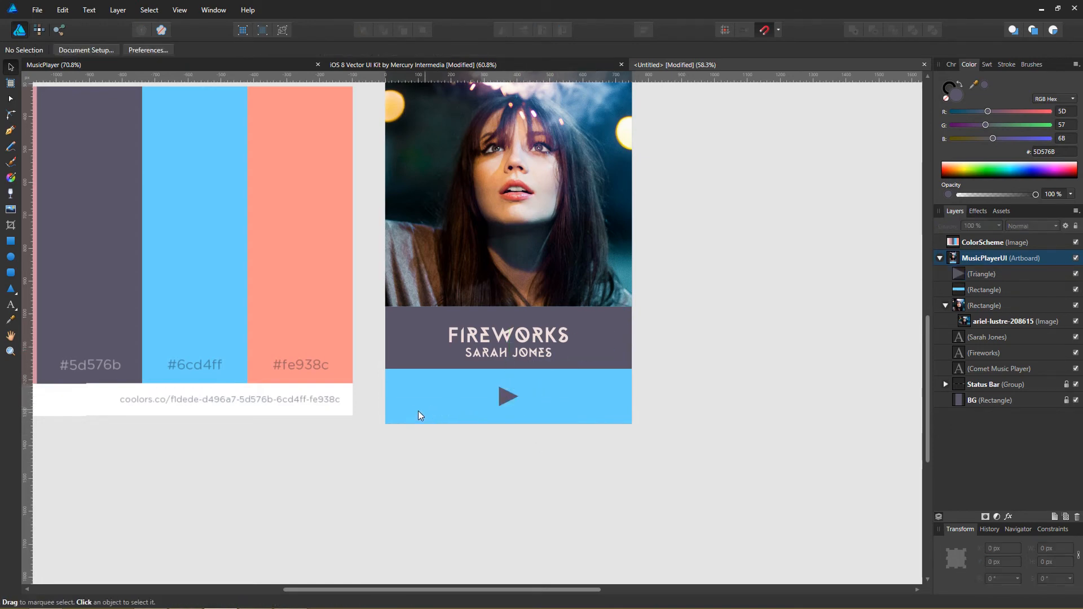
# Step: Shift the play triangle slightly downward within the blue bar, to a Y position of about 1234 px
pyautogui.hscroll(-2, 446, 401)
pyautogui.scroll(-2, 508, 384)
pyautogui.click(514, 372)
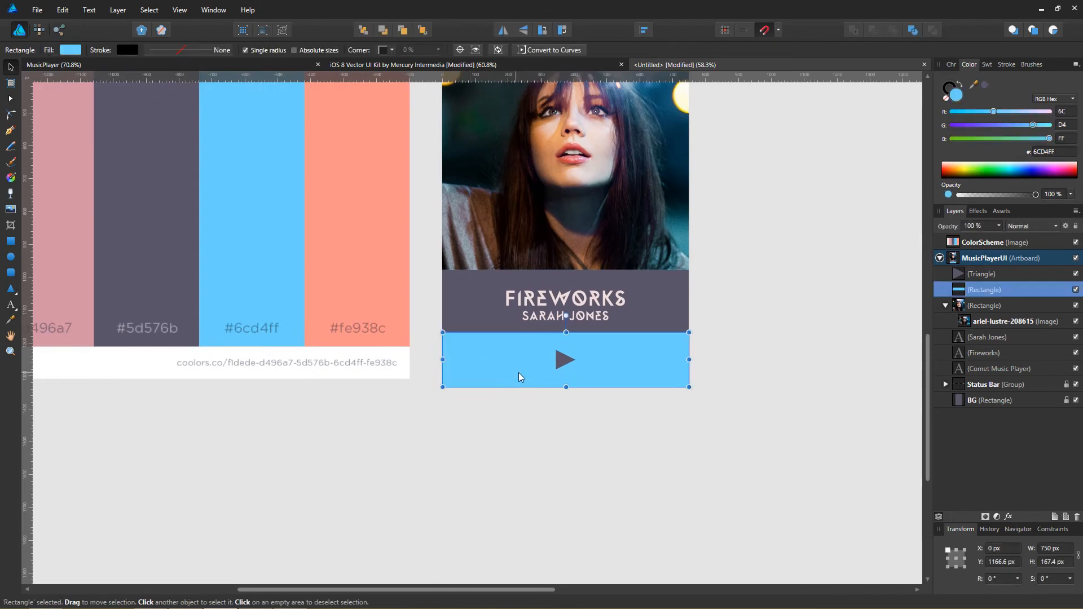
pyautogui.click(563, 360)
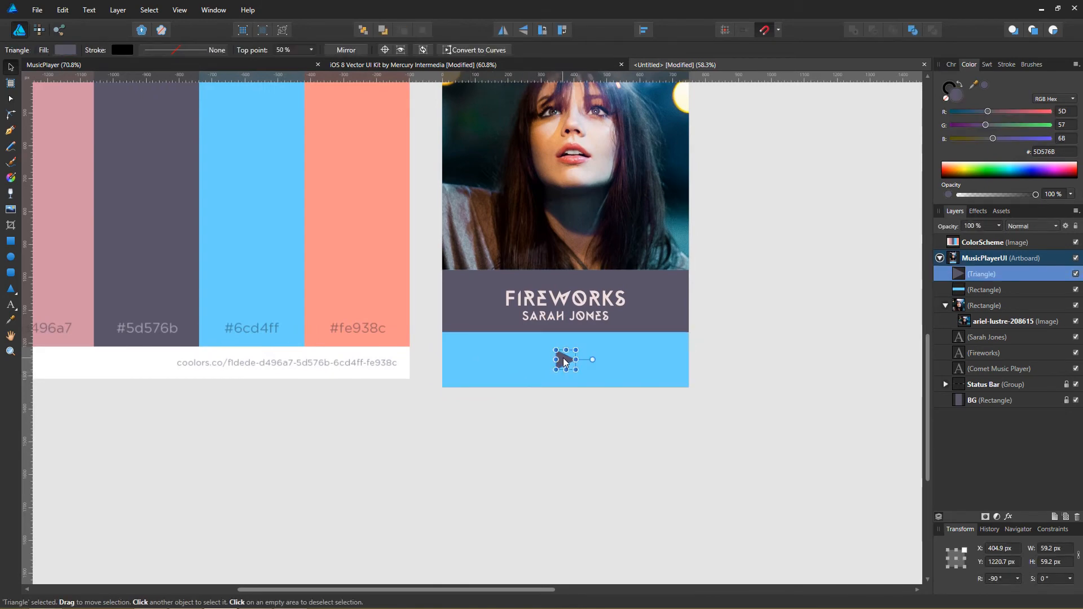
pyautogui.moveTo(564, 358); pyautogui.dragTo(564, 363)
pyautogui.hotkey('ctrl', 'd')
# Step: Recolour the bar behind the play triangle with the triangle's own fill, #5D576B, using the colour picker
pyautogui.click(534, 377)
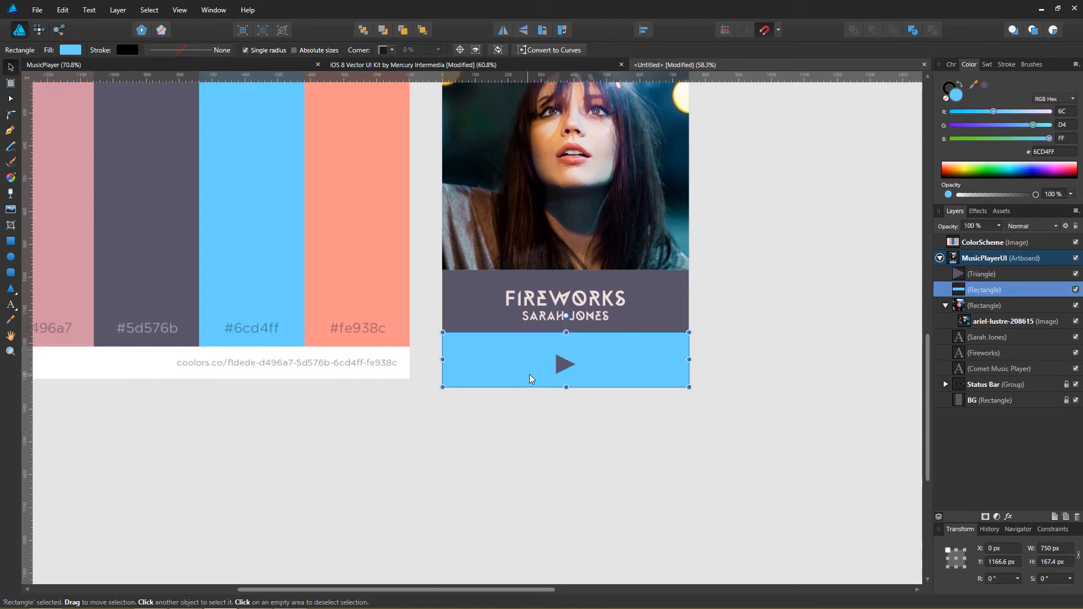
pyautogui.scroll(3, 555, 378)
pyautogui.click(569, 355)
pyautogui.click(516, 362)
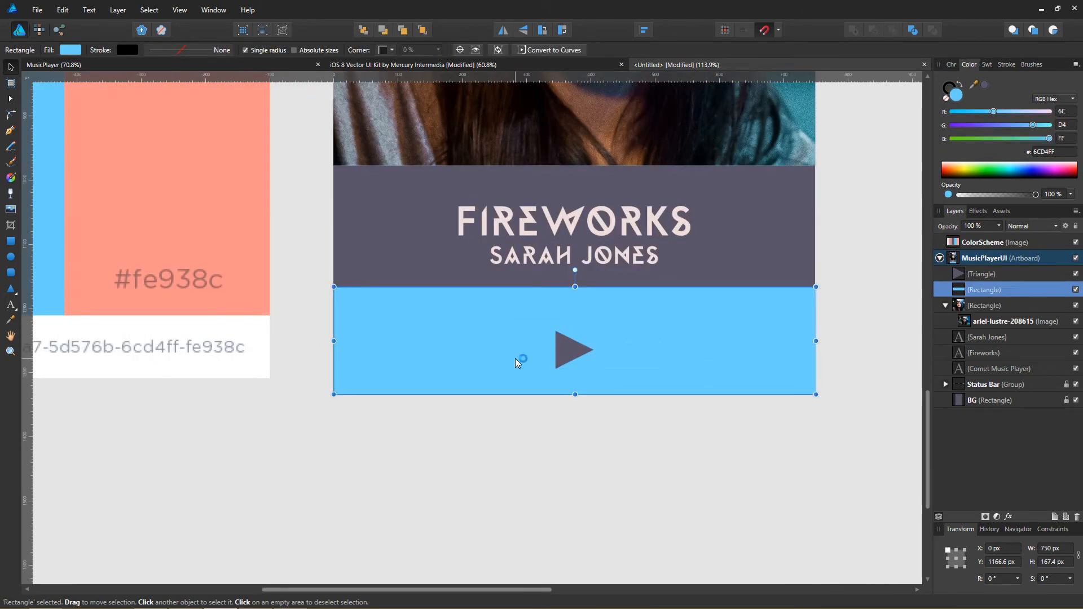
pyautogui.press('i')
pyautogui.click(564, 356)
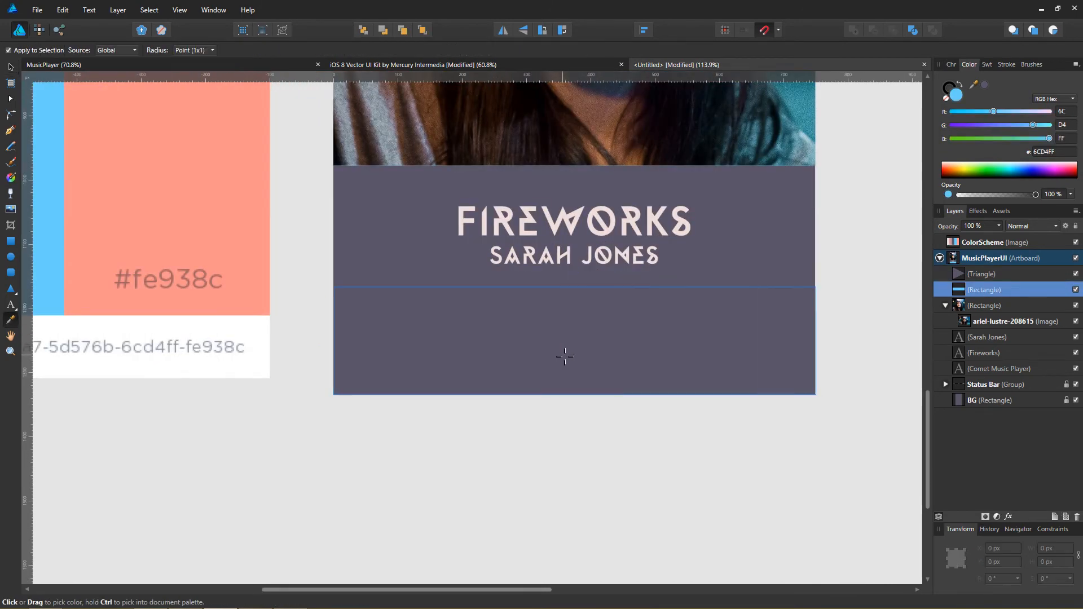
pyautogui.click(11, 67)
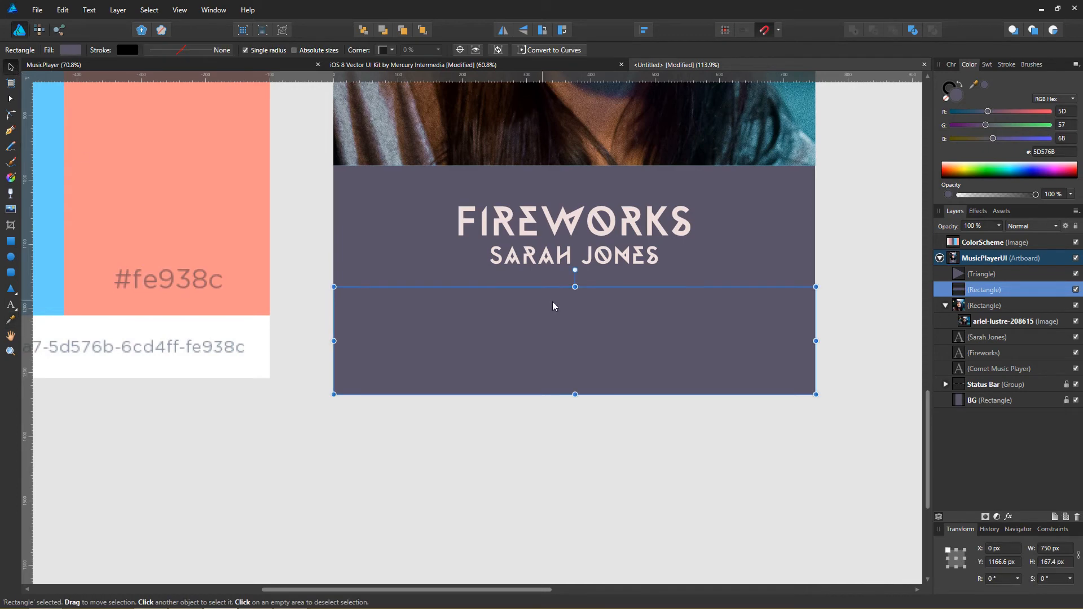
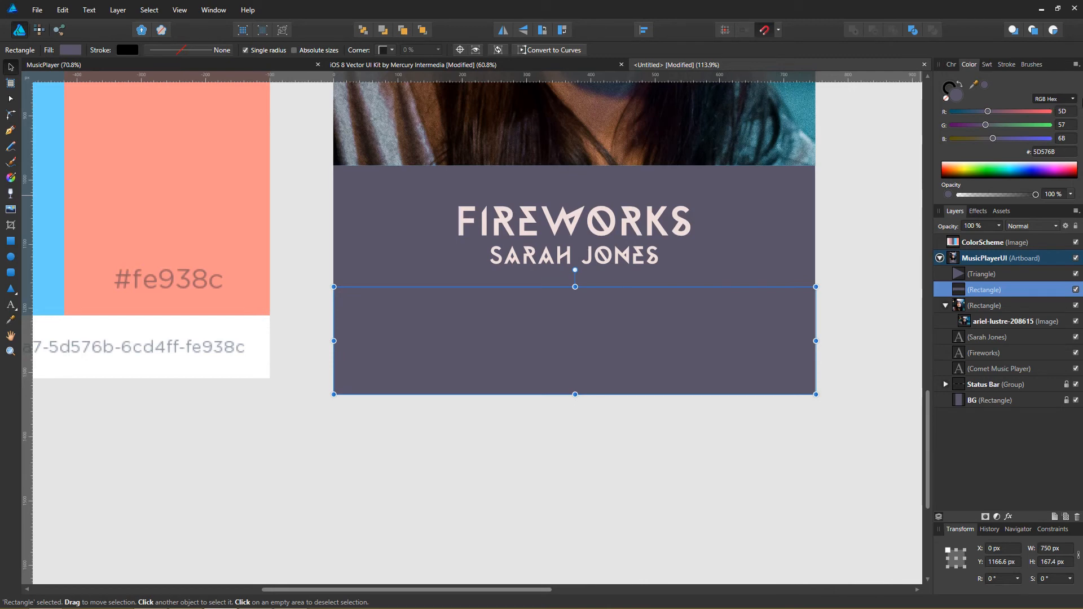
# Step: Switch the colour model to HSL and darken the bar's fill to a lightness of 20
pyautogui.click(1074, 100)
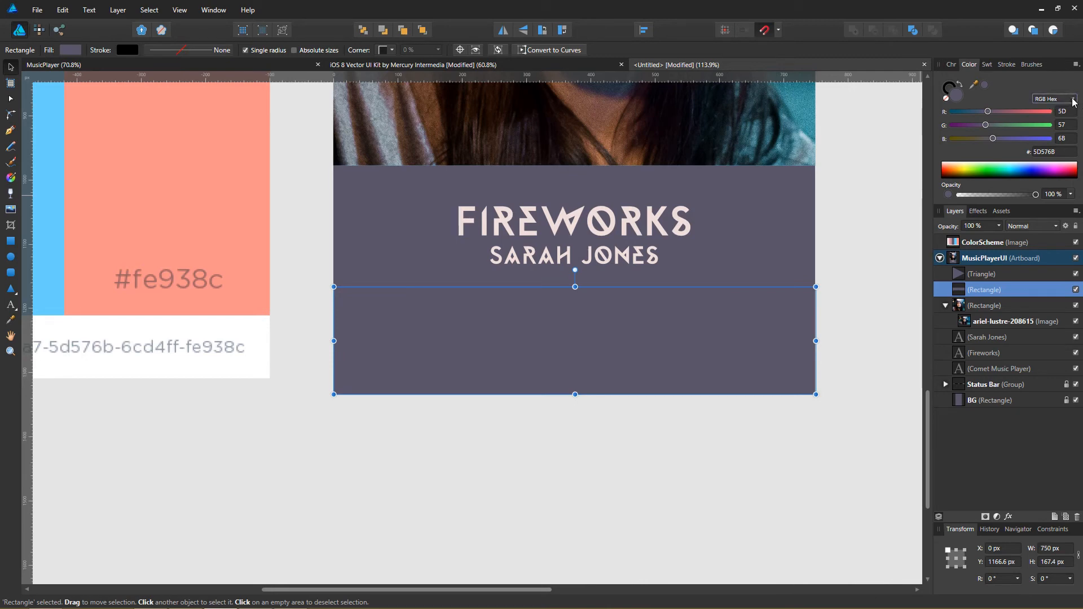
pyautogui.click(1040, 135)
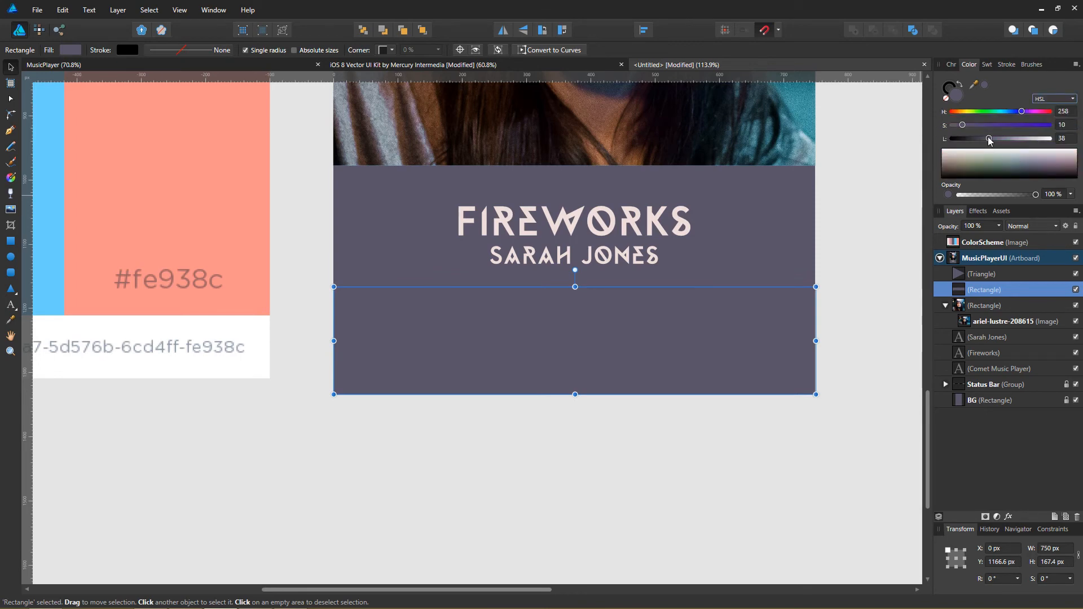
pyautogui.moveTo(988, 137); pyautogui.dragTo(972, 147)
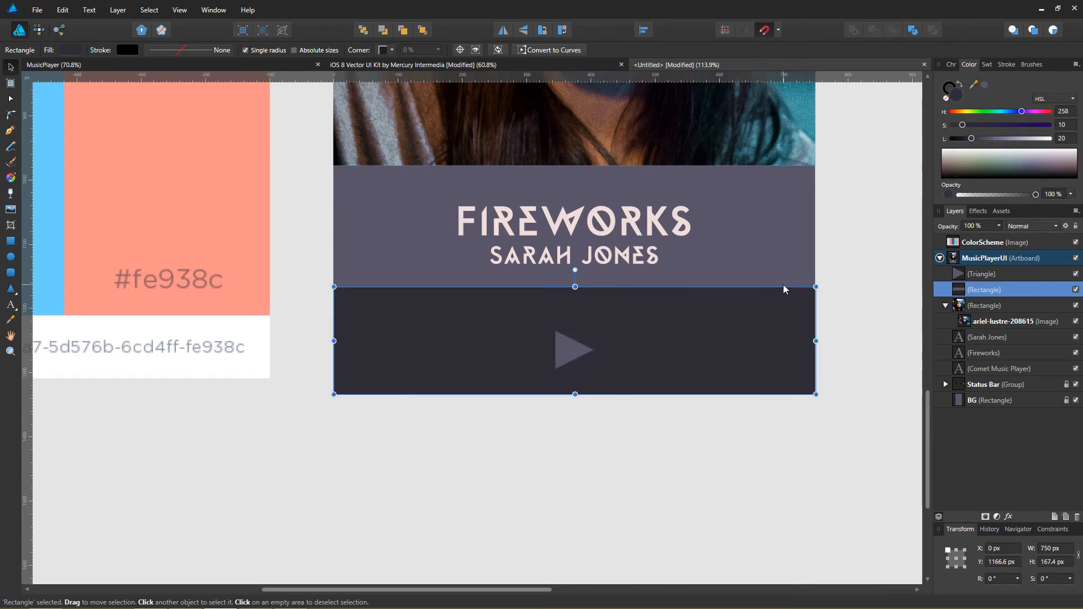
pyautogui.click(338, 422)
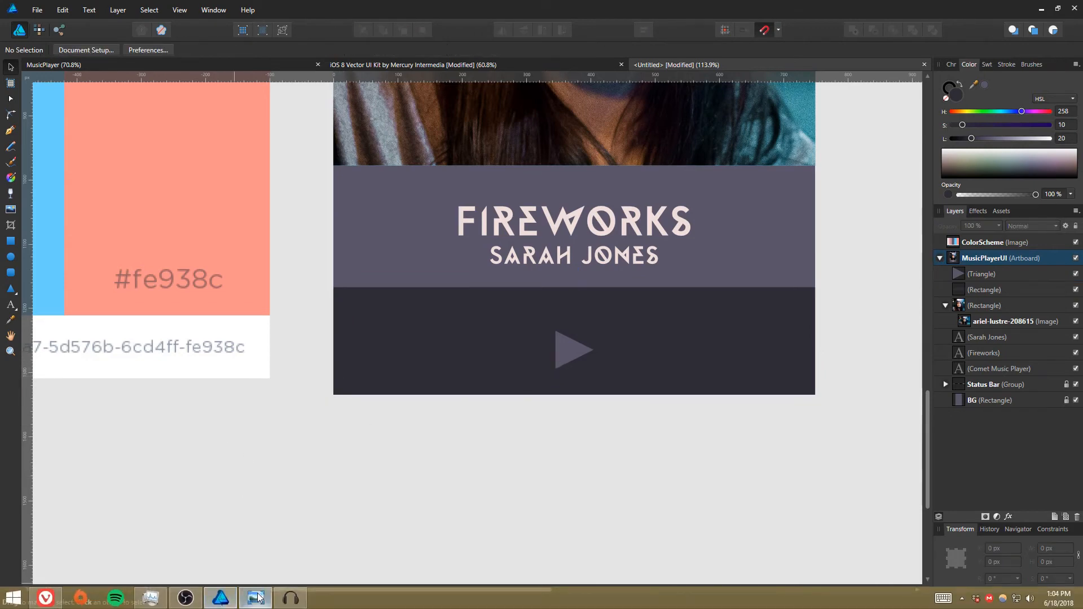
# Step: Check the icon colours in the reference mockup, and fill the play triangle with the palette's pale pink #f1dede
pyautogui.click(257, 598)
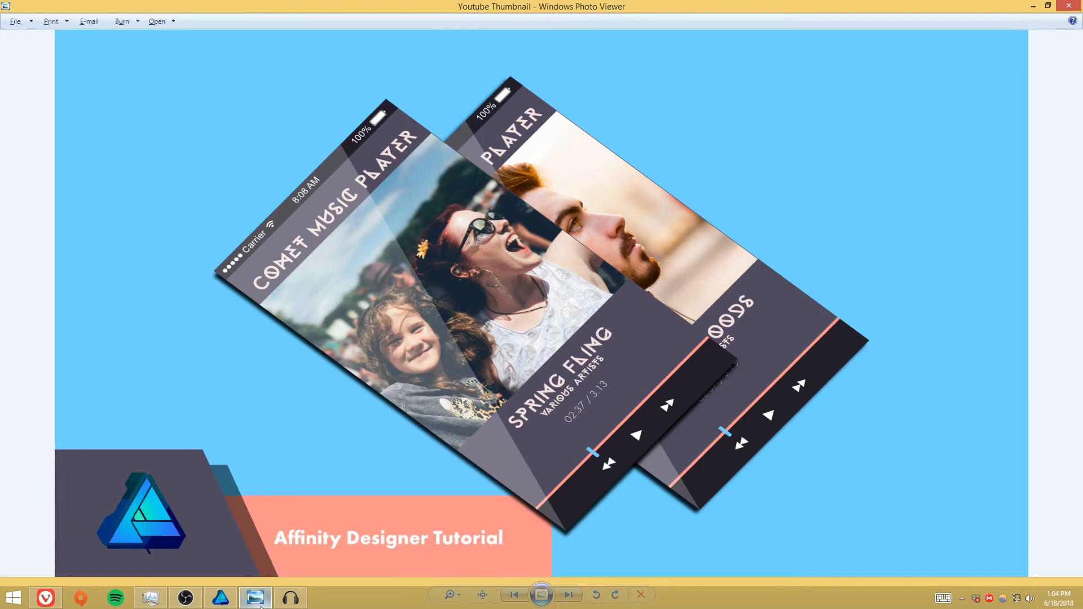
pyautogui.click(257, 598)
pyautogui.click(576, 356)
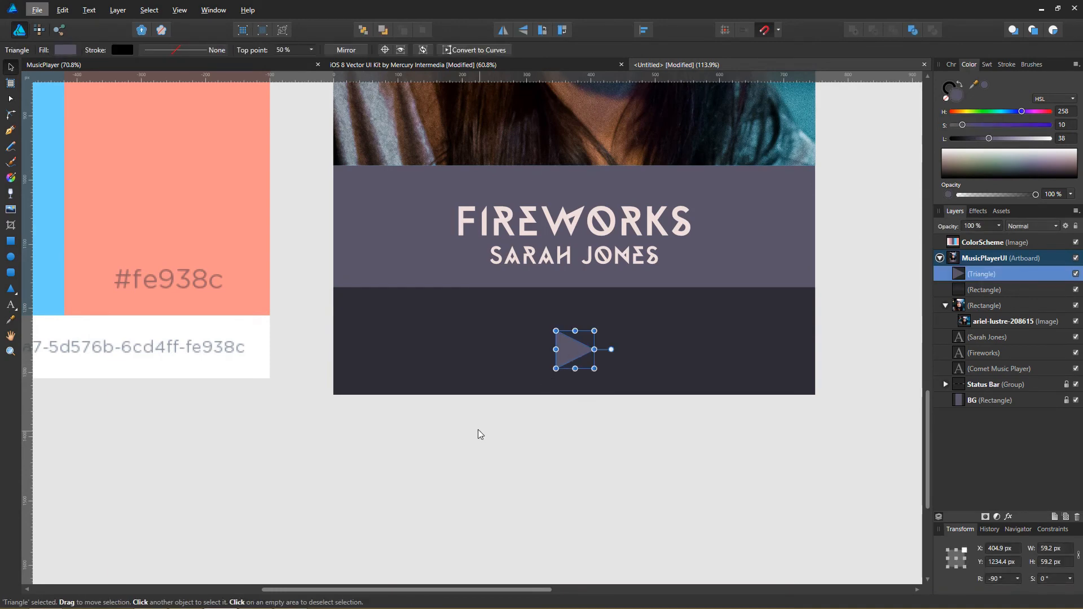
pyautogui.scroll(-3, 390, 374)
pyautogui.moveTo(365, 339); pyautogui.dragTo(582, 367)
pyautogui.scroll(-3, 581, 367)
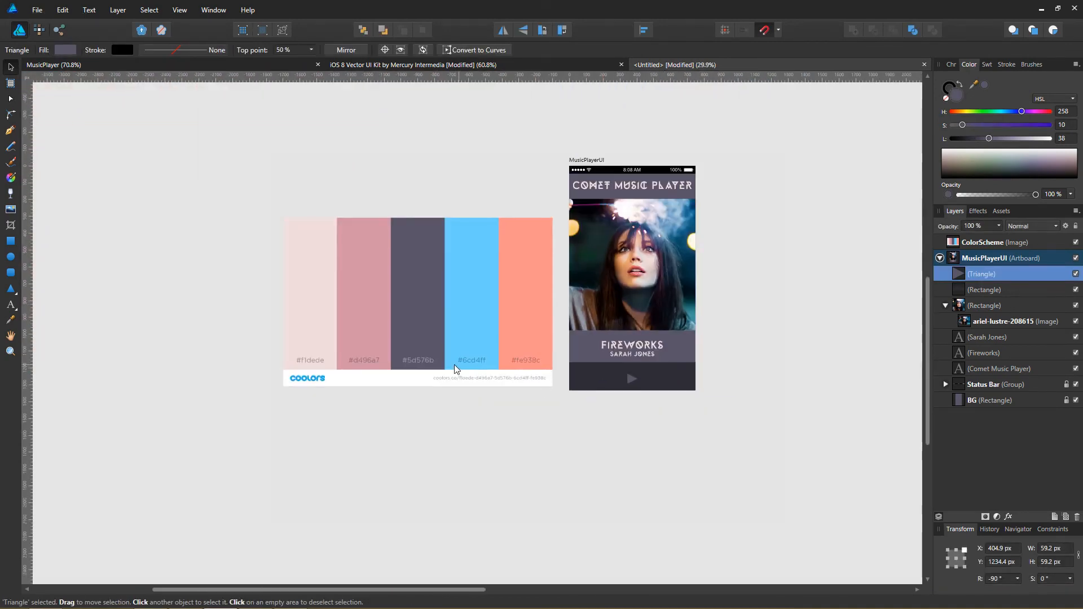
pyautogui.moveTo(427, 349); pyautogui.dragTo(456, 361)
pyautogui.scroll(1, 456, 361)
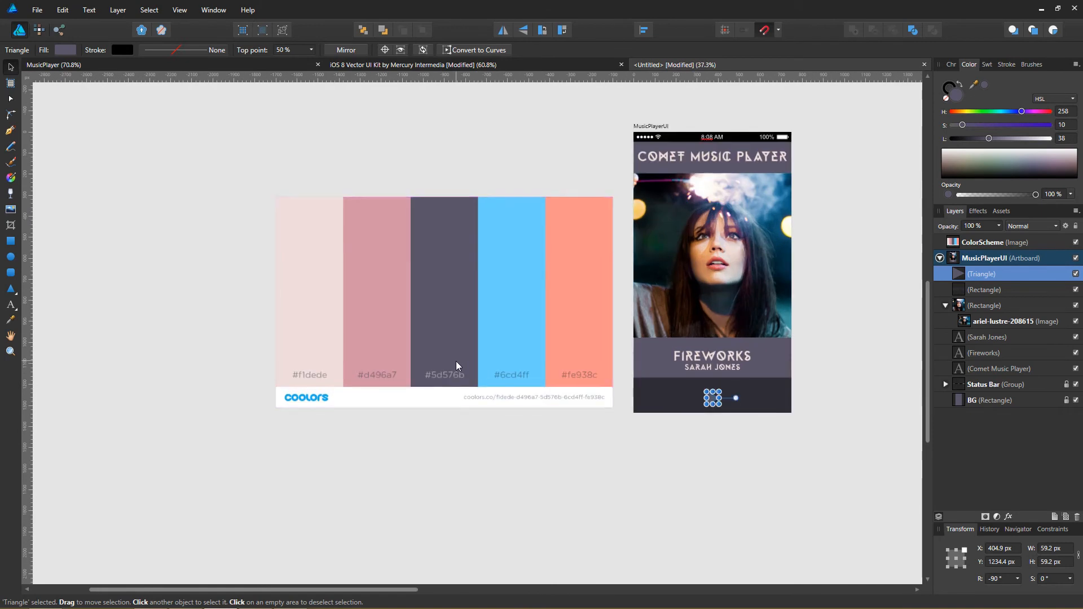
pyautogui.press('i')
pyautogui.click(314, 319)
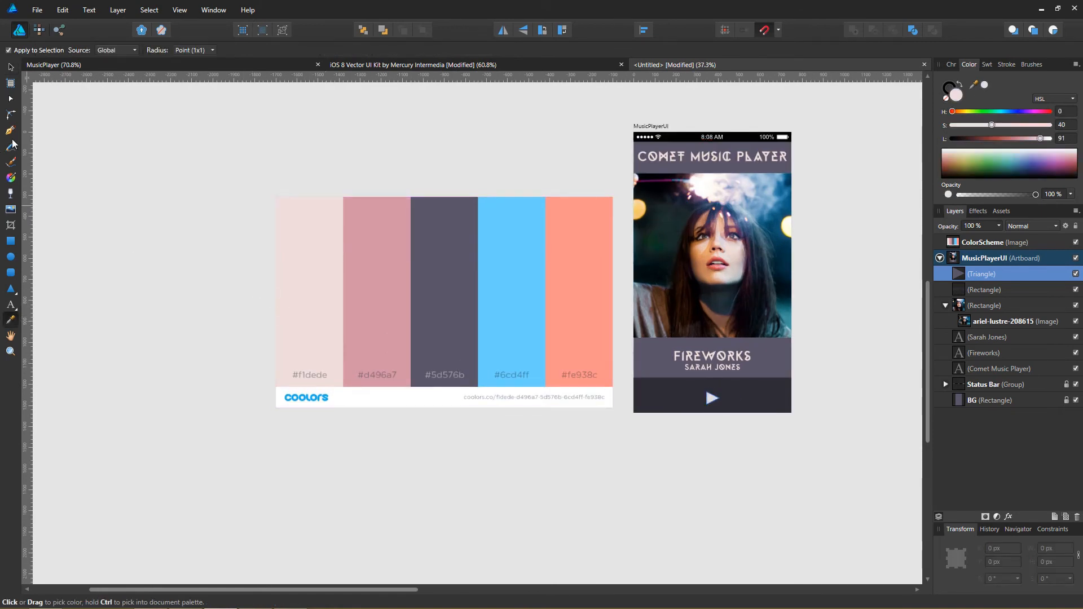
pyautogui.click(11, 67)
pyautogui.click(608, 418)
# Step: Centre the play triangle vertically against the dark control bar with the alignment options
pyautogui.moveTo(709, 399); pyautogui.dragTo(494, 354)
pyautogui.scroll(6, 504, 385)
pyautogui.click(509, 372)
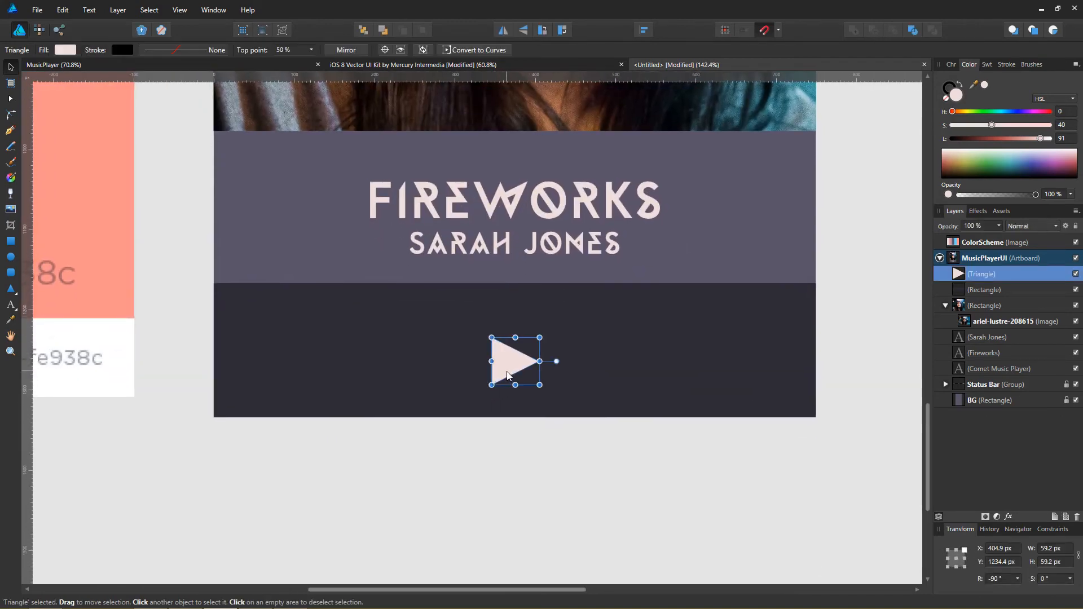
pyautogui.keyDown('shift'); pyautogui.click(628, 342); pyautogui.keyUp('shift')
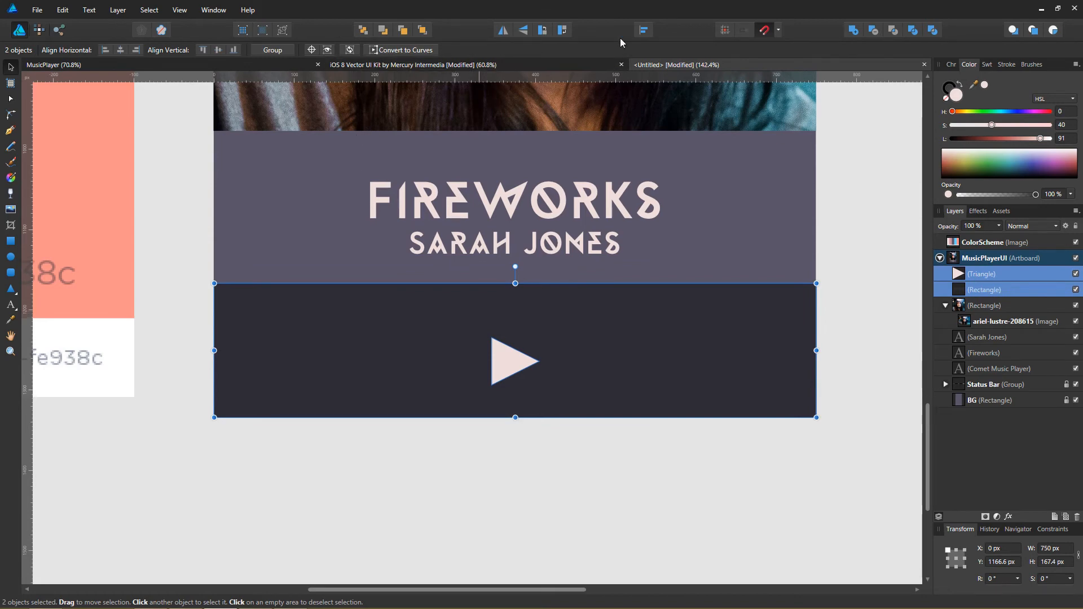
pyautogui.click(643, 30)
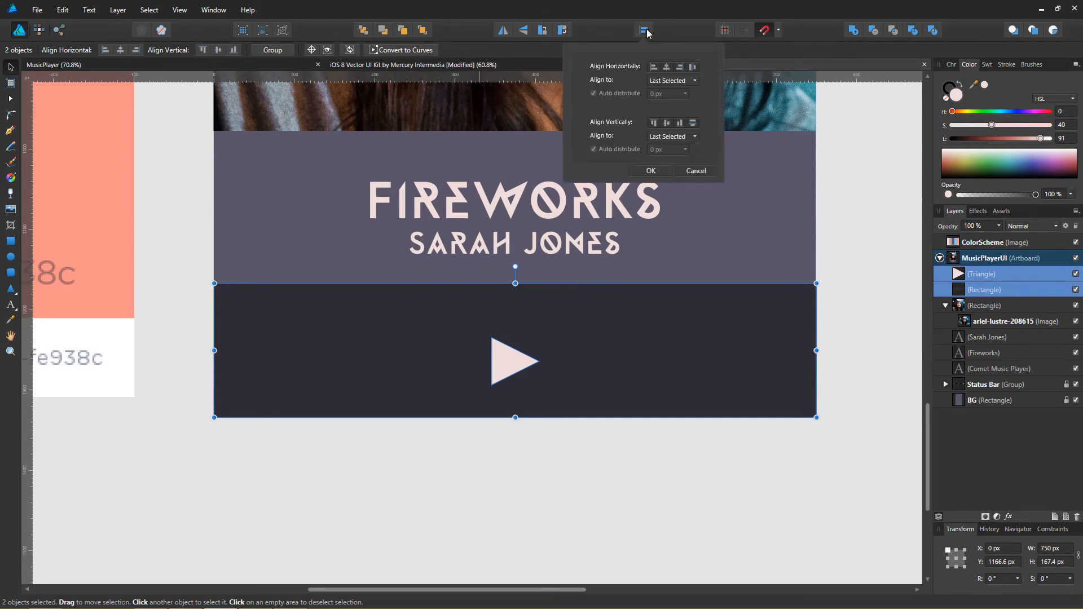
pyautogui.click(667, 123)
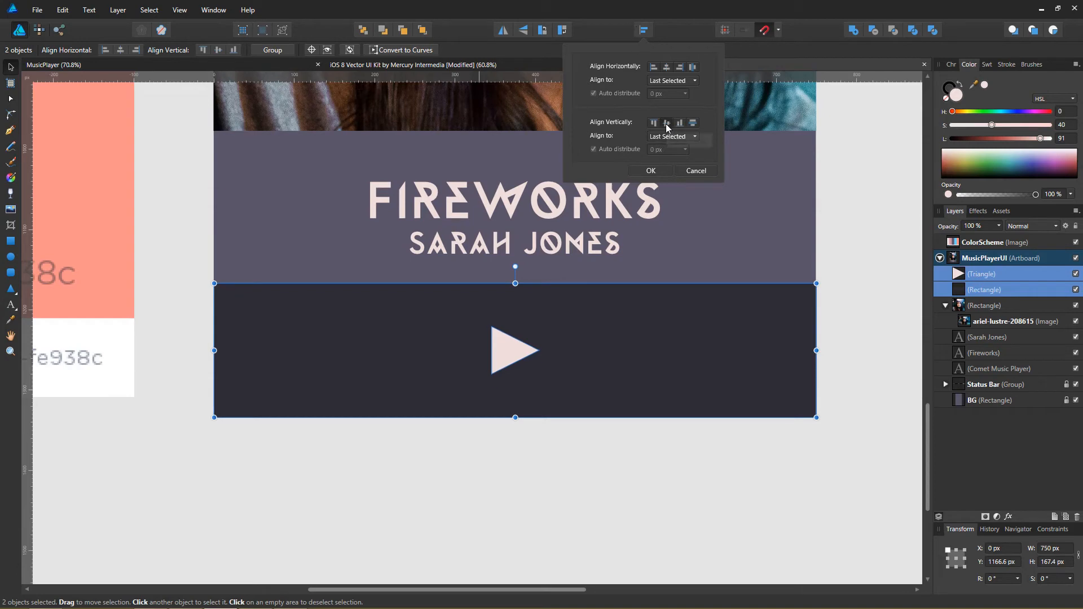
pyautogui.click(653, 175)
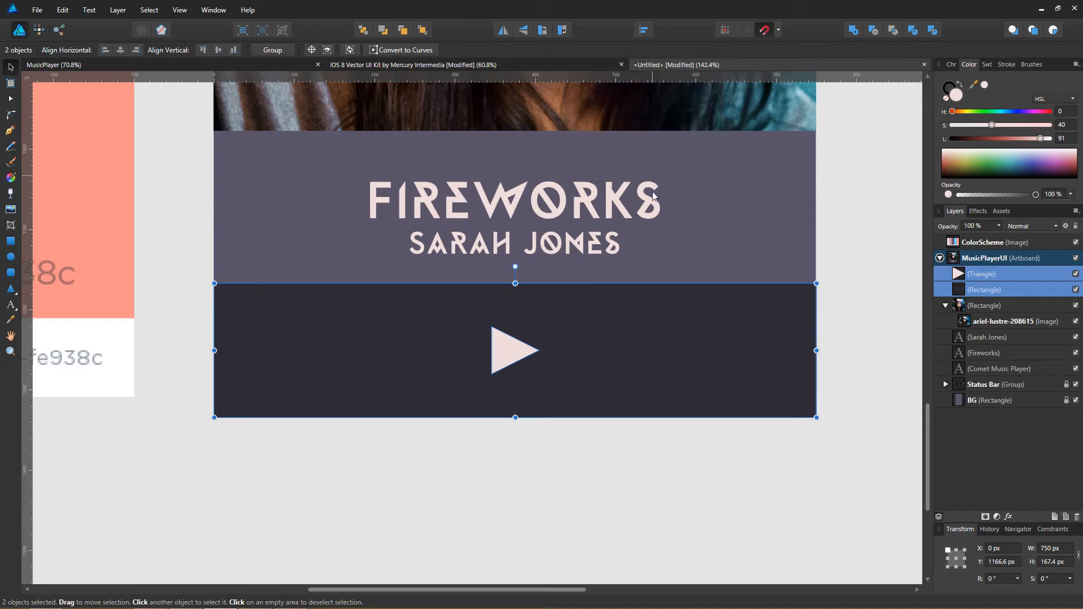
pyautogui.click(602, 443)
# Step: Duplicate the play triangle twice to its right as an overlapping fast-forward icon about 98 px wide, and group the two copies
pyautogui.click(507, 361)
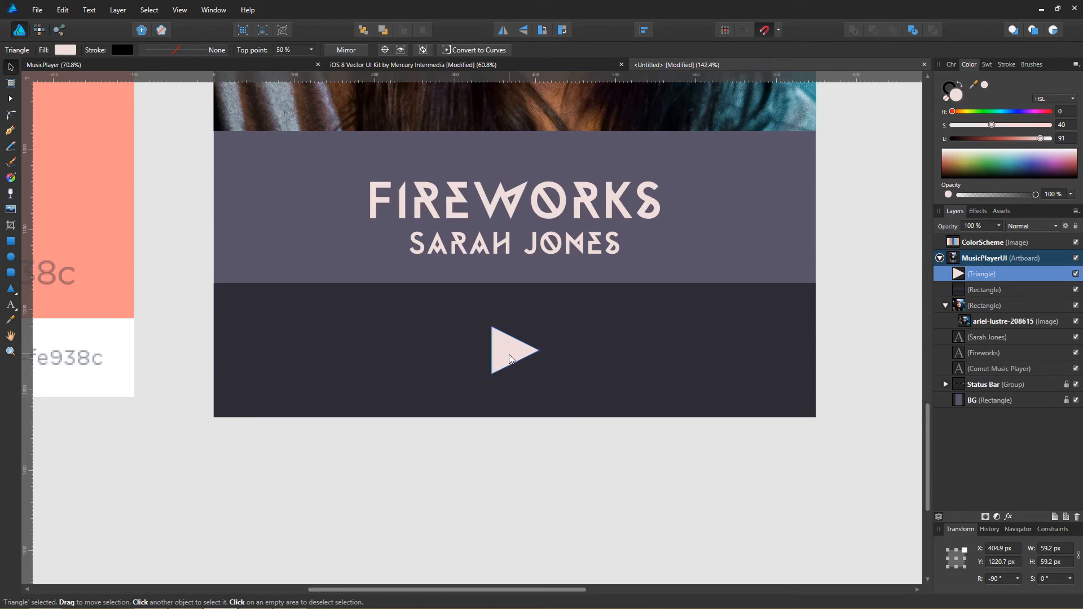
pyautogui.moveTo(510, 358); pyautogui.dragTo(642, 355)
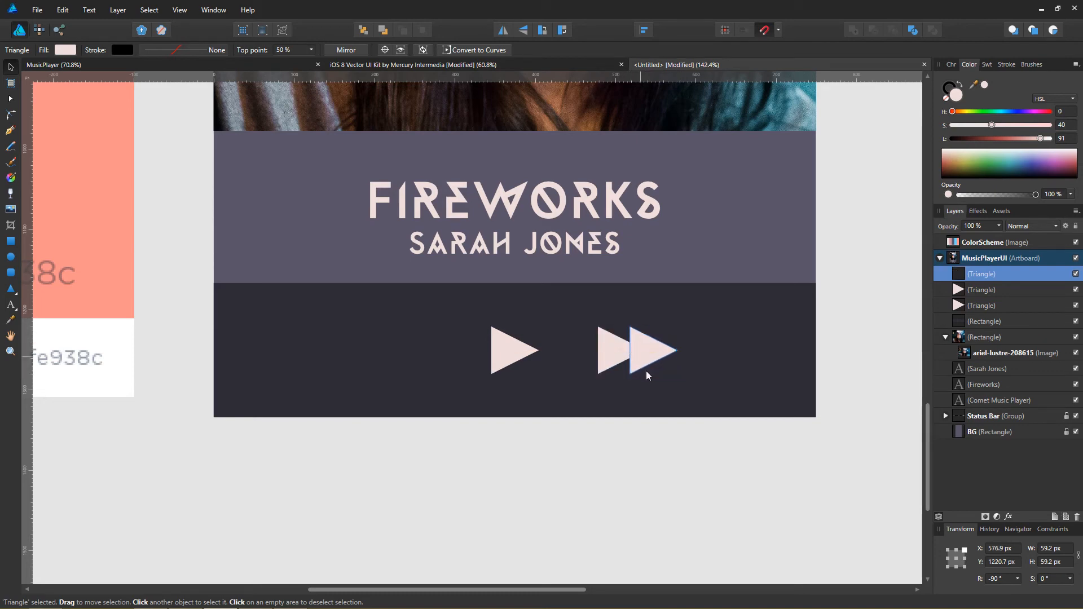
pyautogui.click(659, 445)
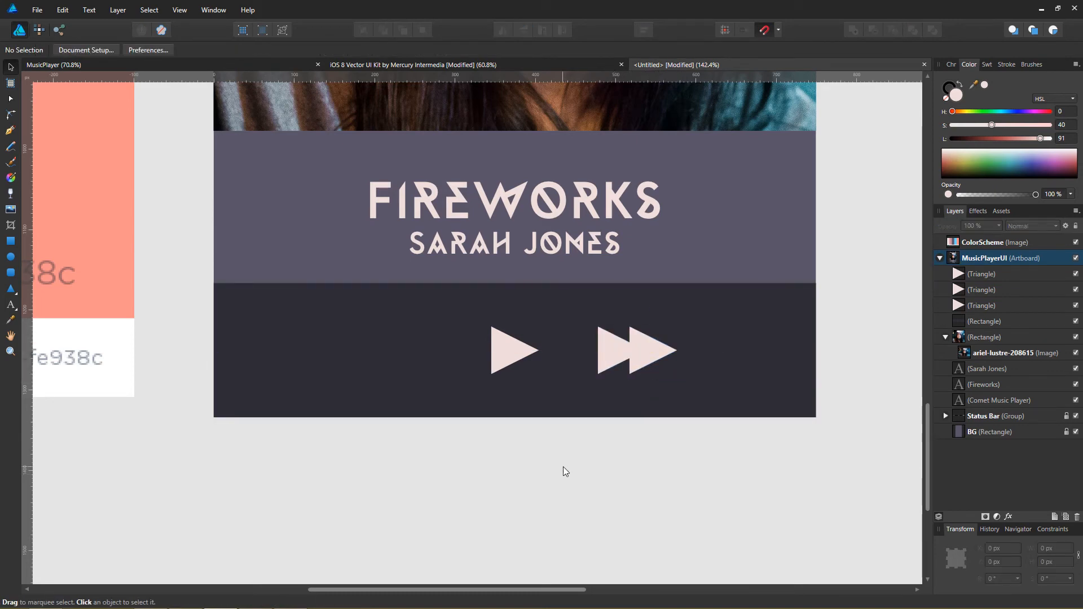
pyautogui.moveTo(709, 445); pyautogui.dragTo(590, 333)
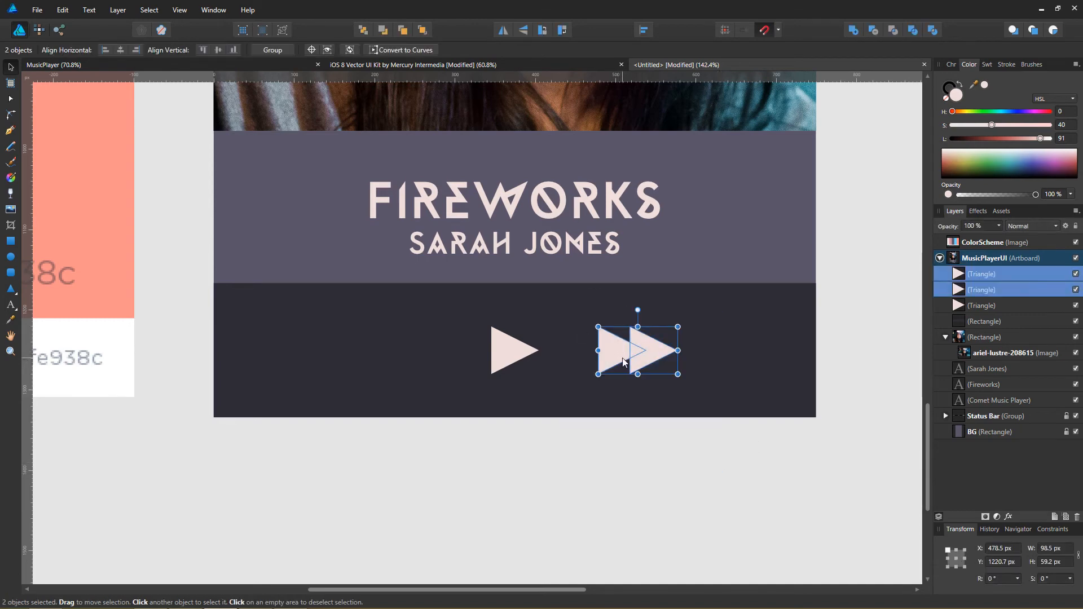
pyautogui.hotkey('ctrl', 'g')
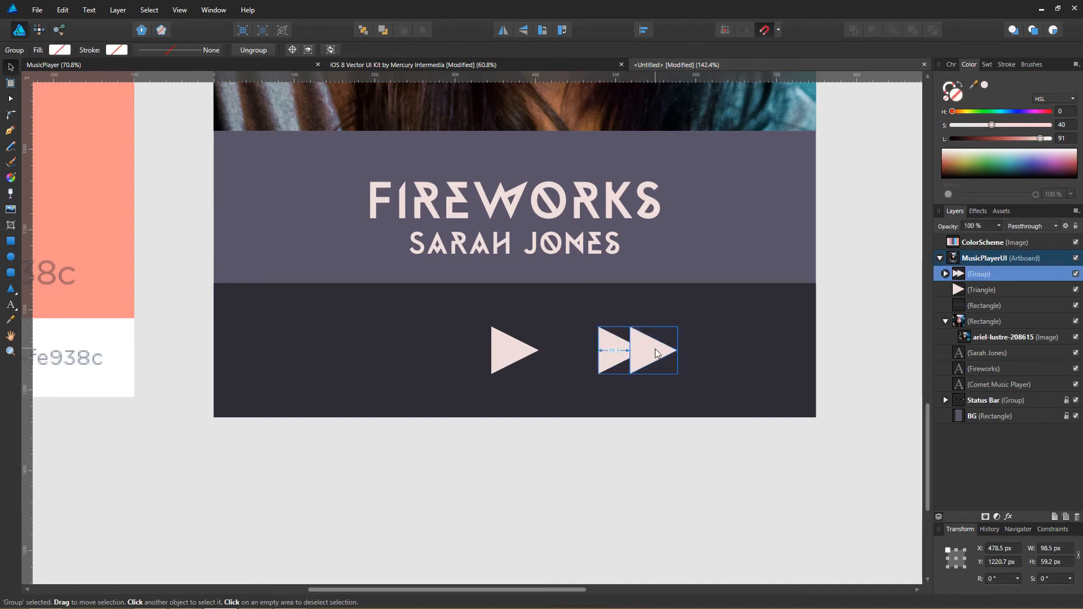
# Step: Duplicate the fast-forward group to the left of the play triangle, flipped horizontally as a rewind icon, at about X 125 px
pyautogui.moveTo(657, 353); pyautogui.dragTo(410, 358)
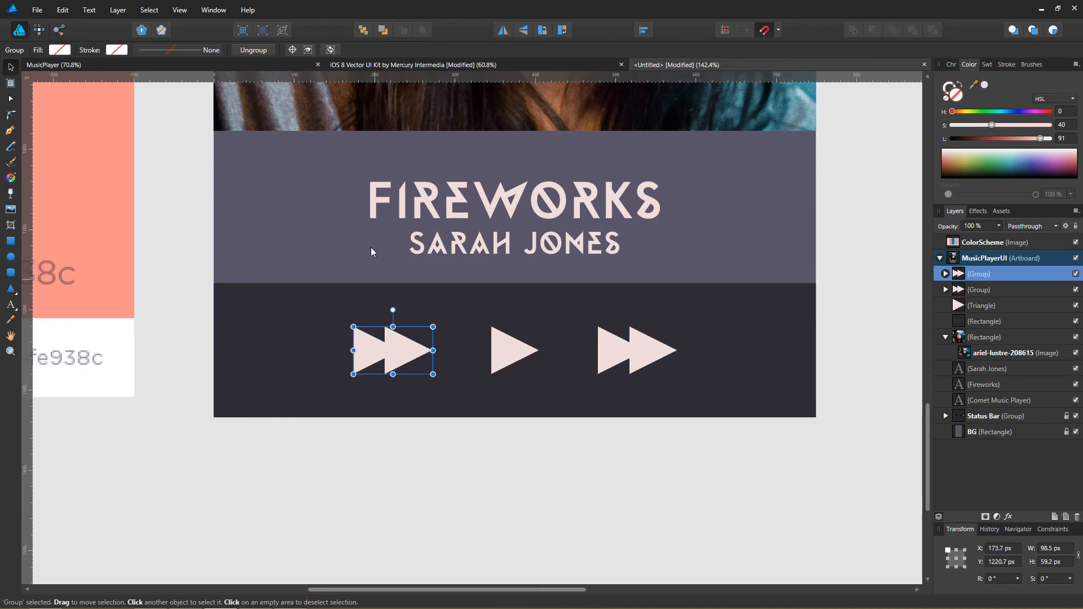
pyautogui.click(503, 31)
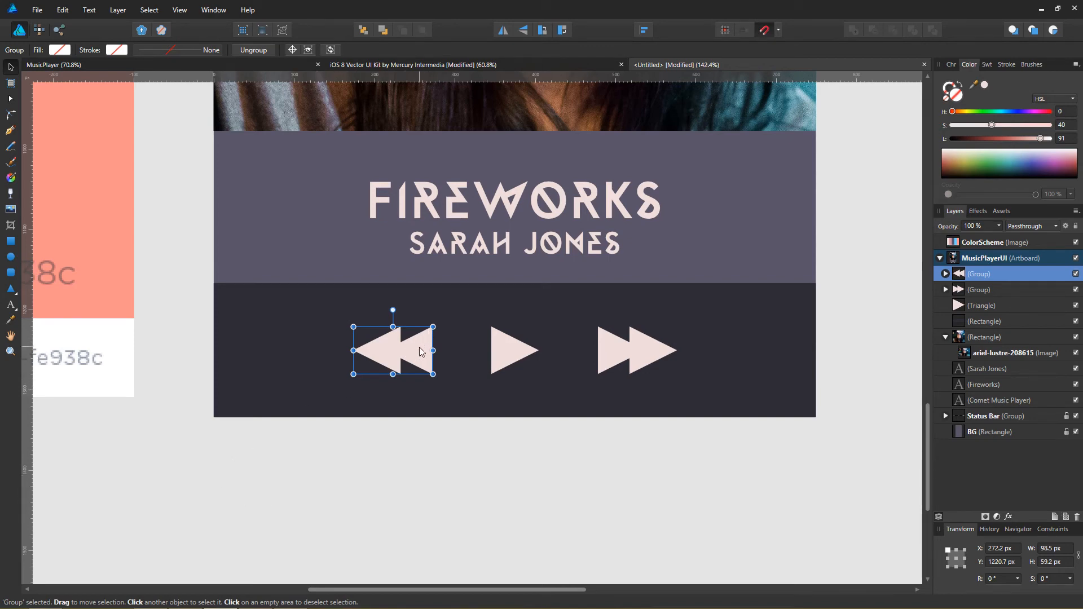
pyautogui.moveTo(419, 352); pyautogui.dragTo(381, 348)
# Step: Move the fast-forward group farther right to mirror the rewind icon's distance from the play triangle
pyautogui.click(639, 361)
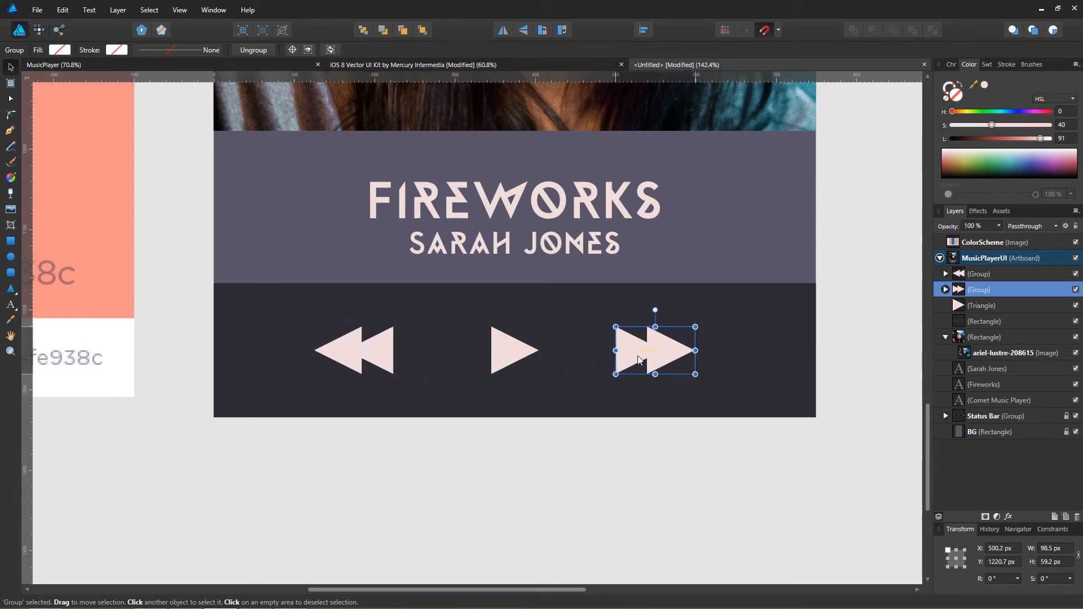
pyautogui.moveTo(639, 360); pyautogui.dragTo(661, 360)
pyautogui.click(588, 489)
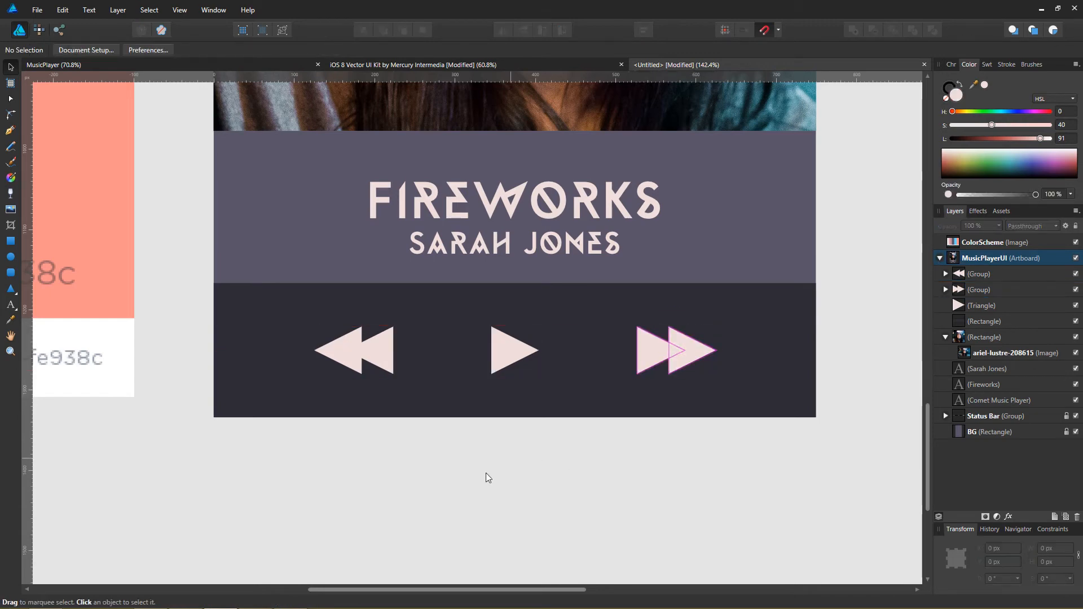
# Step: Distribute the rewind, play and fast-forward icons horizontally with automatic equal spacing
pyautogui.moveTo(261, 487); pyautogui.dragTo(810, 305)
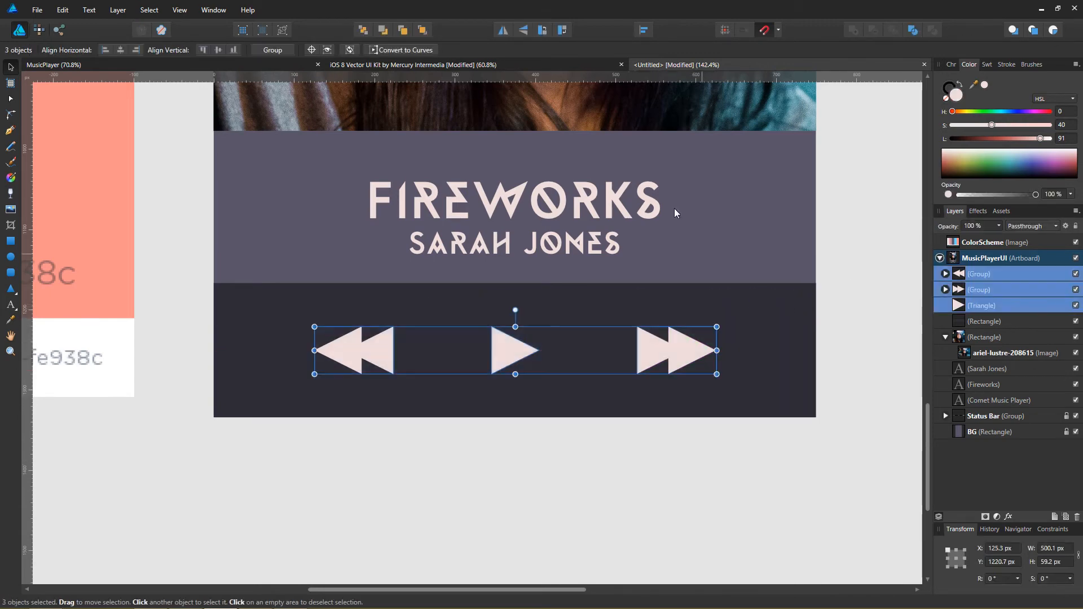
pyautogui.click(644, 30)
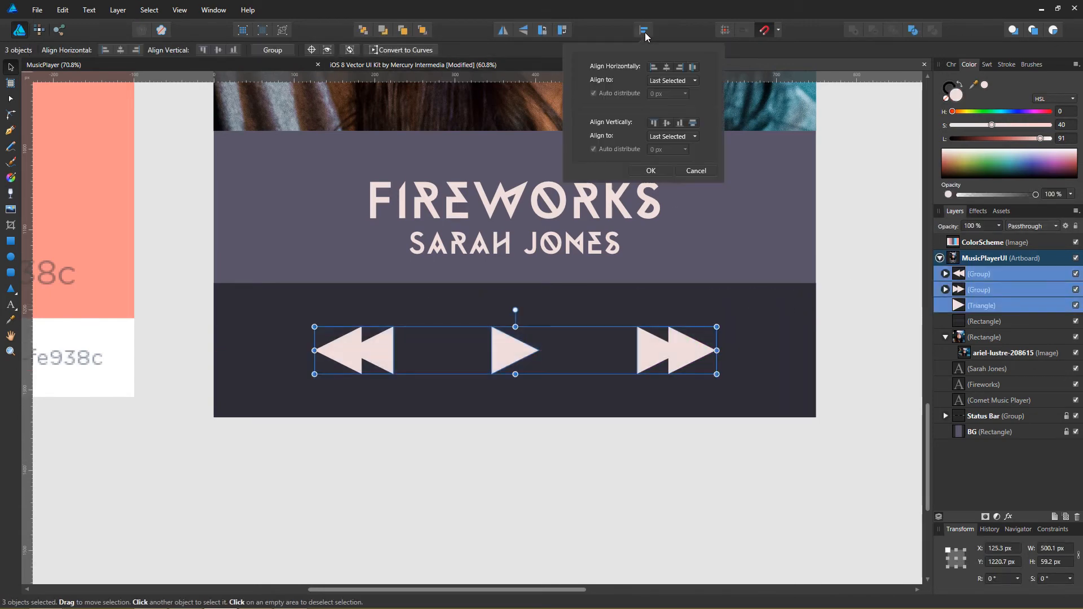
pyautogui.click(693, 67)
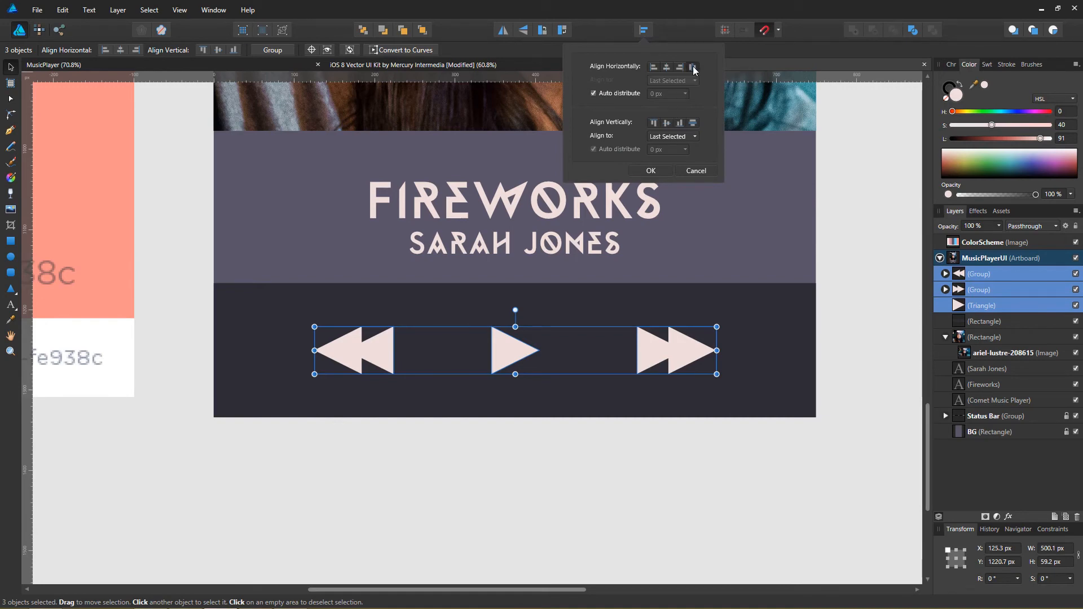
pyautogui.click(651, 170)
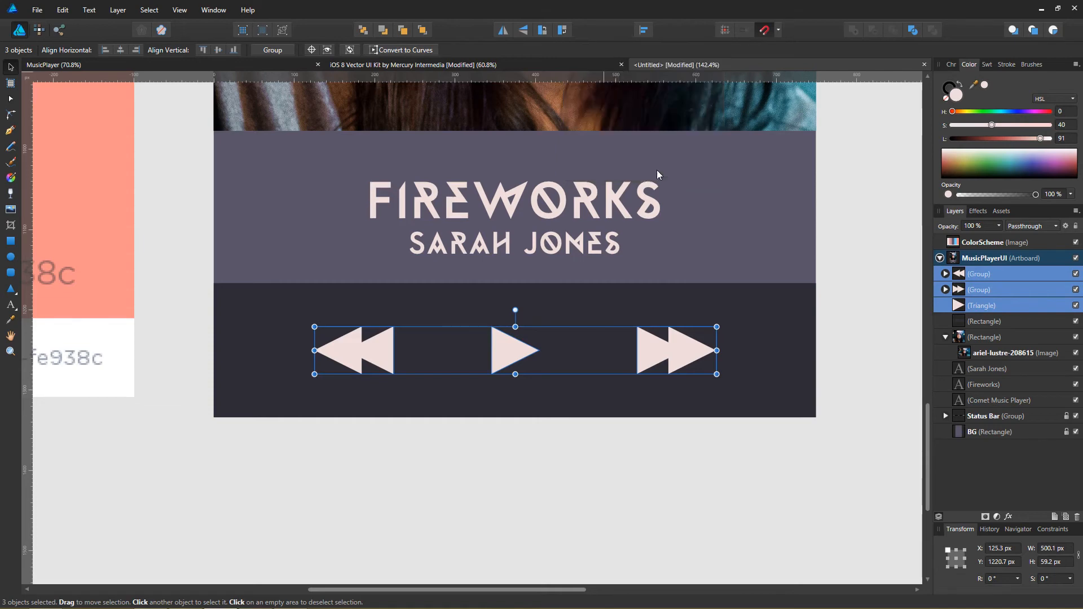
pyautogui.click(514, 483)
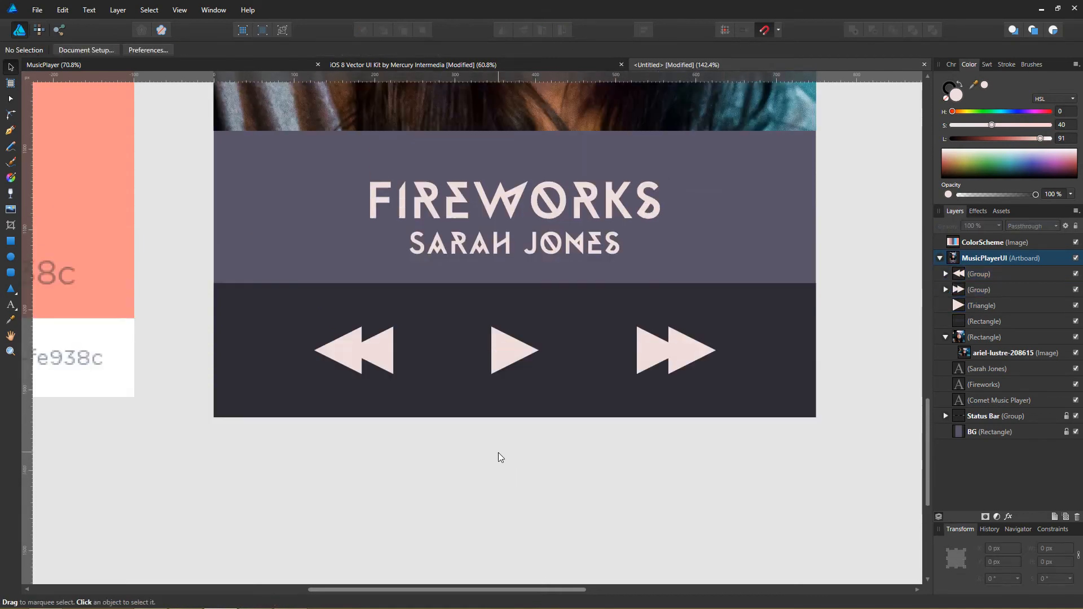
# Step: Draw a thin rectangle 750 px wide and about 10.5 px high along the upper edge of the dark control bar
pyautogui.scroll(1, 499, 457)
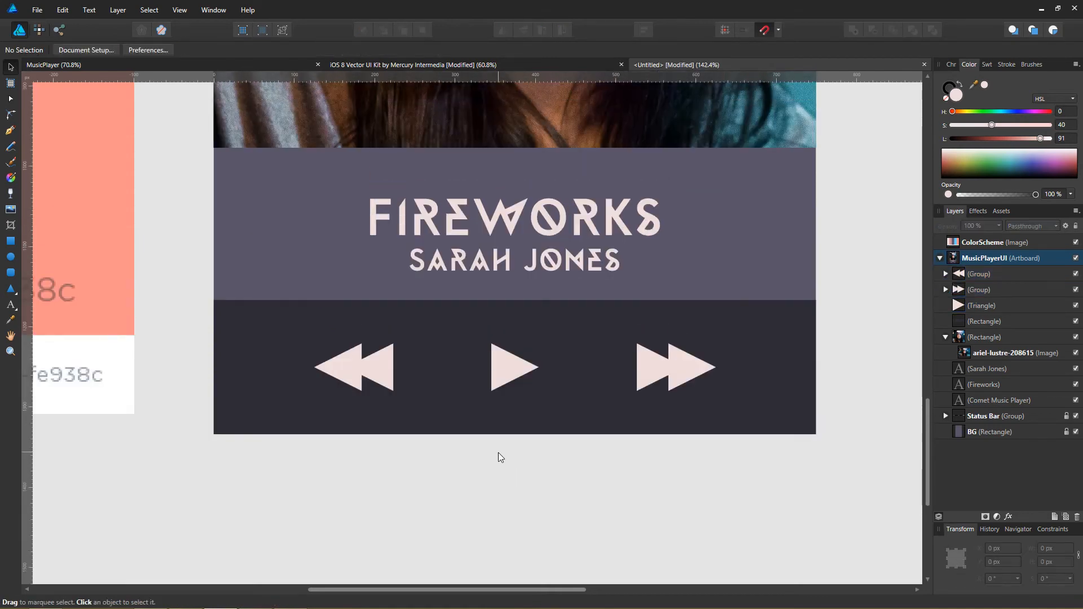
pyautogui.click(11, 241)
pyautogui.moveTo(213, 300)
pyautogui.mouseDown()
pyautogui.moveTo(313, 317)
pyautogui.moveTo(817, 309)
pyautogui.mouseUp()
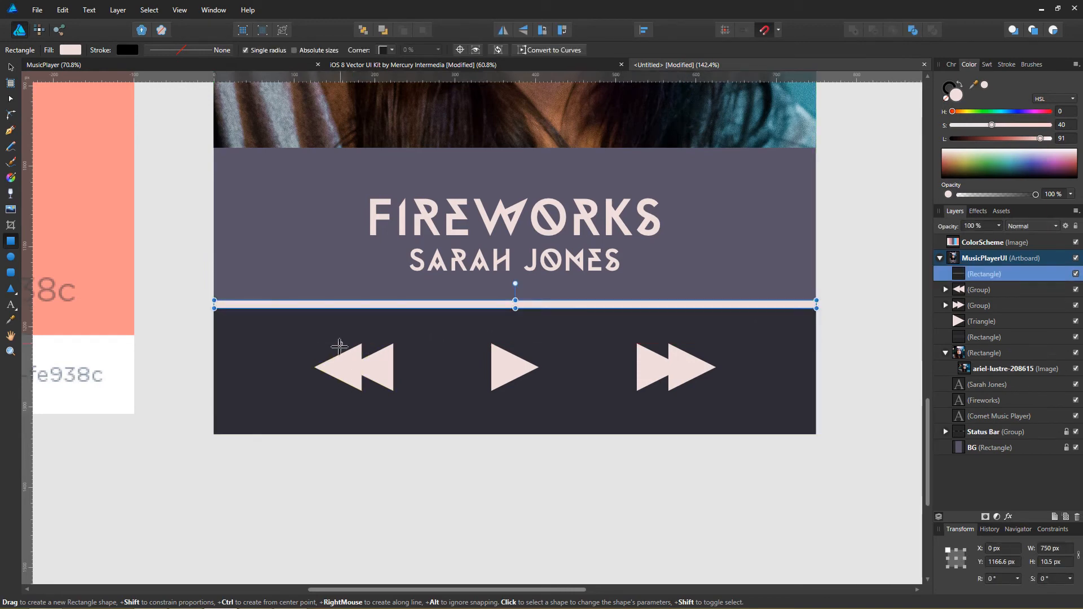
# Step: Fill the thin progress line with the coral #fe938c sampled from the colour scheme image
pyautogui.moveTo(329, 343); pyautogui.dragTo(474, 335)
pyautogui.scroll(-4, 358, 353)
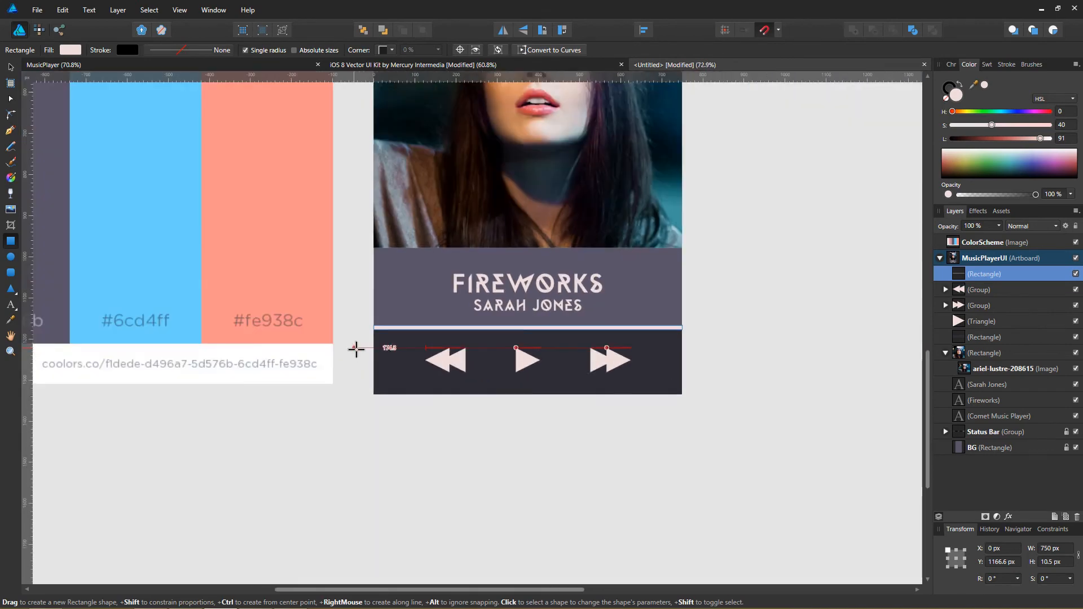
pyautogui.moveTo(362, 348); pyautogui.dragTo(429, 362)
pyautogui.press('i')
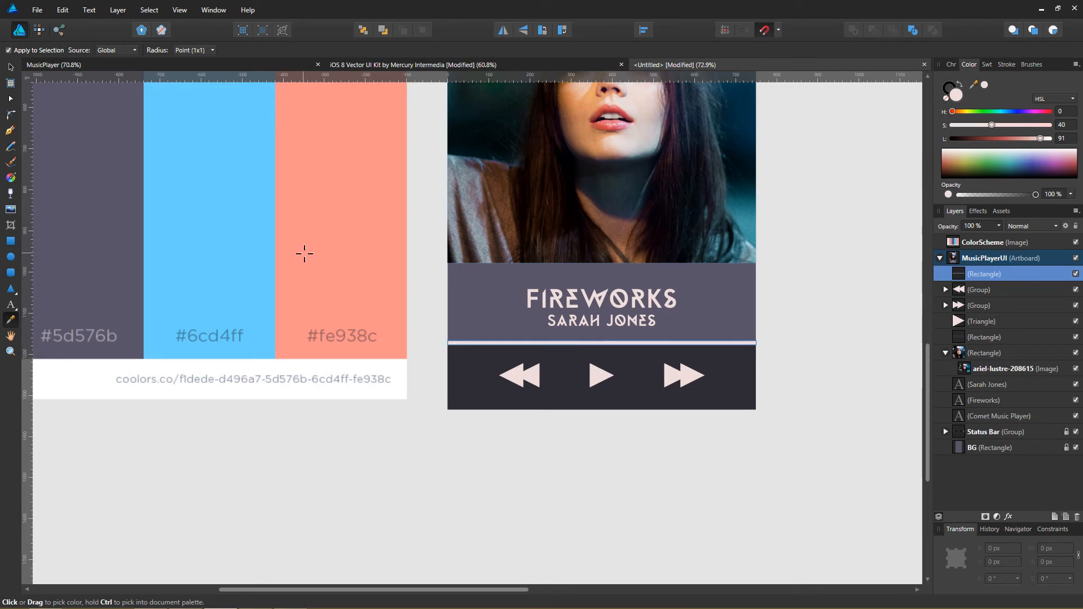
pyautogui.click(324, 249)
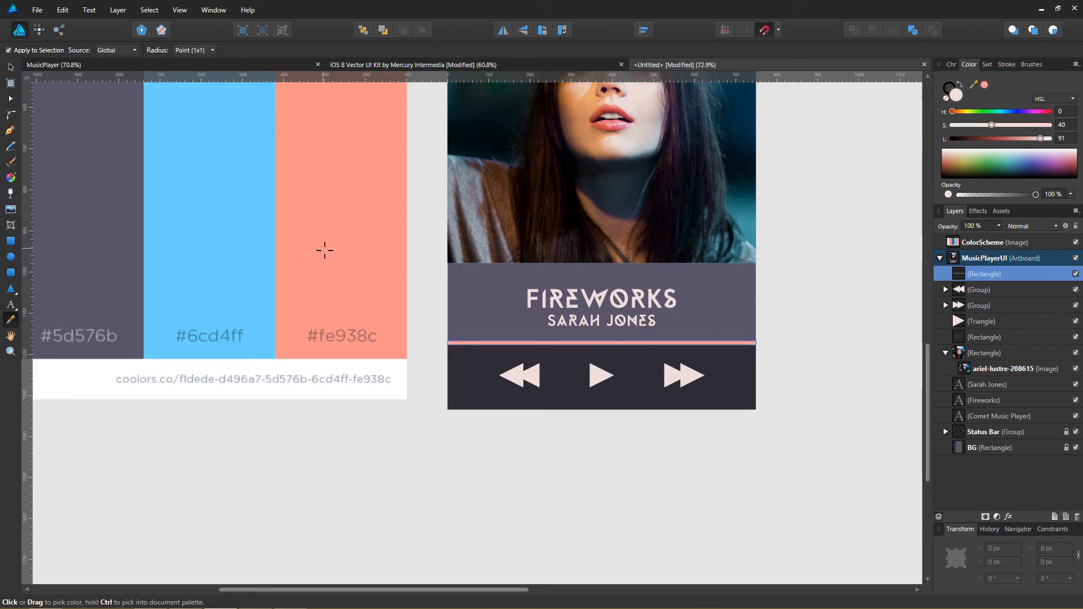
pyautogui.click(10, 67)
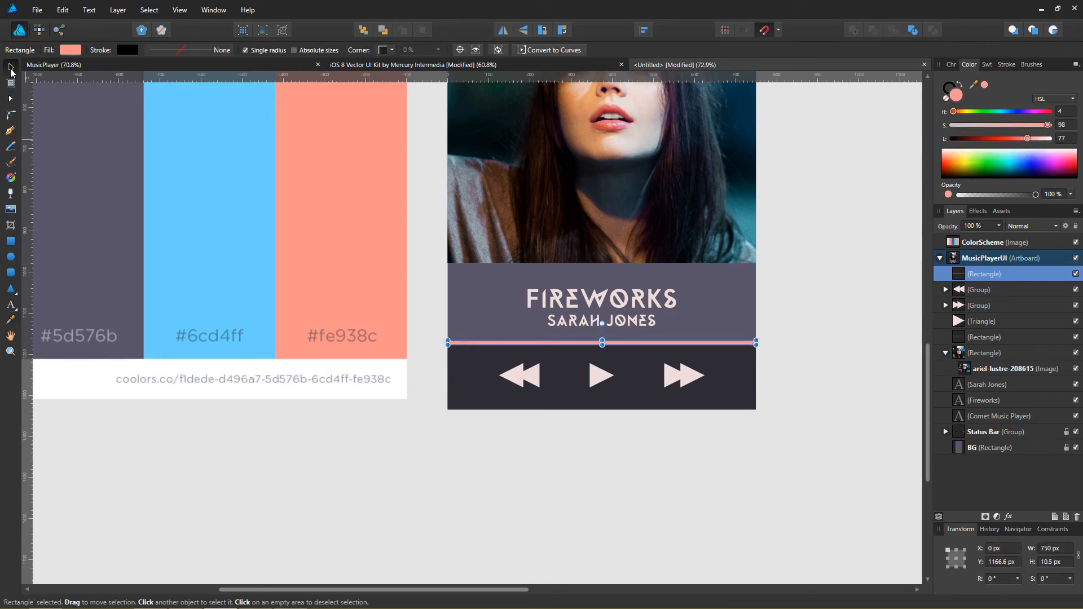
pyautogui.click(442, 305)
# Step: Switch to Windows Photo Viewer and examine the slider handle on the mockup's progress line
pyautogui.moveTo(429, 281); pyautogui.dragTo(453, 404)
pyautogui.scroll(-1, 472, 382)
pyautogui.moveTo(472, 284); pyautogui.dragTo(557, 228)
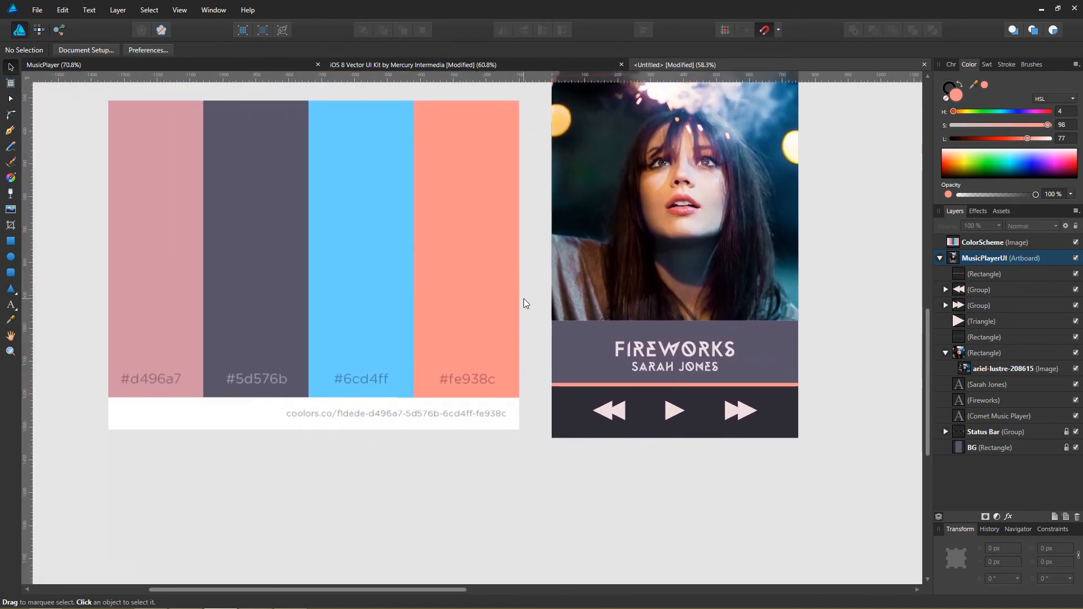
pyautogui.scroll(1, 564, 345)
pyautogui.moveTo(530, 359); pyautogui.dragTo(324, 338)
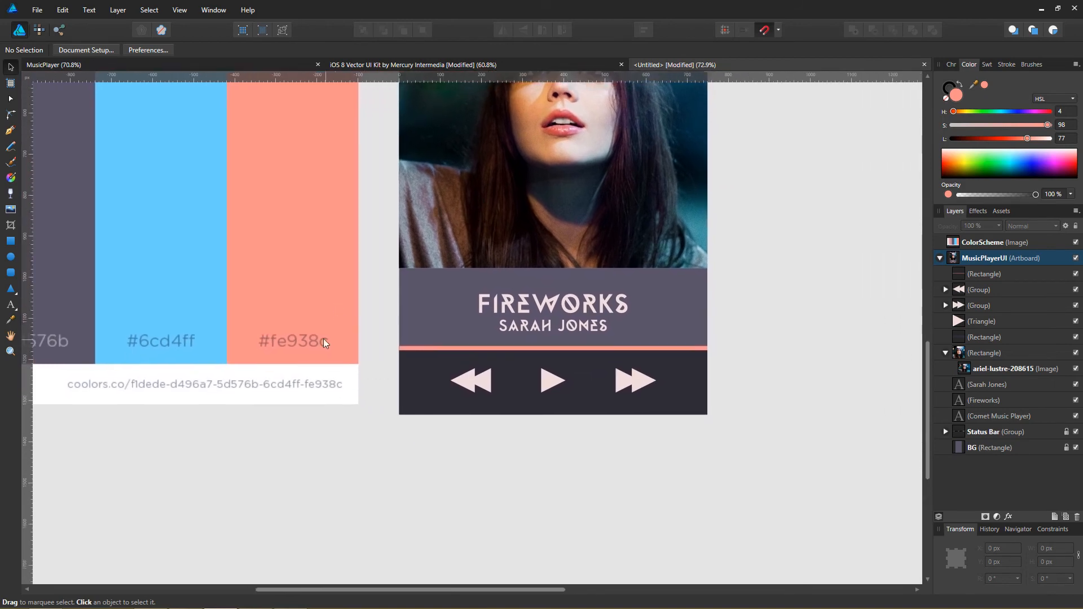
pyautogui.moveTo(237, 601)
pyautogui.click(278, 553)
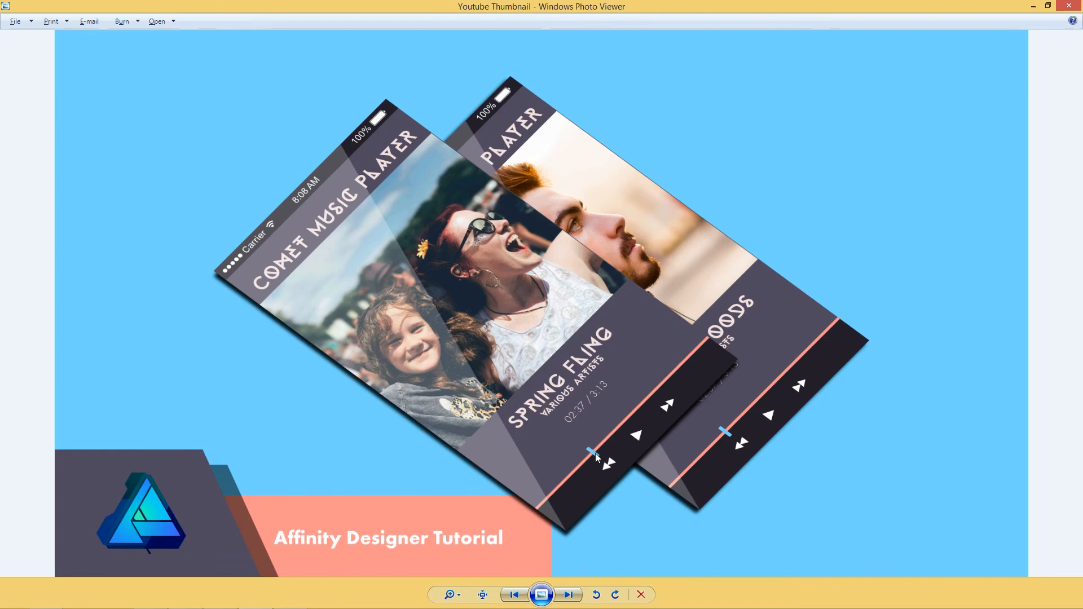
pyautogui.click(1033, 7)
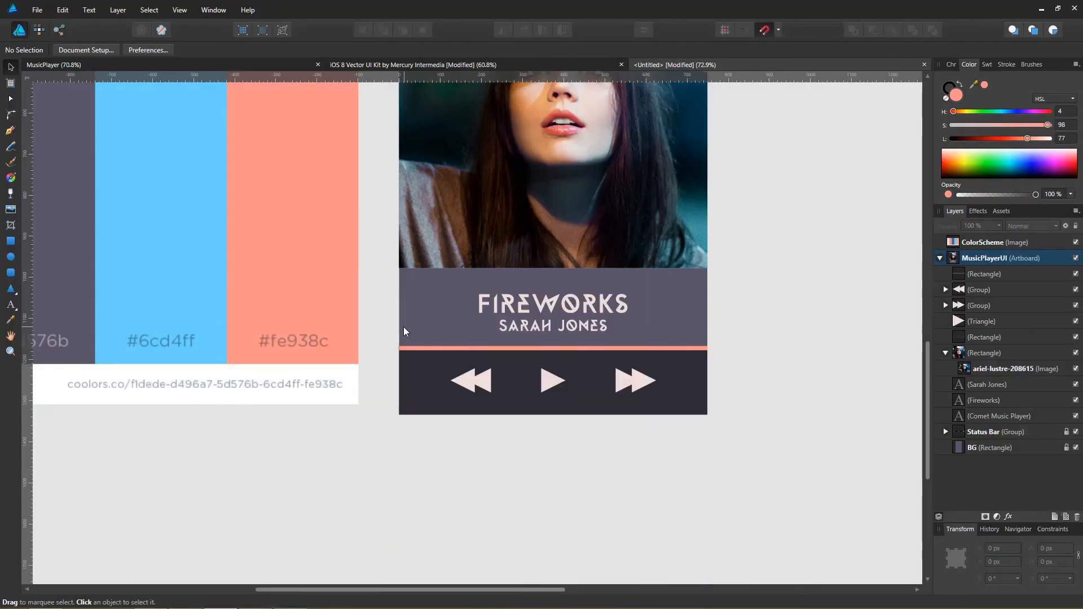
# Step: Draw an upright rounded rectangle about 13.5 px wide and 51 px high across the progress line near its left end
pyautogui.moveTo(386, 322); pyautogui.dragTo(444, 318)
pyautogui.click(10, 273)
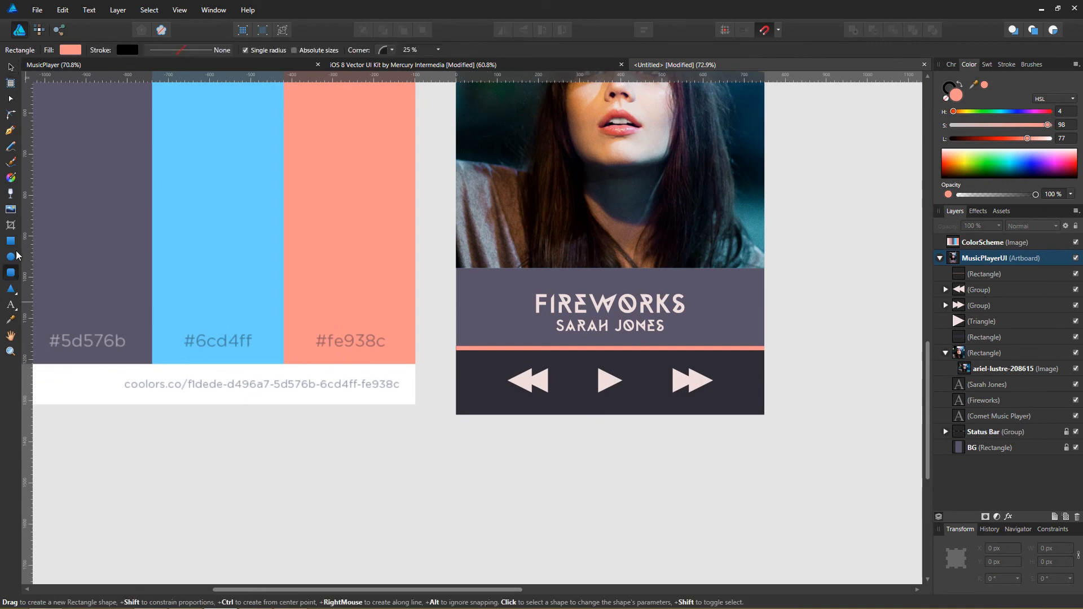
pyautogui.scroll(5, 502, 346)
pyautogui.scroll(3, 502, 347)
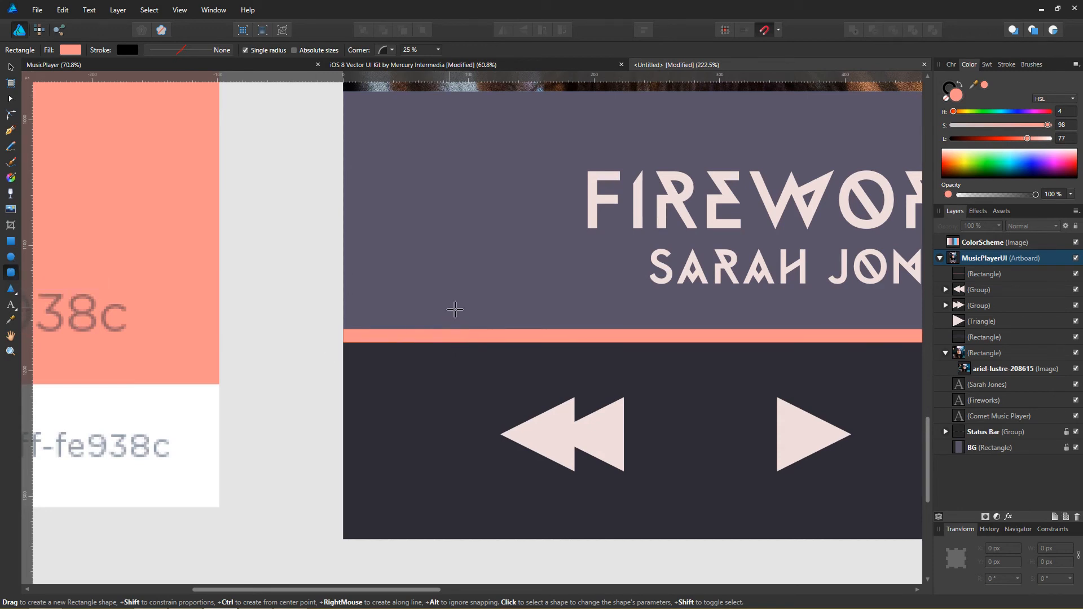
pyautogui.moveTo(454, 305); pyautogui.dragTo(469, 368)
# Step: Set the slider handle's corner rounding to 50% so its ends are fully round
pyautogui.scroll(5, 464, 321)
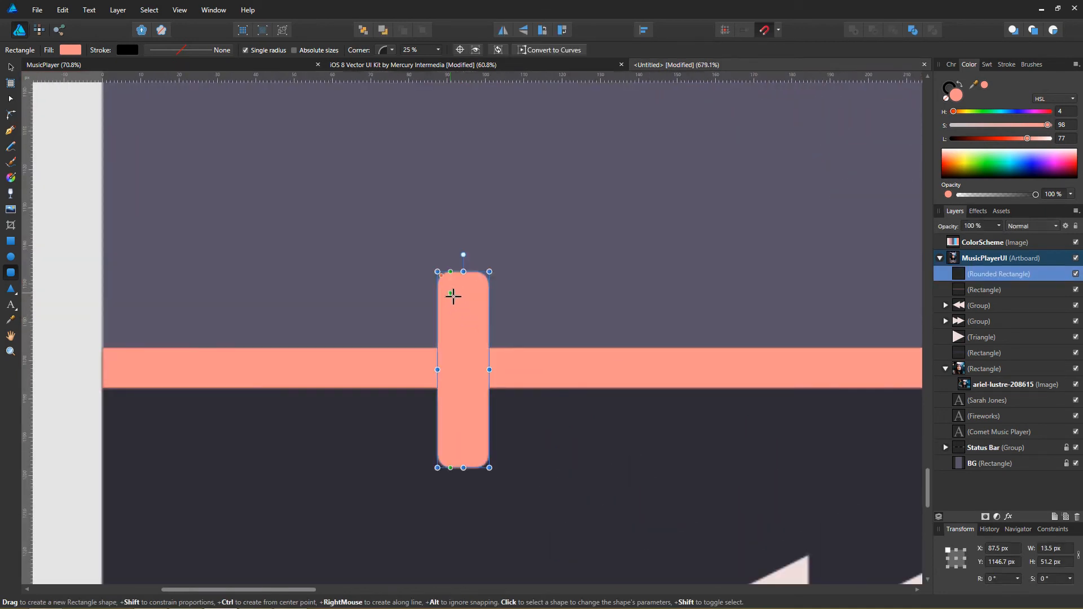
pyautogui.moveTo(442, 276); pyautogui.dragTo(443, 277)
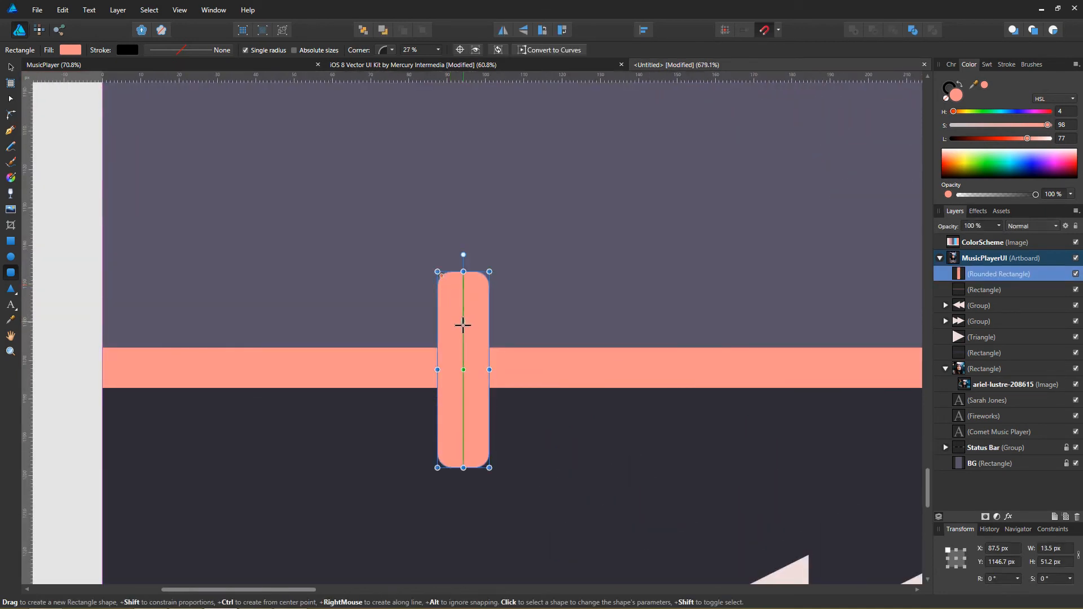
pyautogui.click(439, 49)
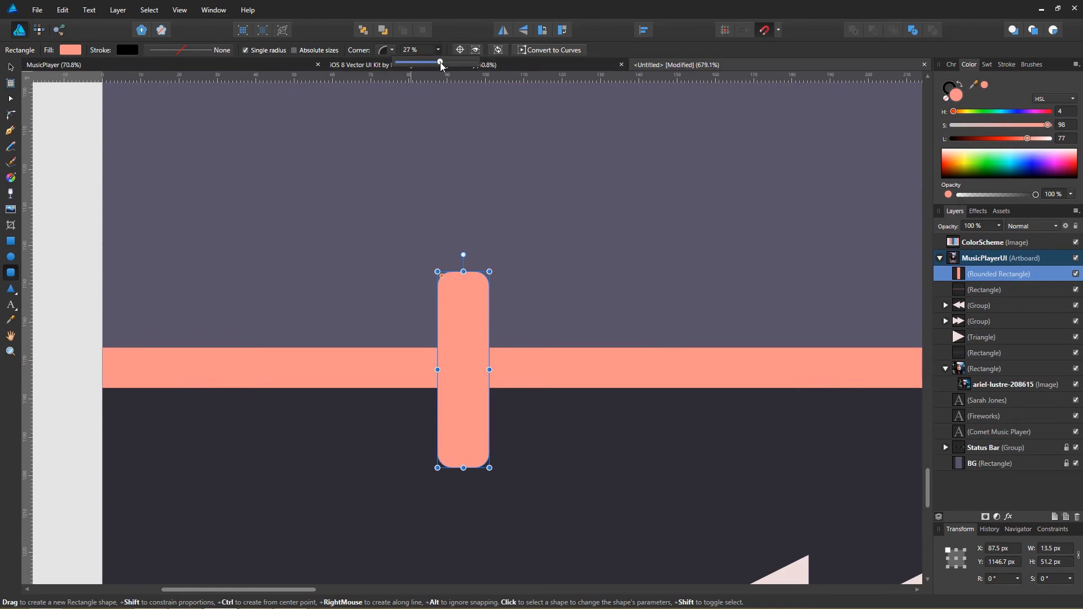
pyautogui.moveTo(441, 62); pyautogui.dragTo(481, 62)
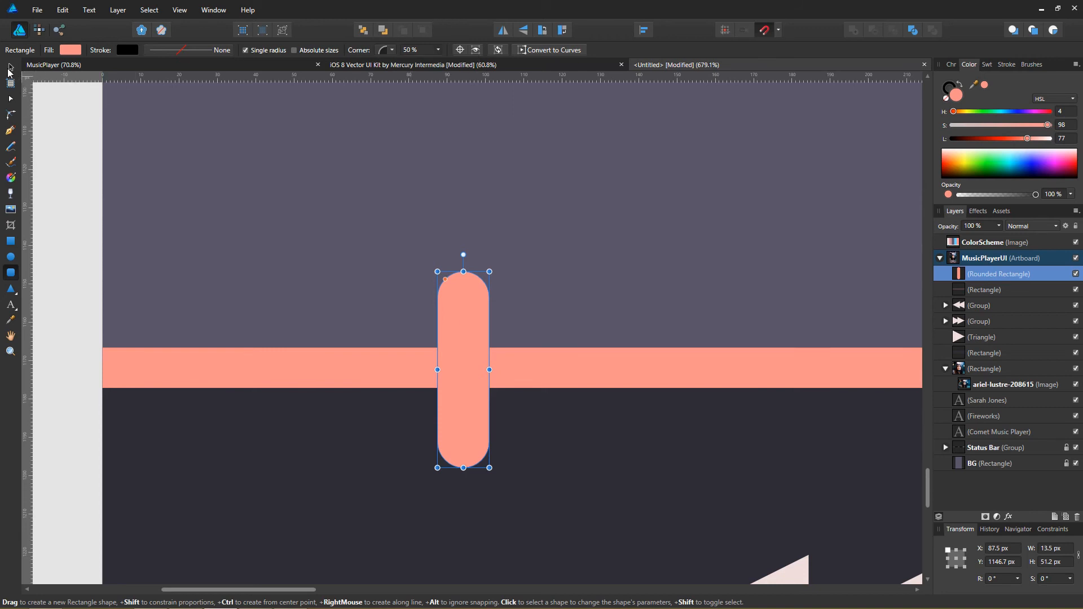
# Step: Centre the slider handle vertically on the coral progress line with the alignment options
pyautogui.click(10, 69)
pyautogui.keyDown('shift'); pyautogui.click(287, 358); pyautogui.keyUp('shift')
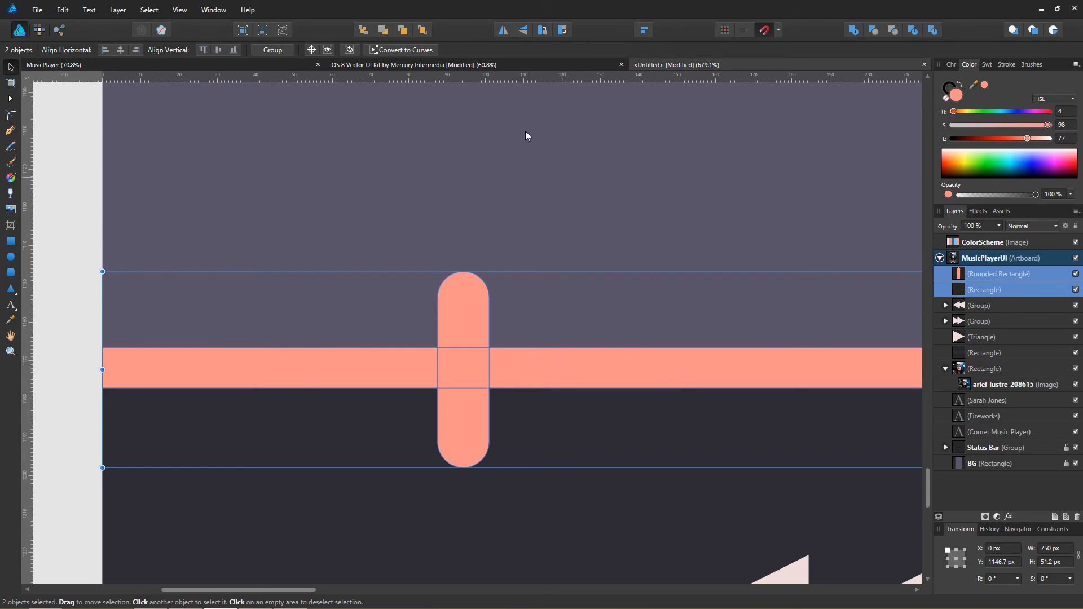
pyautogui.click(645, 28)
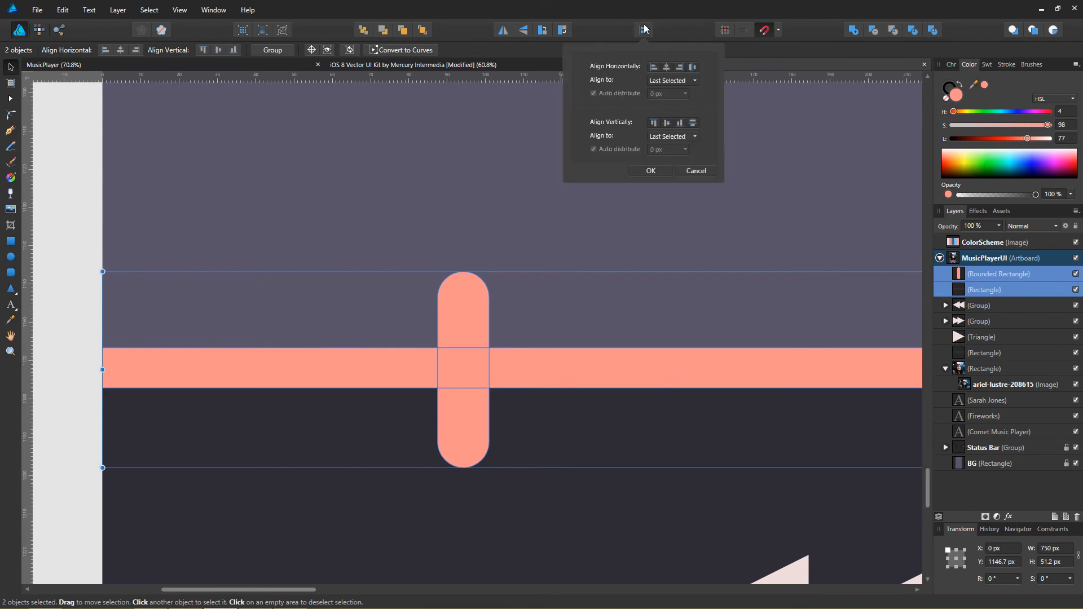
pyautogui.click(668, 123)
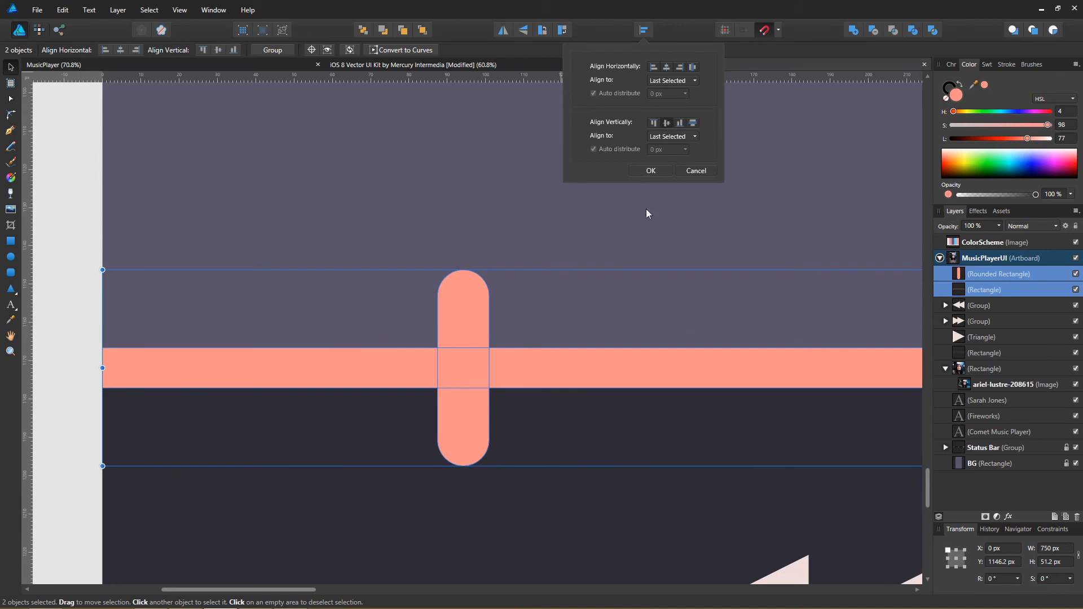
pyautogui.click(649, 171)
pyautogui.click(84, 364)
# Step: Recolour the slider handle with the blue #6cd4ff sampled from the colour scheme image
pyautogui.hotkey('ctrl', '0')
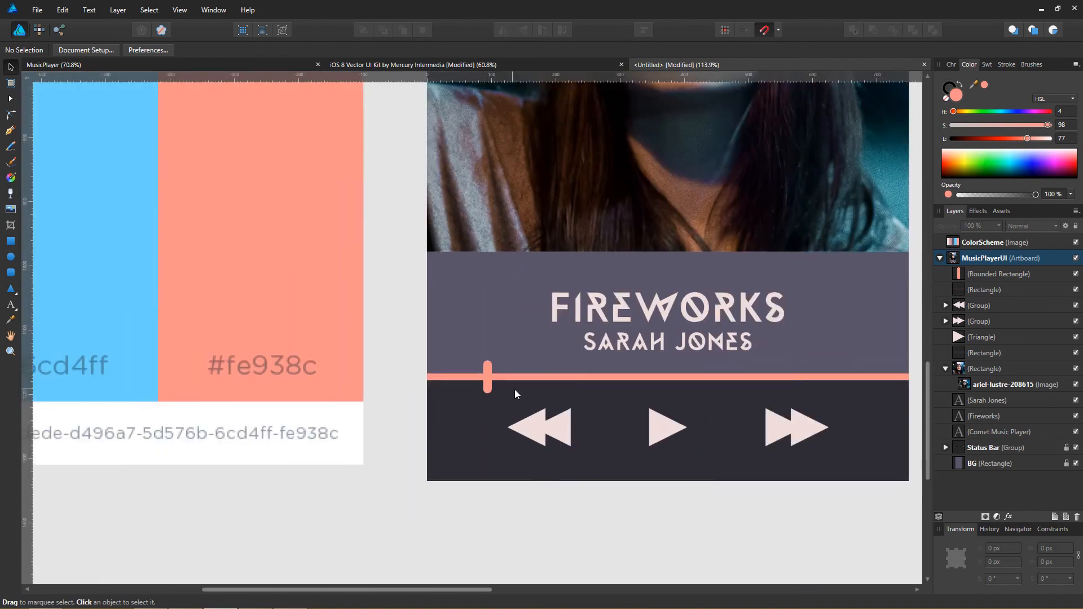
pyautogui.click(540, 383)
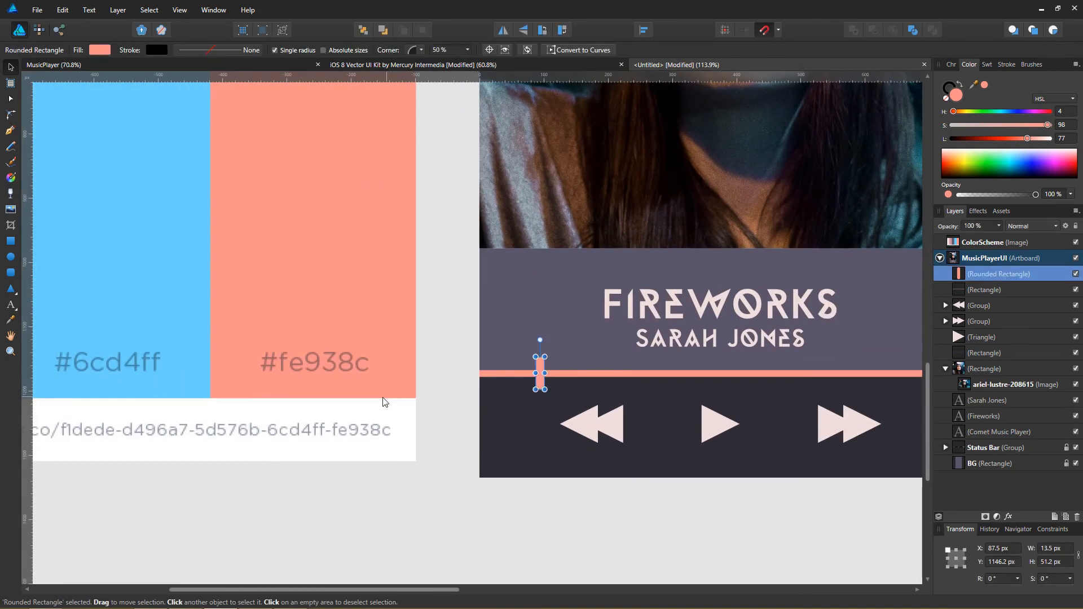
pyautogui.press('i')
pyautogui.click(129, 276)
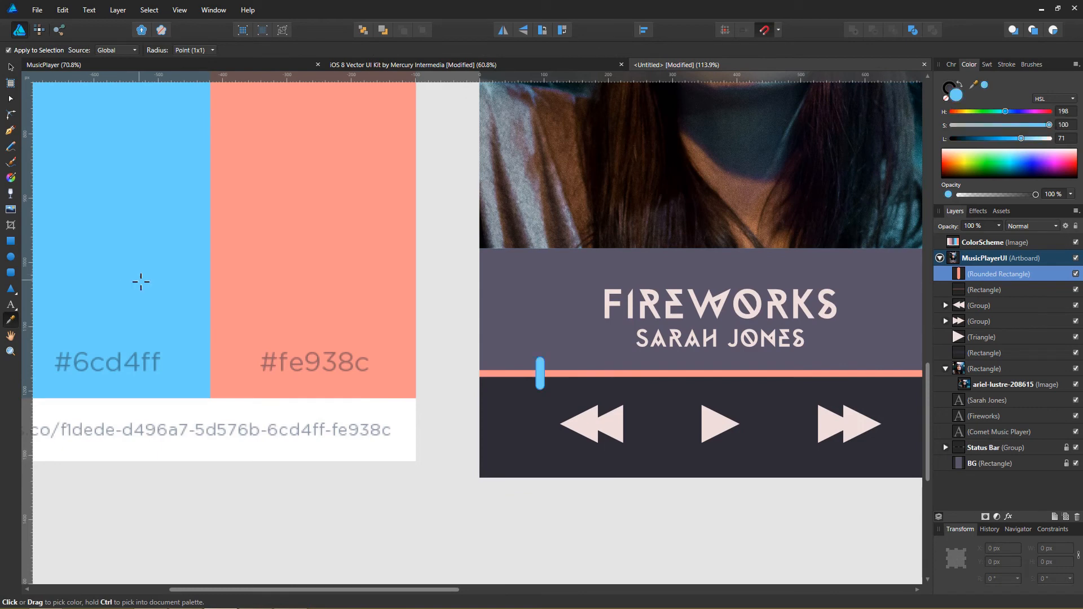
pyautogui.click(11, 66)
pyautogui.click(484, 479)
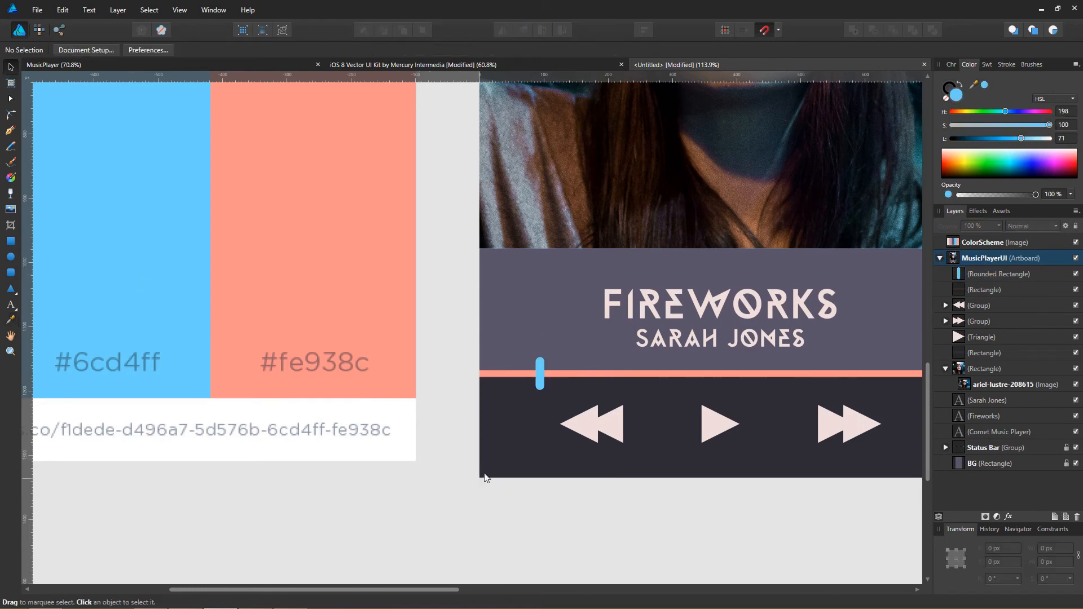
# Step: Move the blue slider handle right along the progress line to about X 228 px
pyautogui.hscroll(3, 388, 431)
pyautogui.moveTo(387, 427); pyautogui.dragTo(386, 429)
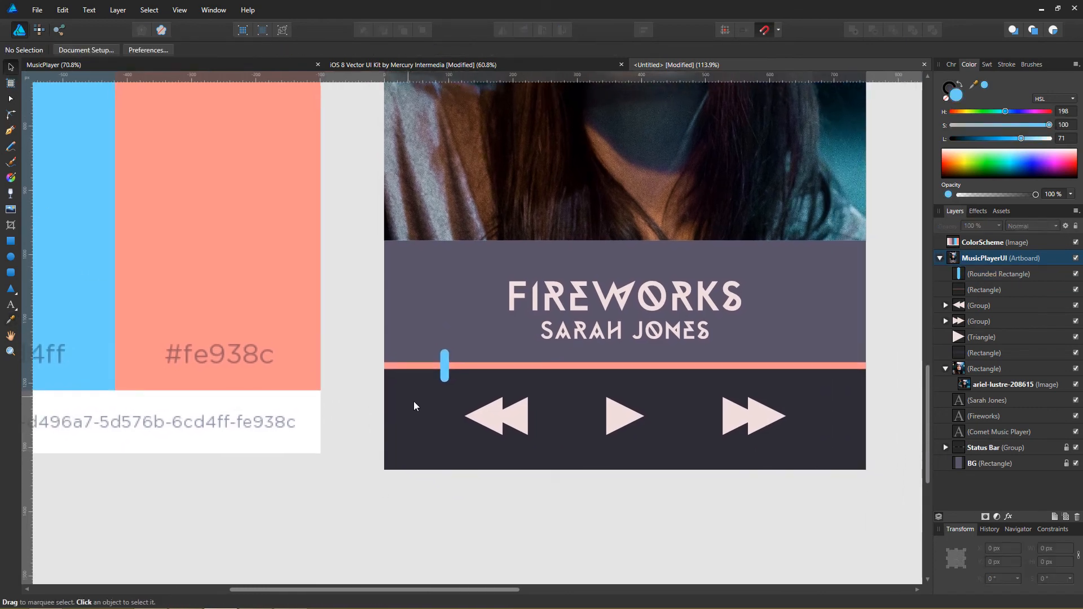
pyautogui.click(444, 364)
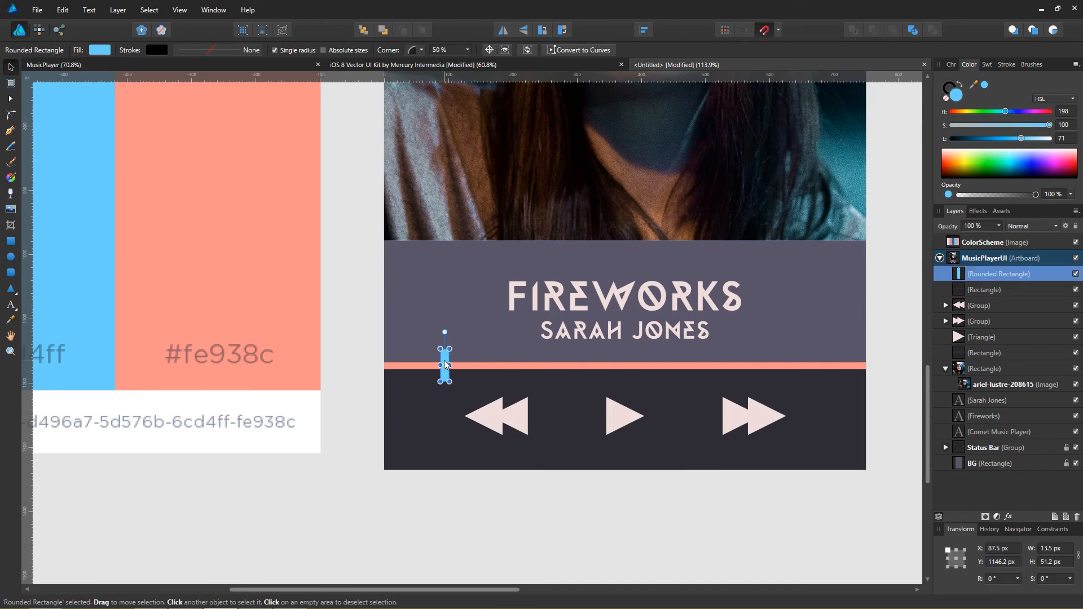
pyautogui.moveTo(444, 364); pyautogui.dragTo(536, 367)
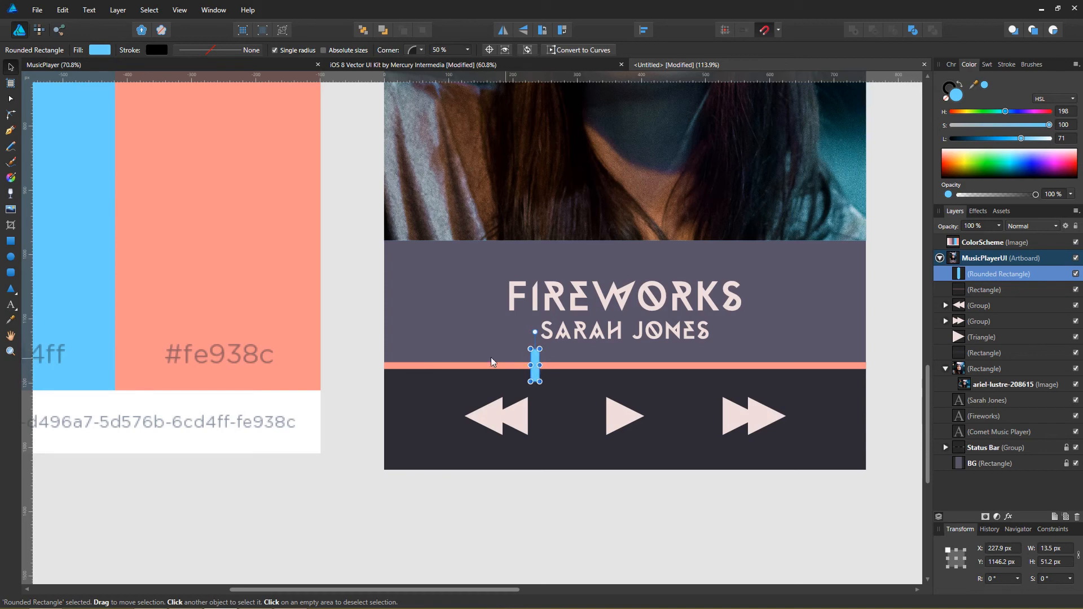
# Step: Move the song title and artist name up together to about Y 999 px, leaving space above the progress line
pyautogui.moveTo(348, 247); pyautogui.dragTo(873, 354)
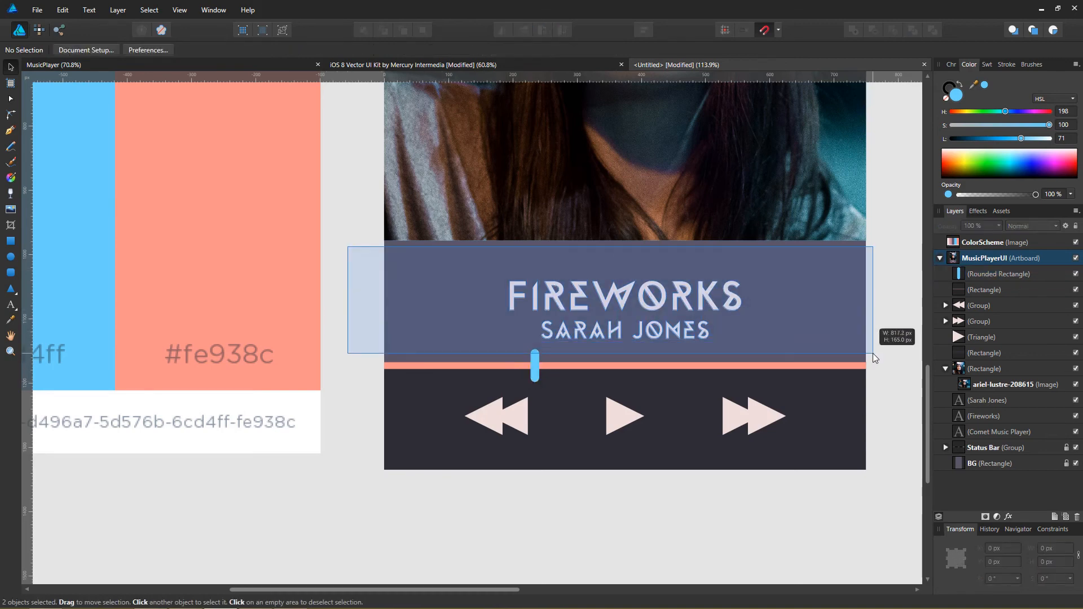
pyautogui.moveTo(659, 331); pyautogui.dragTo(656, 305)
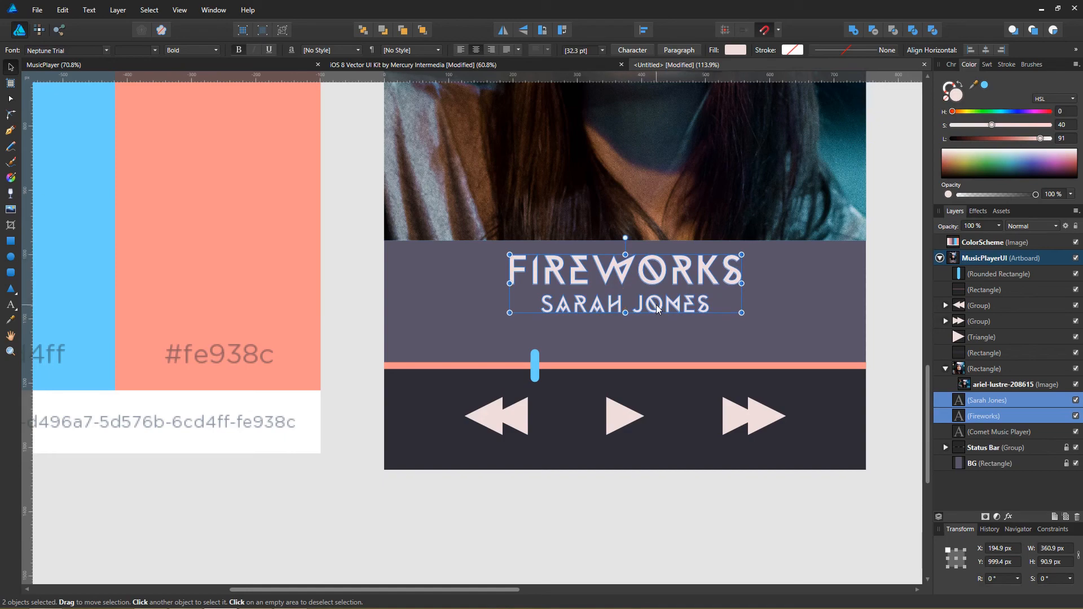
pyautogui.click(341, 334)
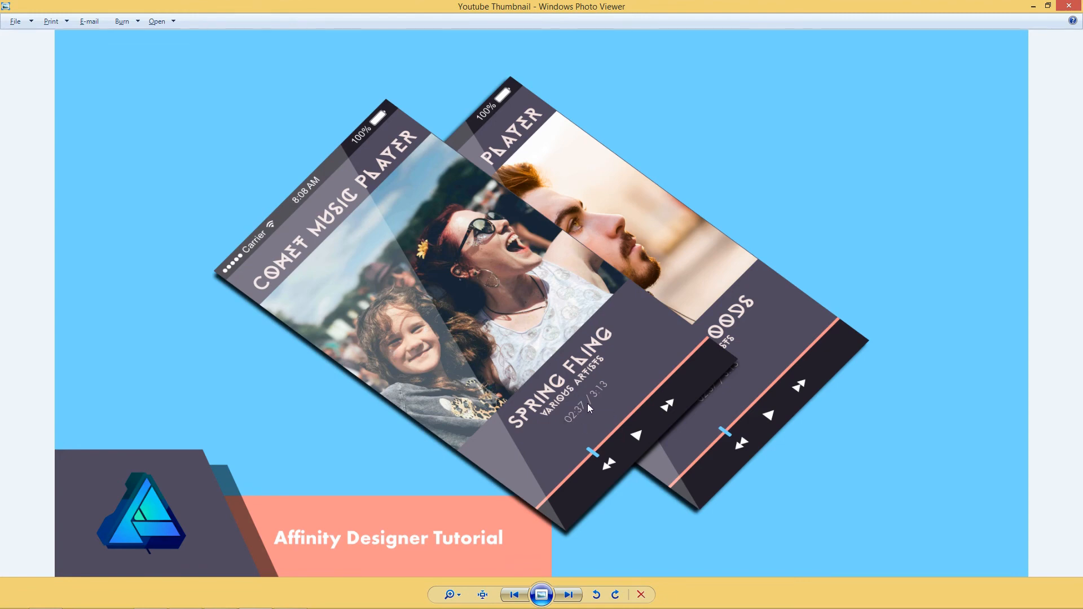
# Step: Check the playback time text under the artist line in the mockup image, and return to the design
pyautogui.hotkey('alt', 'Tab')
pyautogui.hotkey('alt', 'Tab')
pyautogui.hotkey('alt', 'Tab')
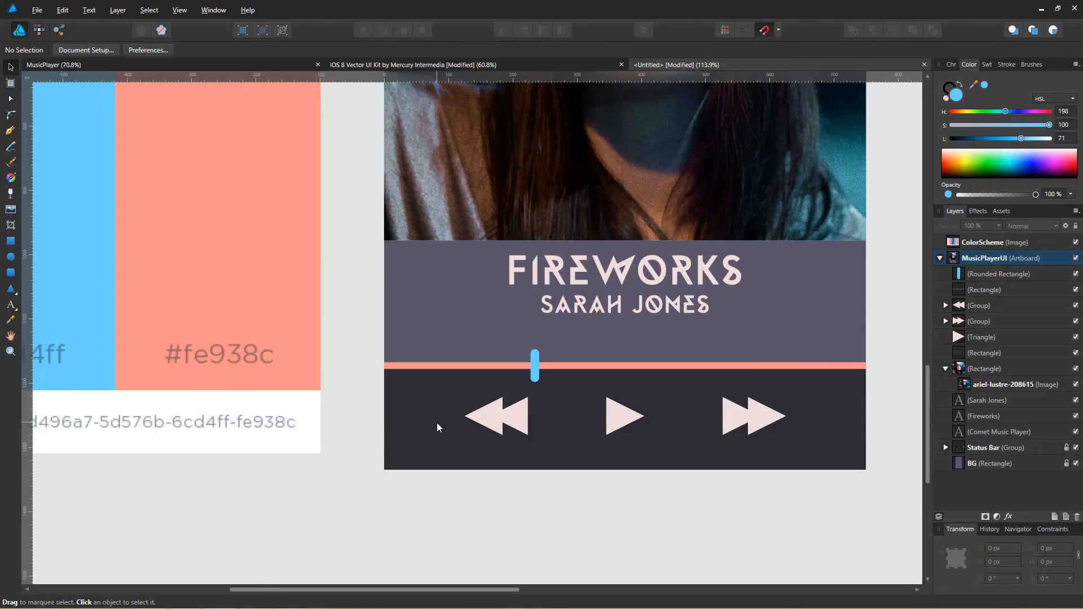
# Step: Add the art text "02:32 / 03:34" just below the artist name as the playback time
pyautogui.hscroll(1, 489, 370)
pyautogui.hscroll(1, 490, 370)
pyautogui.scroll(1, 490, 370)
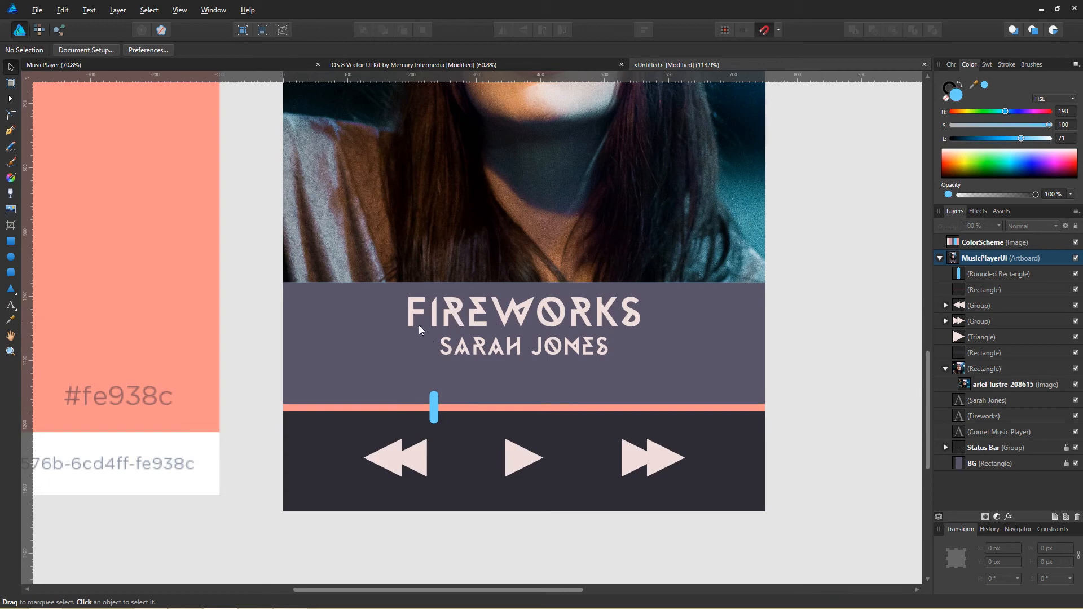
pyautogui.press('t')
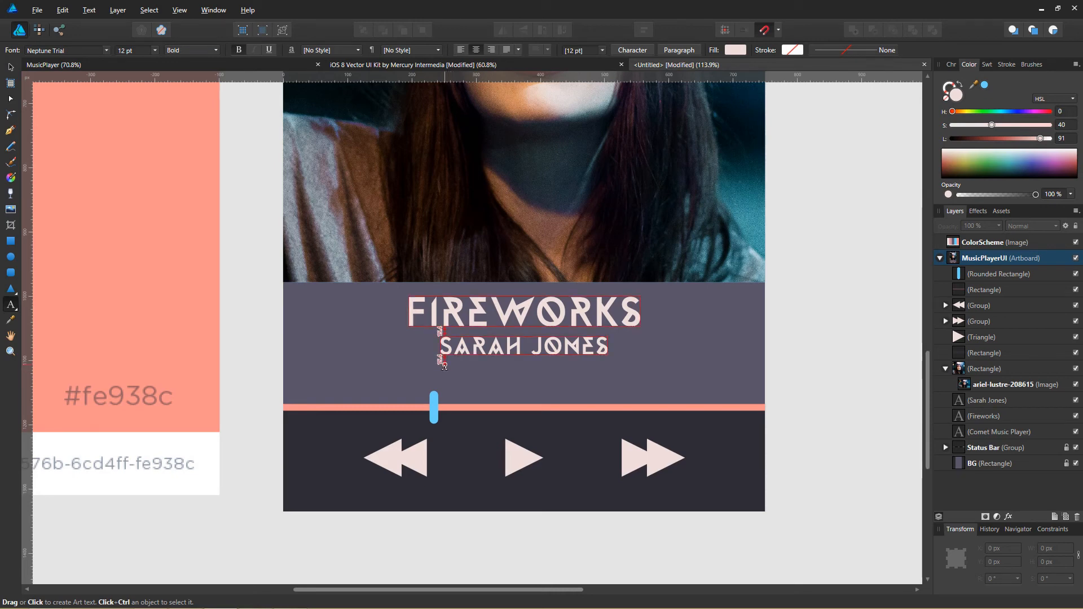
pyautogui.moveTo(434, 408); pyautogui.dragTo(527, 409)
pyautogui.write('02:')
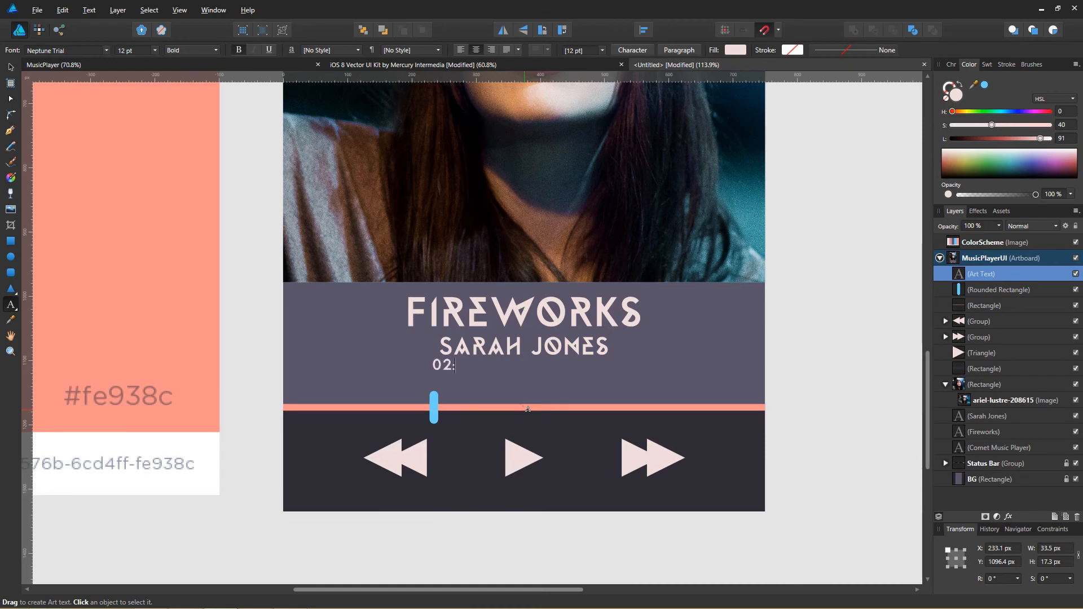
pyautogui.write('32 /')
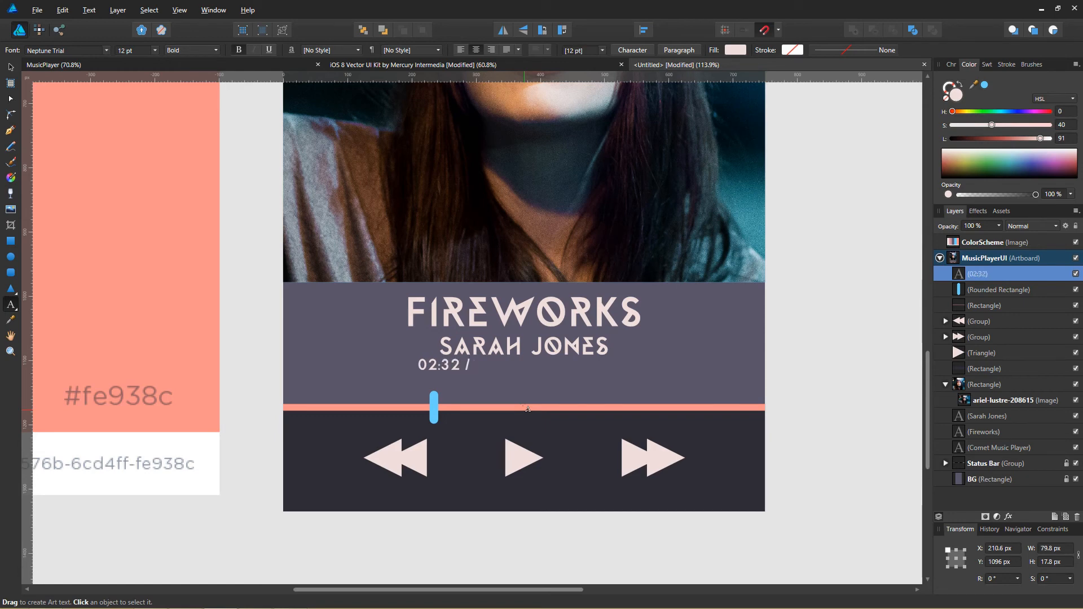
pyautogui.write(' 03:')
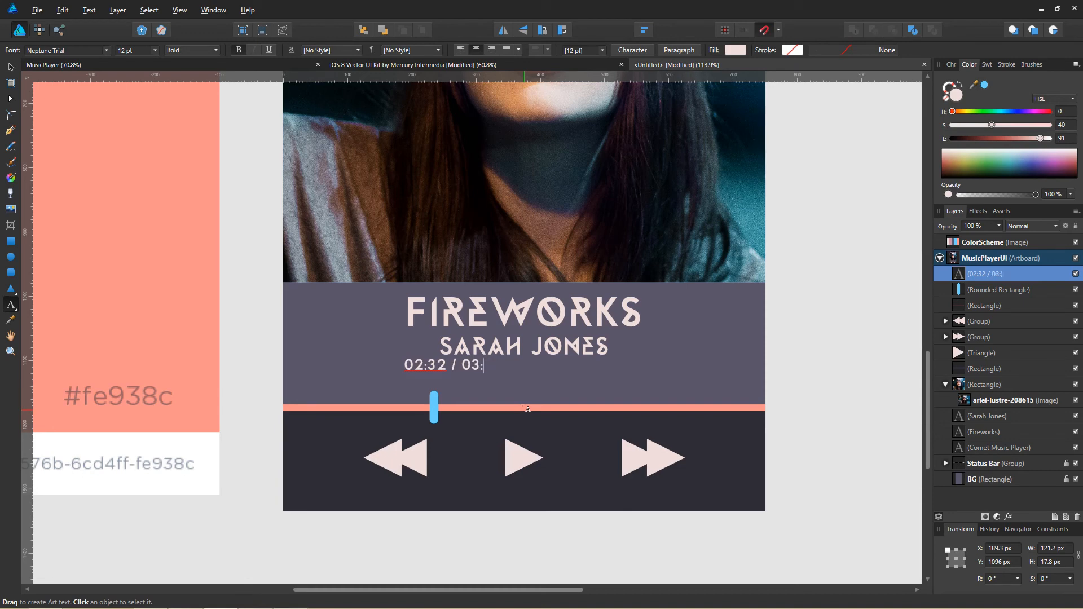
pyautogui.write('34')
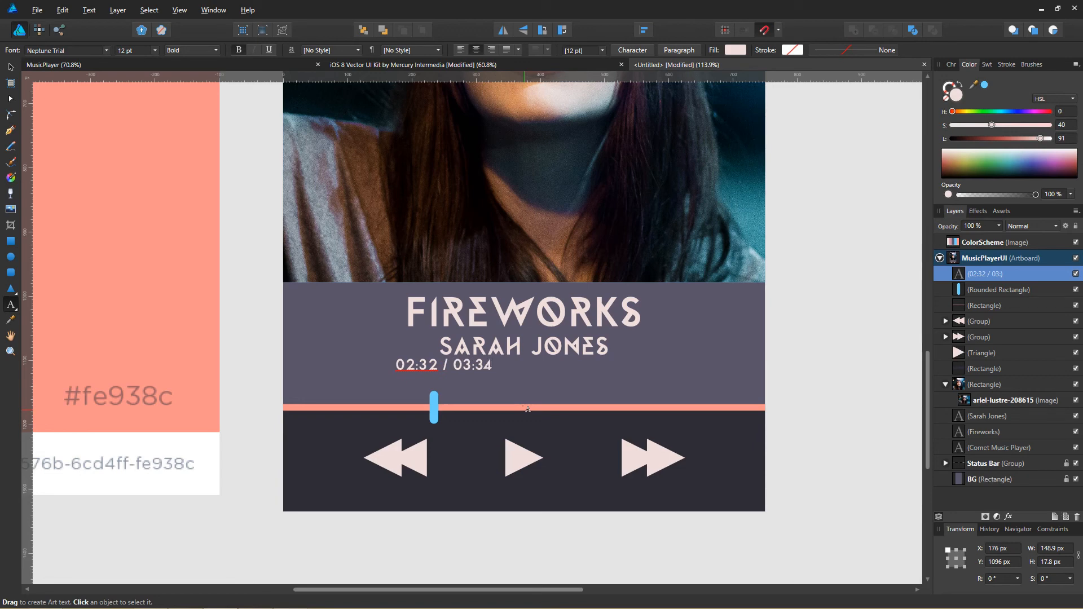
pyautogui.press('Escape')
# Step: Try the League Gothic font in Regular style on the playback time text
pyautogui.click(76, 51)
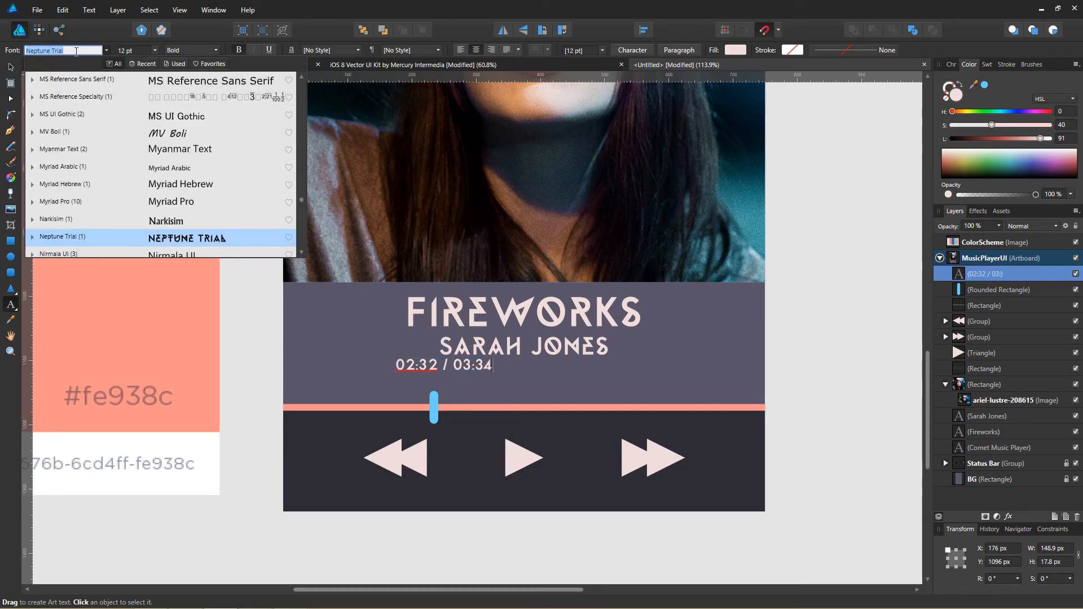
pyautogui.write('leagu')
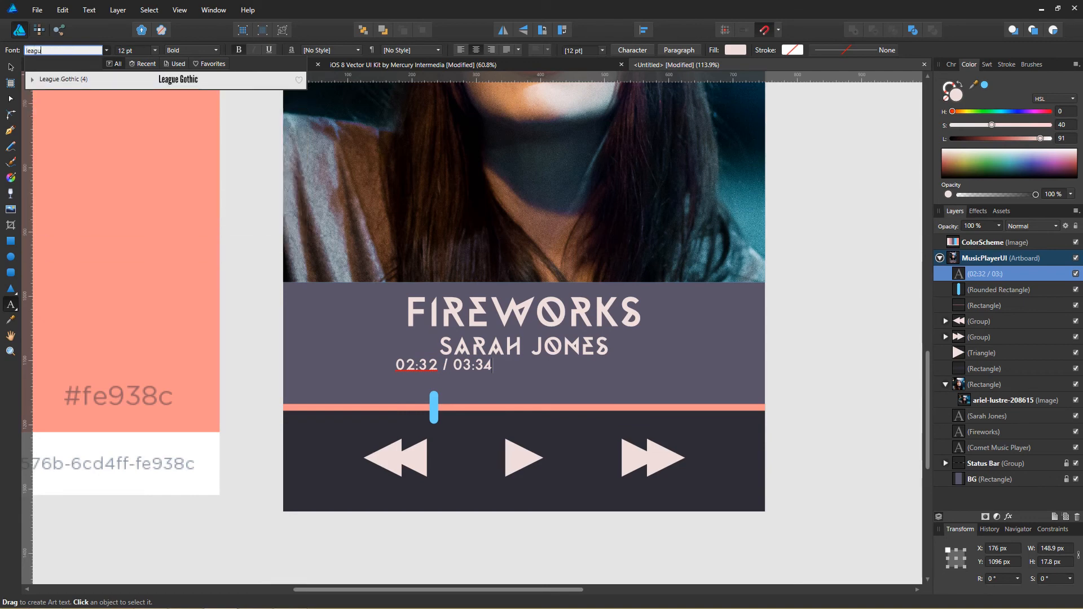
pyautogui.click(110, 79)
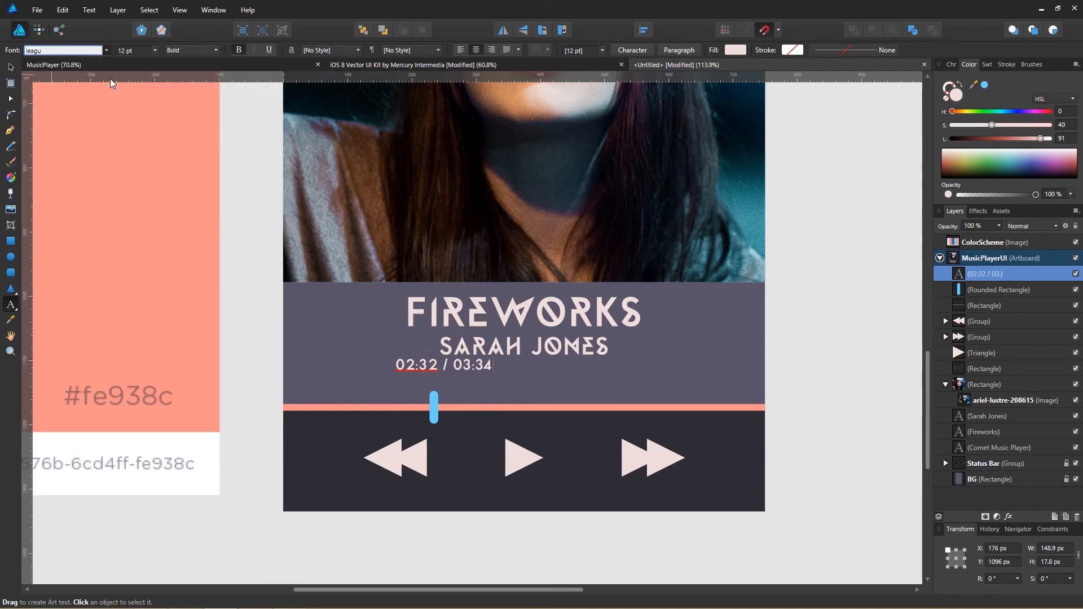
pyautogui.tripleClick(410, 372)
pyautogui.click(78, 51)
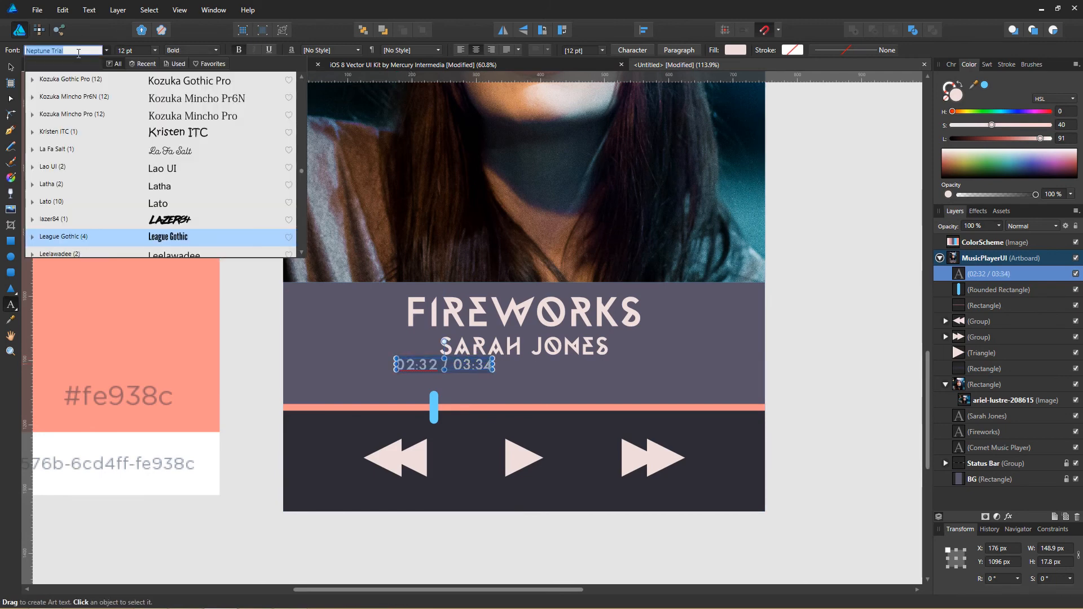
pyautogui.write('leagu')
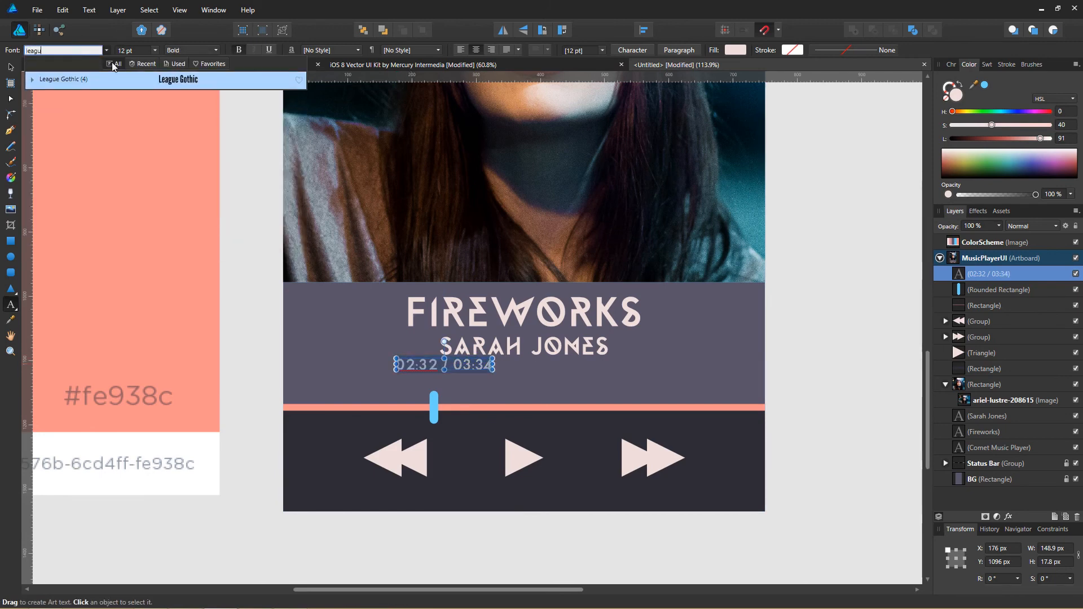
pyautogui.click(124, 81)
pyautogui.click(191, 50)
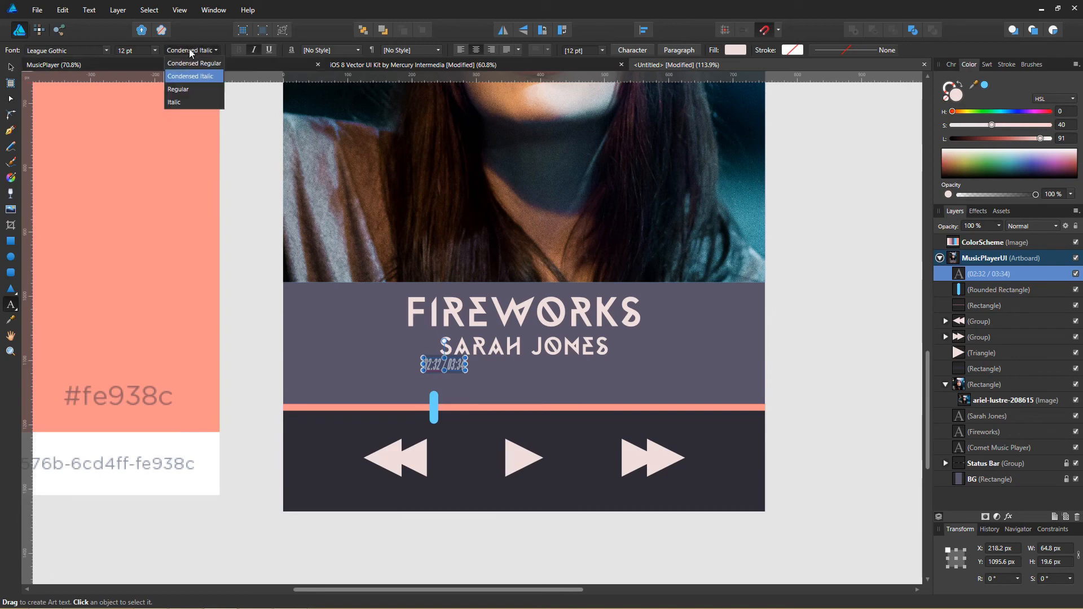
pyautogui.click(188, 89)
pyautogui.click(10, 67)
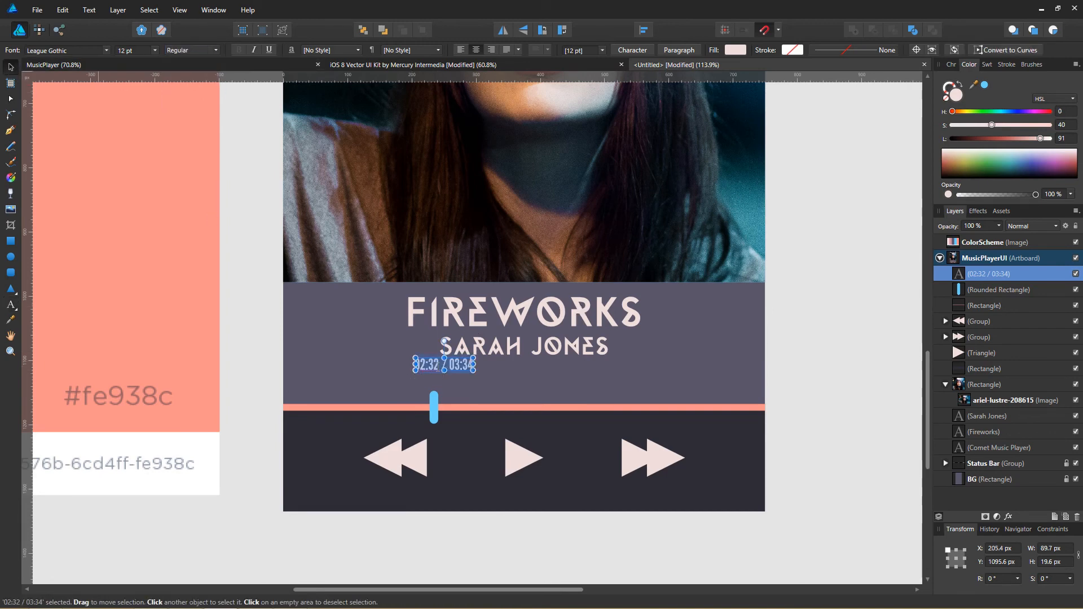
# Step: Try the Futura font in Light style on the playback time text
pyautogui.tripleClick(439, 365)
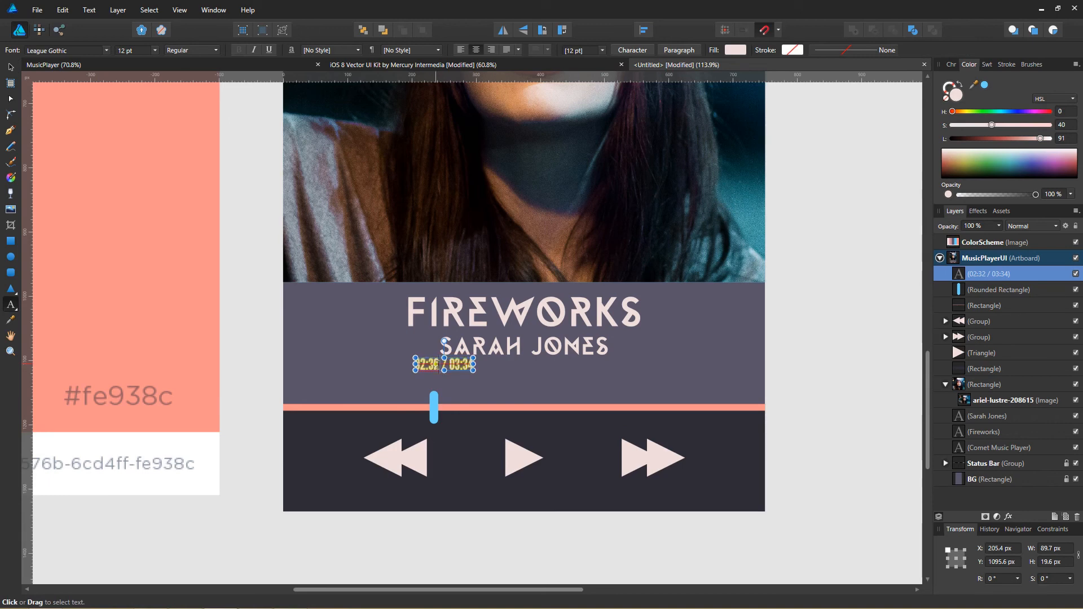
pyautogui.click(86, 49)
pyautogui.write('futu')
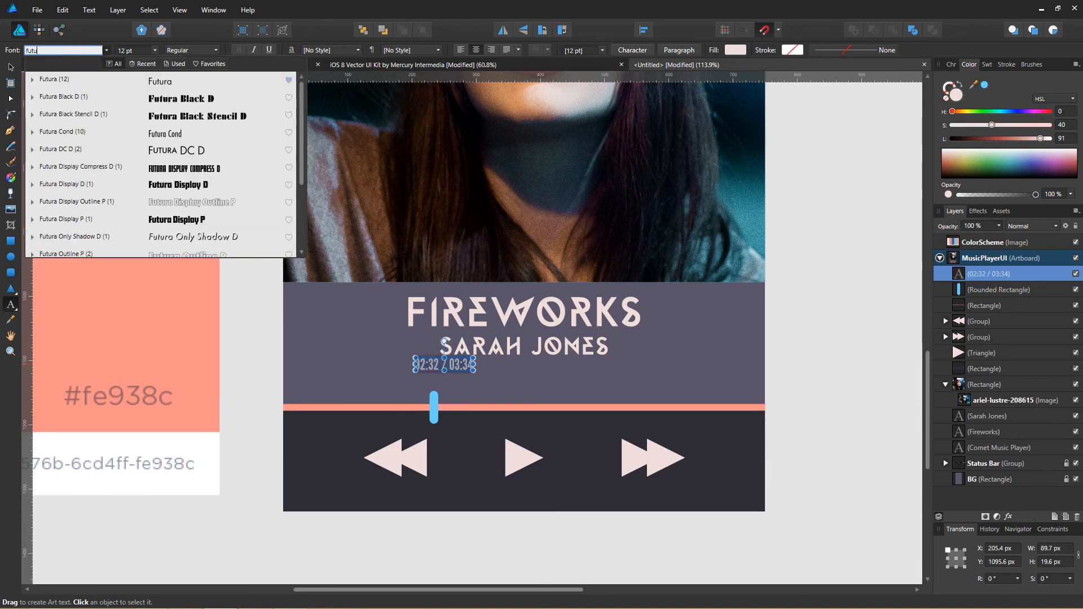
pyautogui.write('ra')
pyautogui.click(96, 80)
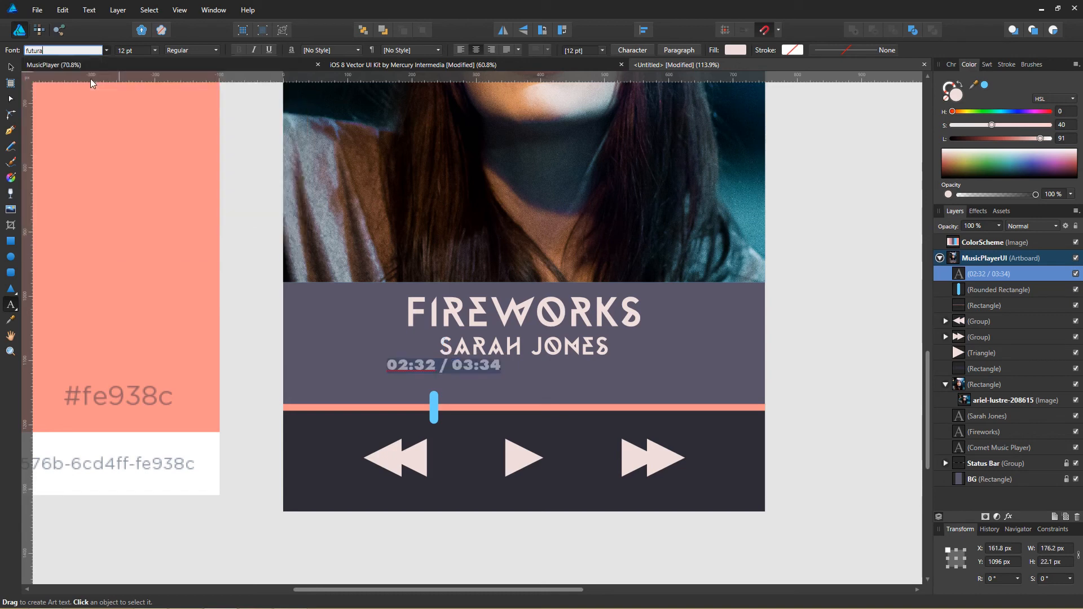
pyautogui.click(200, 49)
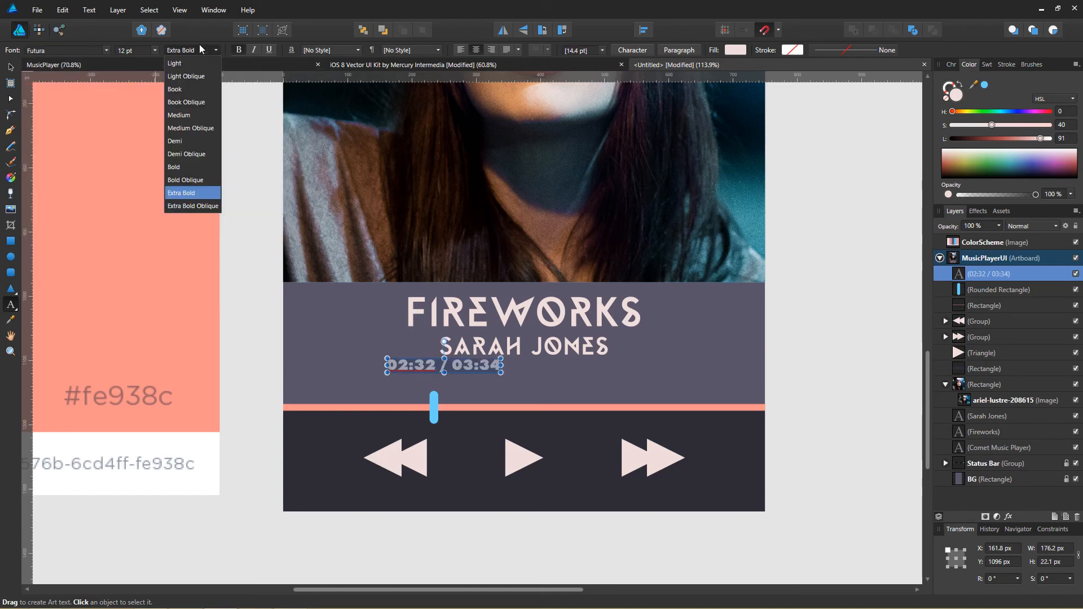
pyautogui.click(181, 68)
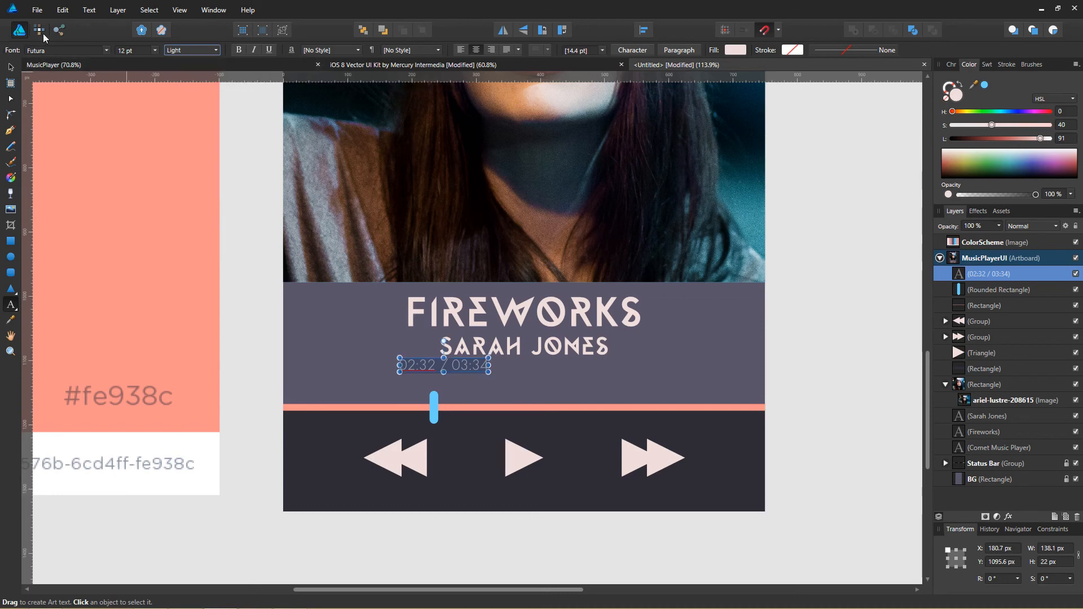
# Step: Set the playback time text in the Raleway font with the ExtraLight style
pyautogui.click(70, 52)
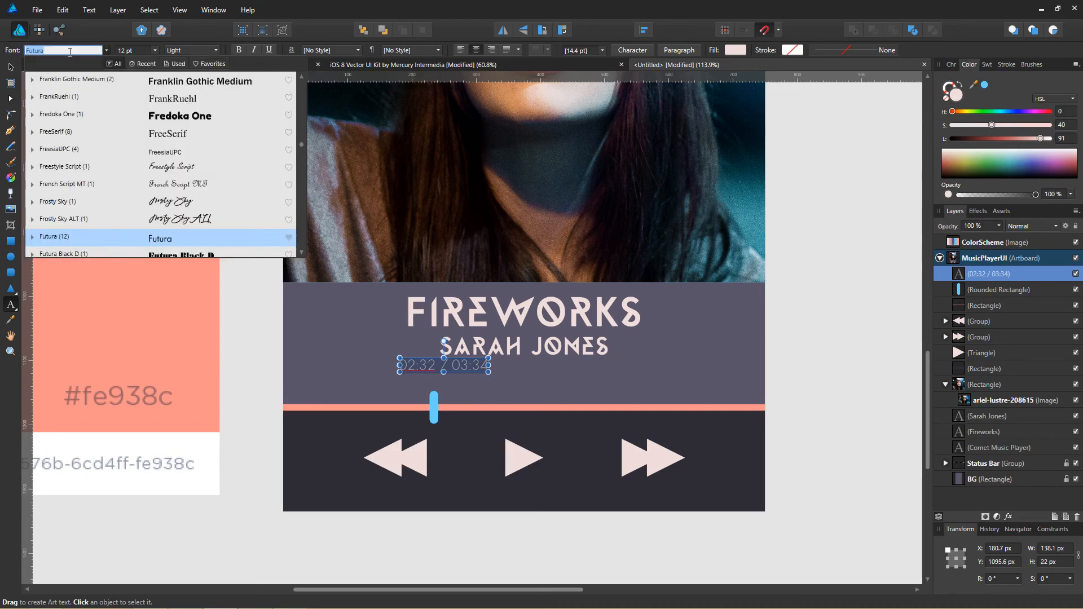
pyautogui.write('rale')
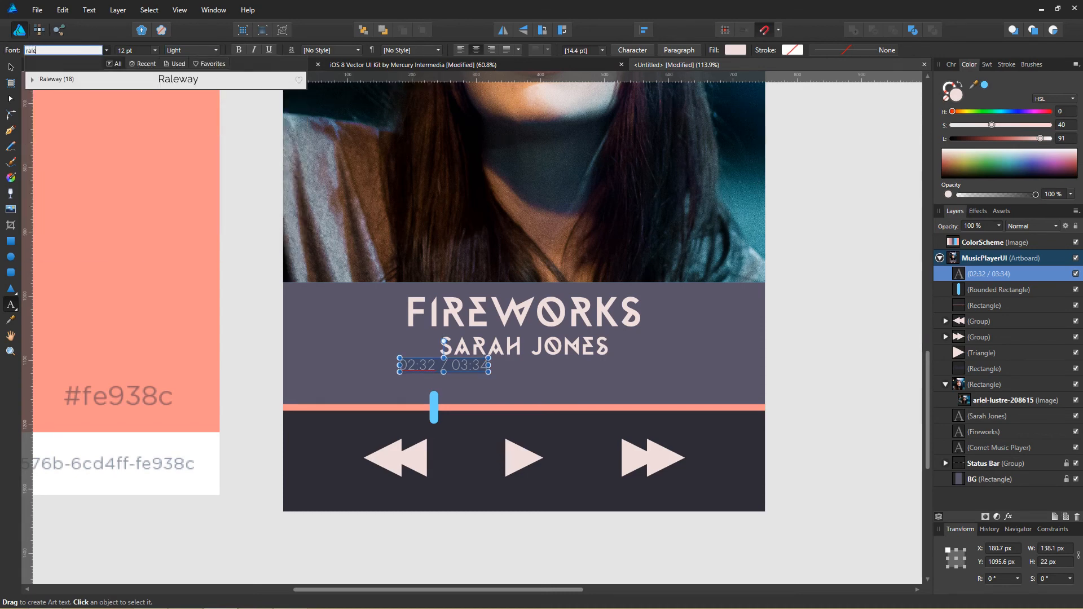
pyautogui.click(70, 85)
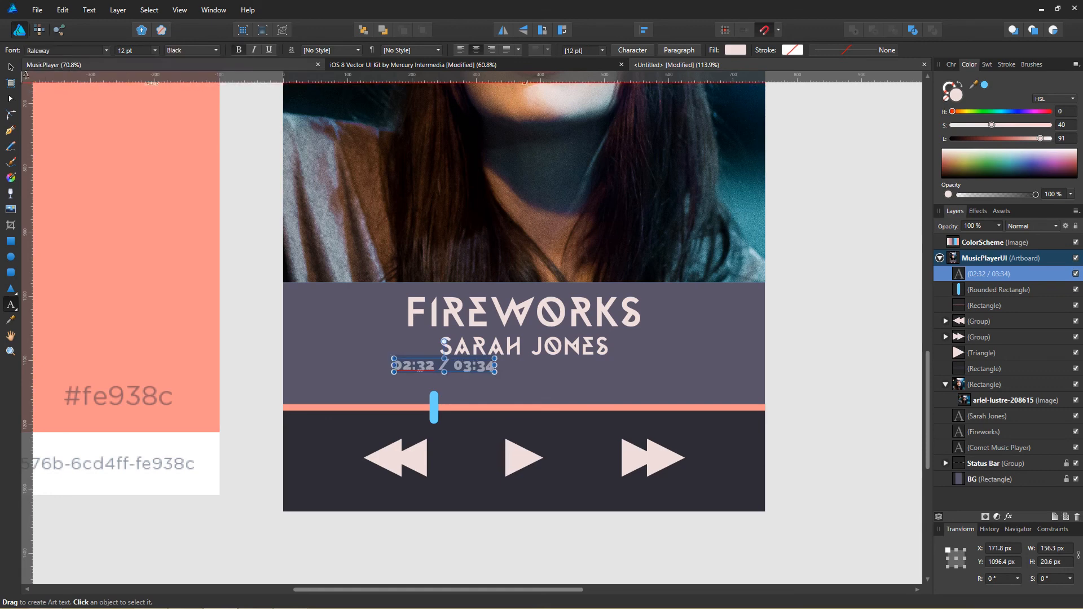
pyautogui.click(190, 51)
pyautogui.scroll(1, 189, 64)
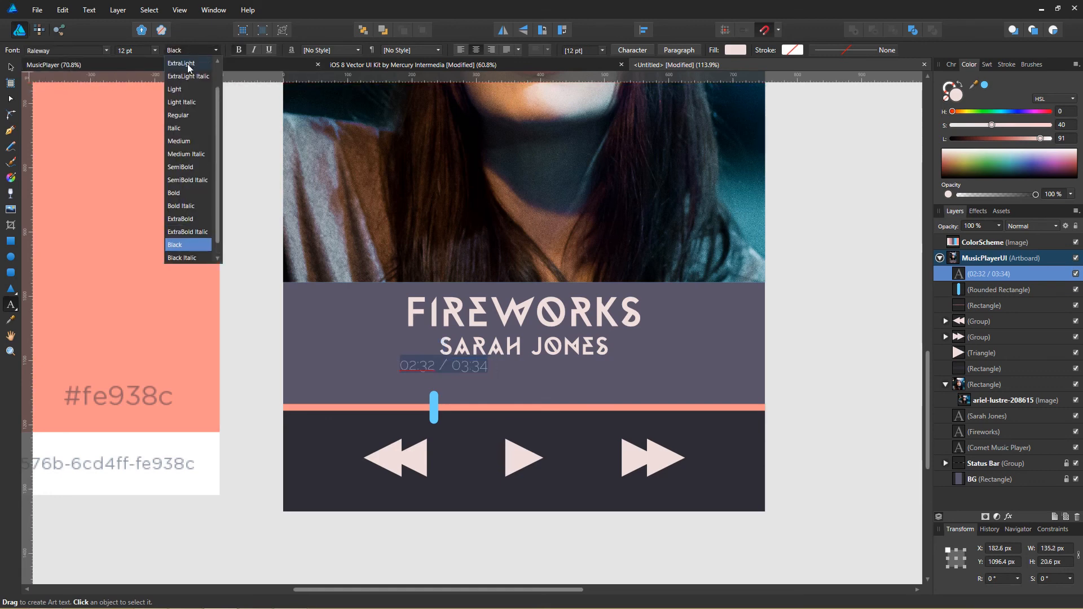
pyautogui.click(188, 68)
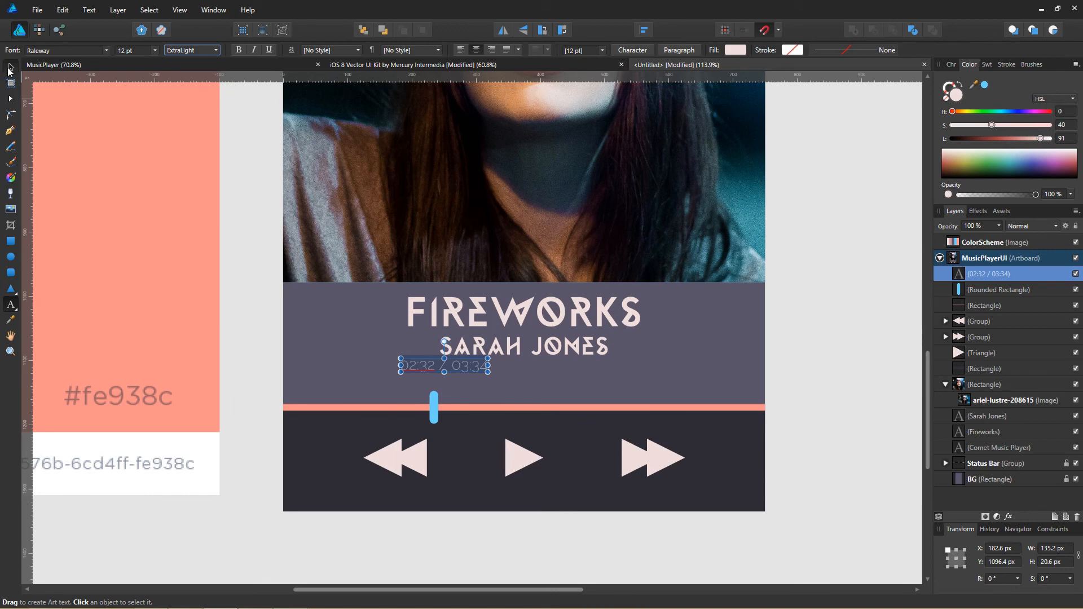
# Step: Move the playback time text so it is centred below the artist name
pyautogui.click(10, 68)
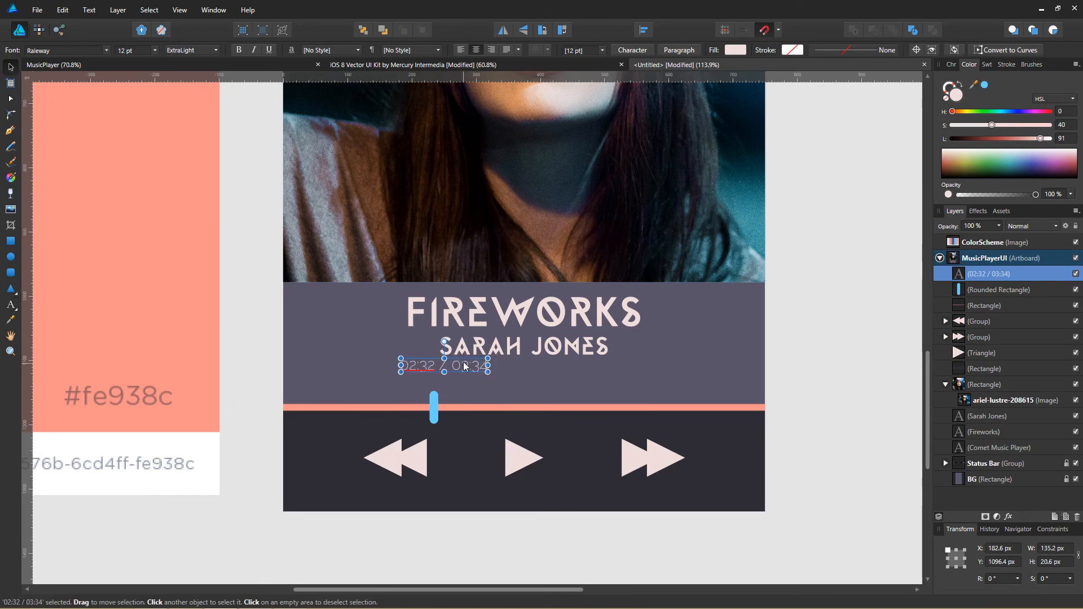
pyautogui.moveTo(465, 367); pyautogui.dragTo(543, 371)
pyautogui.click(893, 403)
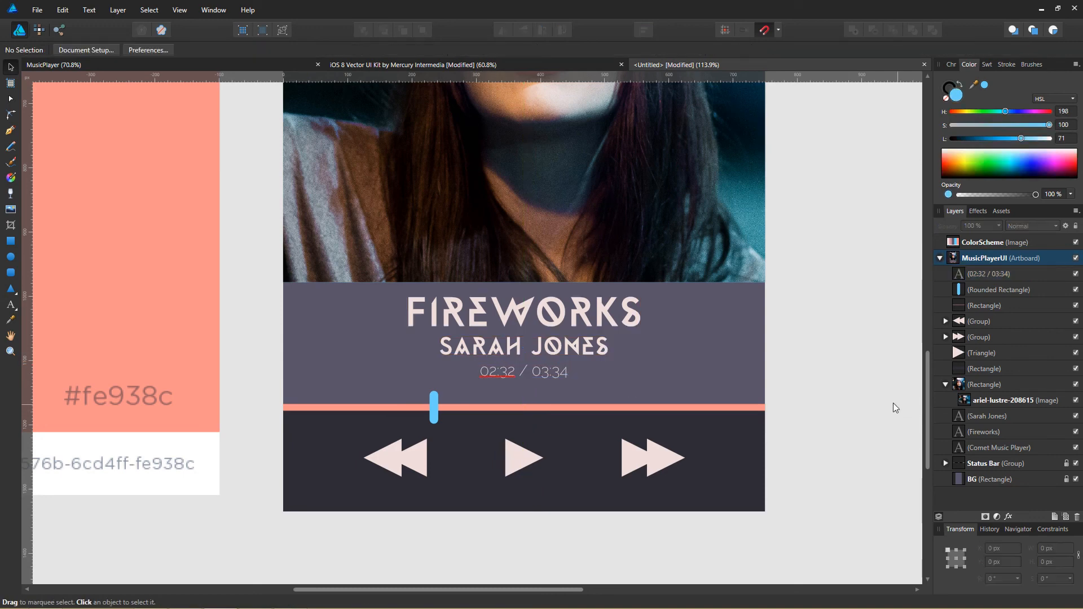
# Step: Move the blue slider handle along the progress line to about X 482 px to match the playback time
pyautogui.moveTo(493, 401); pyautogui.dragTo(415, 370)
pyautogui.click(358, 378)
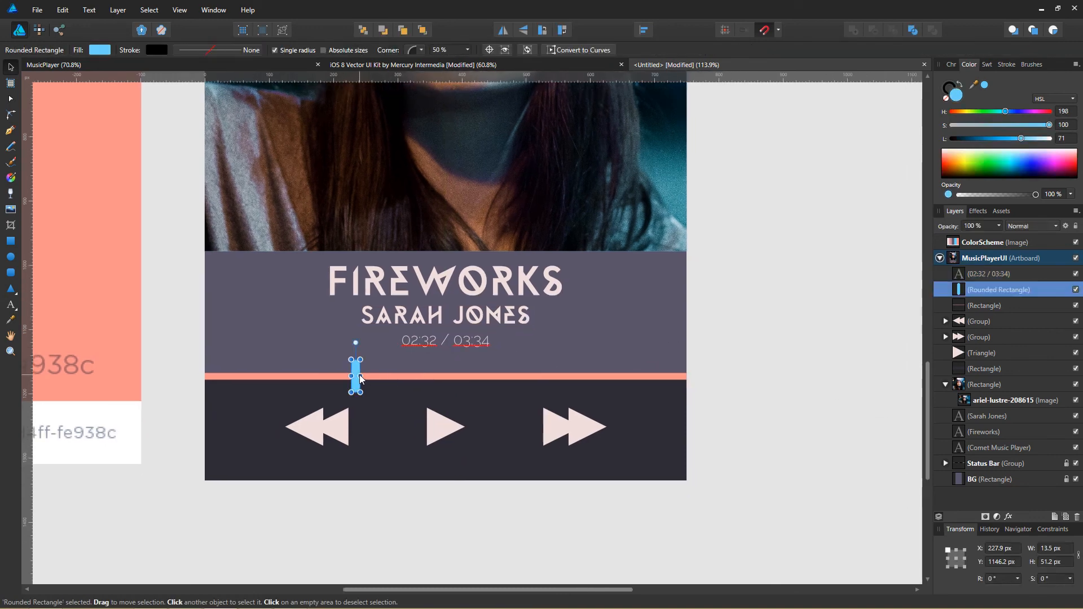
pyautogui.moveTo(355, 387); pyautogui.dragTo(519, 387)
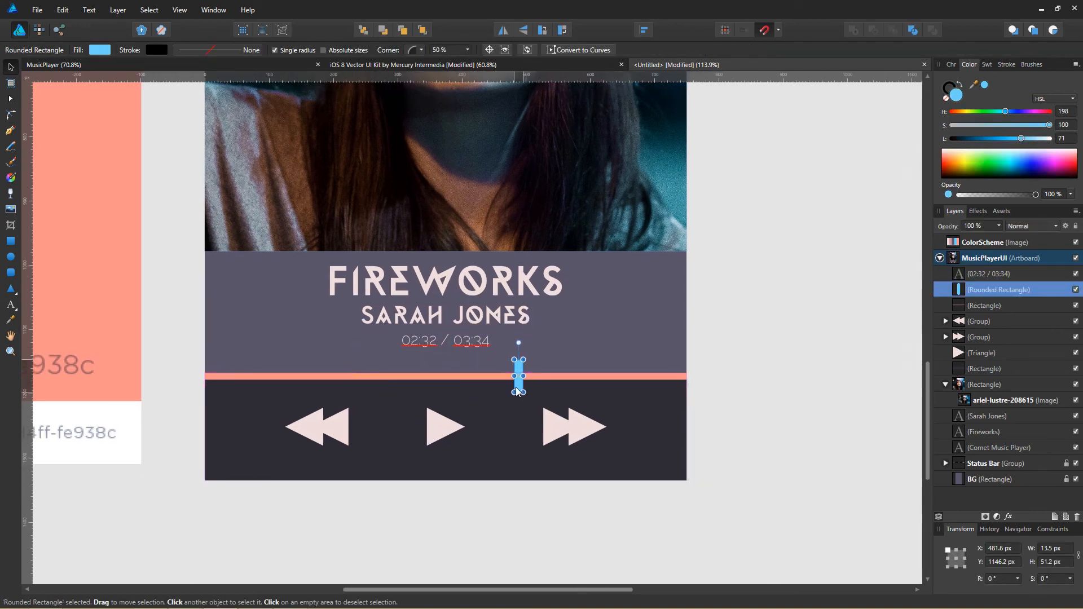
pyautogui.click(756, 411)
# Step: Enlarge the playback time text, keeping it centred between the artist name and the progress line
pyautogui.moveTo(446, 342); pyautogui.dragTo(439, 356)
pyautogui.click(769, 391)
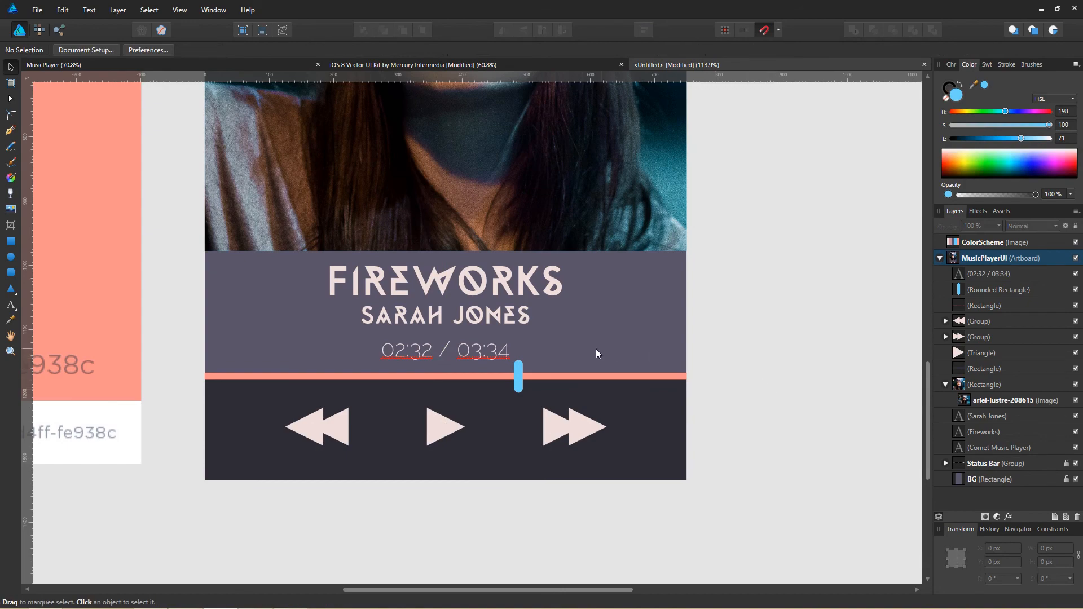
# Step: Check the diagonal glare across the phone screens in the mockup image in Windows Photo Viewer, and return to the design
pyautogui.scroll(-5, 356, 358)
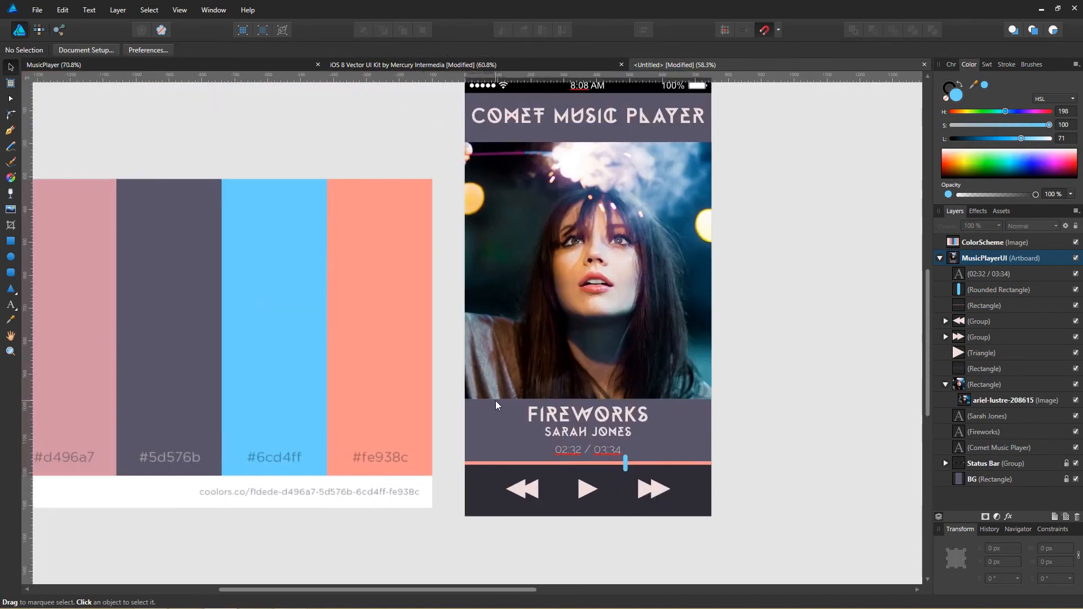
pyautogui.moveTo(461, 358); pyautogui.dragTo(388, 363)
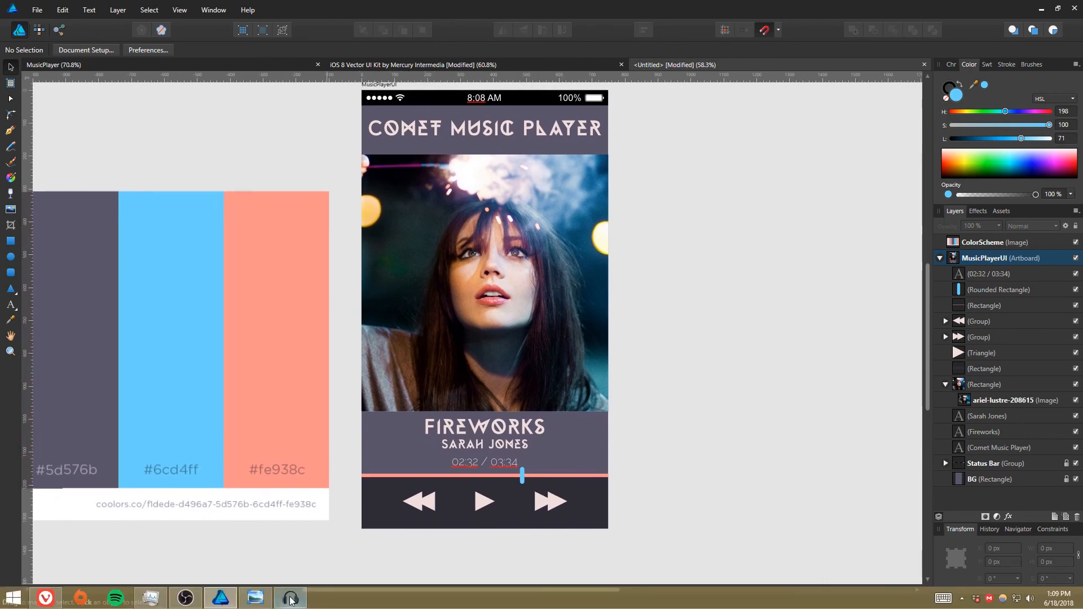
pyautogui.click(255, 600)
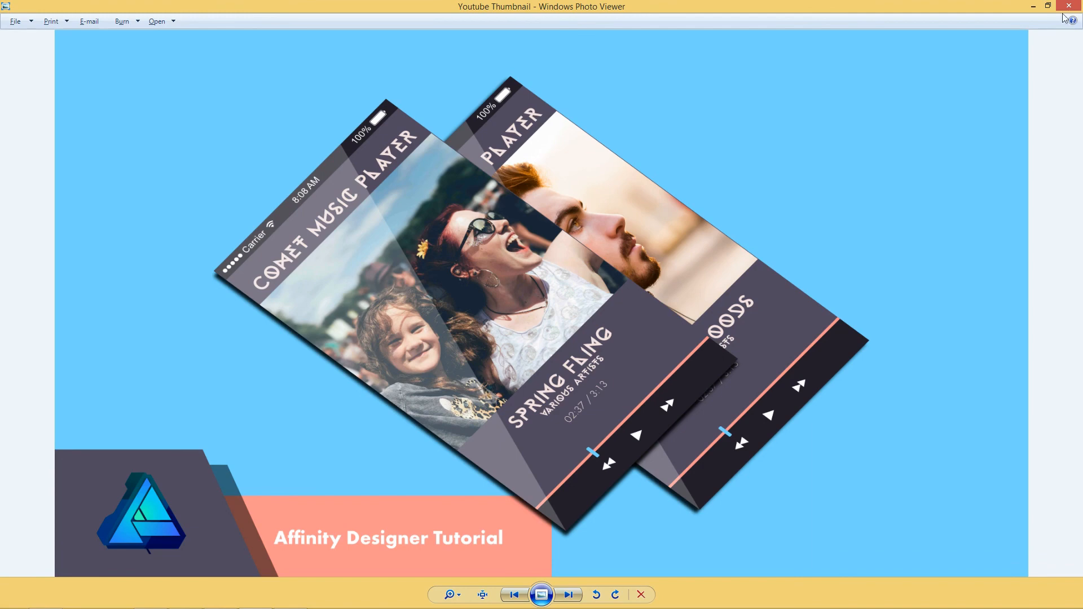
pyautogui.click(1034, 7)
pyautogui.moveTo(514, 265); pyautogui.dragTo(587, 293)
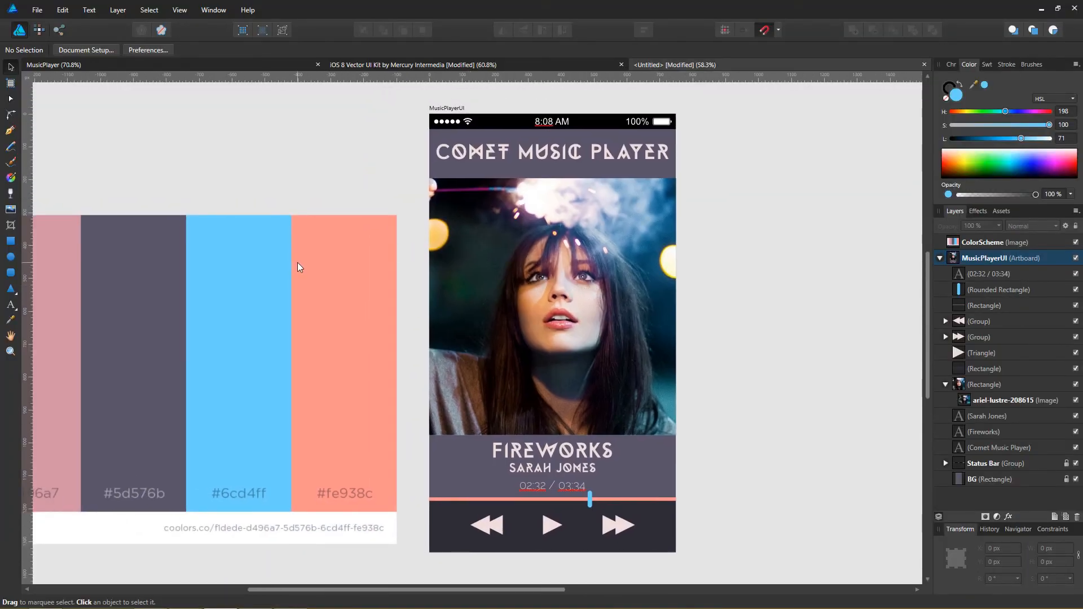
pyautogui.click(10, 132)
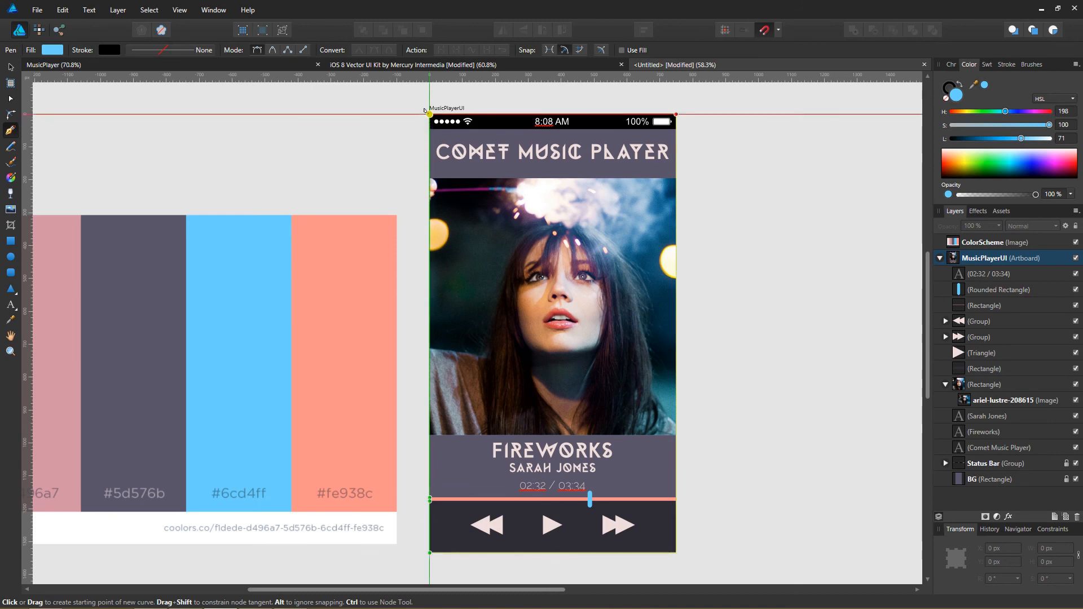
pyautogui.click(427, 113)
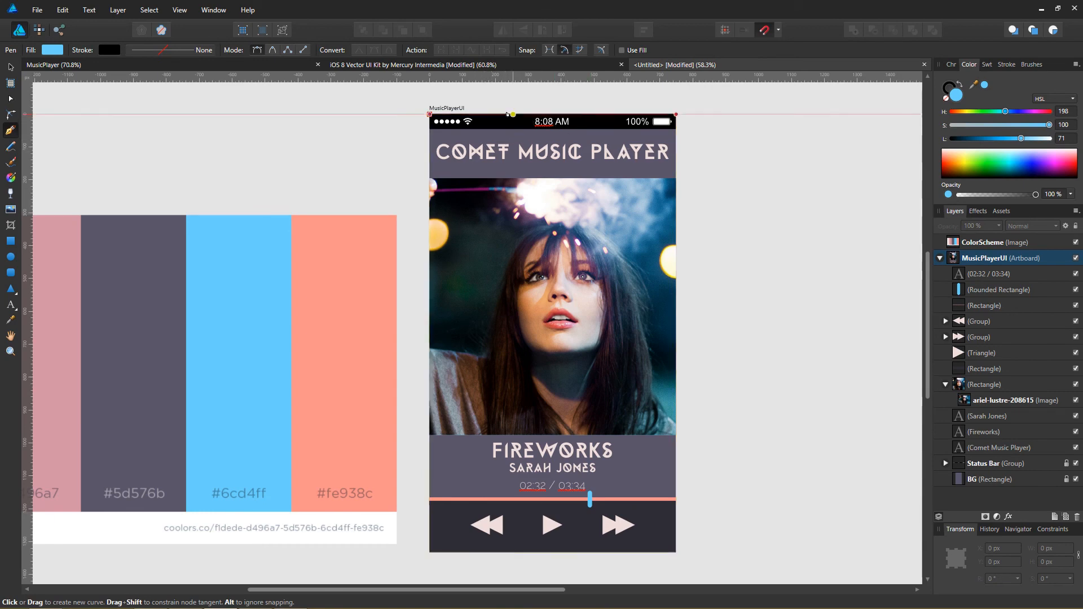
pyautogui.scroll(5, 508, 113)
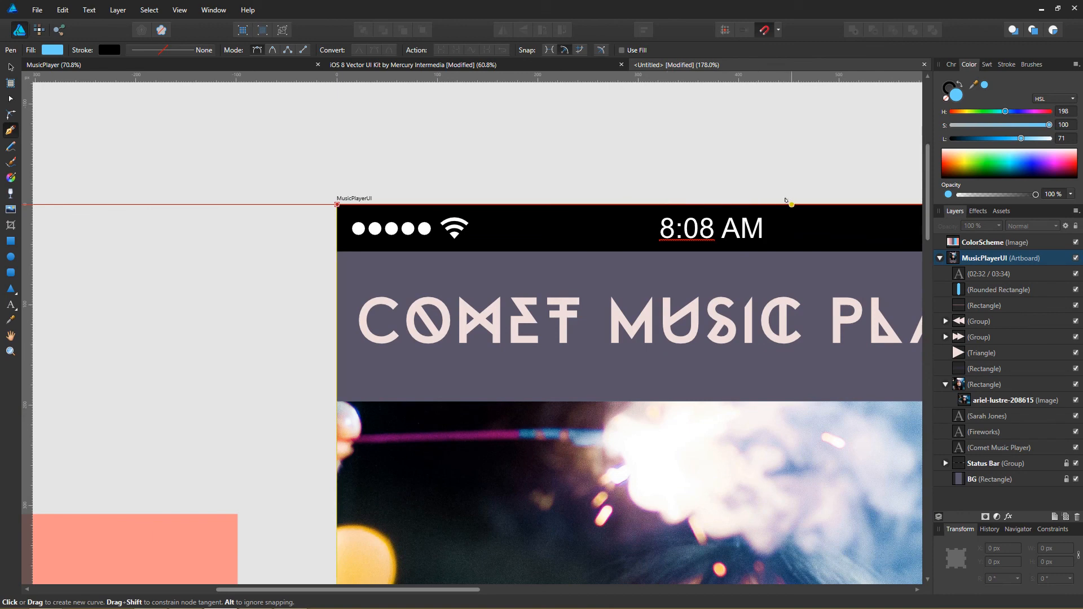
pyautogui.click(791, 203)
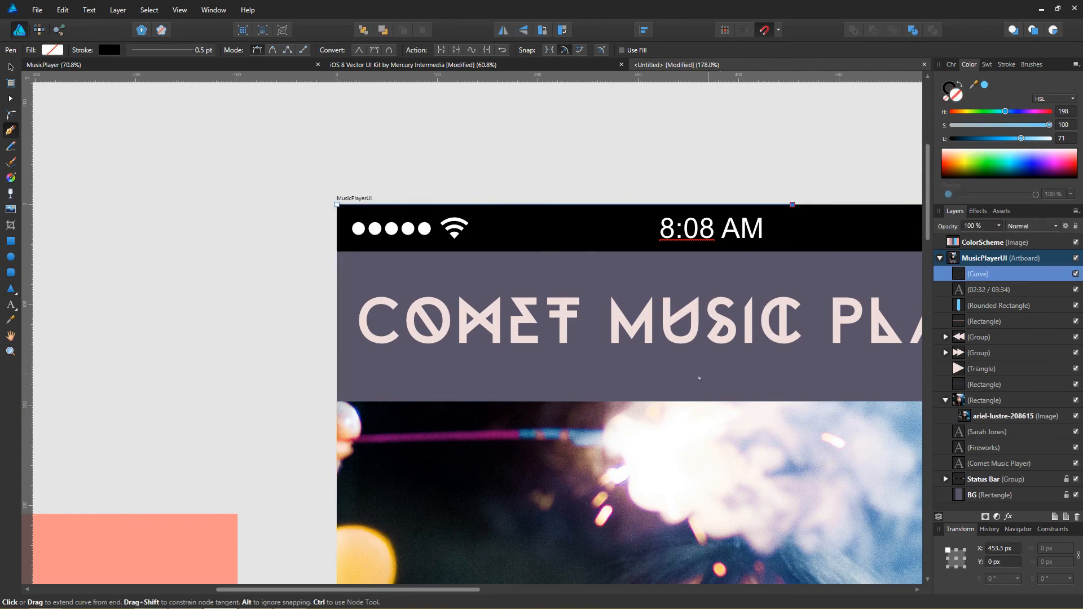
pyautogui.moveTo(642, 446); pyautogui.dragTo(702, 435)
pyautogui.hotkey('ctrl', 'z')
pyautogui.hotkey('ctrl', 'z')
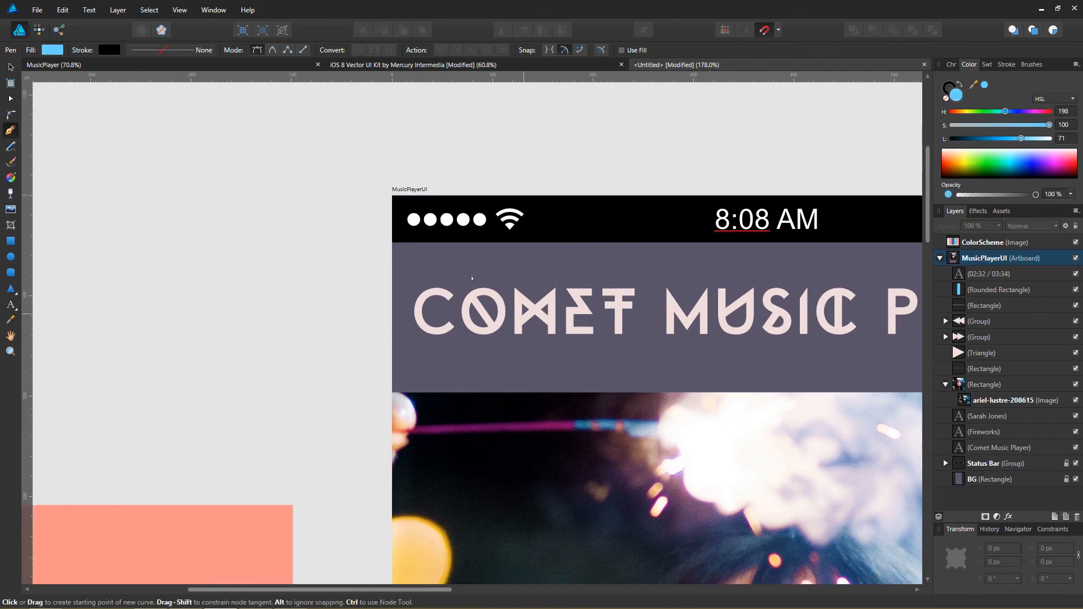
pyautogui.scroll(8, 384, 189)
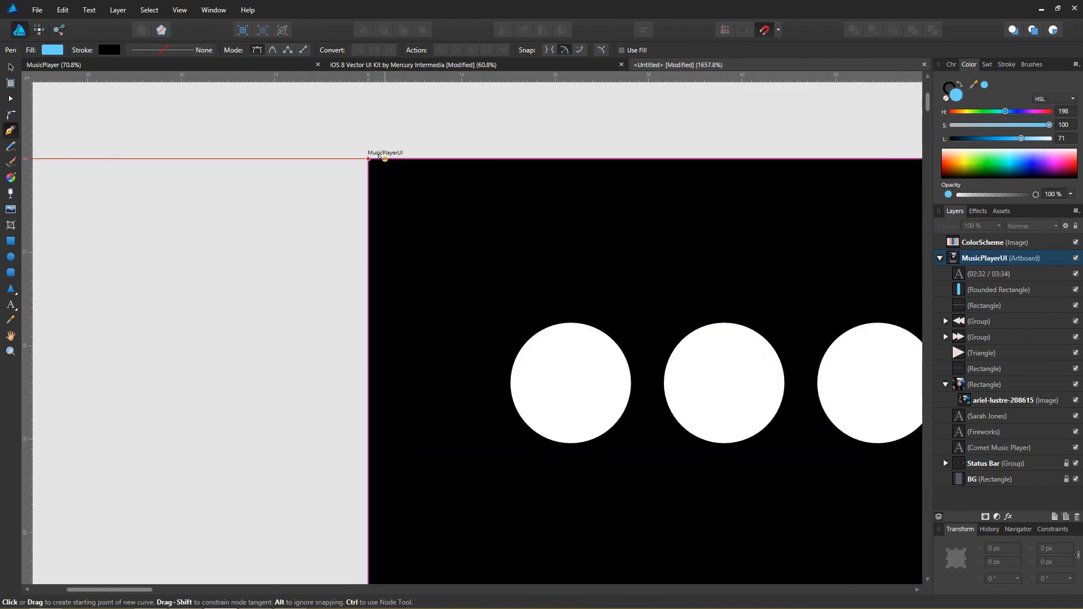
pyautogui.click(363, 157)
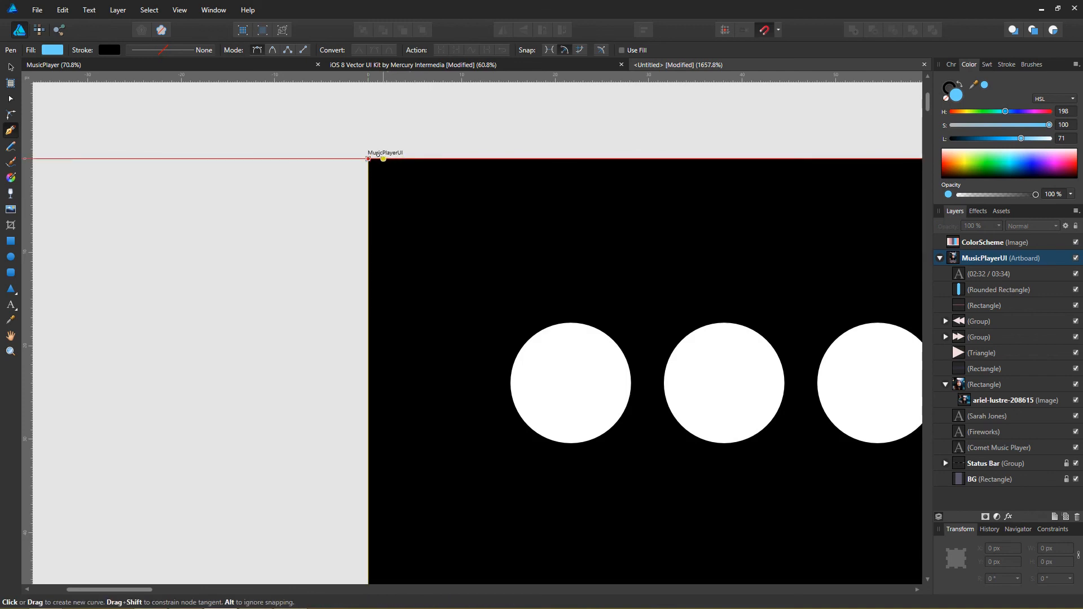
pyautogui.click(382, 158)
pyautogui.press('ctrl')
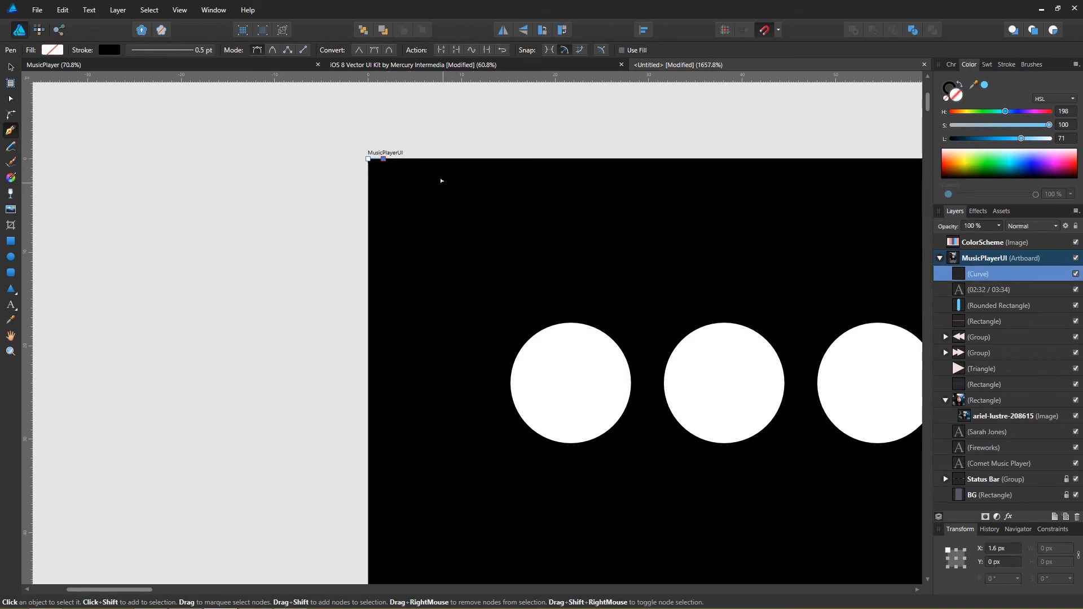
pyautogui.hotkey('ctrl', 'z')
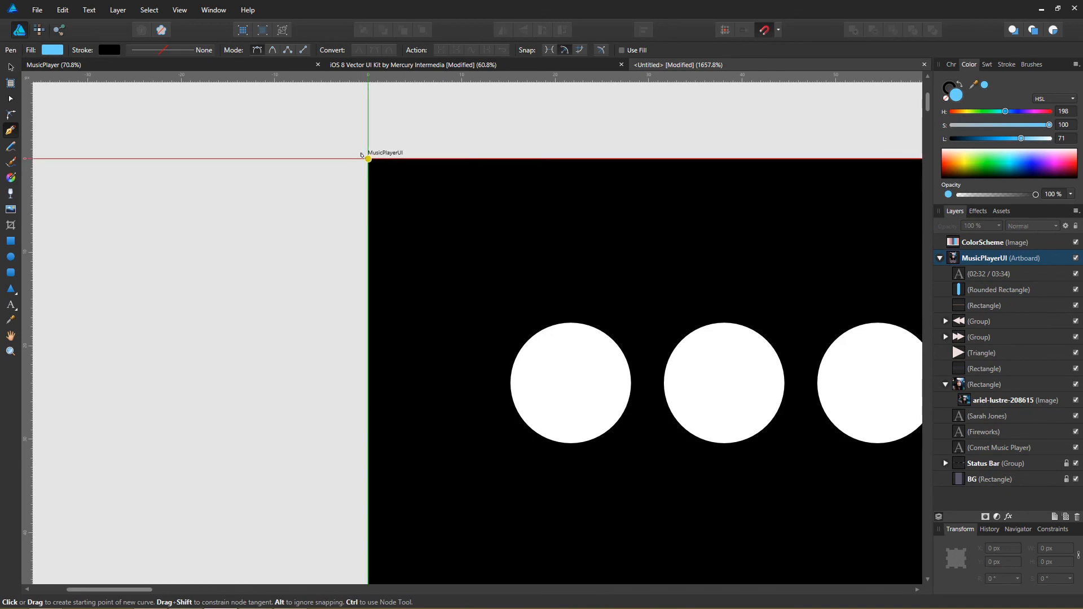
# Step: Draw a Pen line from the artboard's upper left corner along its top edge, ending at about X 408 px
pyautogui.click(362, 155)
pyautogui.scroll(-6, 610, 174)
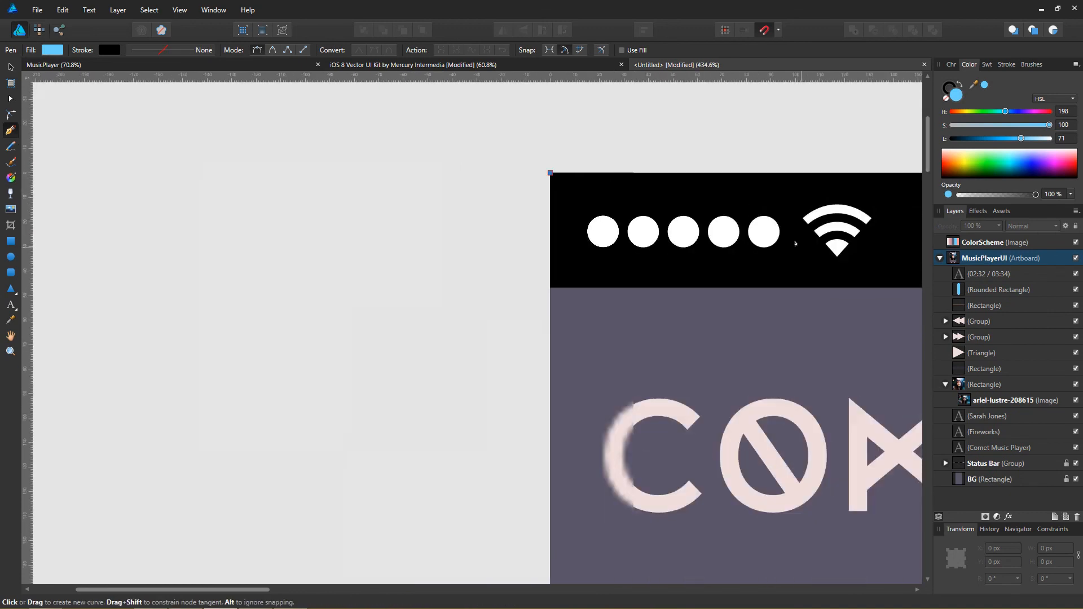
pyautogui.click(807, 269)
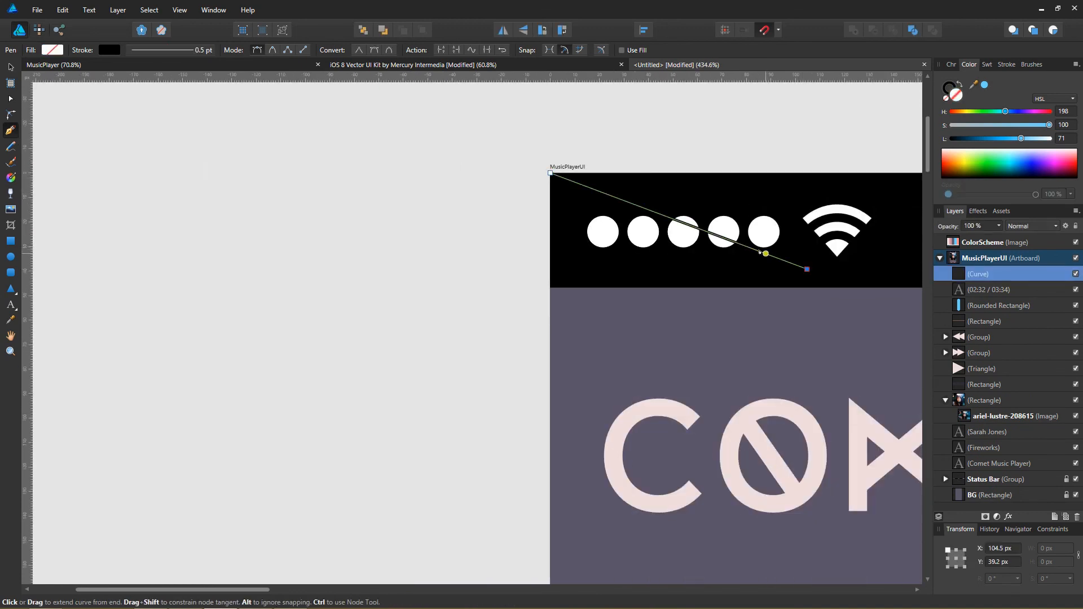
pyautogui.click(11, 99)
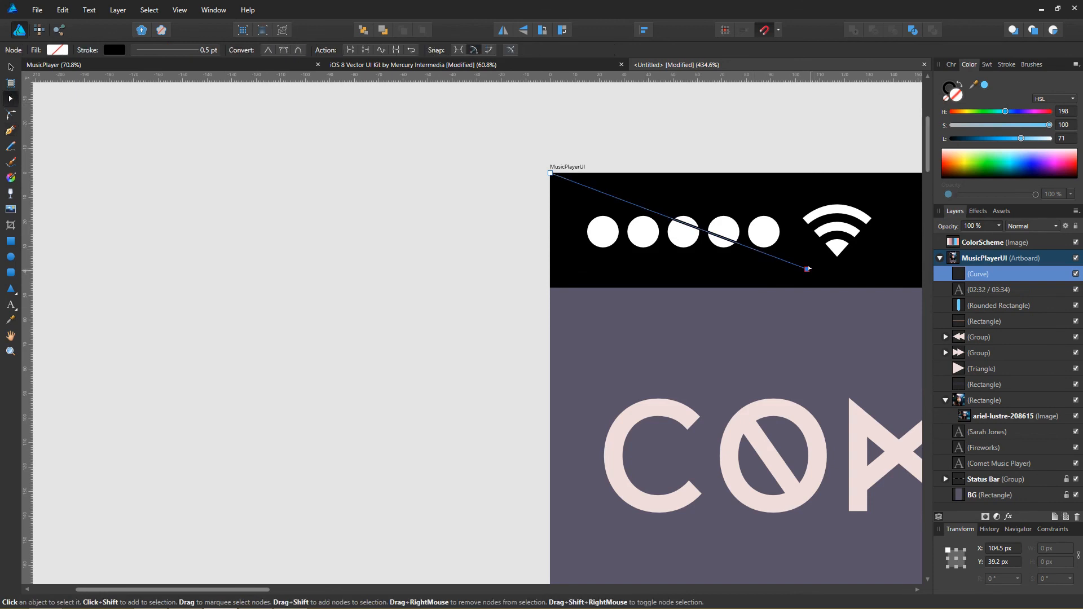
pyautogui.moveTo(808, 269); pyautogui.dragTo(819, 173)
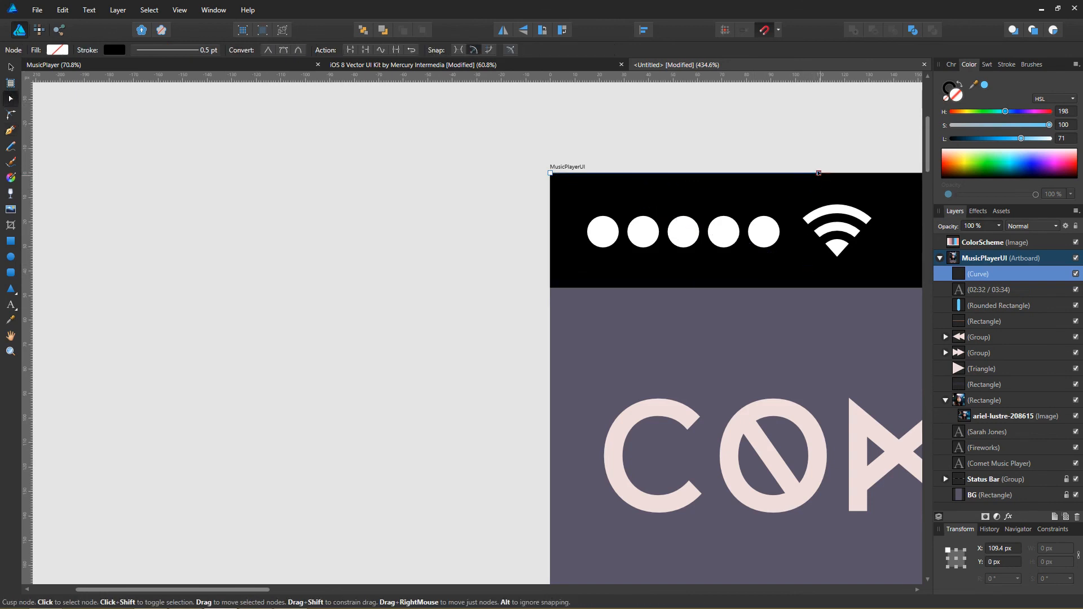
pyautogui.press('p')
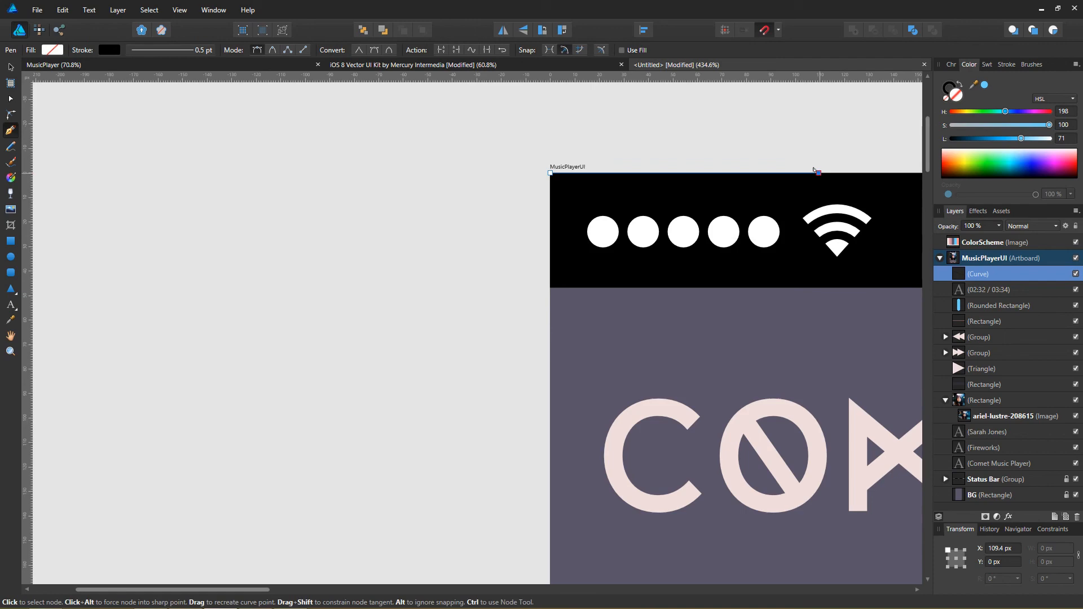
pyautogui.scroll(-10, 813, 263)
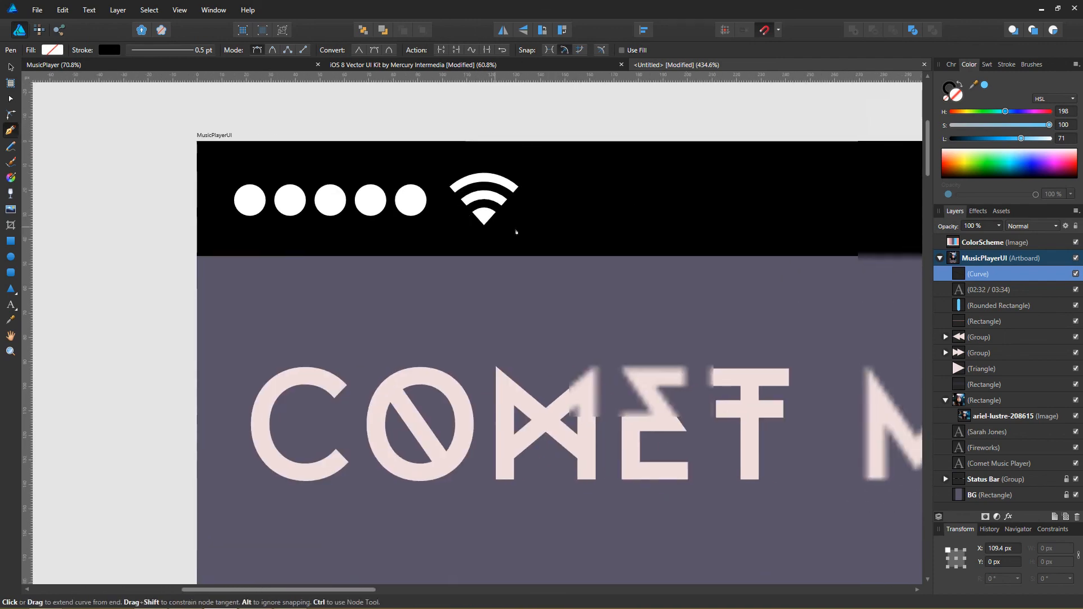
pyautogui.press('a')
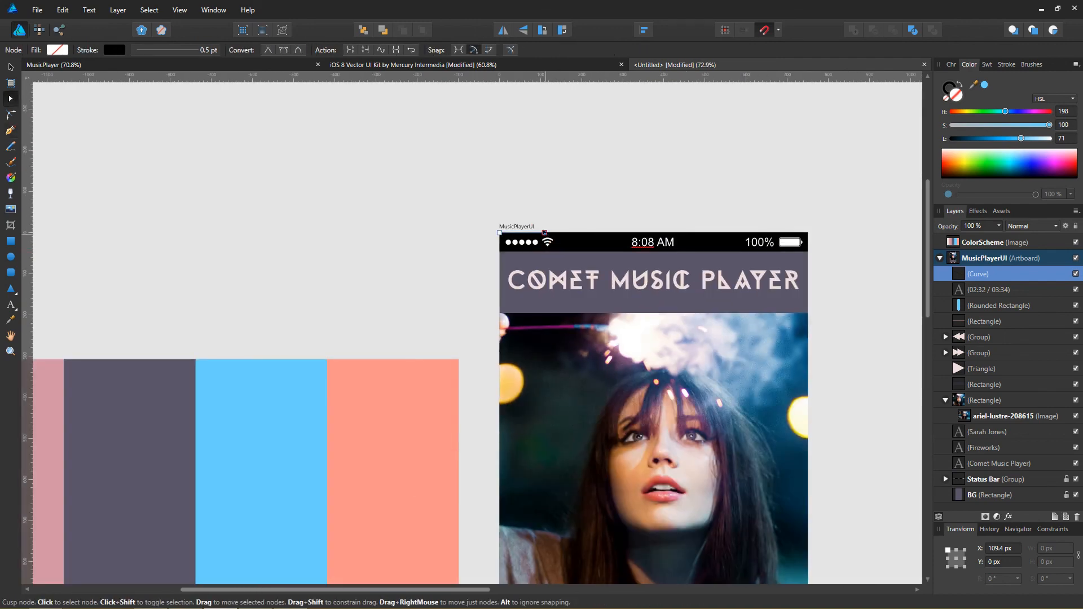
pyautogui.moveTo(545, 231); pyautogui.dragTo(667, 232)
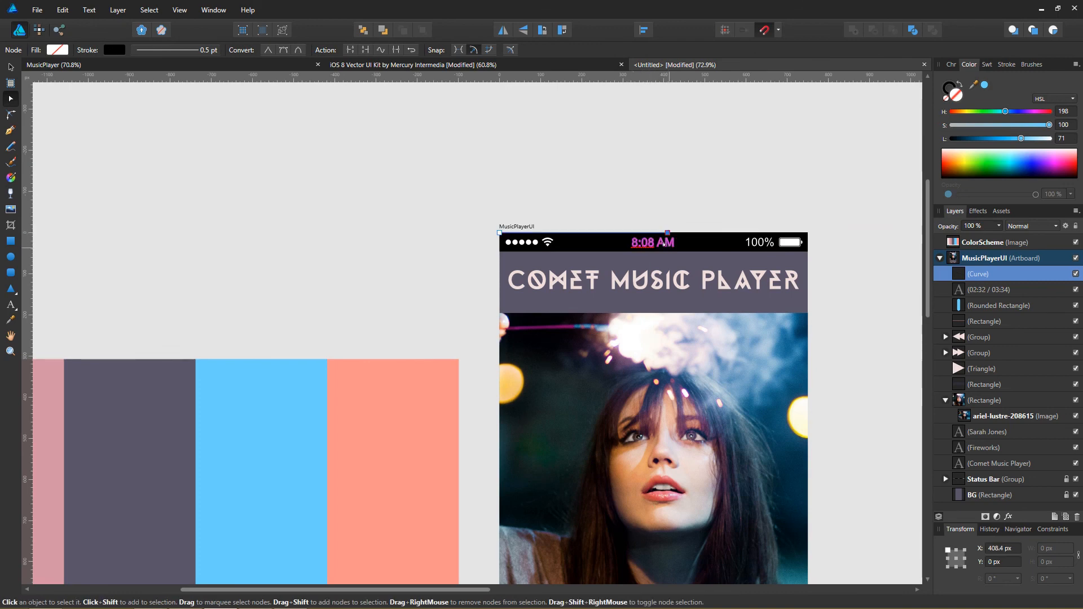
# Step: Continue the line to the artboard's lower left corner and close the path at the upper left starting node
pyautogui.press('p')
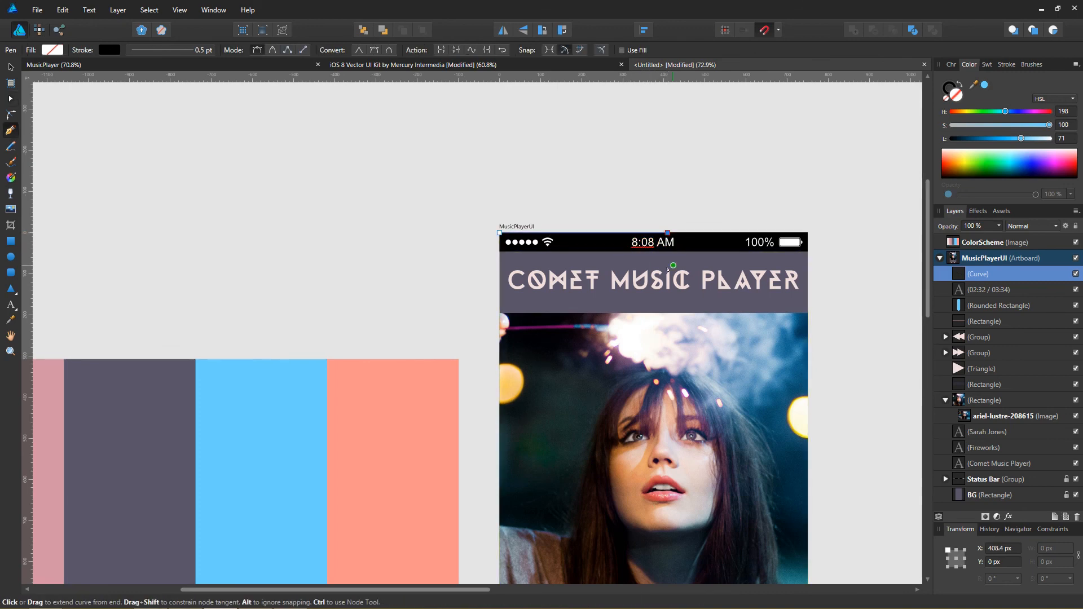
pyautogui.scroll(-4, 635, 287)
pyautogui.scroll(-8, 634, 287)
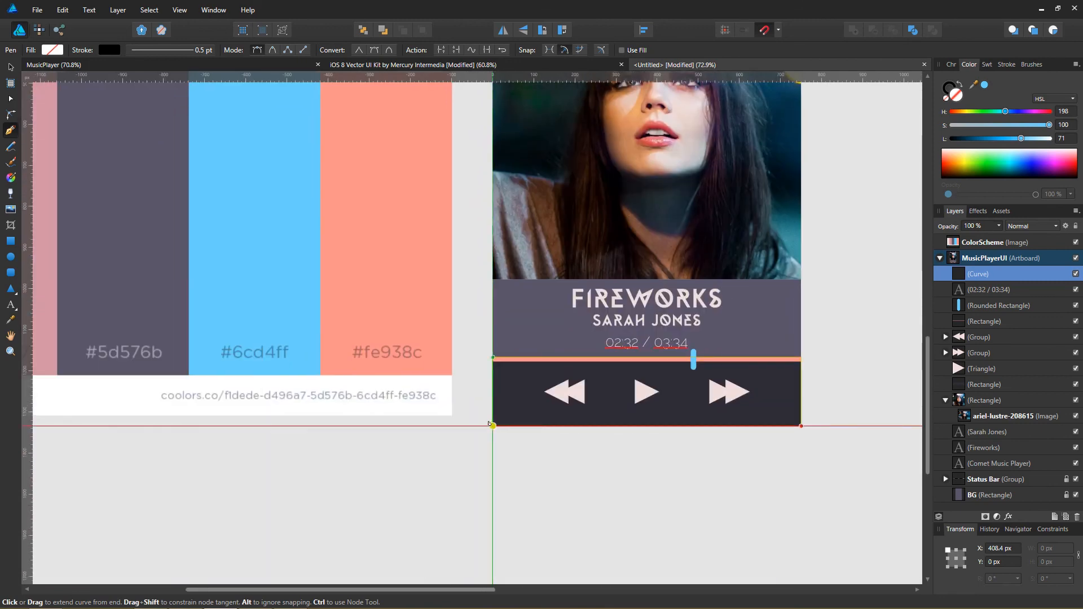
pyautogui.click(489, 424)
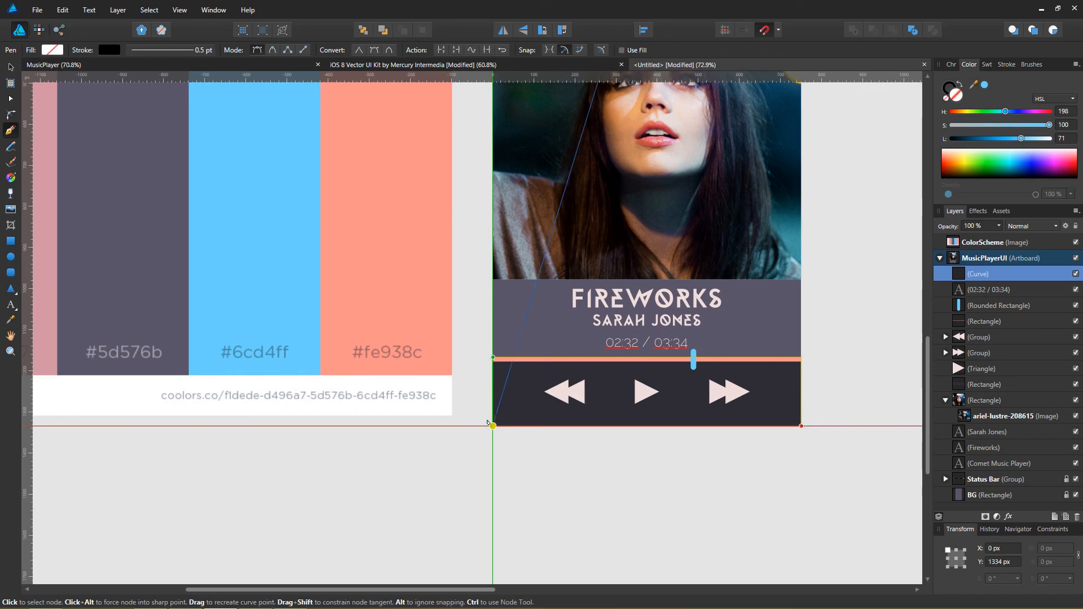
pyautogui.scroll(2, 485, 311)
pyautogui.scroll(8, 485, 311)
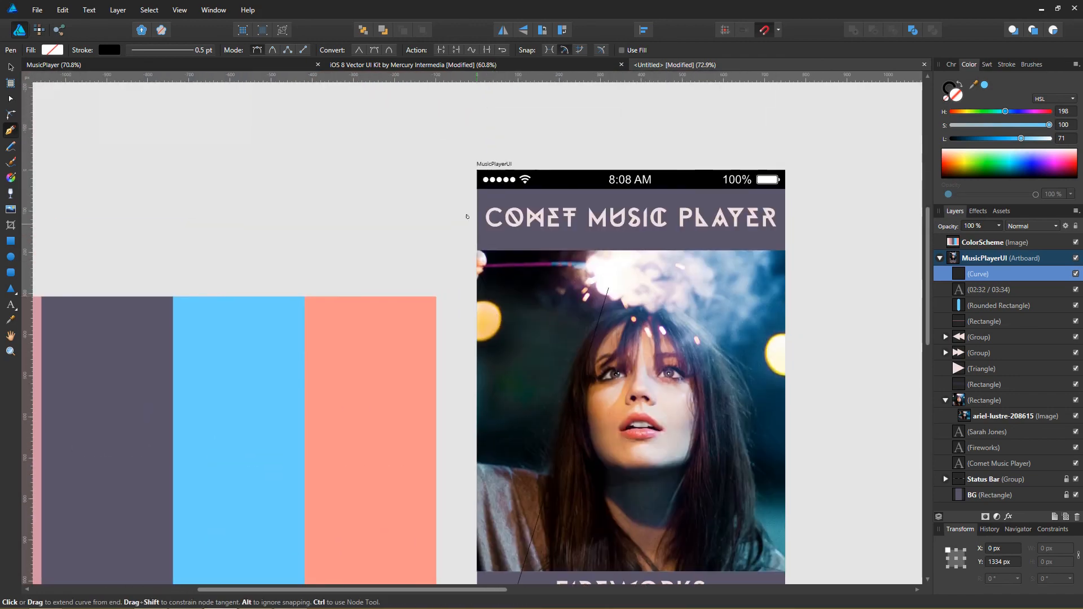
pyautogui.scroll(10, 472, 167)
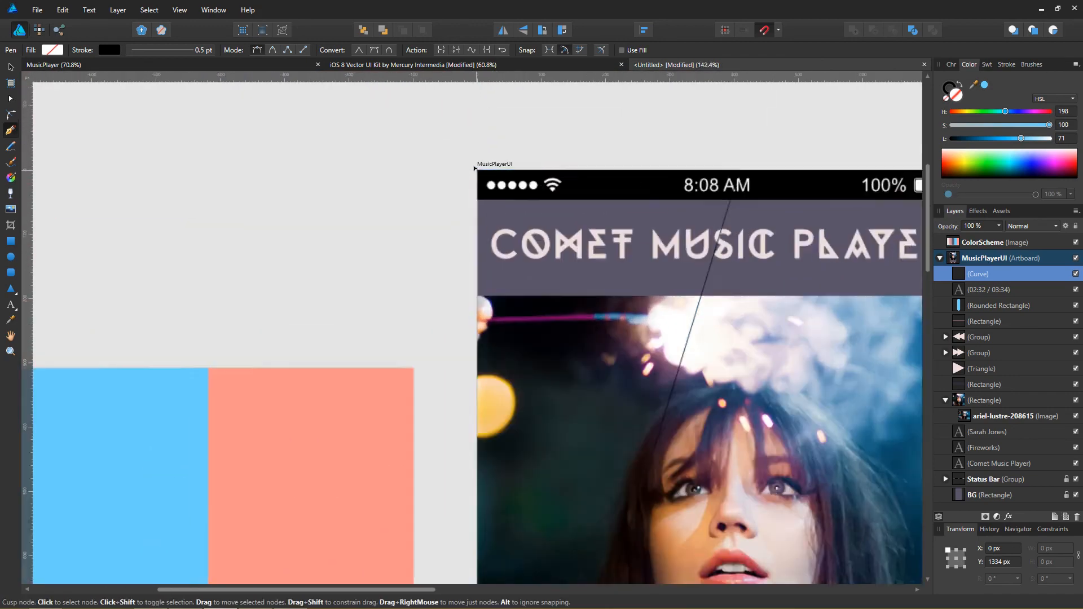
pyautogui.scroll(4, 488, 155)
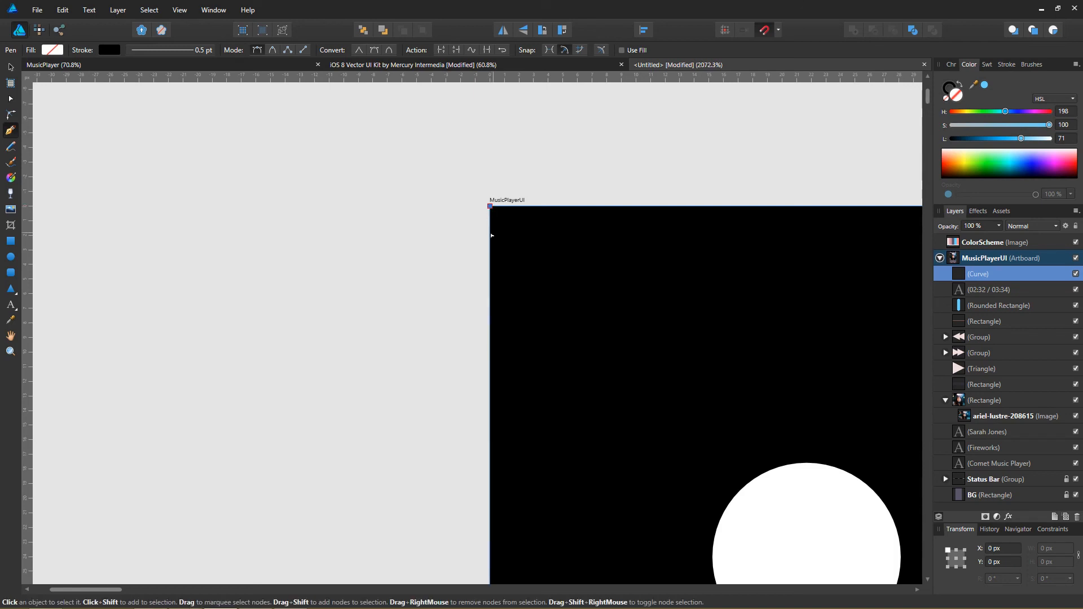
# Step: Give the glare shape a white fill (lightness 100) at 32 % opacity with no stroke, and deselect it
pyautogui.scroll(-3, 486, 200)
pyautogui.scroll(-3, 487, 197)
pyautogui.scroll(-5, 486, 333)
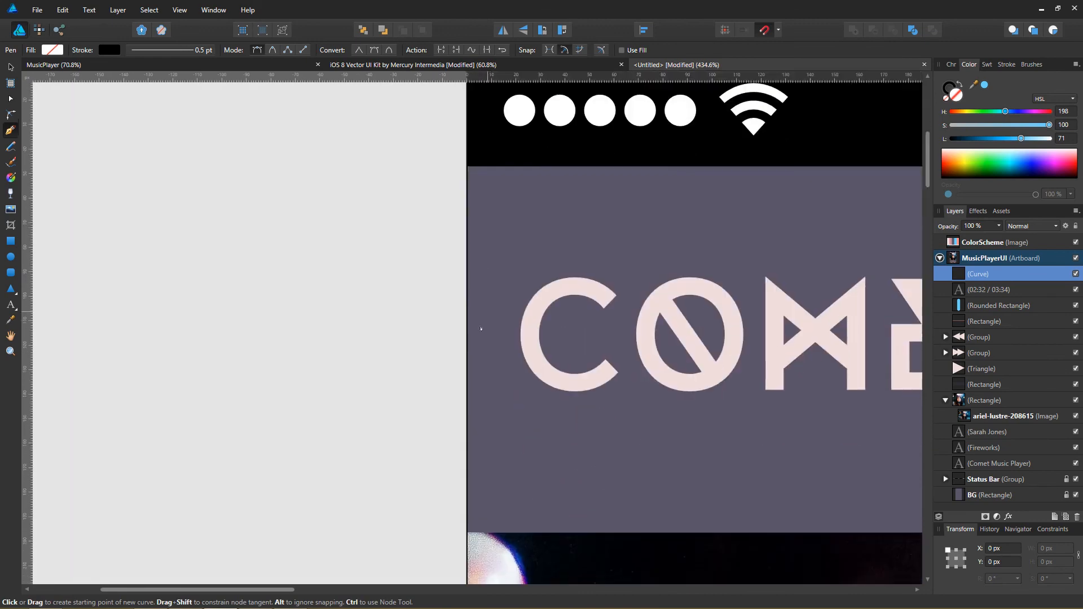
pyautogui.scroll(-5, 511, 412)
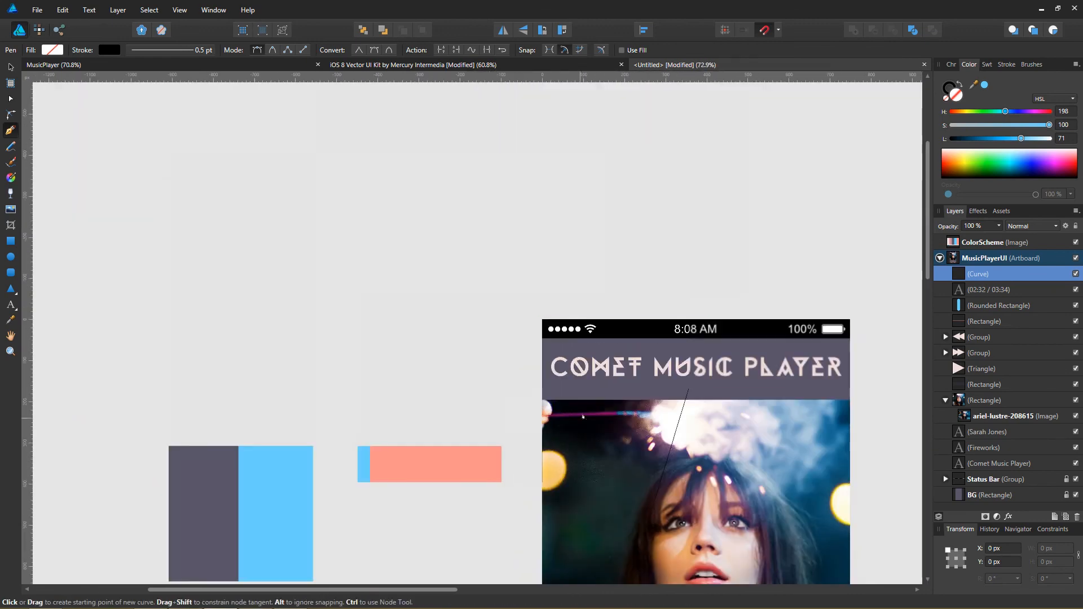
pyautogui.scroll(-5, 564, 423)
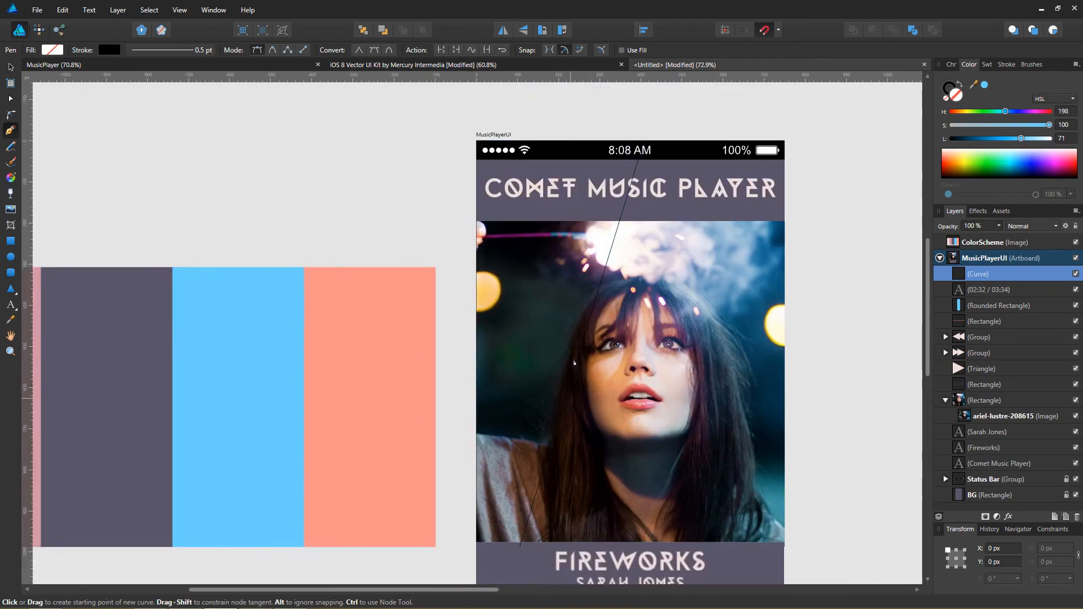
pyautogui.hscroll(-1, 542, 463)
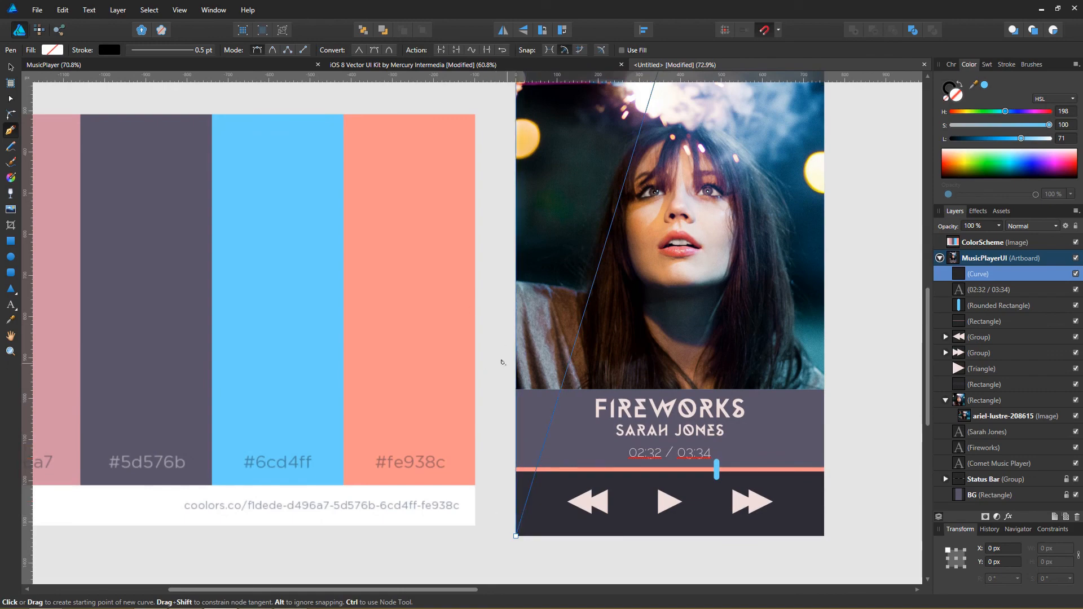
pyautogui.scroll(3, 559, 271)
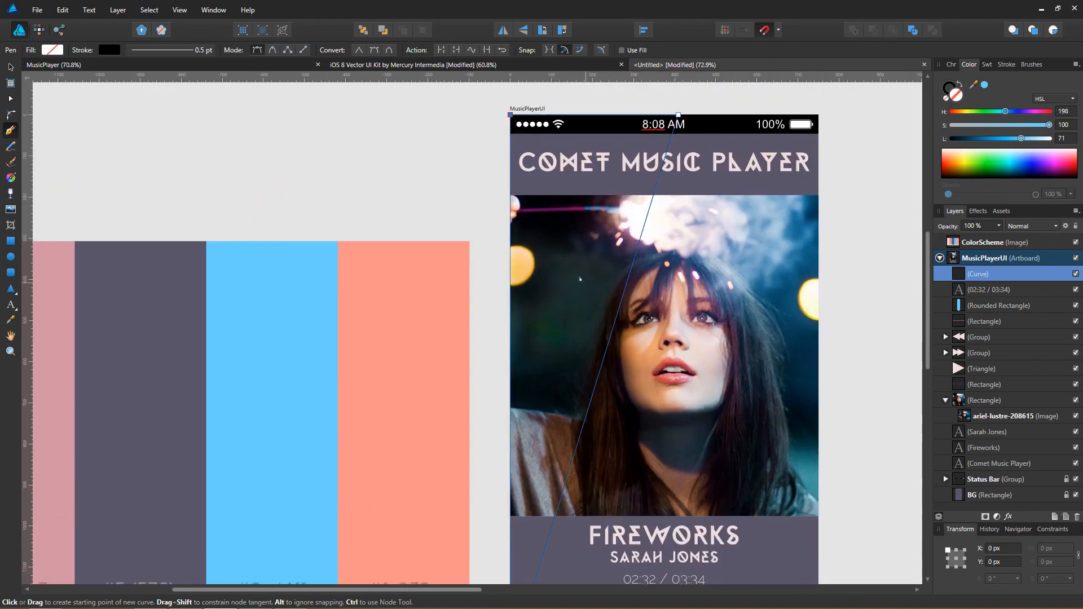
pyautogui.click(963, 87)
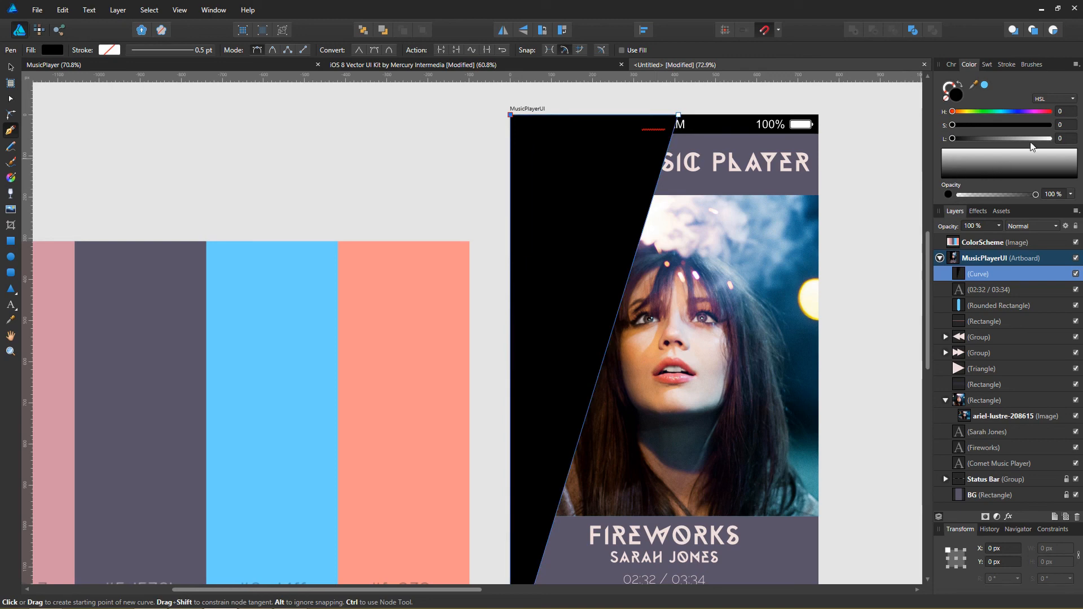
pyautogui.moveTo(1031, 140); pyautogui.dragTo(1064, 146)
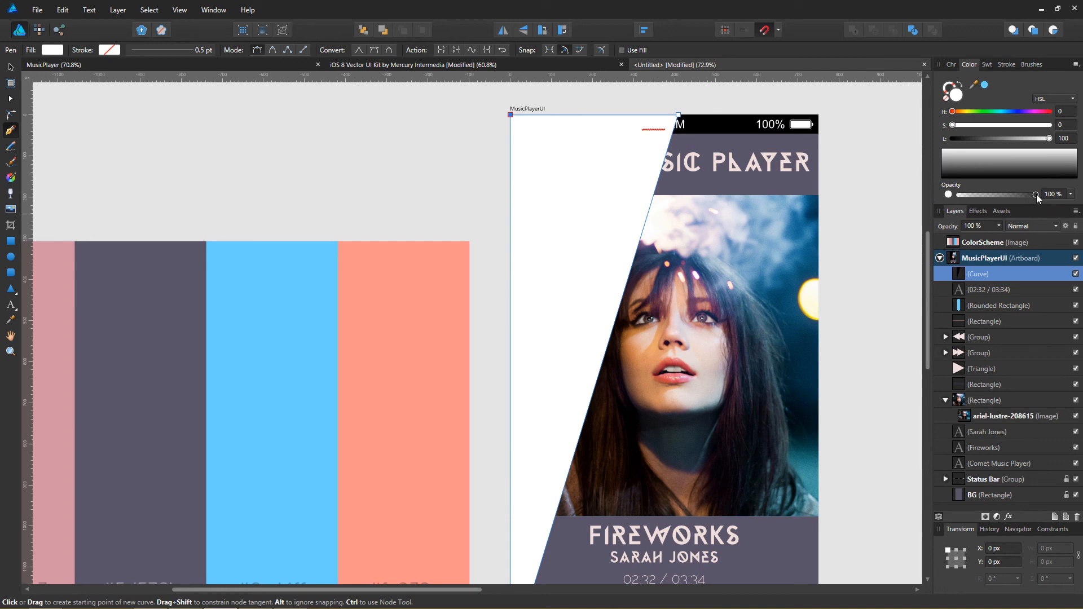
pyautogui.moveTo(1037, 195); pyautogui.dragTo(985, 205)
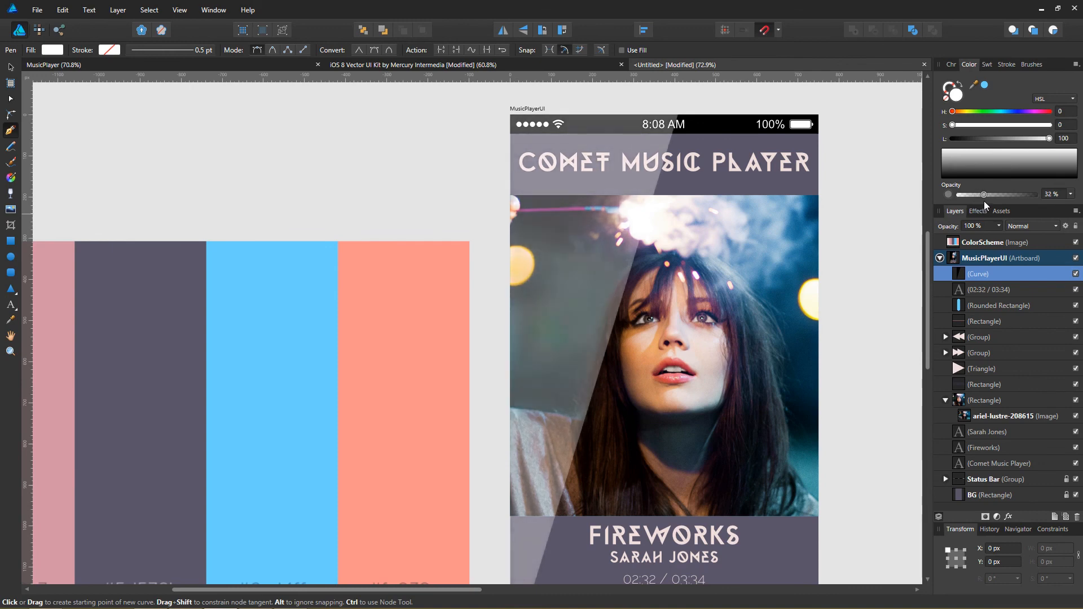
pyautogui.click(11, 67)
pyautogui.click(276, 182)
# Step: Widen the glare shape so its upper right corner lies between the clock and battery percentage, keeping its left edge in place
pyautogui.scroll(-5, 304, 181)
pyautogui.hscroll(2, 370, 234)
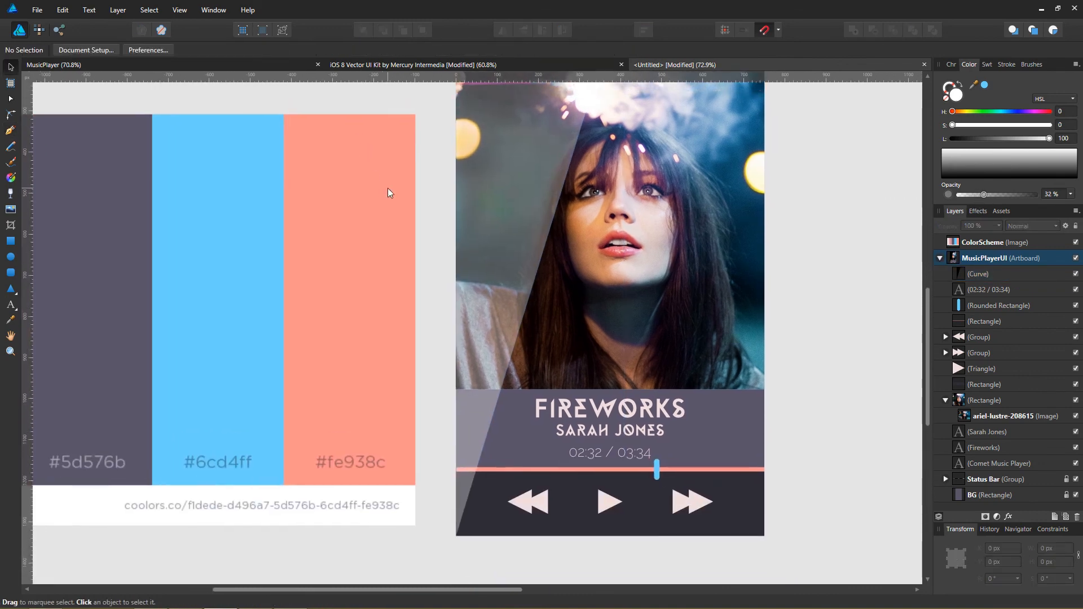
pyautogui.scroll(-4, 480, 266)
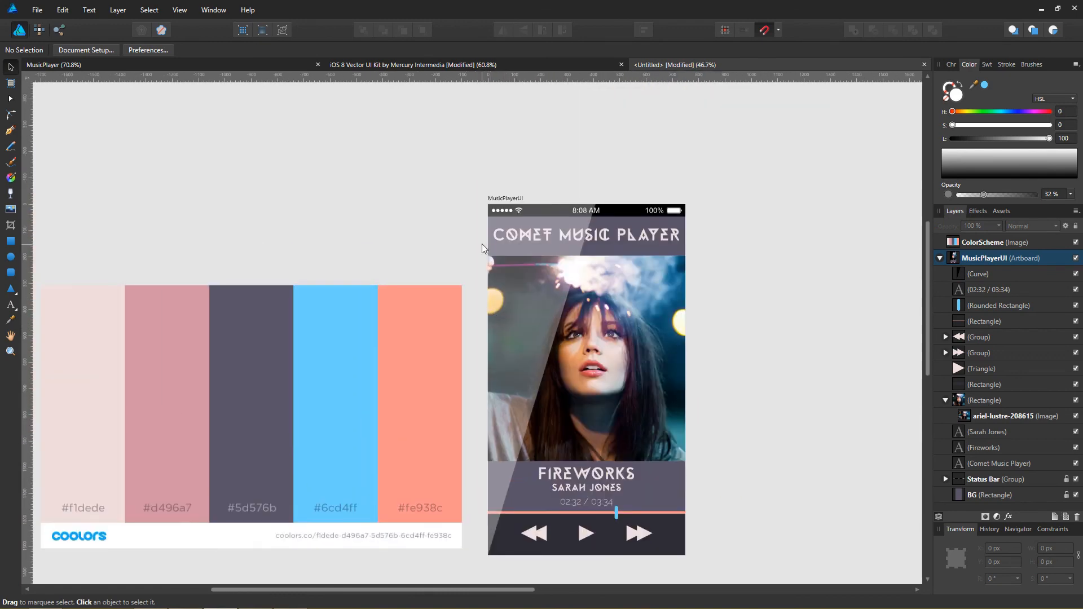
pyautogui.click(542, 275)
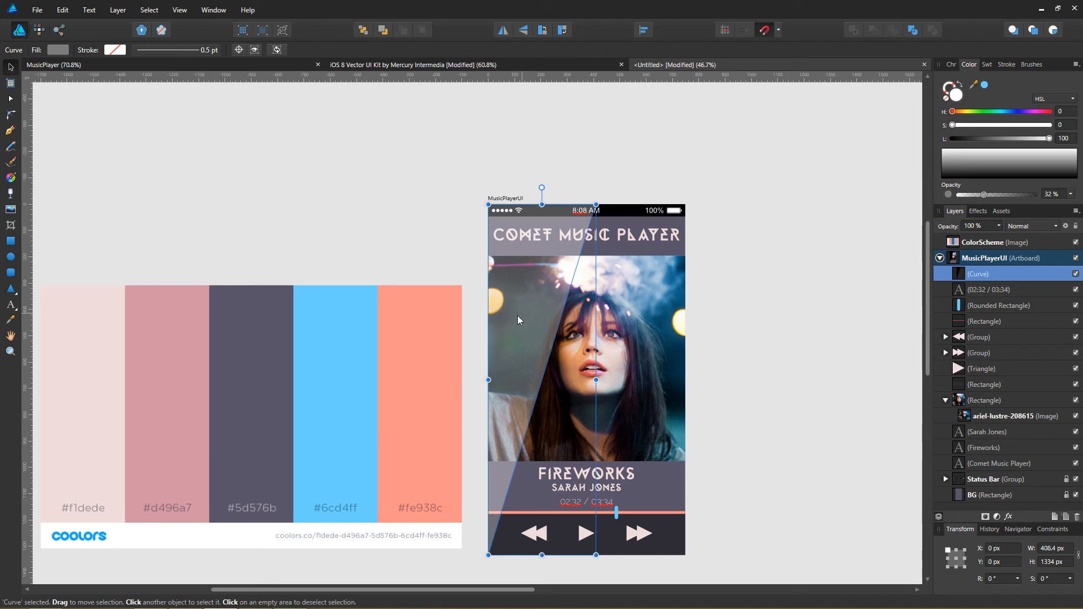
pyautogui.moveTo(597, 379); pyautogui.dragTo(623, 384)
pyautogui.click(723, 370)
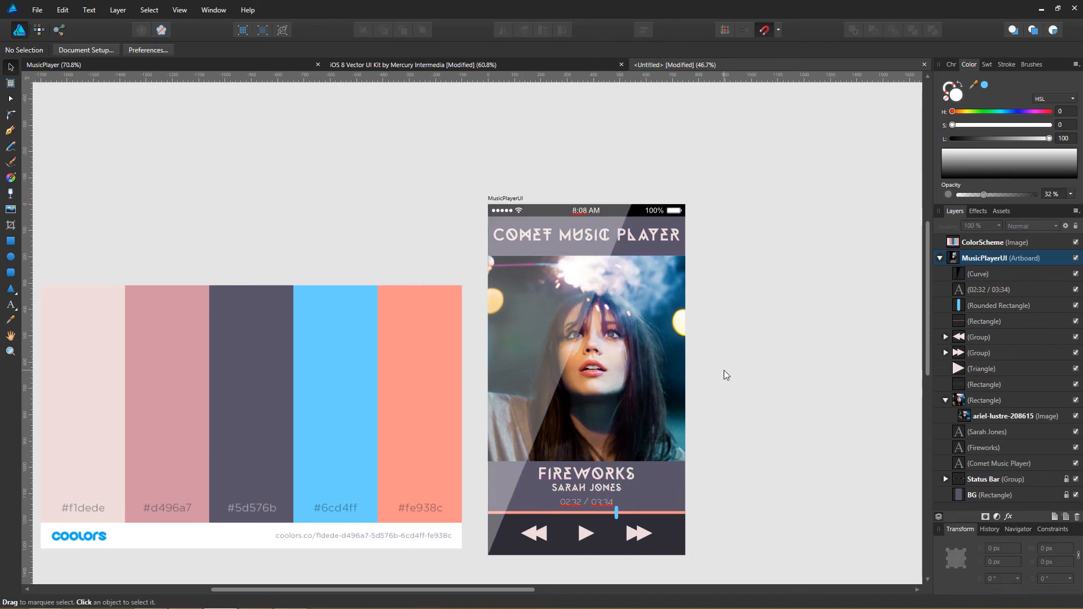
pyautogui.scroll(-2, 620, 305)
pyautogui.hscroll(1, 621, 305)
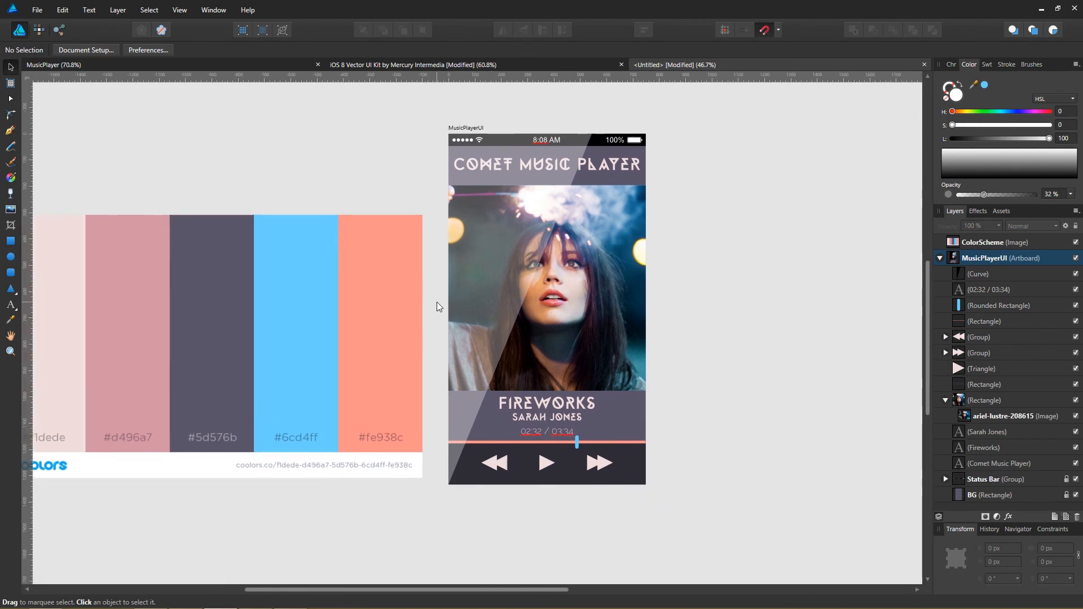
pyautogui.hscroll(2, 529, 407)
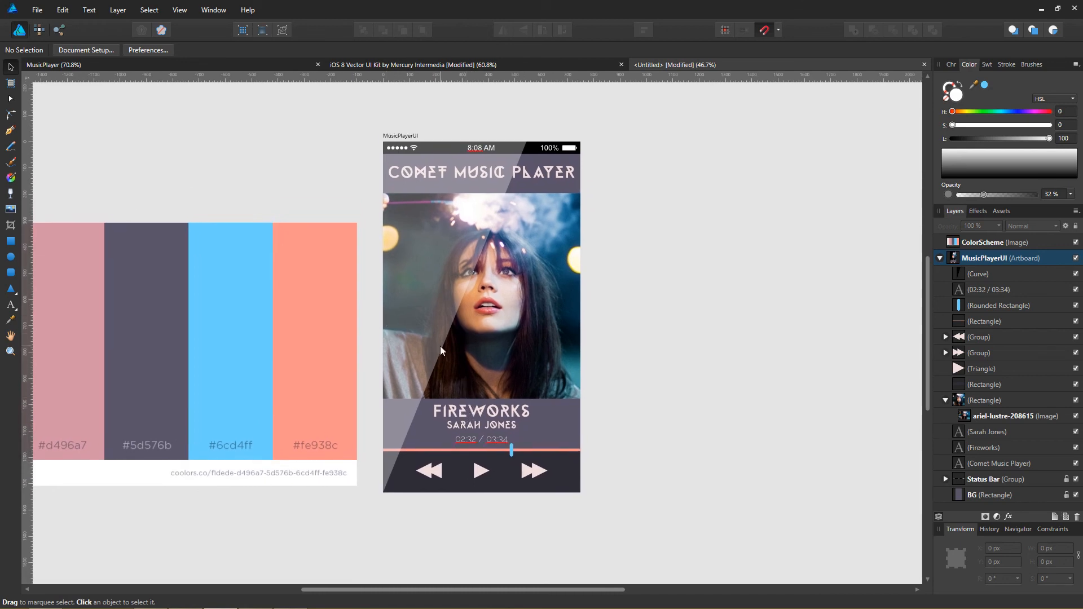
pyautogui.hscroll(-3, 408, 322)
pyautogui.scroll(1, 407, 322)
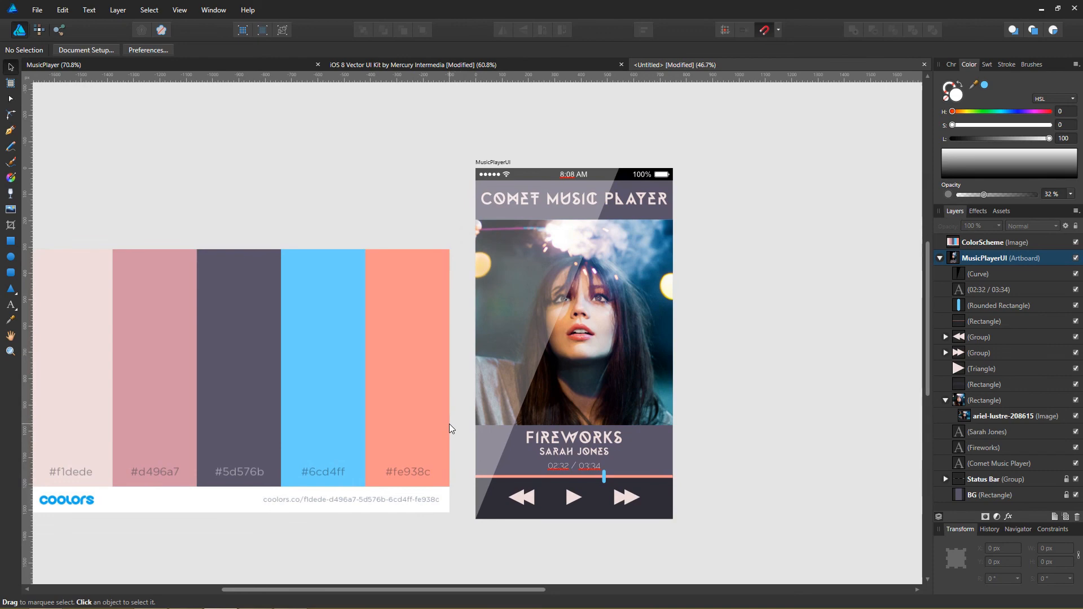
pyautogui.scroll(1, 440, 506)
pyautogui.moveTo(440, 506); pyautogui.dragTo(562, 460)
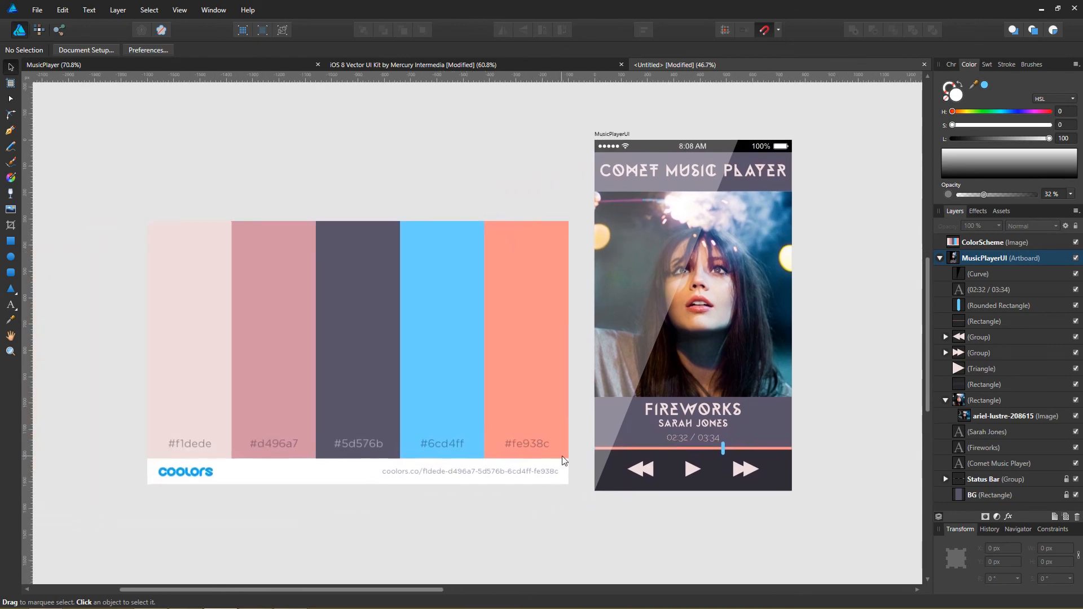
# Step: Switch to Windows Photo Viewer to view the YouTube Thumbnail image with the tilted music player mockups
pyautogui.moveTo(254, 599)
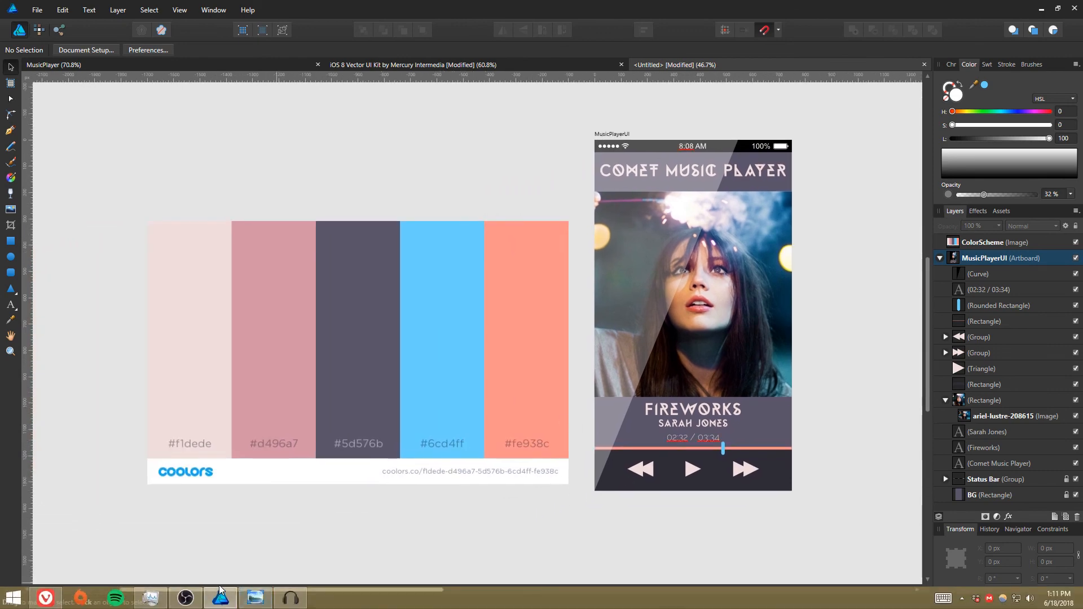
pyautogui.click(254, 599)
pyautogui.click(254, 600)
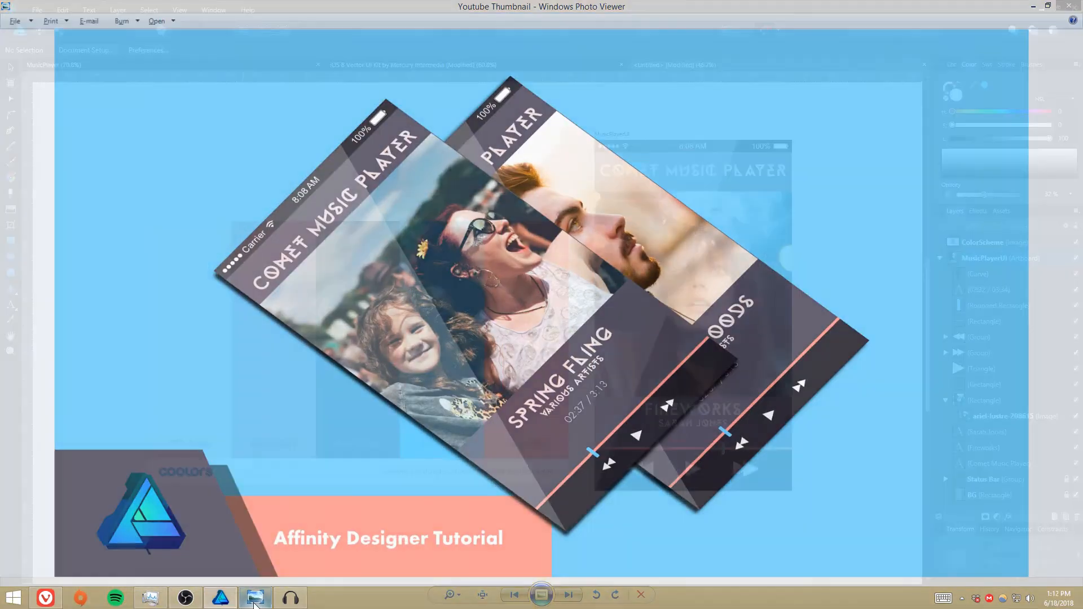